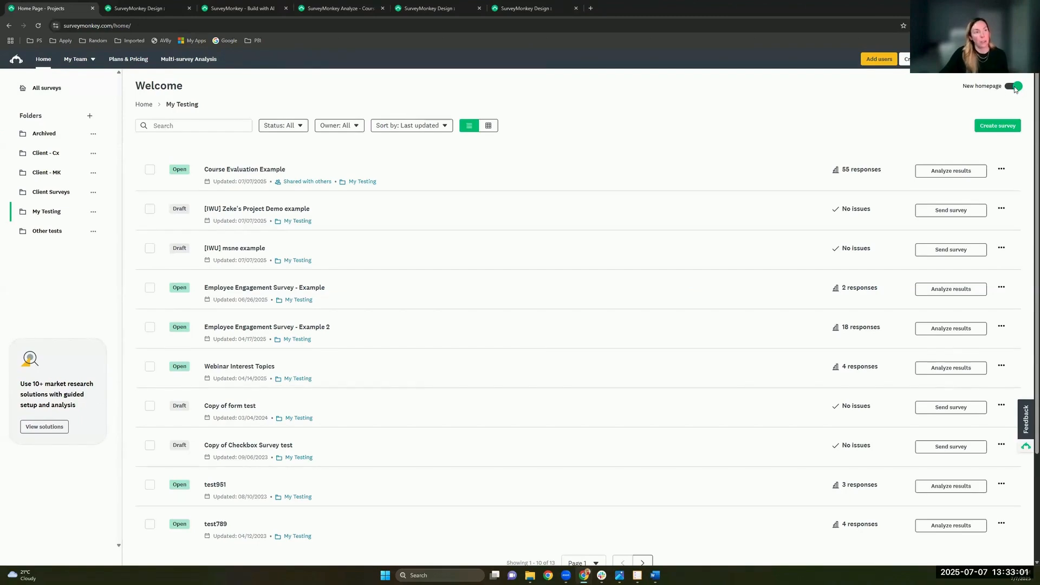
Step: Toggle the new homepage design off and back on, then expand the survey folders list
left_click(1012, 88)
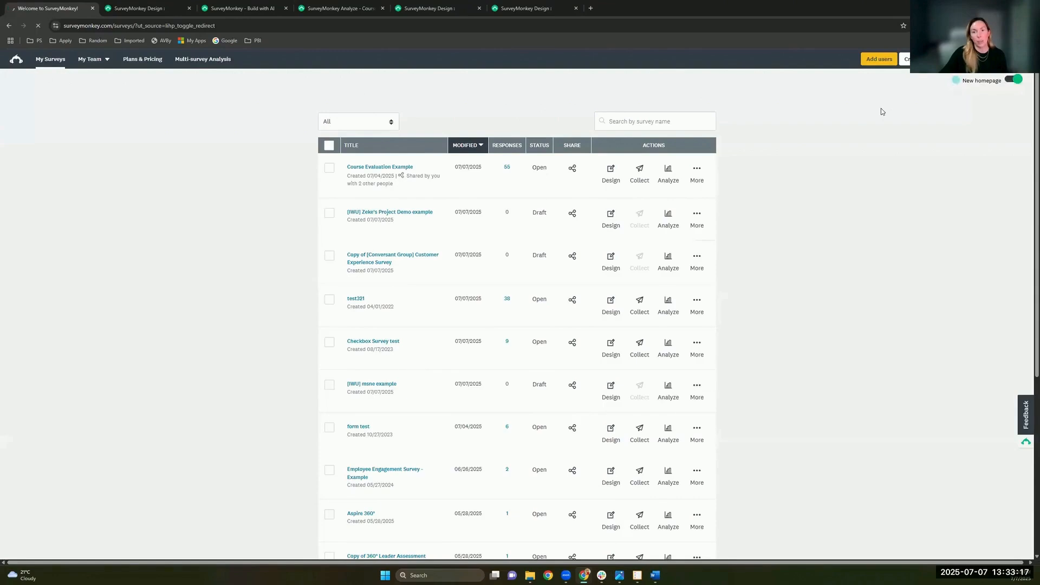
left_click(998, 84)
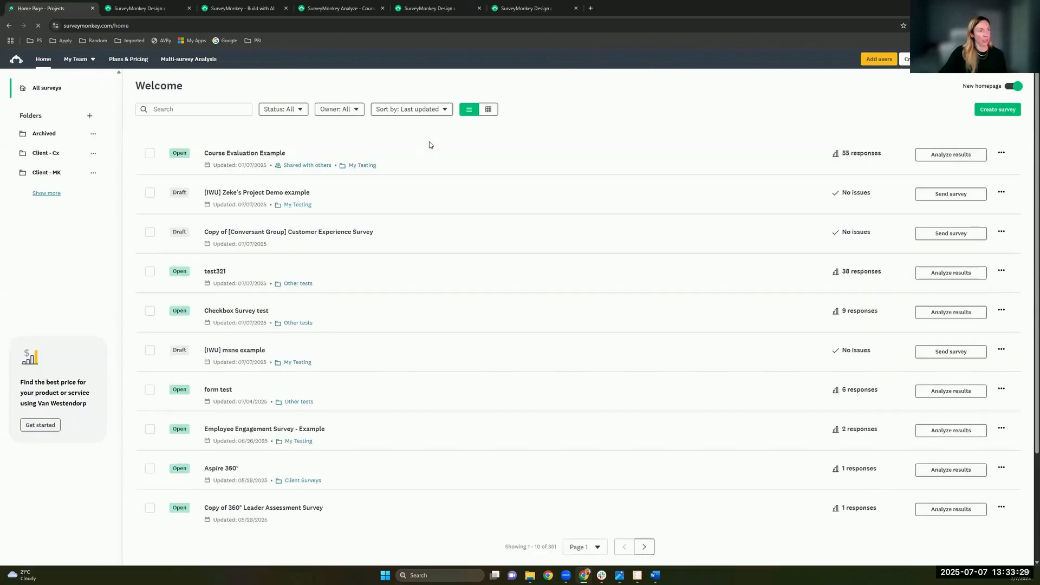
left_click(47, 193)
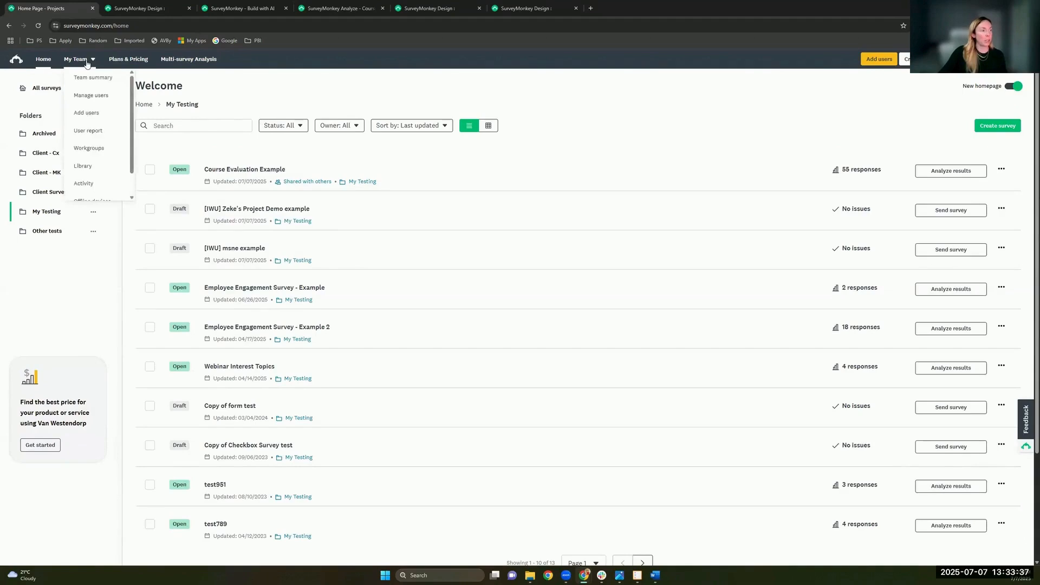
Step: Open the team Library, dismiss its intro, and show options for the Course Evaluation Example template
left_click(89, 173)
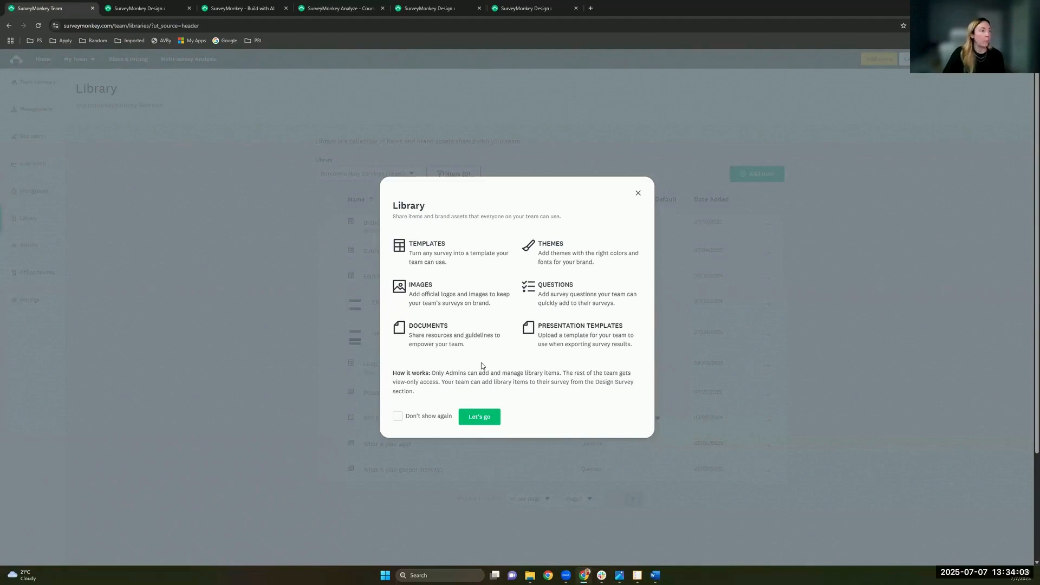
left_click(638, 193)
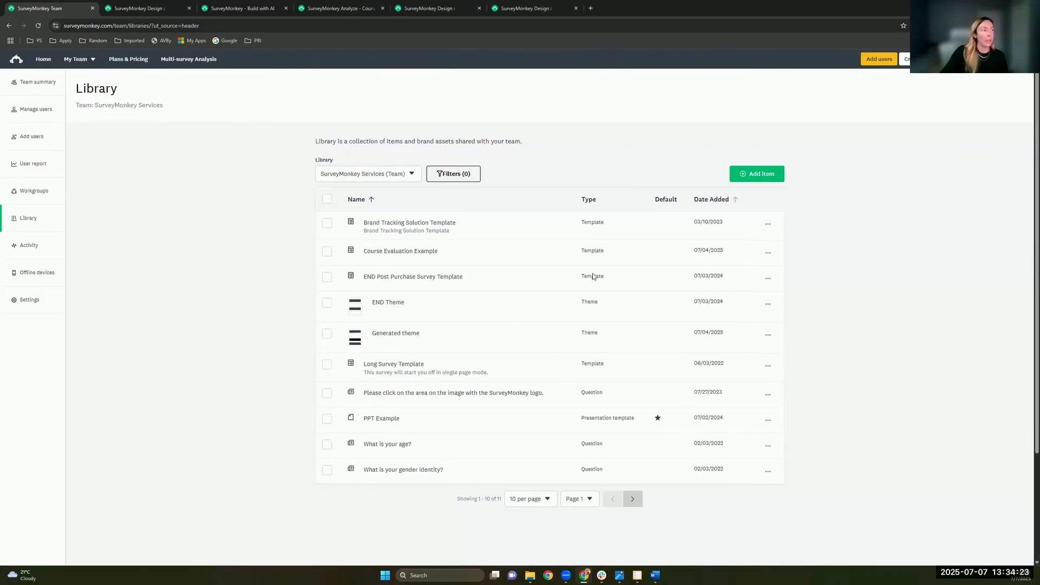
left_click_drag(581, 250, 606, 254)
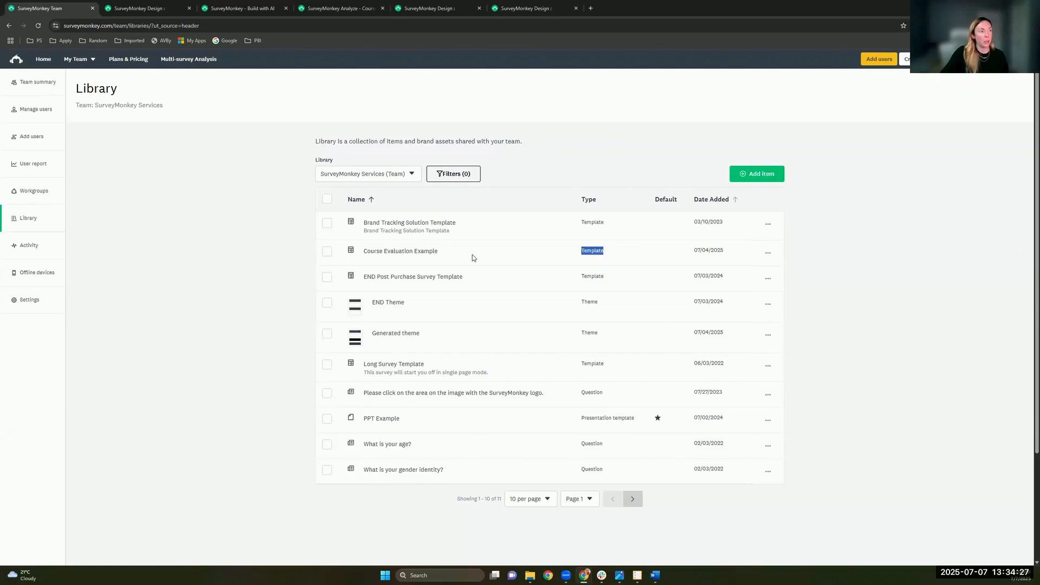
left_click(767, 254)
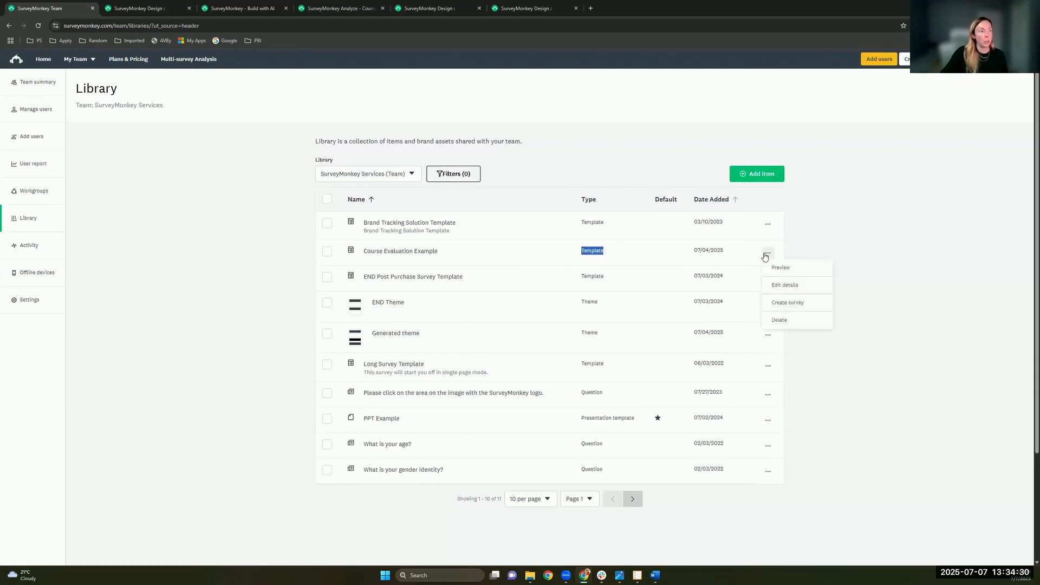
left_click(798, 270)
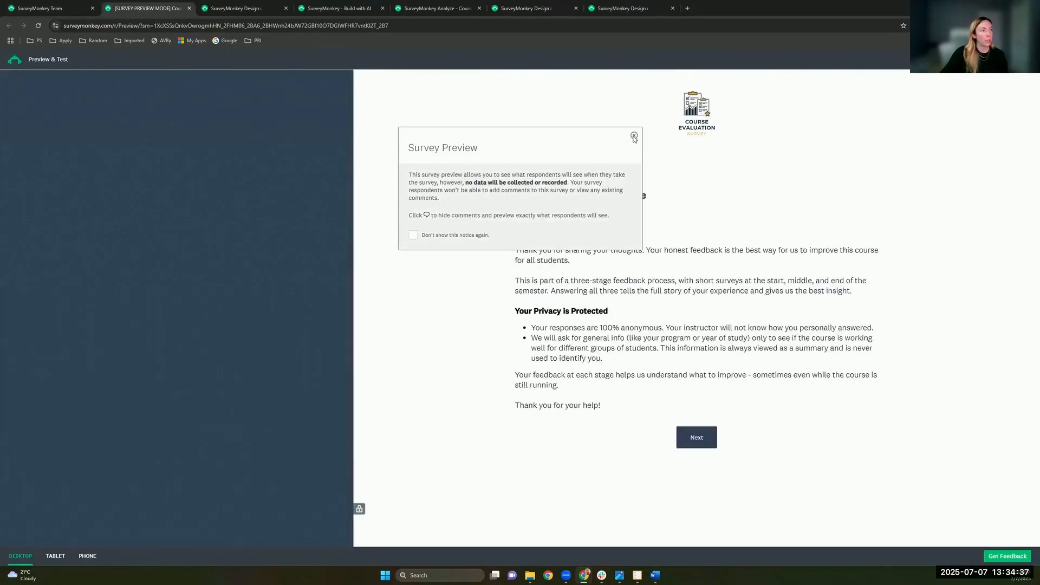
left_click(634, 135)
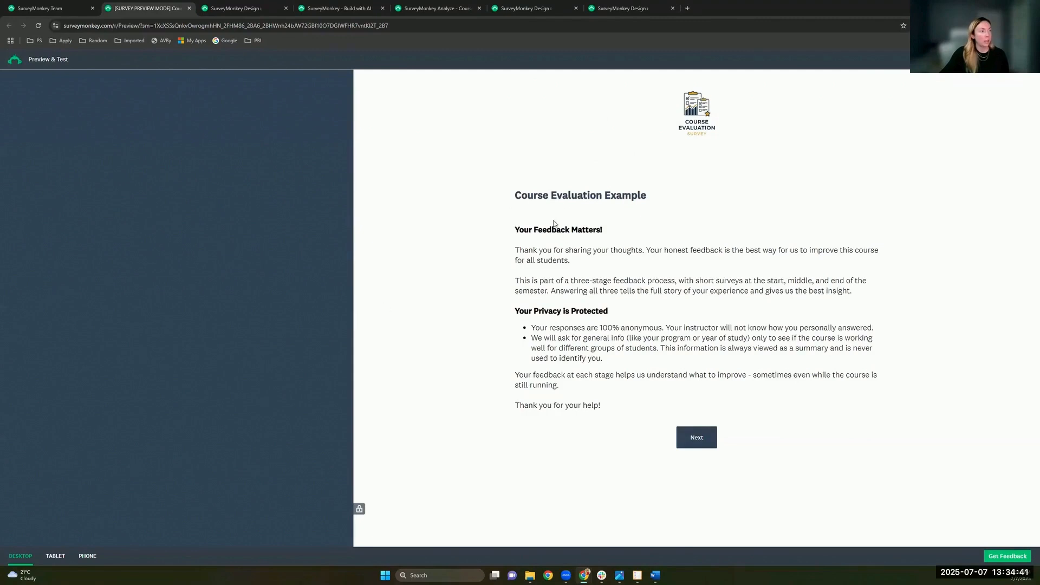
left_click(697, 437)
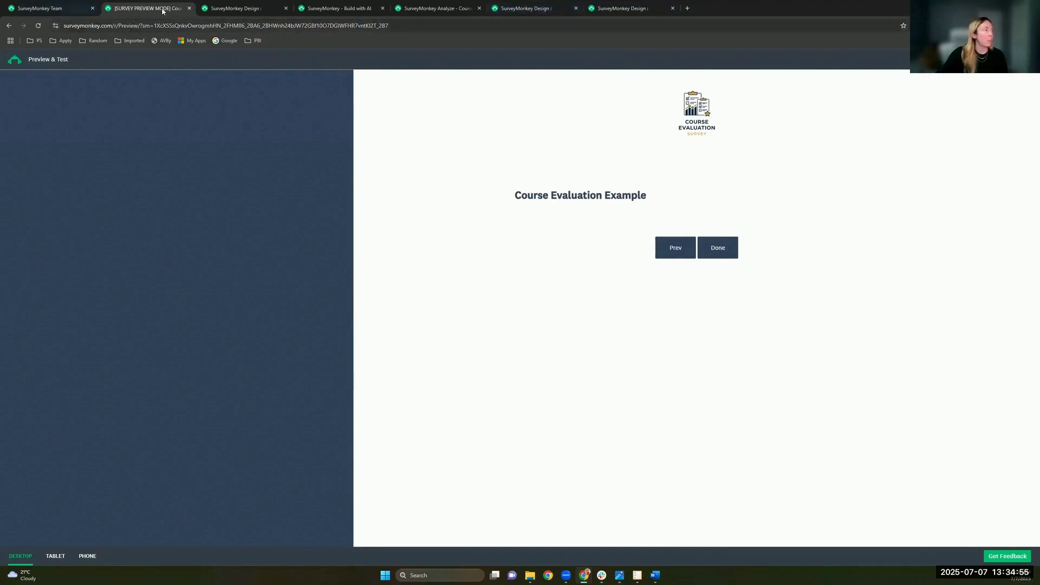
left_click(189, 8)
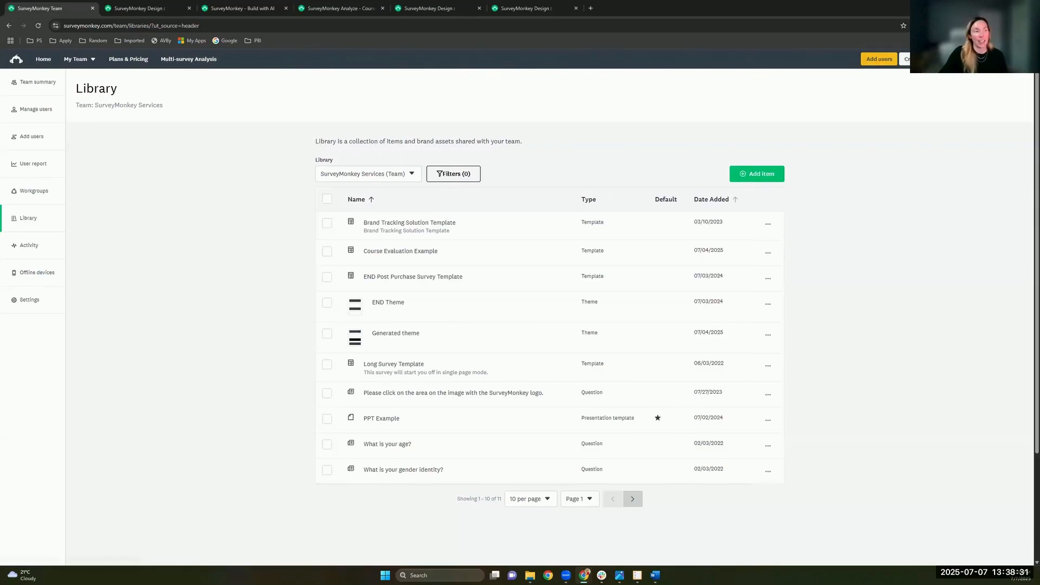
Step: Start a new survey and choose the 'Pick a popular template' option
left_click(906, 59)
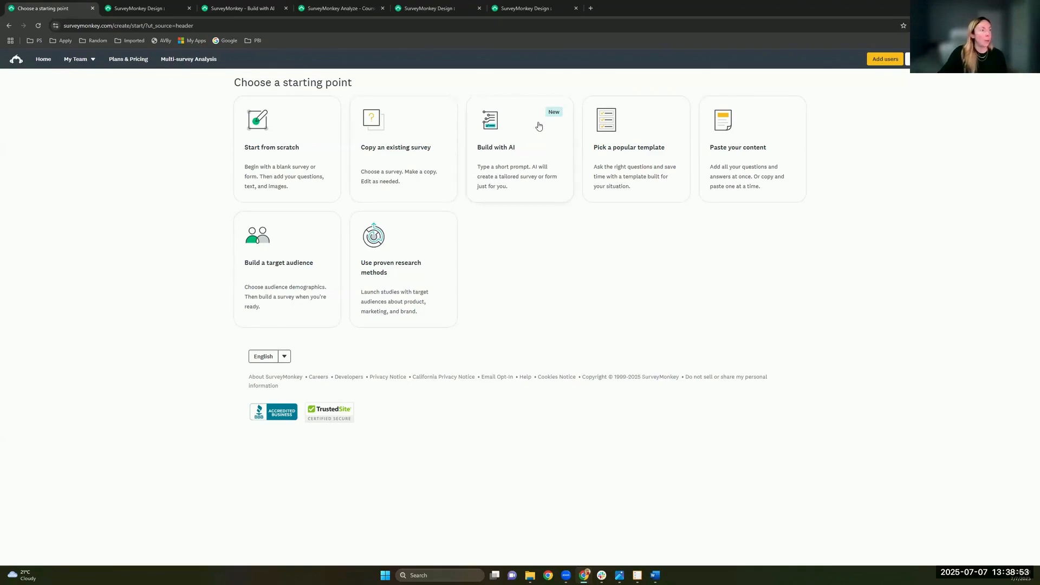
left_click(635, 170)
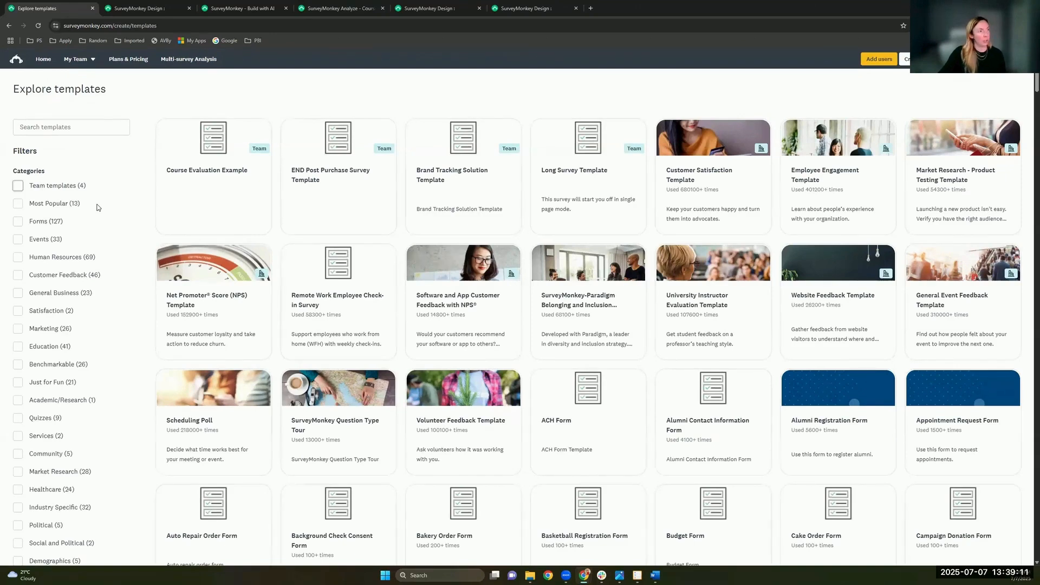
Step: Filter the gallery to Team templates only, then clear that filter
left_click(18, 186)
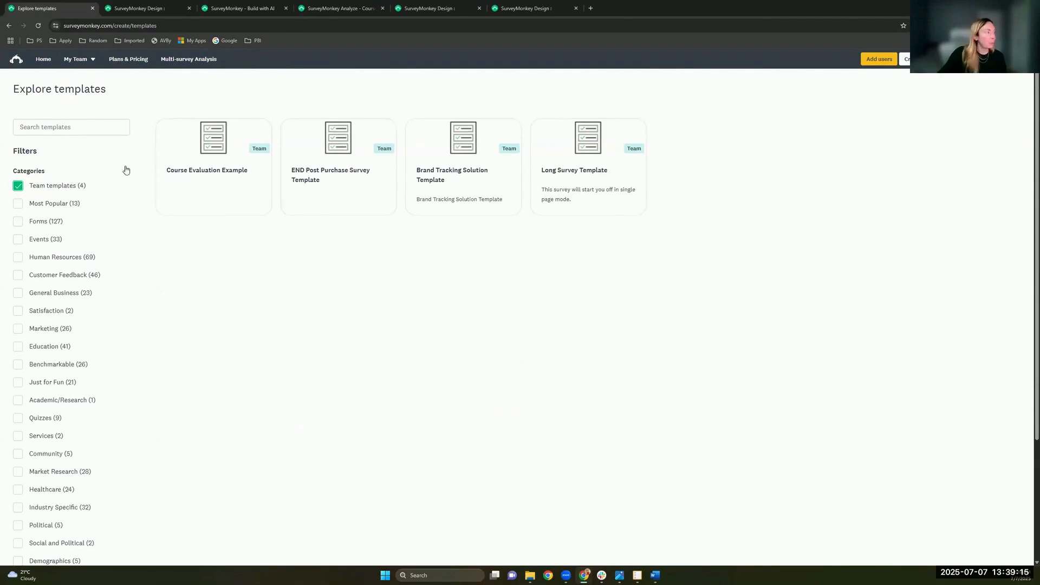
left_click(60, 187)
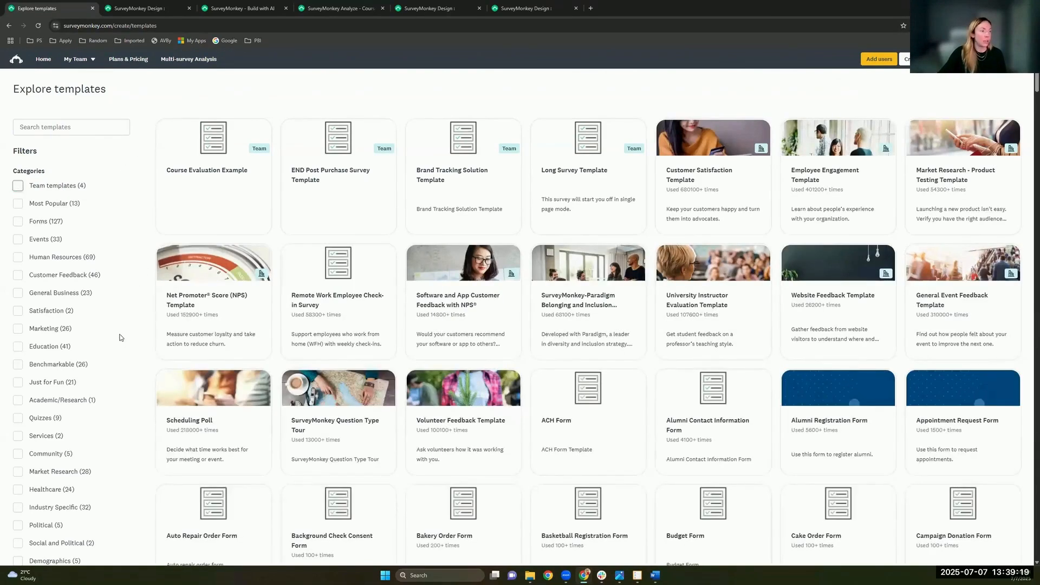
scroll(84, 289, "down", 3)
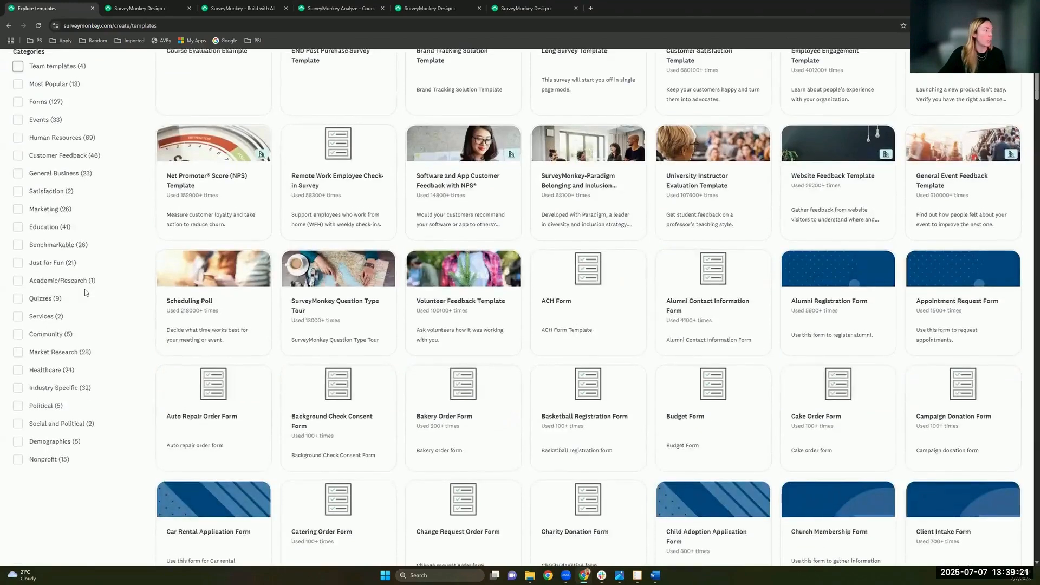
scroll(84, 290, "up", 2)
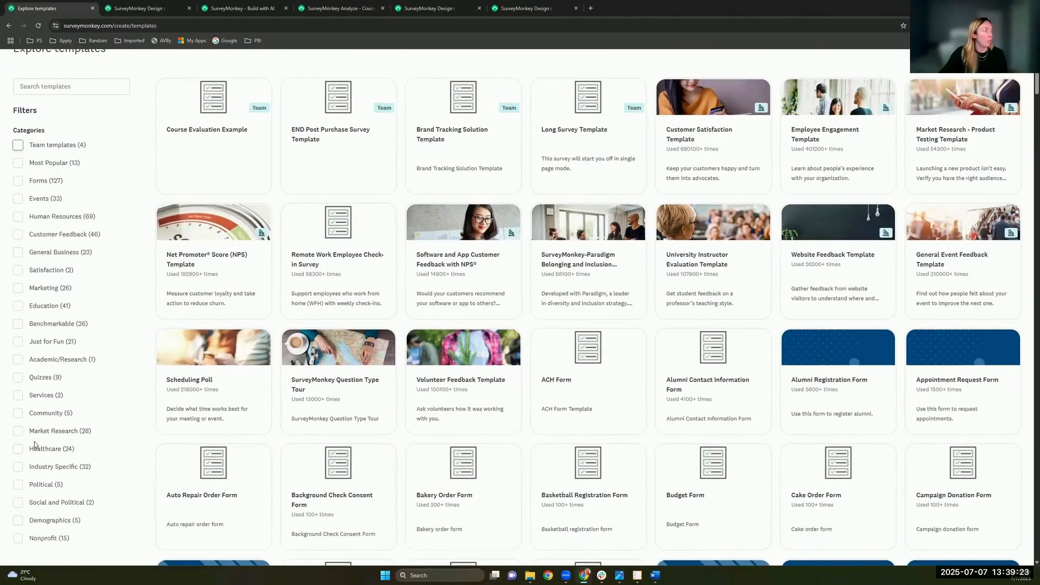
scroll(36, 444, "up", 1)
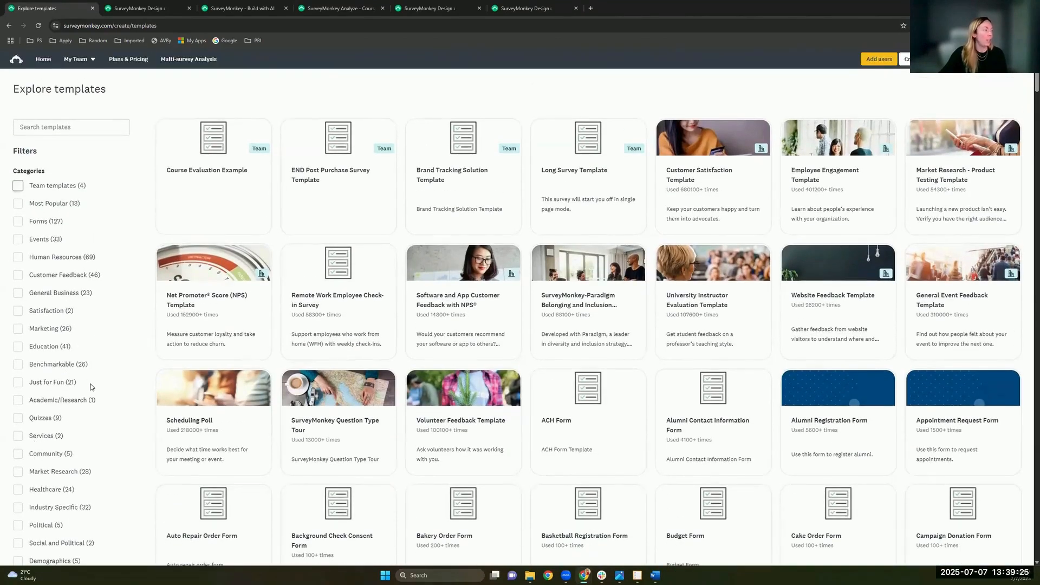
Step: Filter templates by Academic/Research, Services and Satisfaction, then return to Create survey
left_click(85, 401)
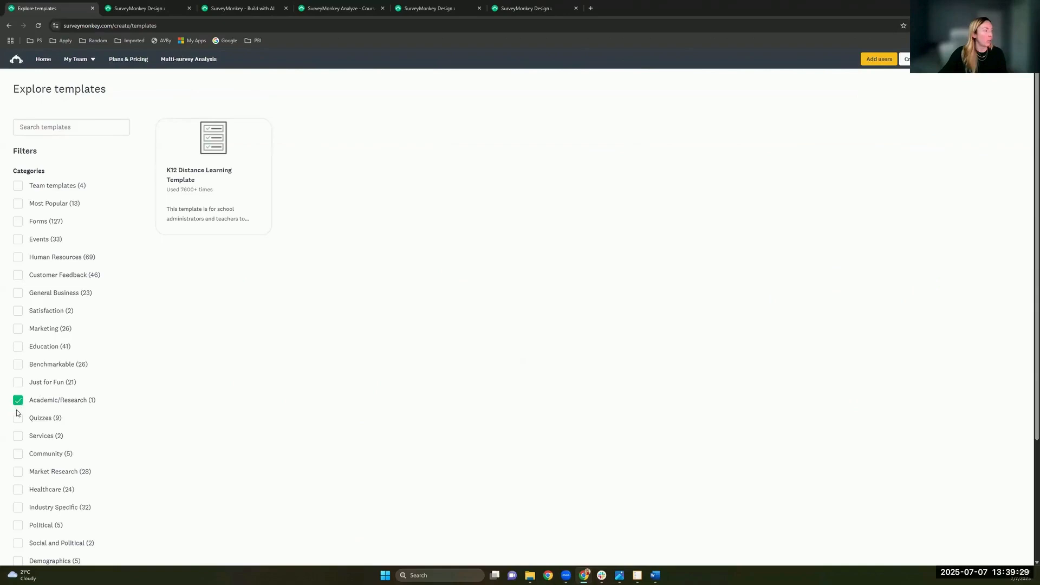
left_click(18, 435)
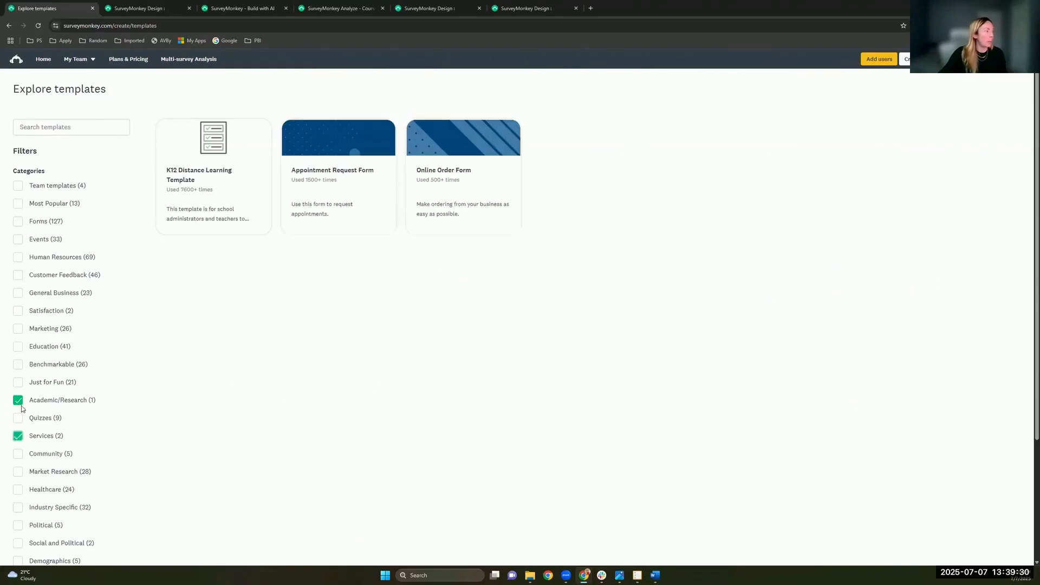
left_click(17, 311)
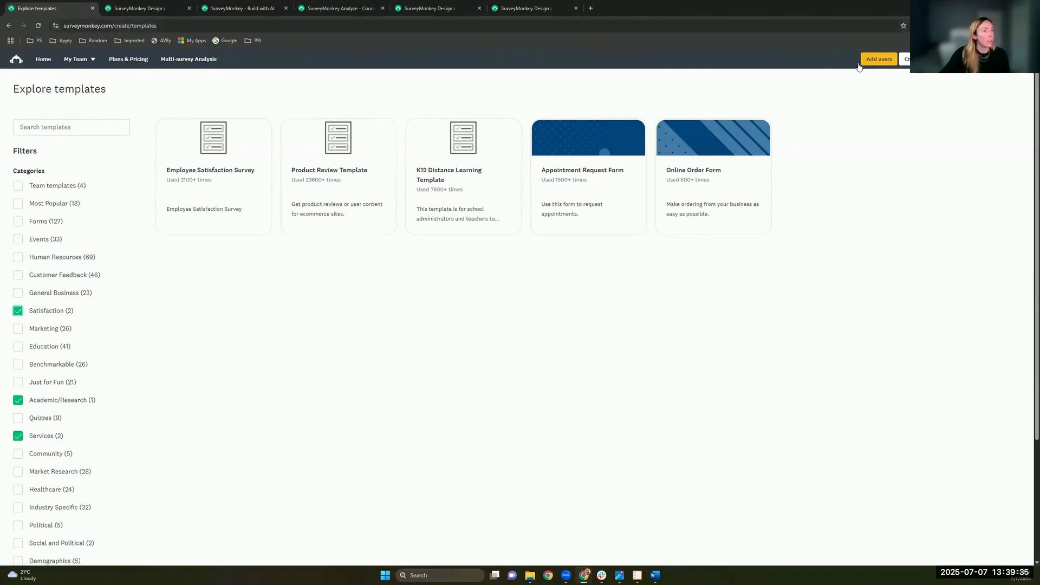
left_click(905, 60)
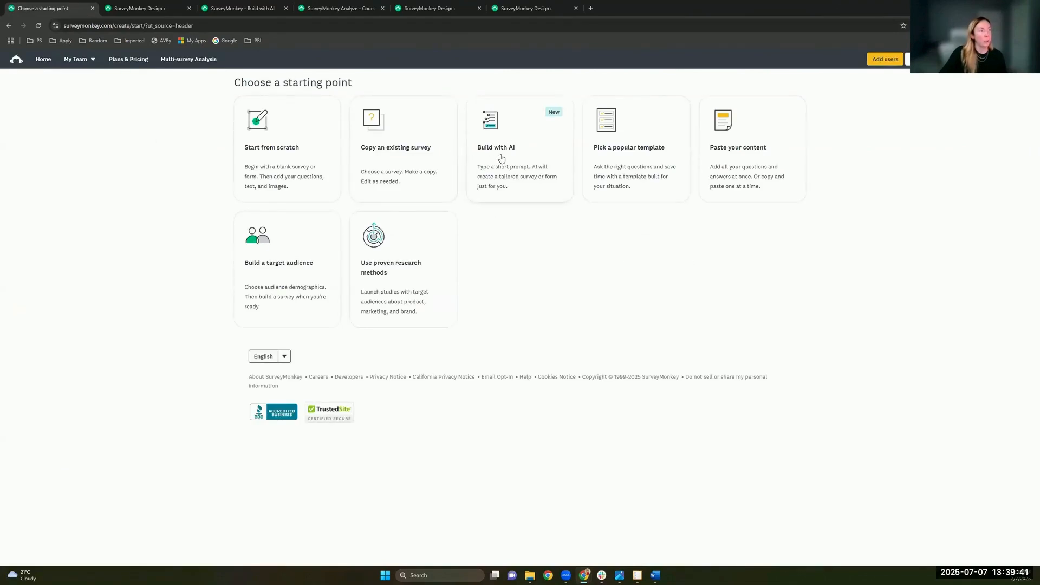
Step: Choose Build with AI as the starting point for the new survey
left_click(510, 170)
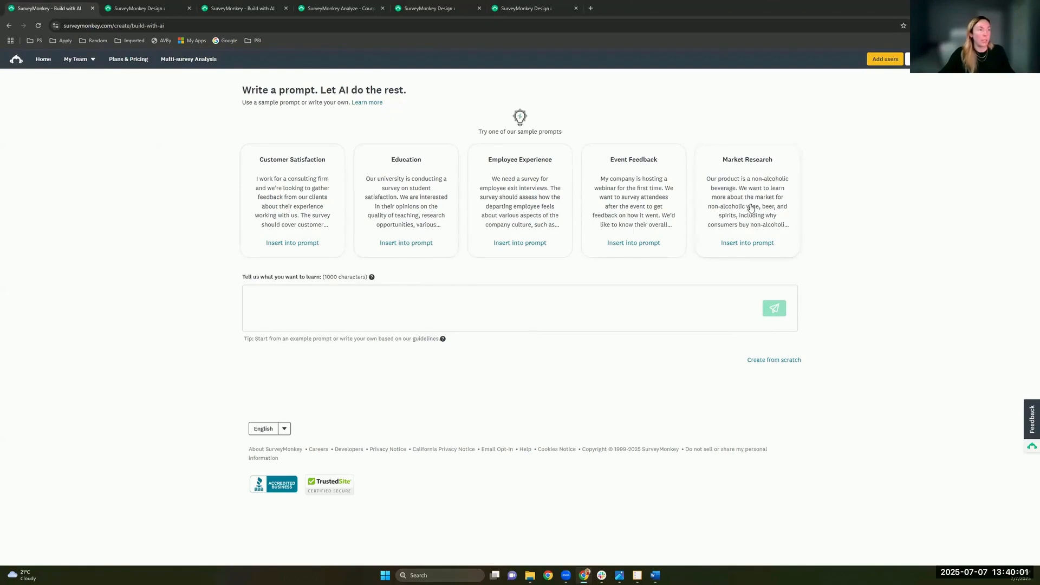
Step: Switch to the generated survey preview tab and move it to the second tab position
left_click(138, 9)
left_click(68, 5)
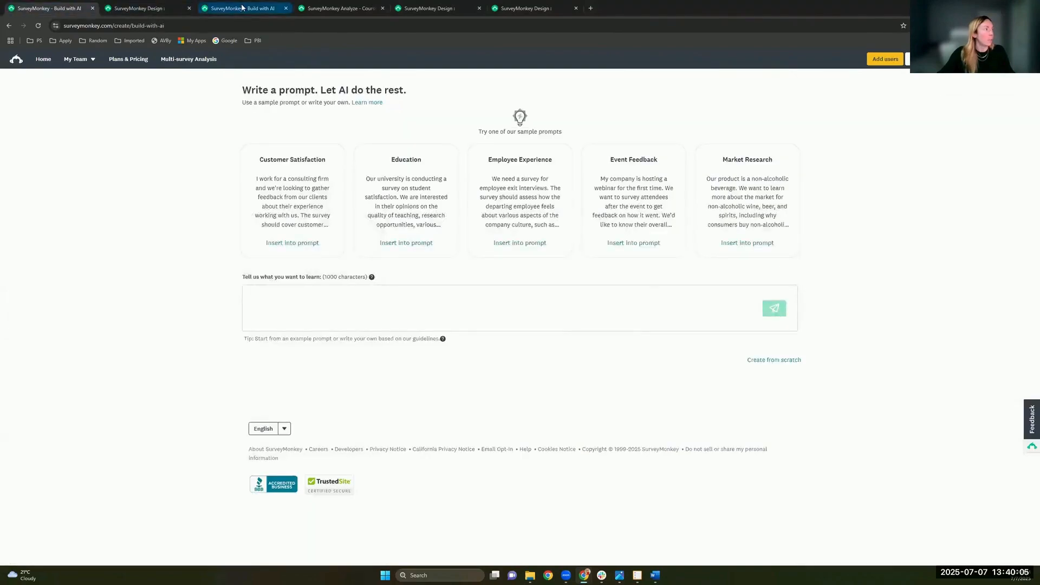
left_click(242, 10)
left_click_drag(242, 9, 147, 10)
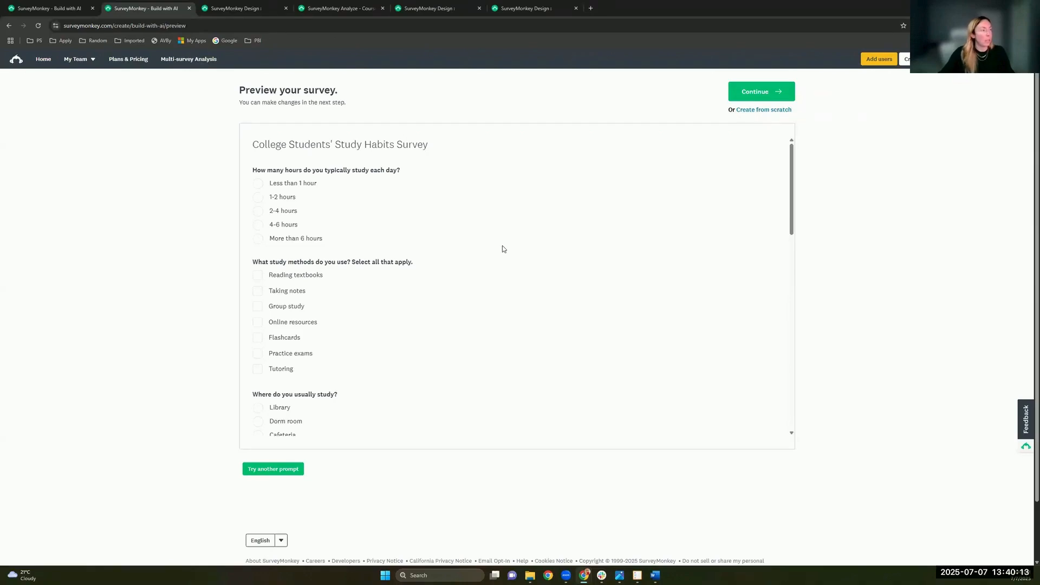
Step: Review the generated Study Habits survey preview, then Continue to open it in Design Survey
scroll(502, 247, "down", 5)
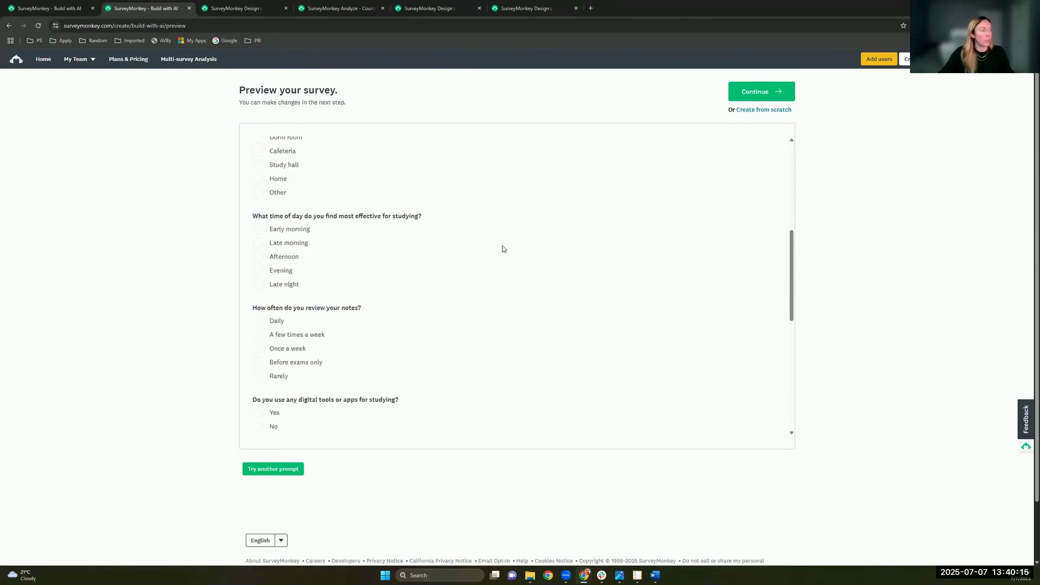
scroll(502, 249, "down", 10)
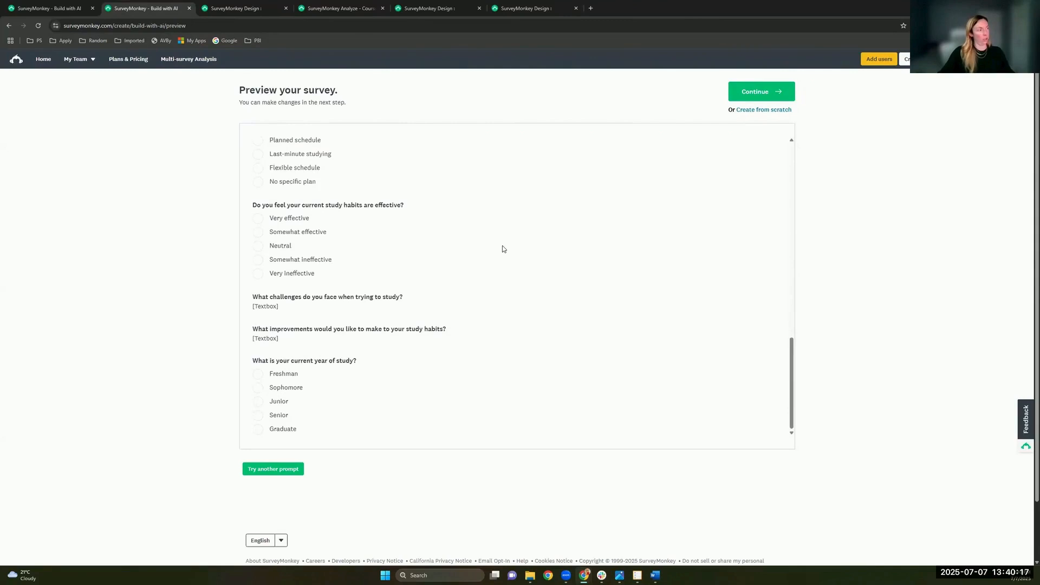
scroll(502, 249, "up", 15)
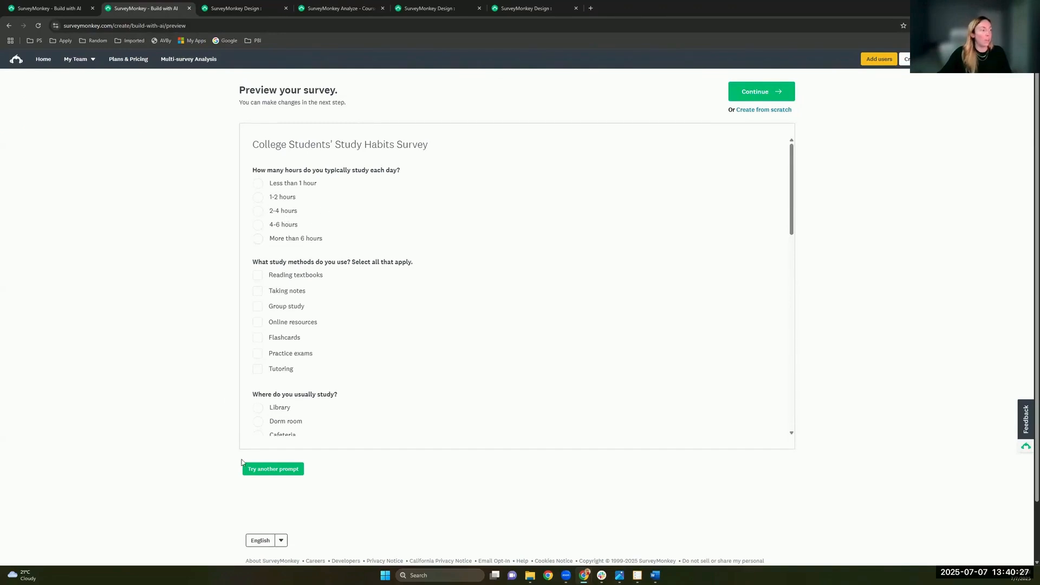
left_click(754, 94)
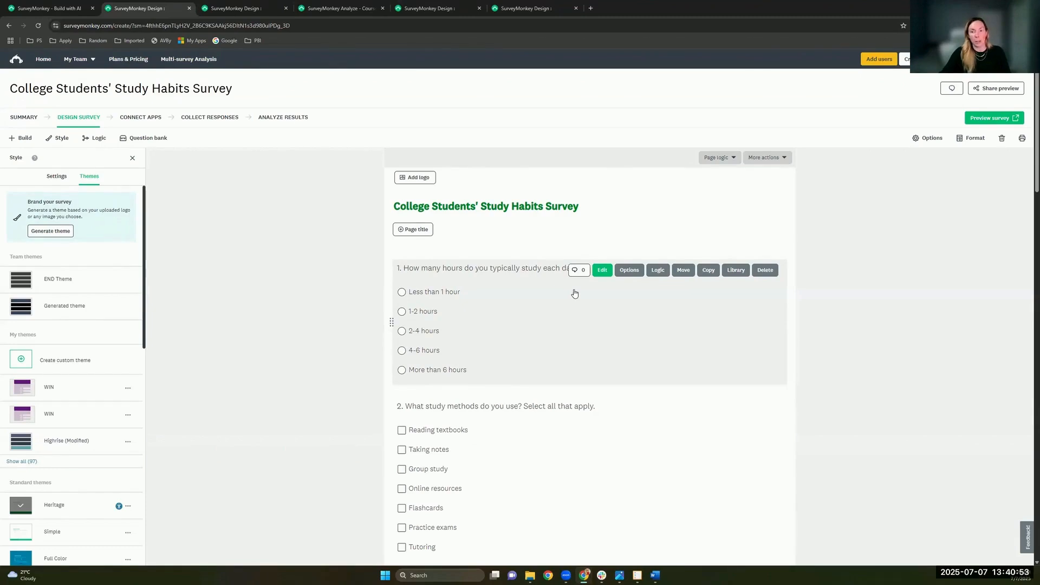
Step: Choose Generate theme in the Style panel and bring up Upload image
left_click(61, 232)
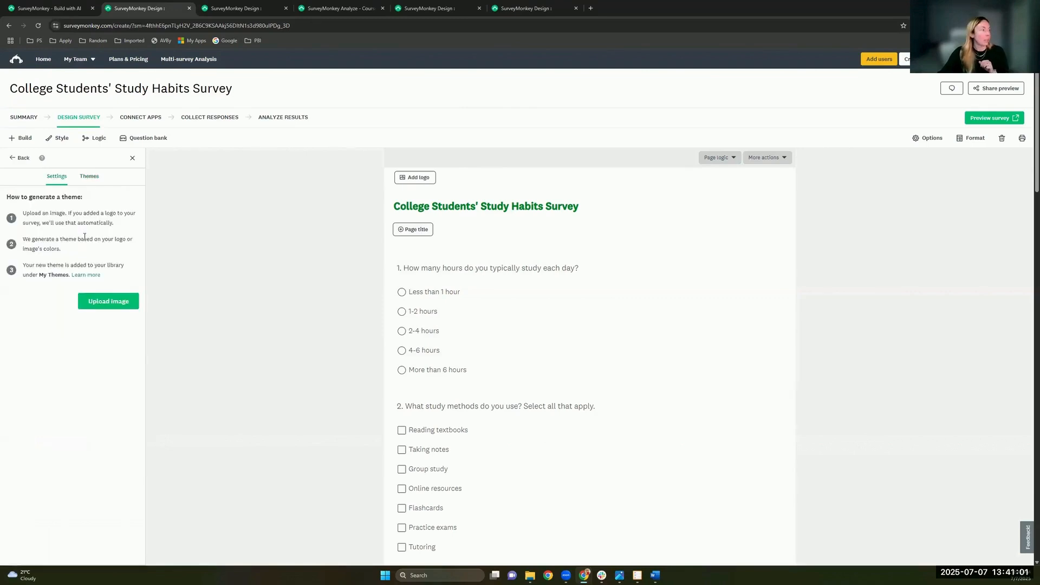
left_click(114, 302)
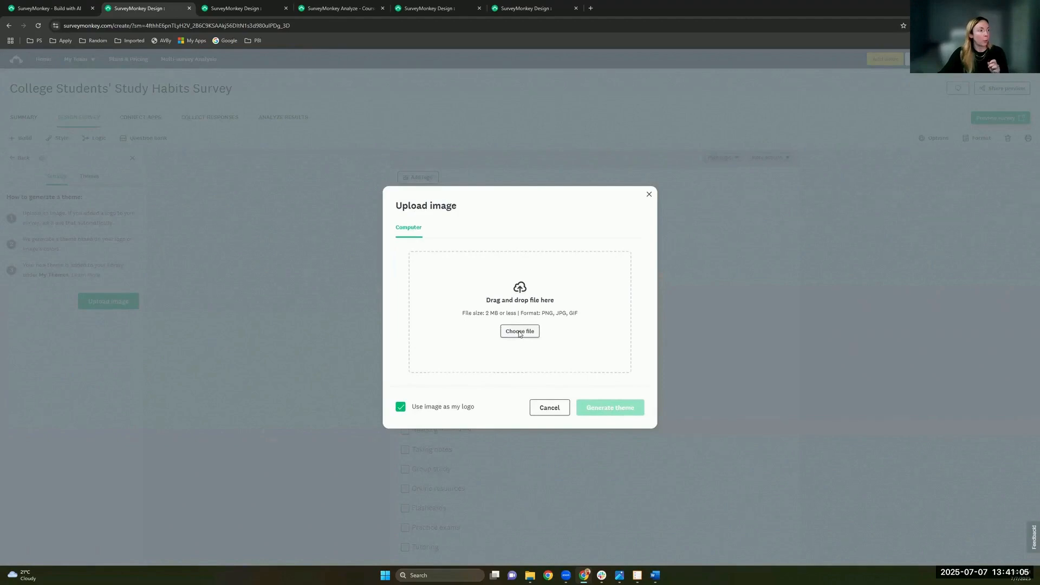
Step: Upload the msne logo from Desktop > Professional Services > IWU and generate a theme from it
left_click(520, 331)
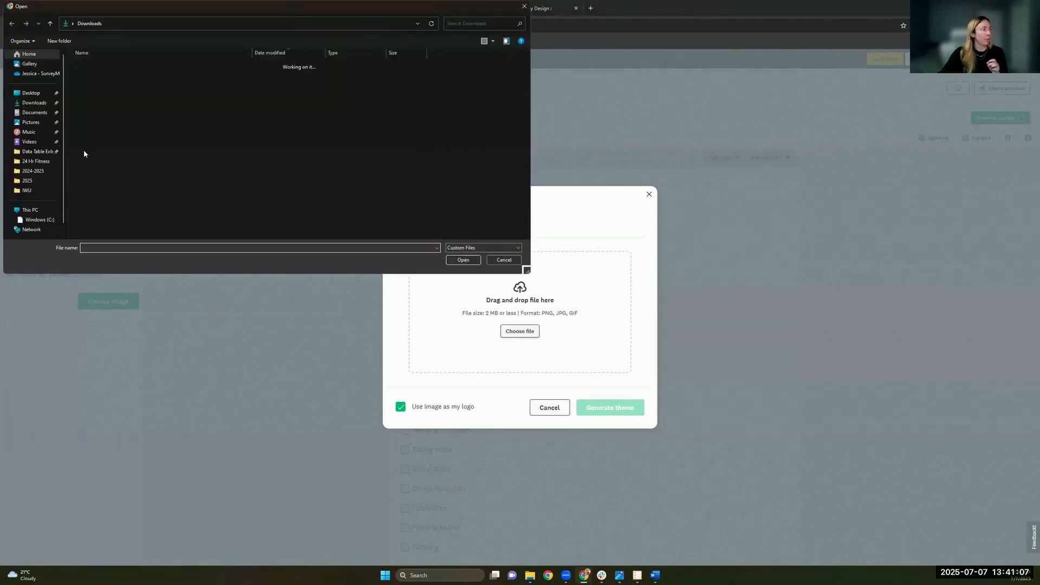
left_click(37, 191)
left_click(95, 71)
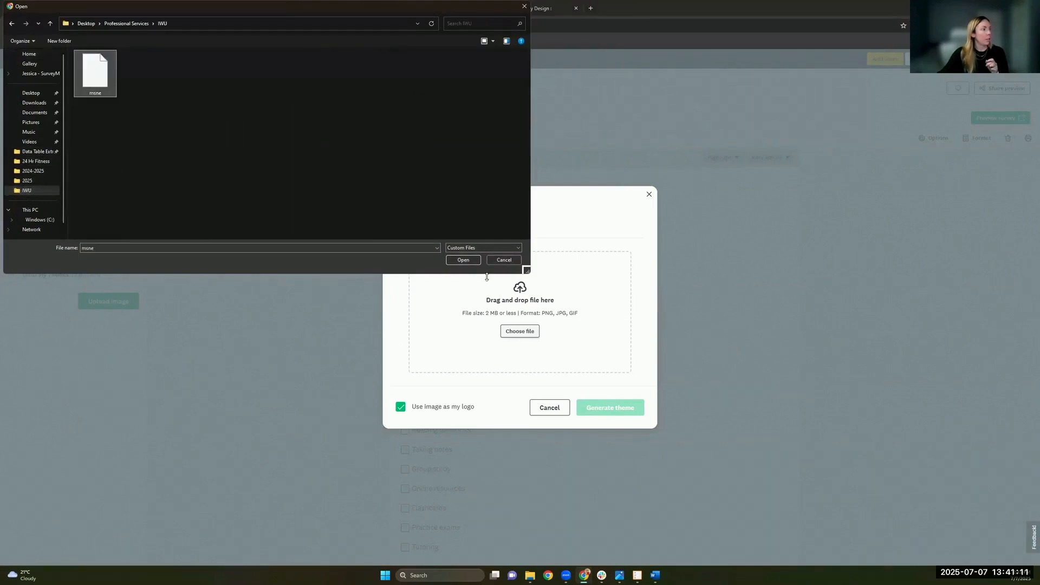
left_click(463, 260)
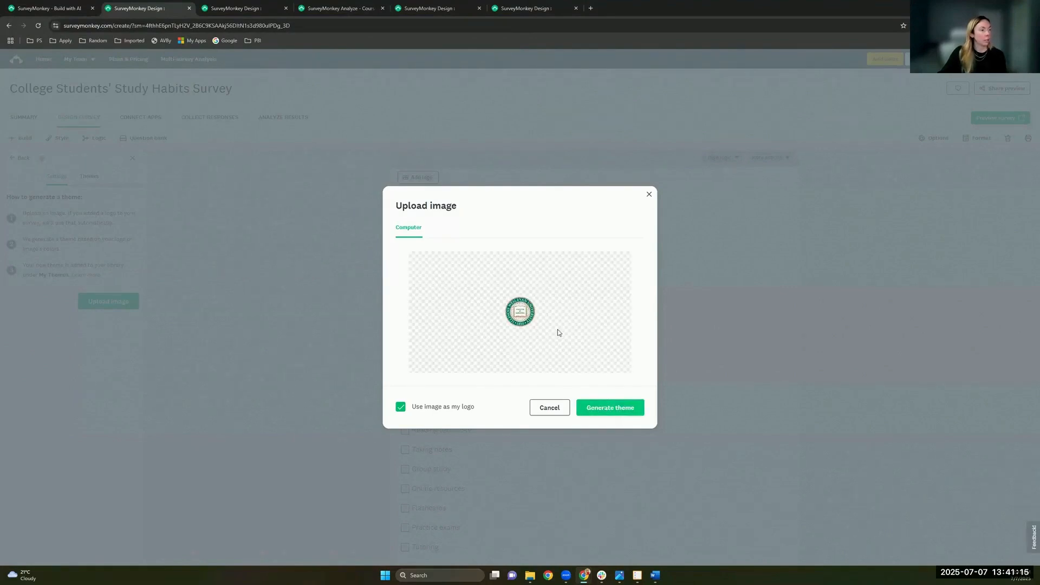
left_click(610, 407)
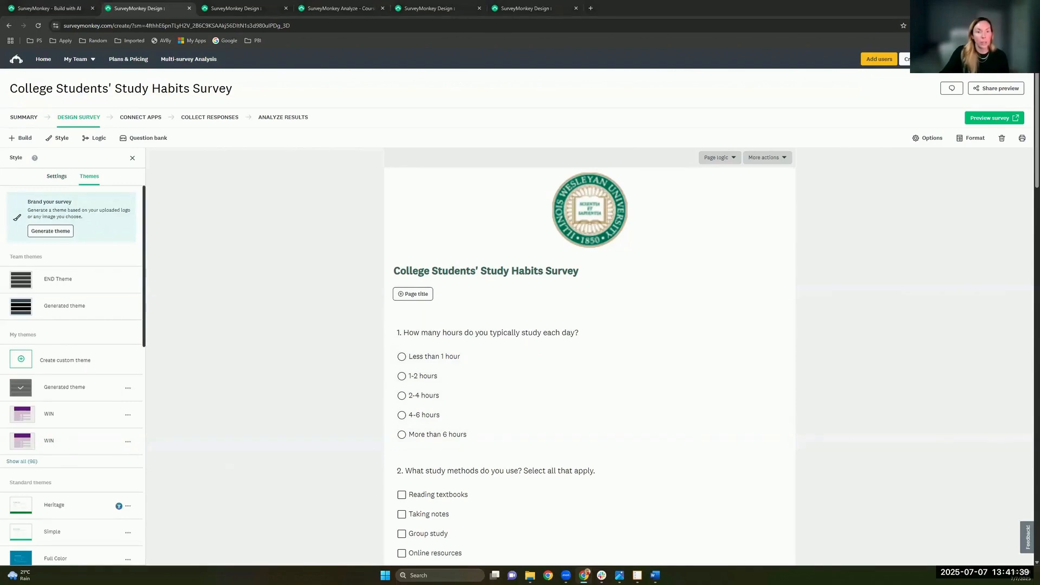
Step: Edit Q1, enable a 'None of the above' answer, and relabel it 'I don't study'
mouse_move(590, 413)
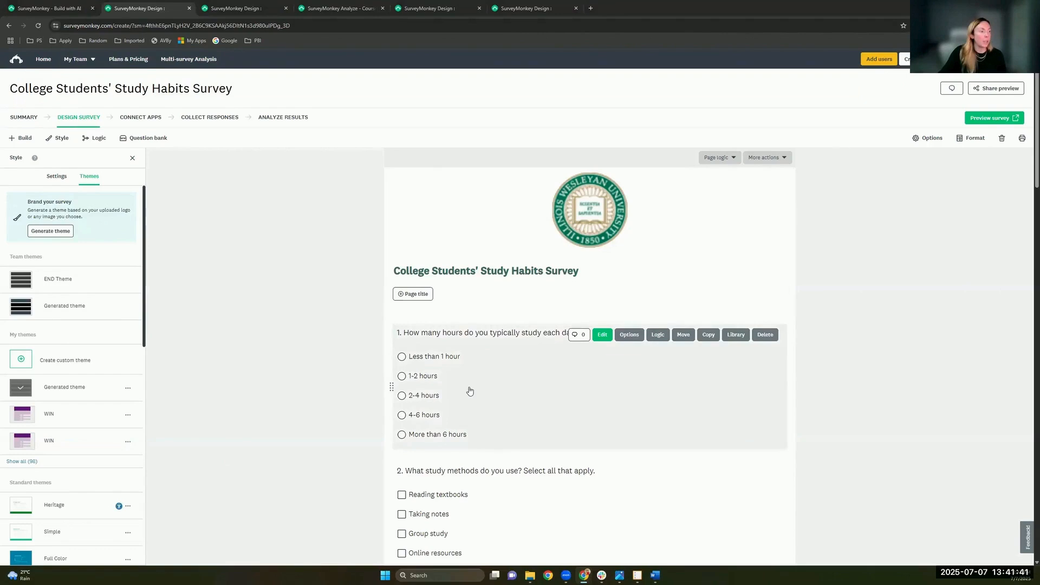
scroll(470, 391, "down", 1)
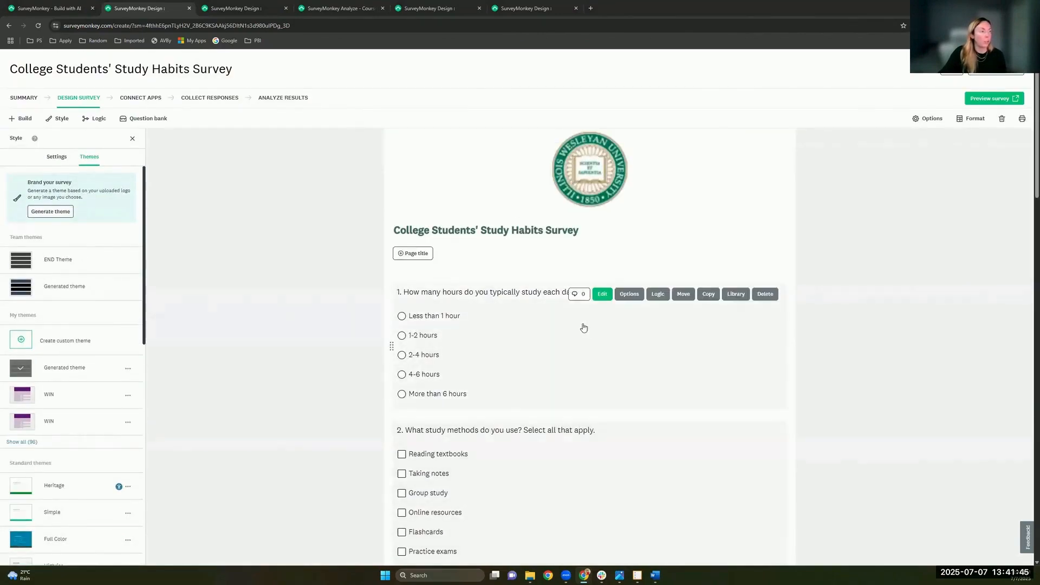
left_click(637, 327)
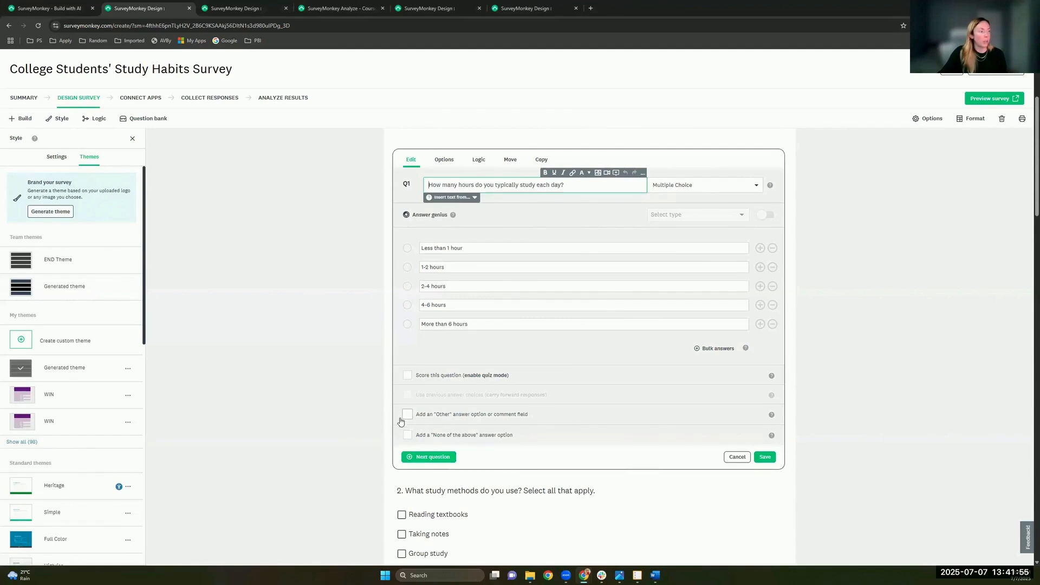
left_click(408, 436)
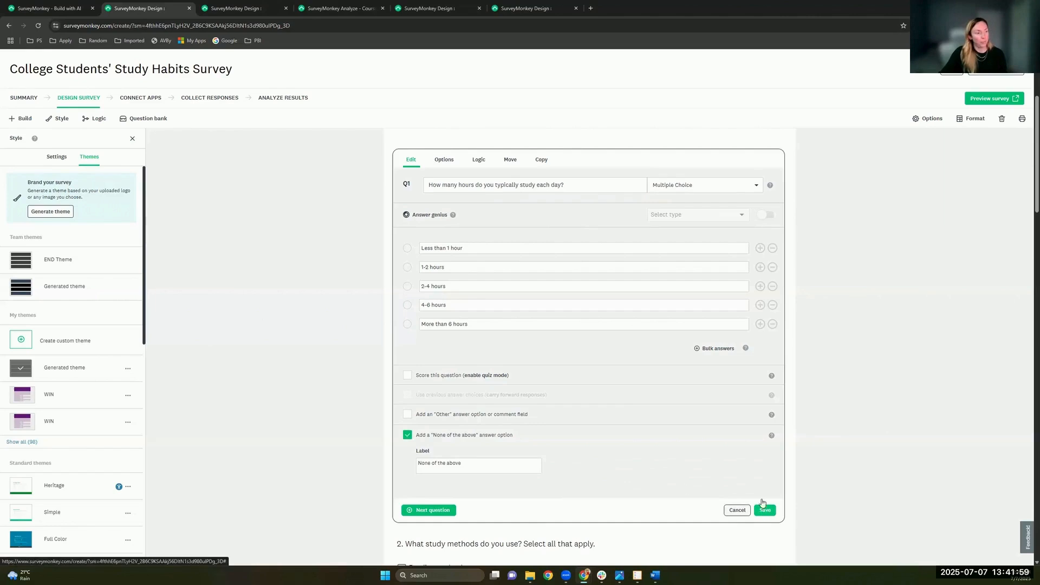
left_click(470, 463)
type("I")
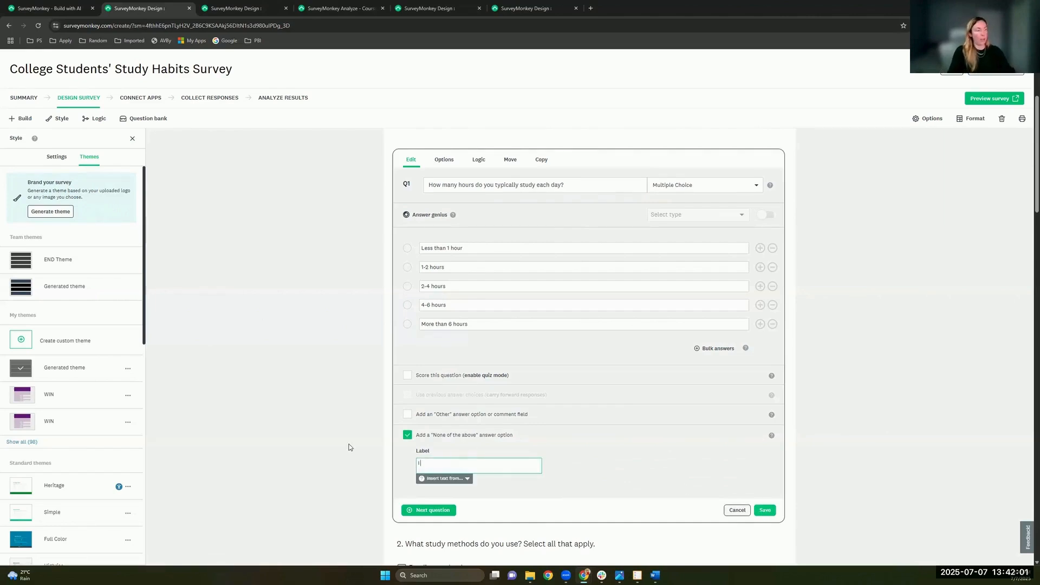
type(" don't study")
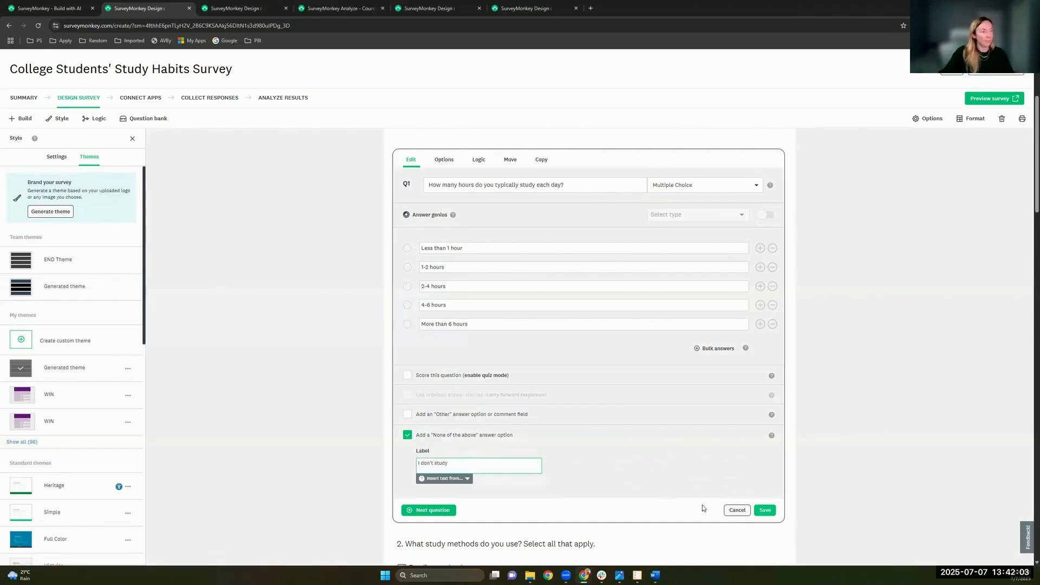
Step: Save question 1, then scroll through the survey to review the updated answers
left_click(764, 511)
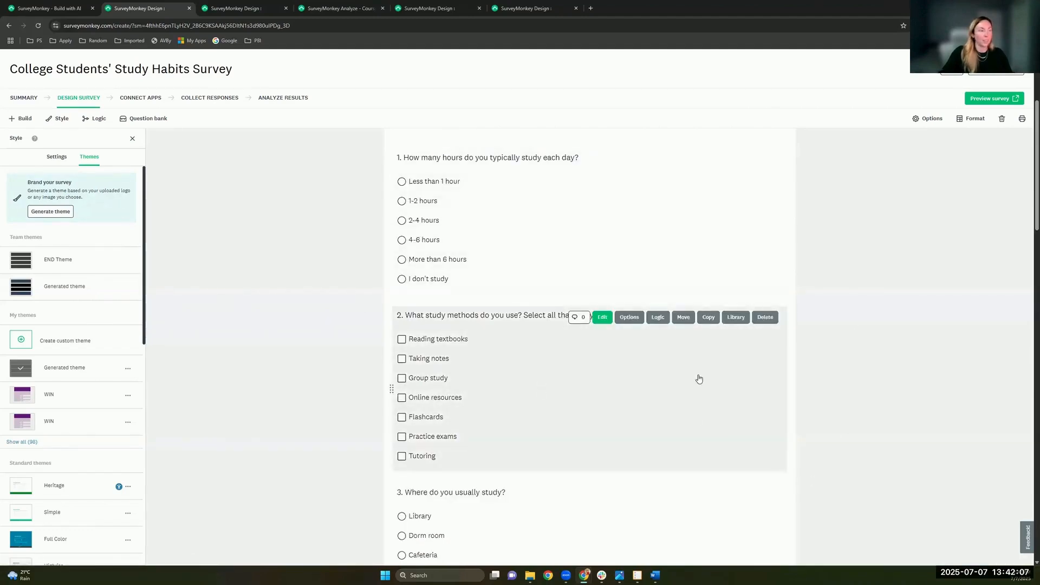
scroll(728, 409, "up", 1)
scroll(688, 438, "down", 12)
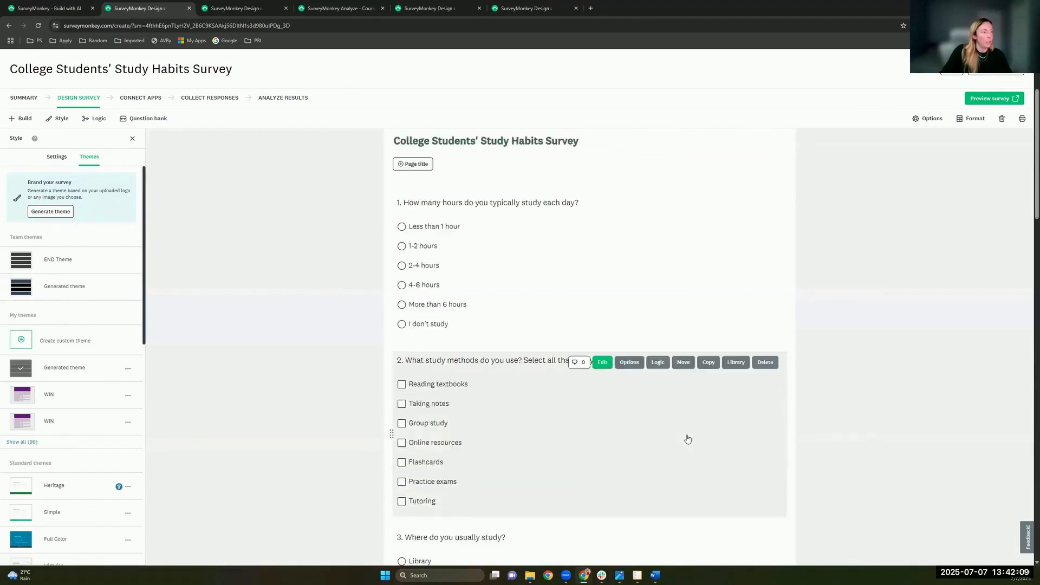
scroll(706, 437, "down", 10)
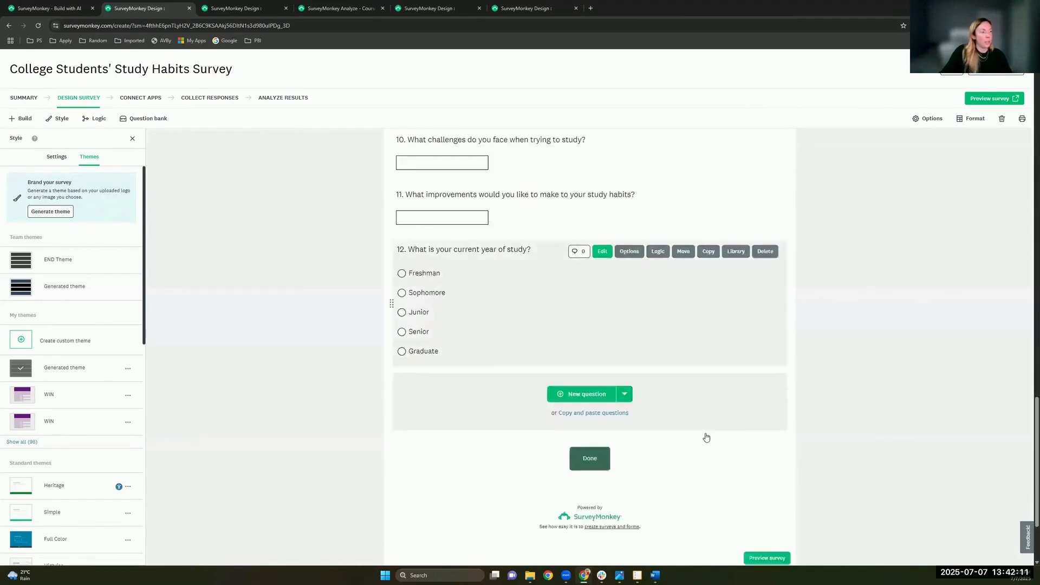
scroll(706, 437, "up", 18)
scroll(706, 437, "up", 7)
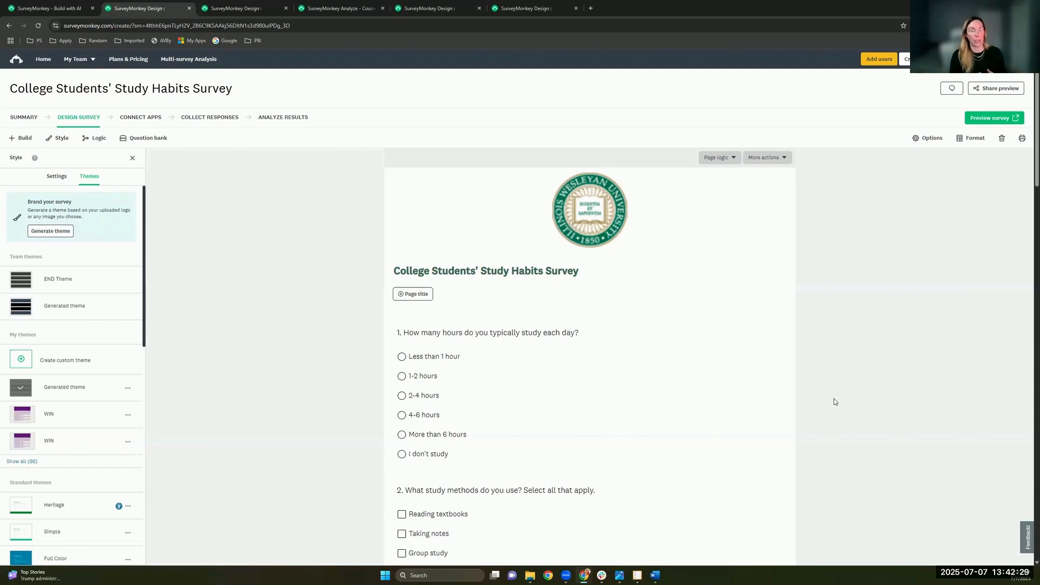
mouse_move(690, 397)
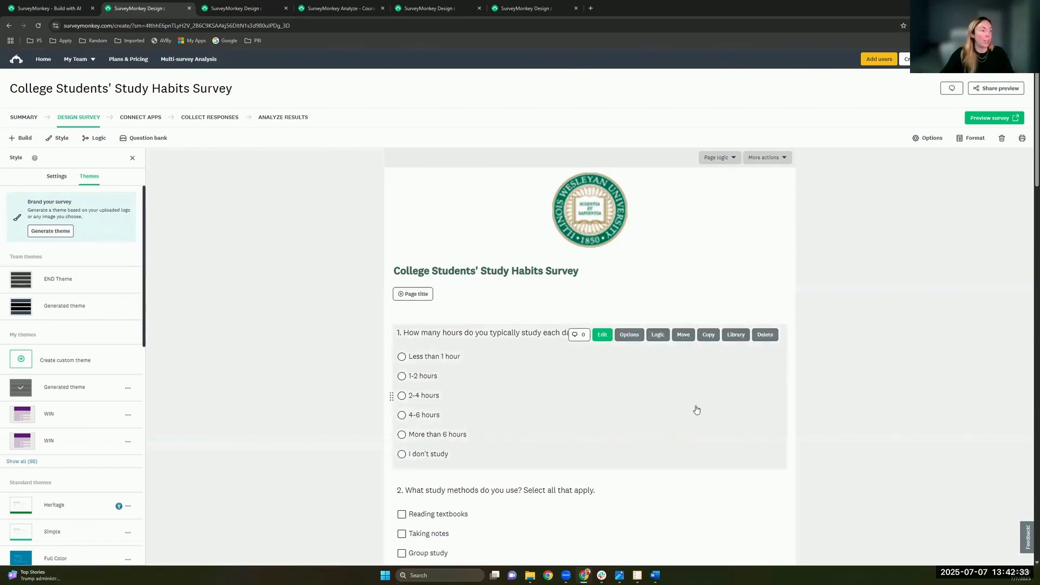
scroll(697, 410, "down", 1)
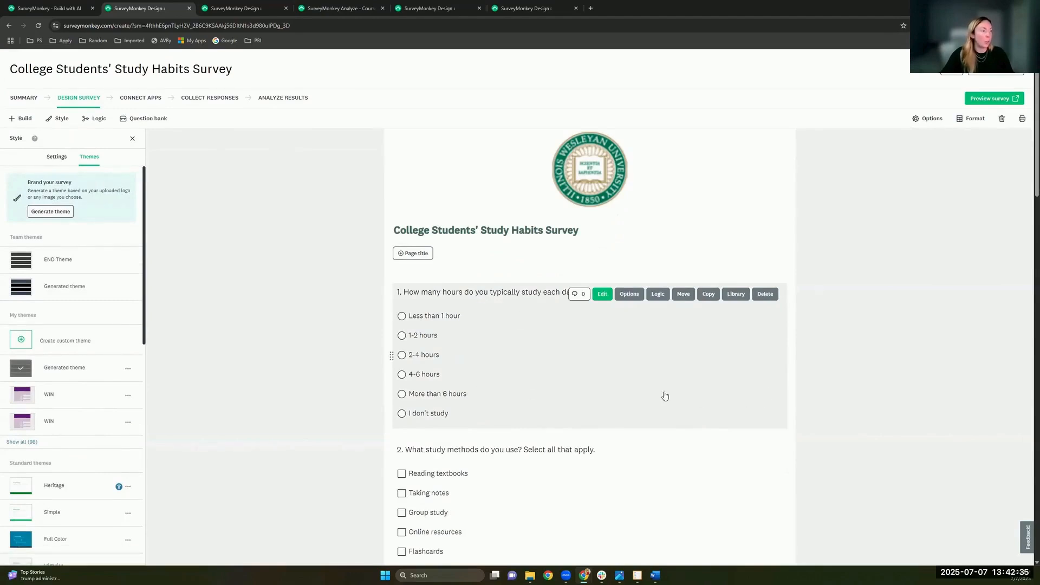
mouse_move(615, 440)
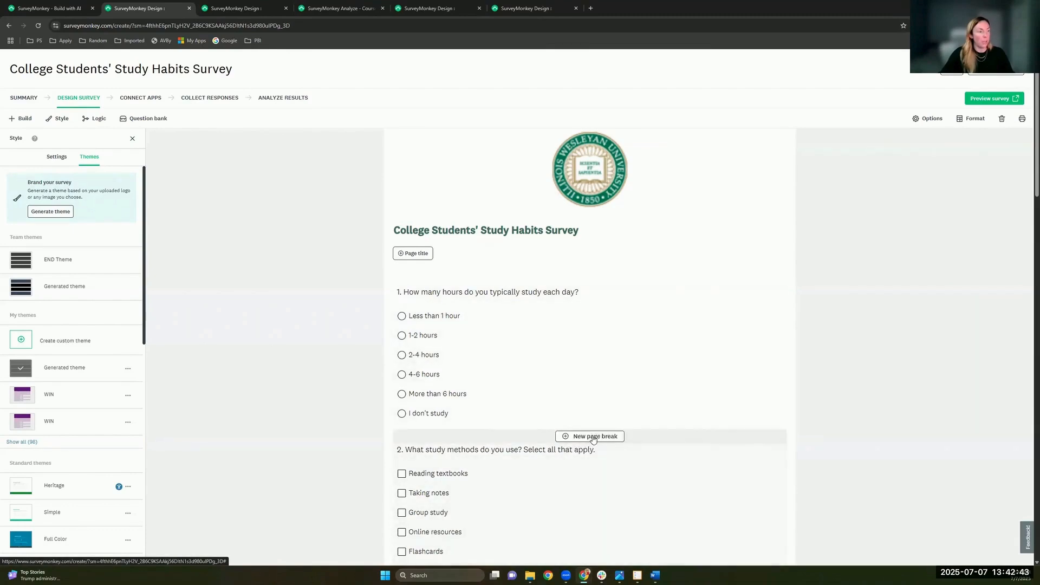
Step: Insert a page break after question 1 and start a new question below it
left_click(601, 440)
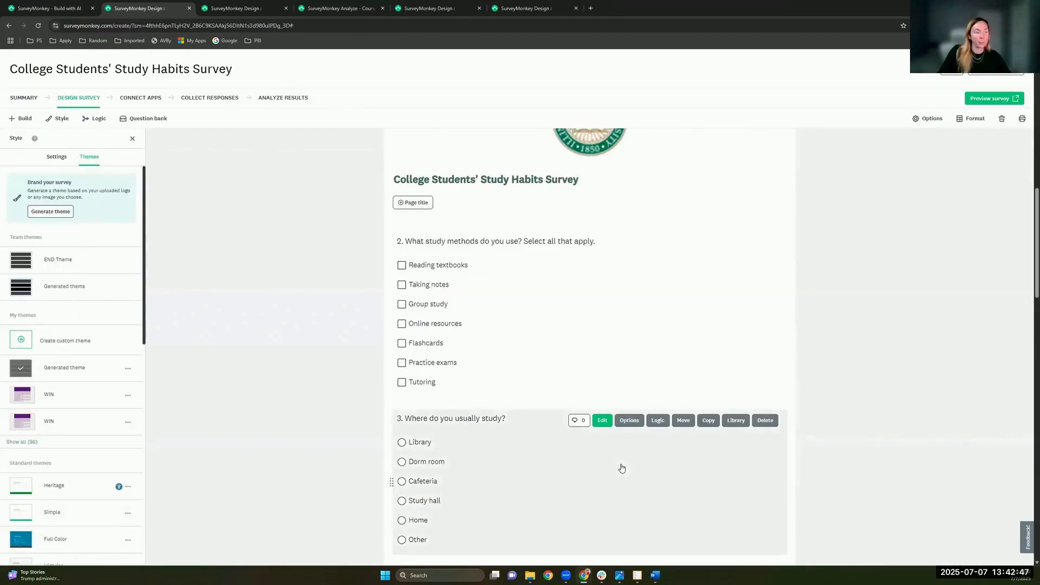
scroll(592, 364, "up", 11)
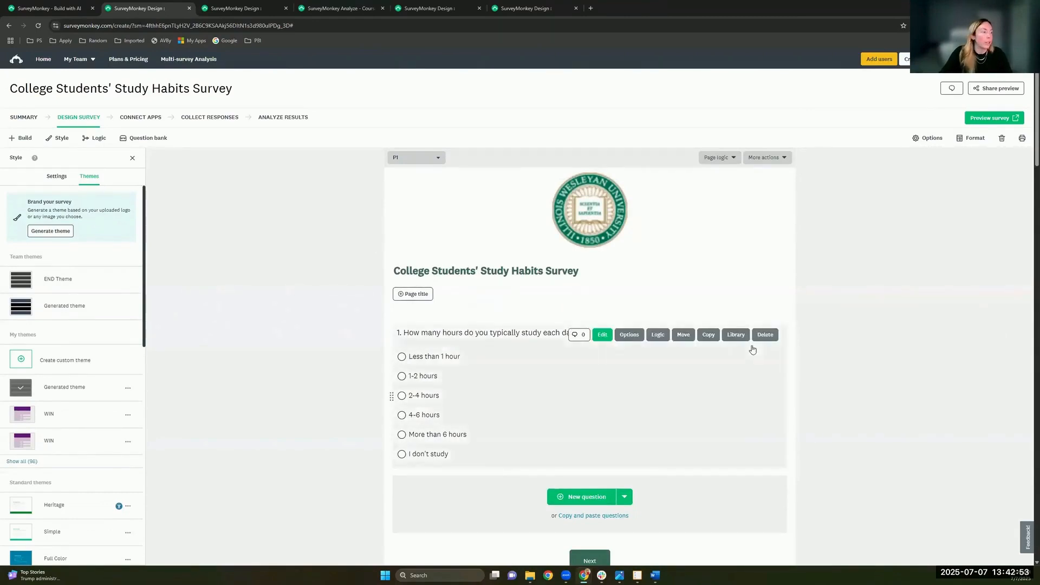
scroll(750, 348, "down", 1)
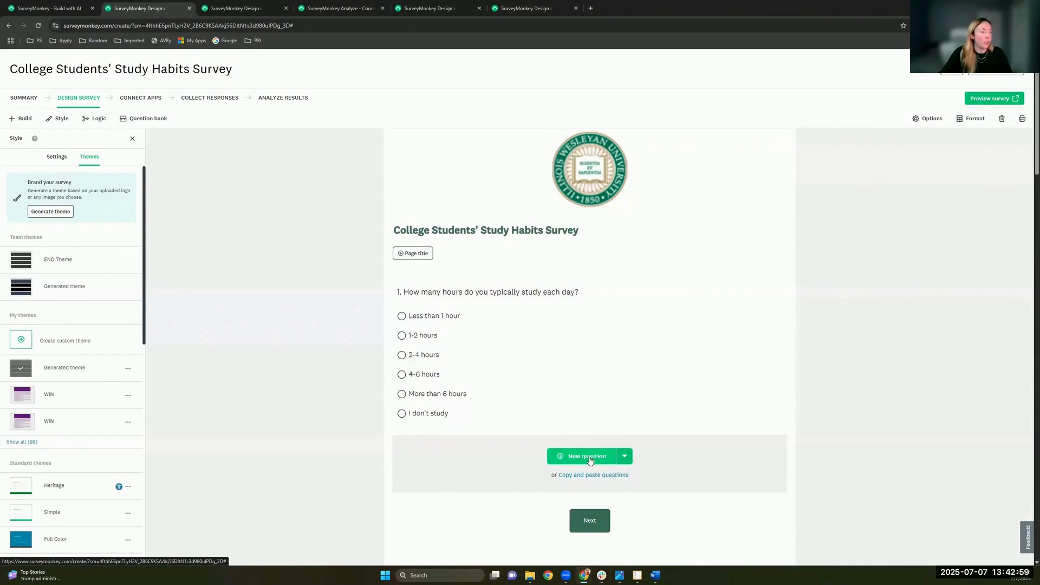
left_click(622, 460)
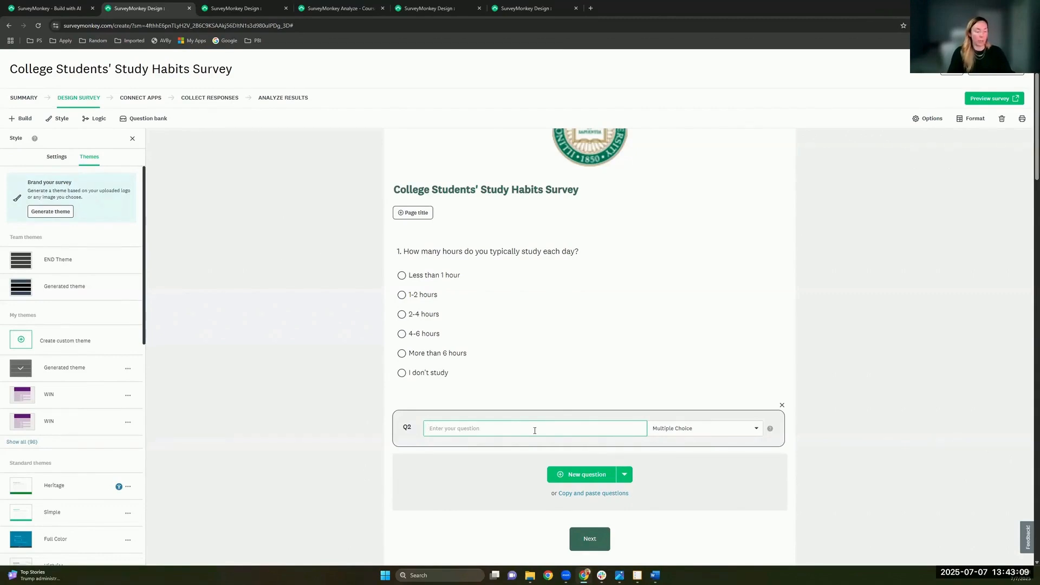
Step: Make question 2 the suggested 'What is your age?' question with its age ranges
type("What is your a")
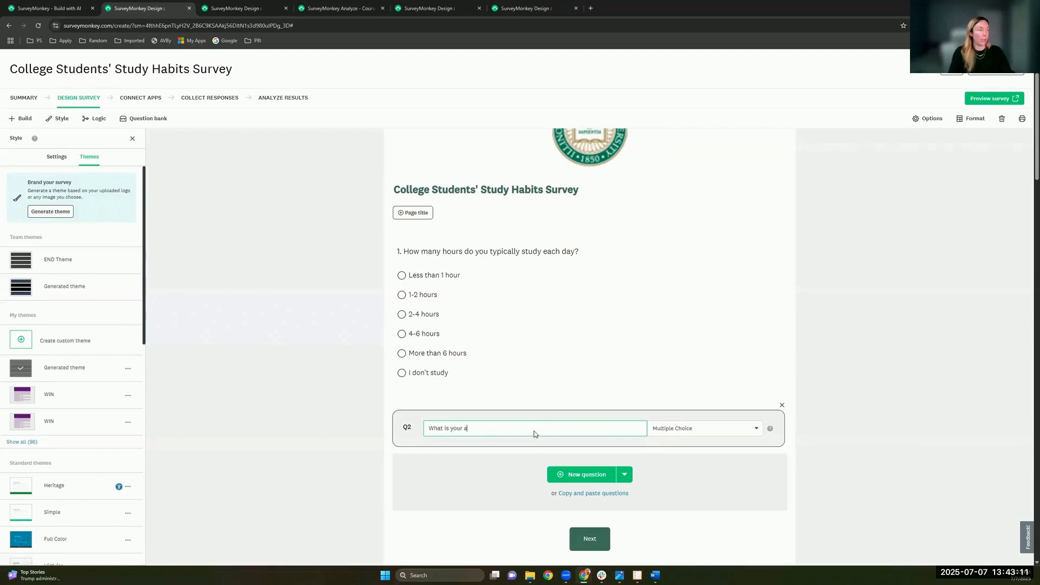
type("ge")
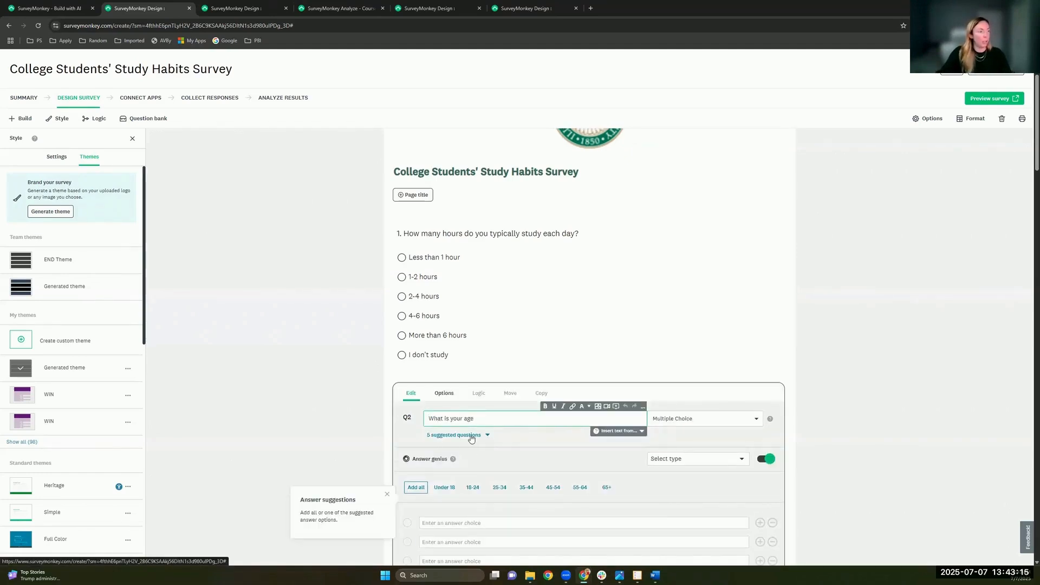
left_click(489, 436)
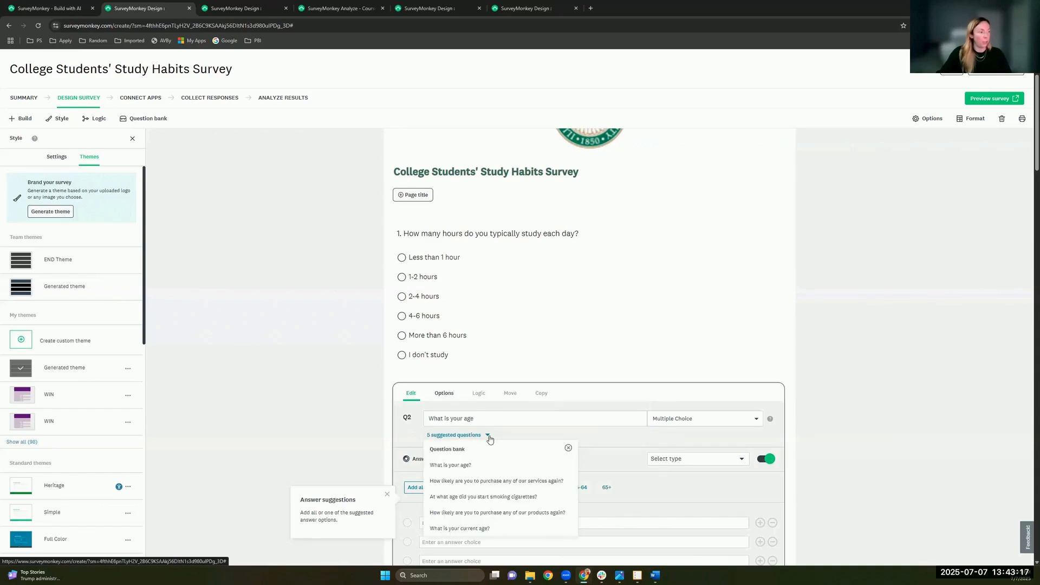
scroll(490, 470, "down", 1)
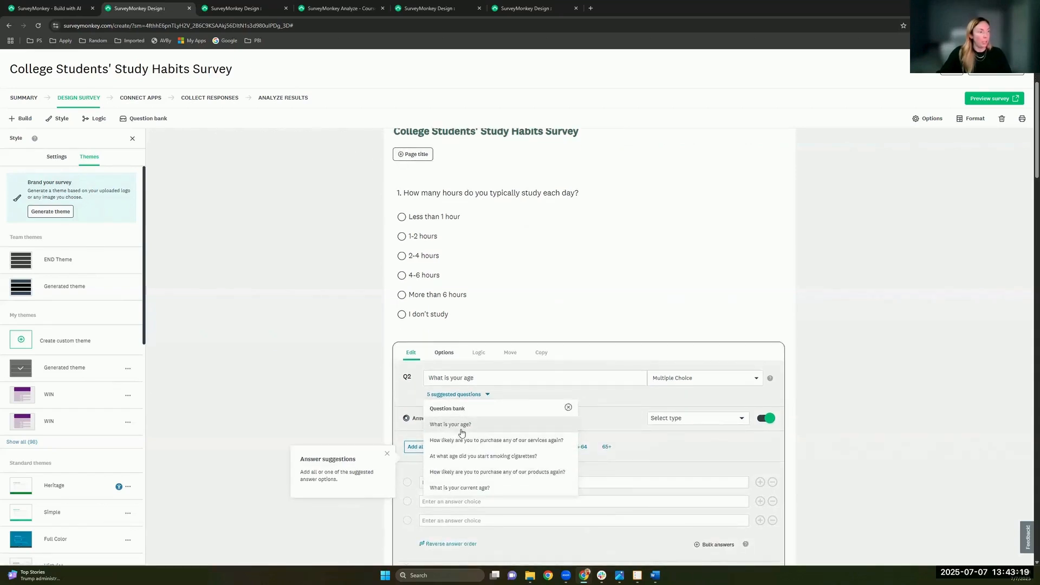
left_click(469, 426)
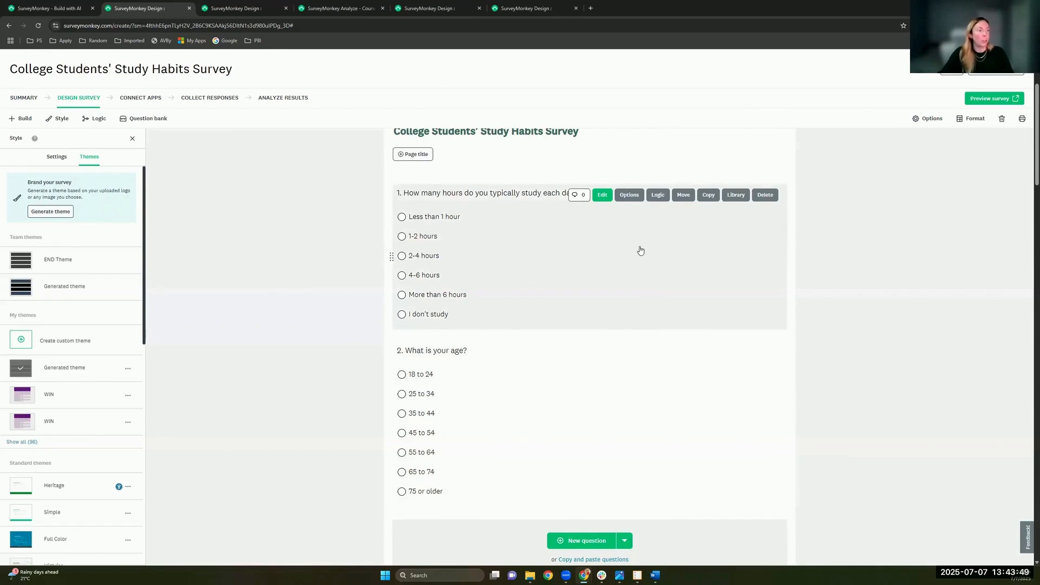
Step: Cancel adding Q1 to the library, preview the Services bank, then open the SurveyMonkey Question Bank
left_click(735, 196)
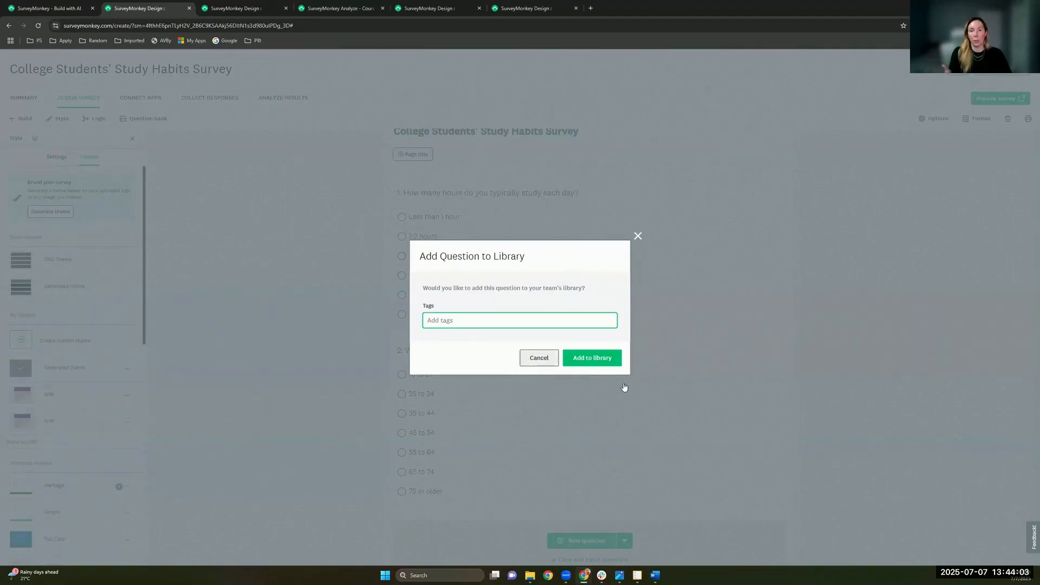
left_click(538, 358)
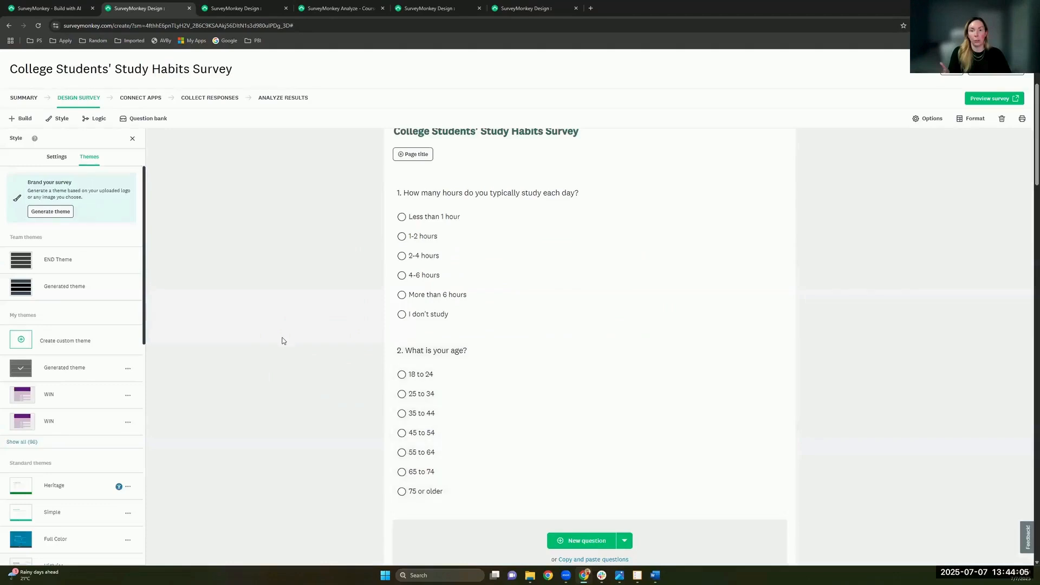
left_click(169, 119)
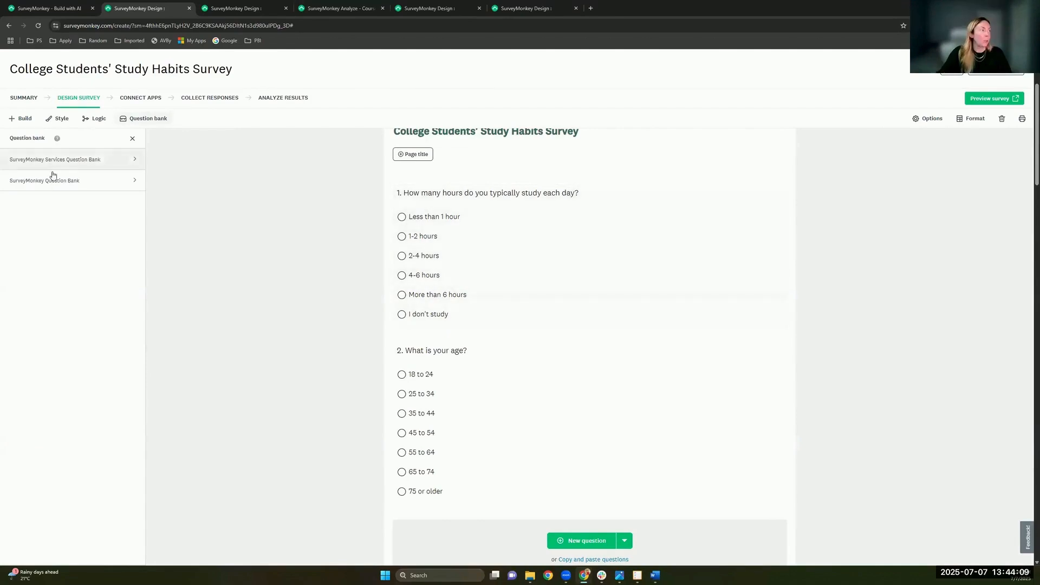
left_click(106, 164)
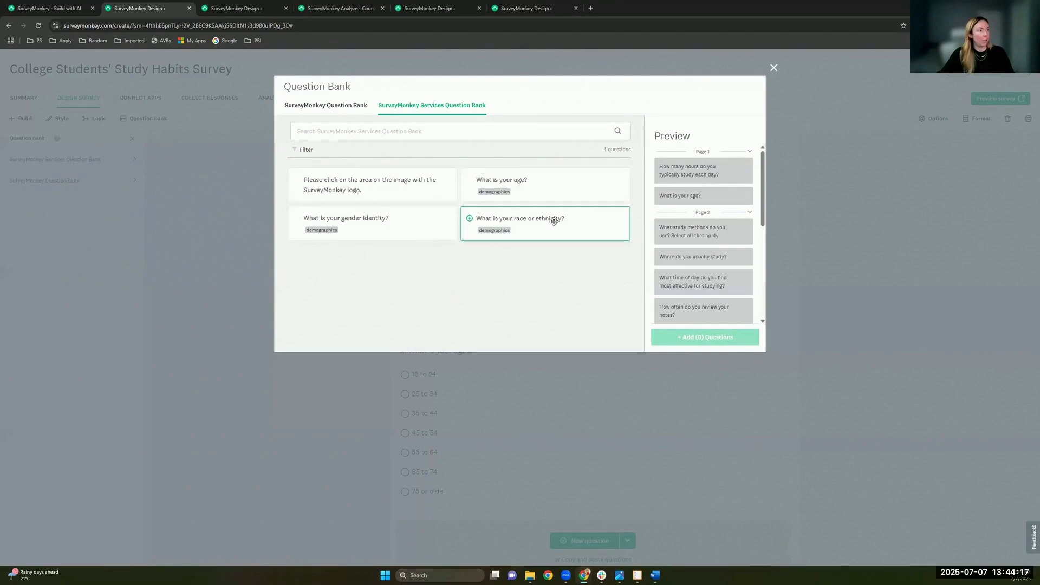
left_click(774, 68)
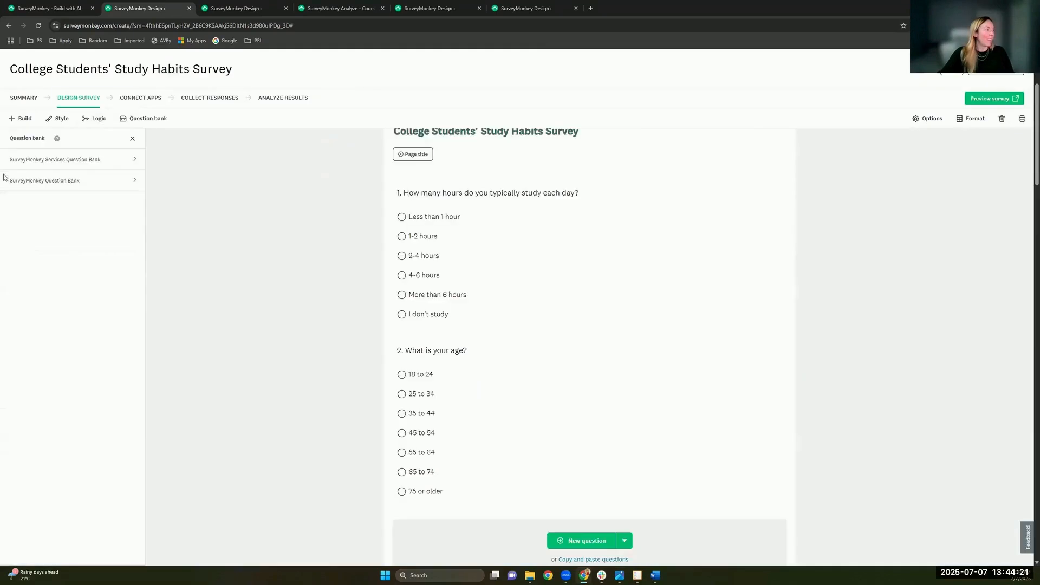
left_click(62, 187)
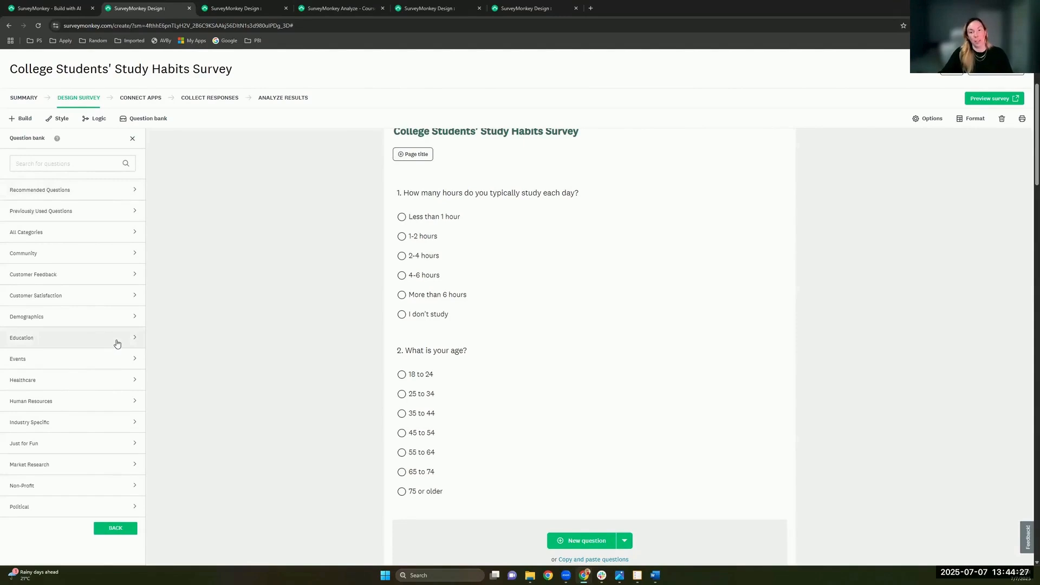
Step: Add the recommended 0–10 'recommend to a friend or colleague' question as question 2
left_click(29, 191)
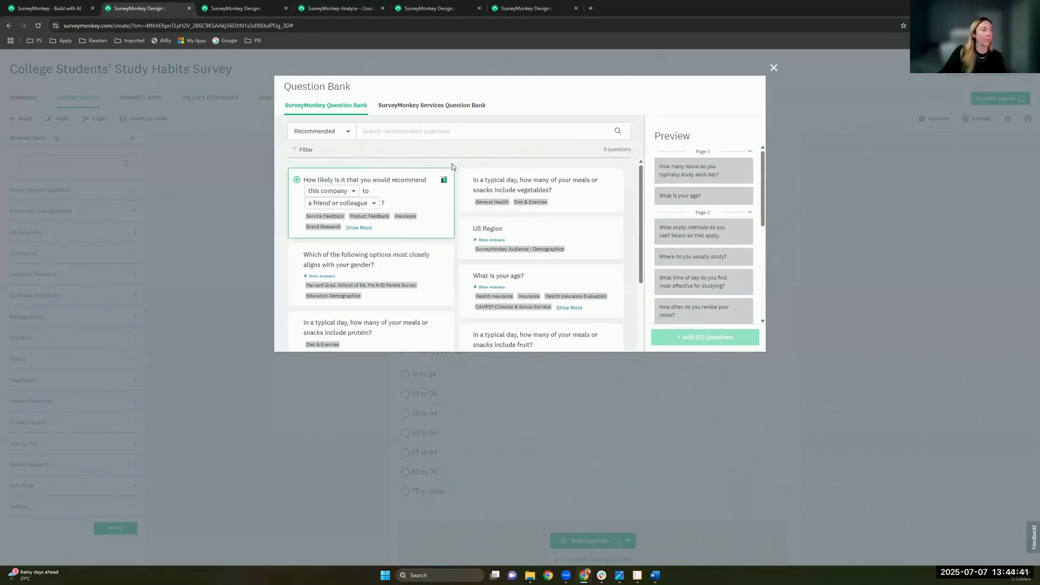
left_click_drag(395, 187, 724, 165)
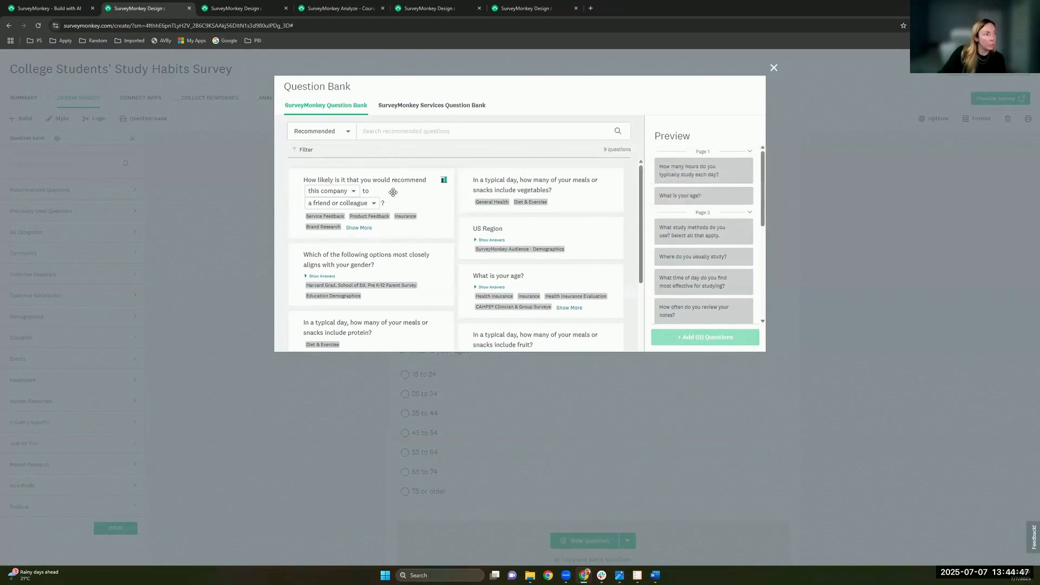
left_click_drag(393, 193, 740, 192)
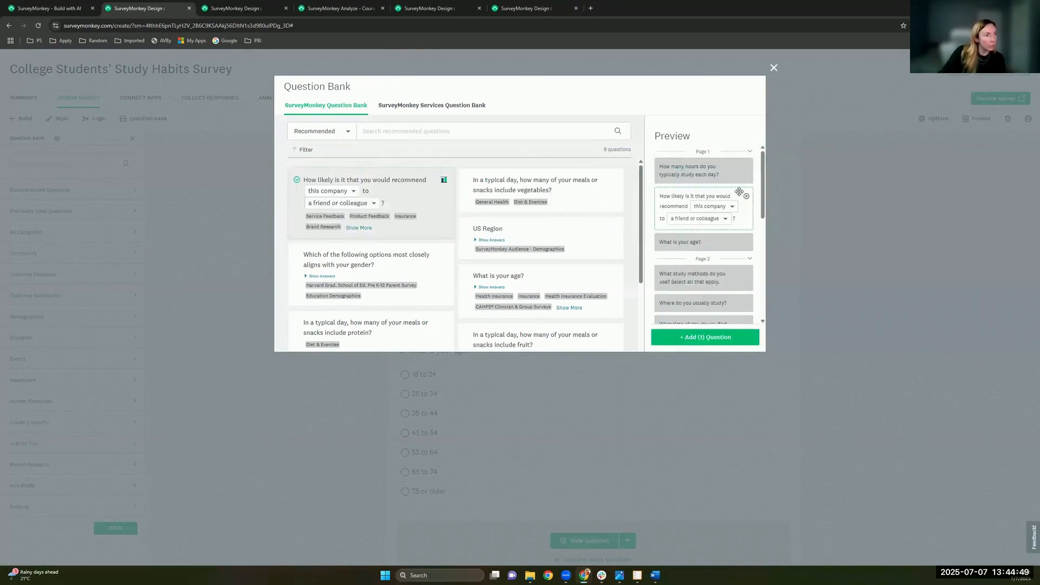
left_click(710, 338)
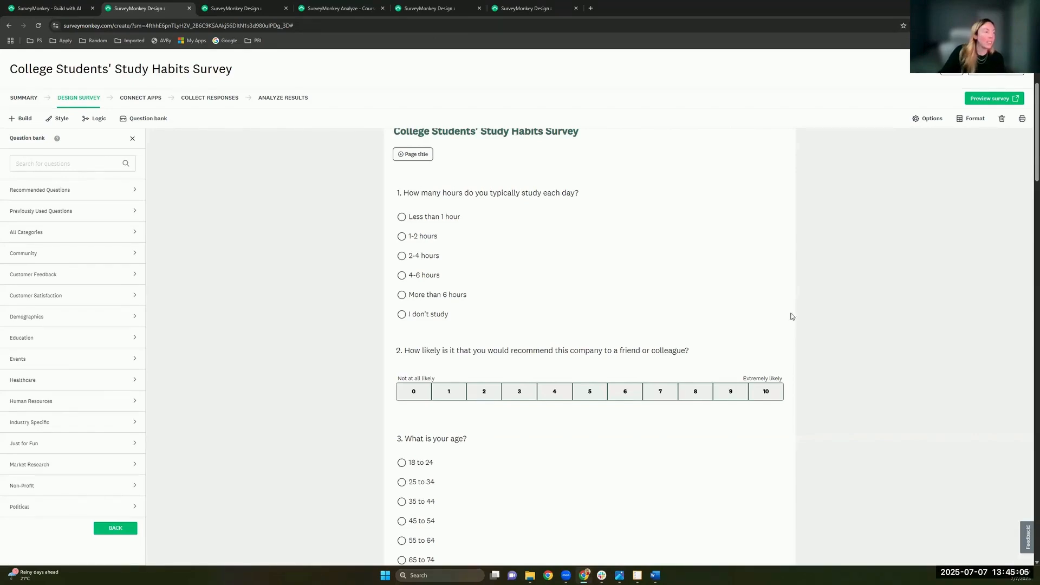
scroll(545, 307, "down", 1)
scroll(545, 307, "up", 1)
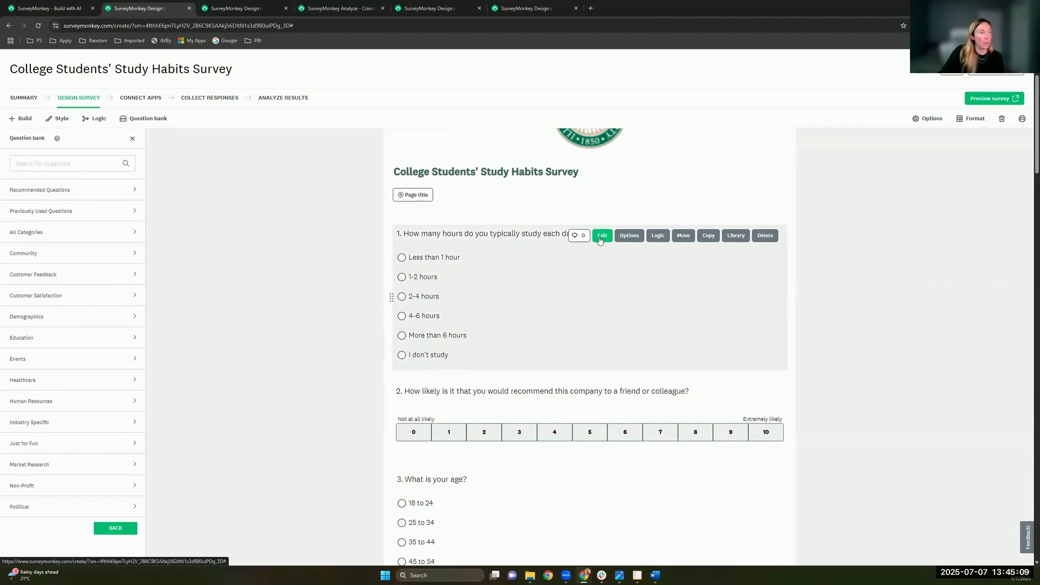
Step: Cancel out of question 1's editor unchanged and switch to the Analyze browser tab
left_click(790, 287)
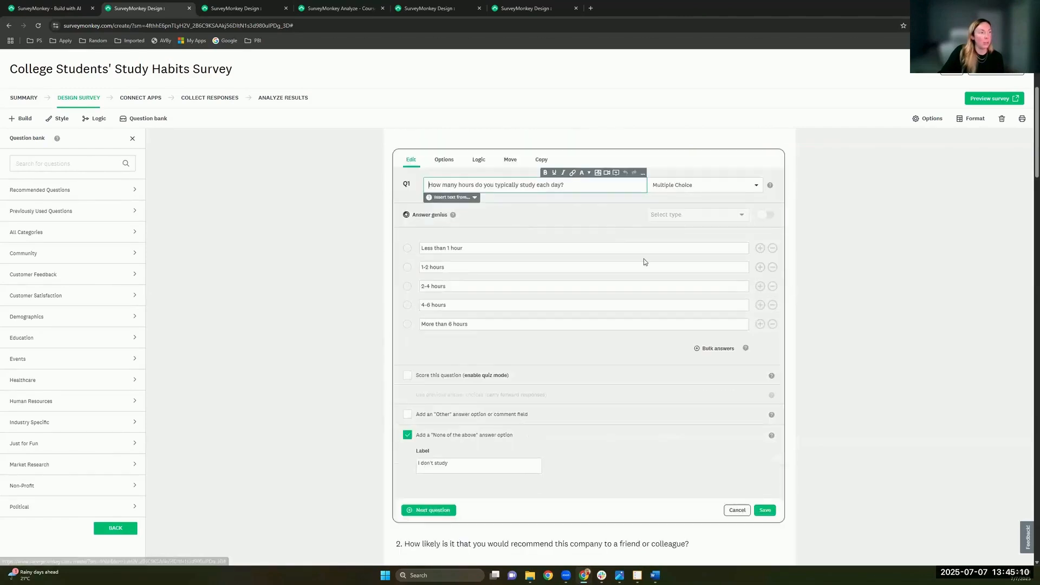
left_click(490, 249)
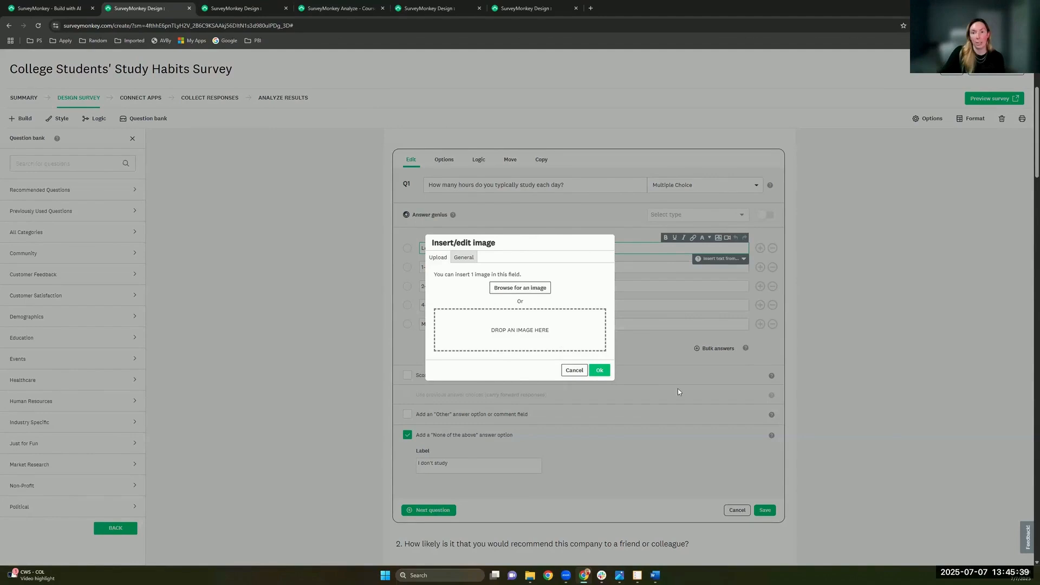
key("Escape")
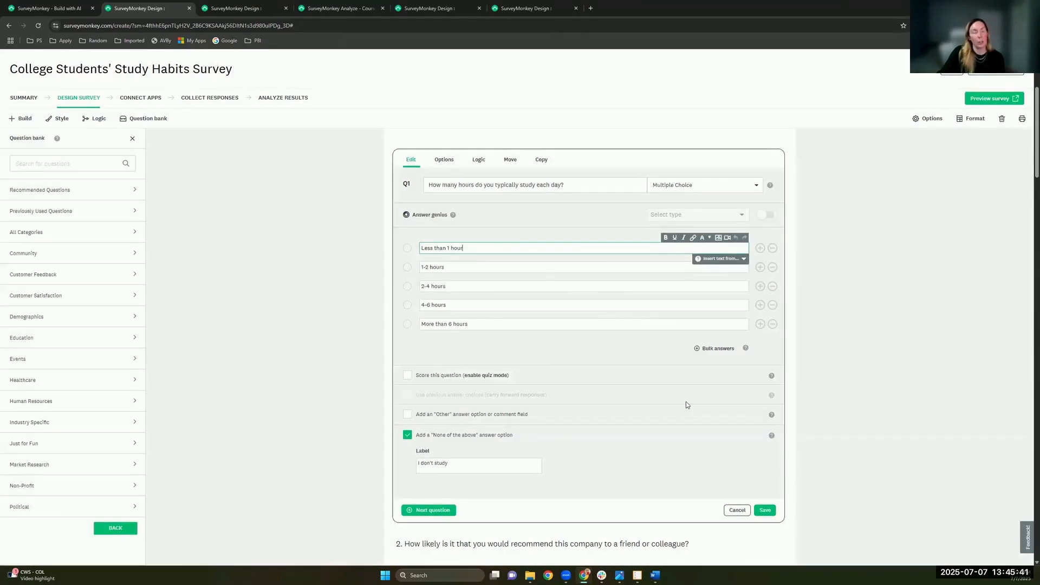
left_click(732, 511)
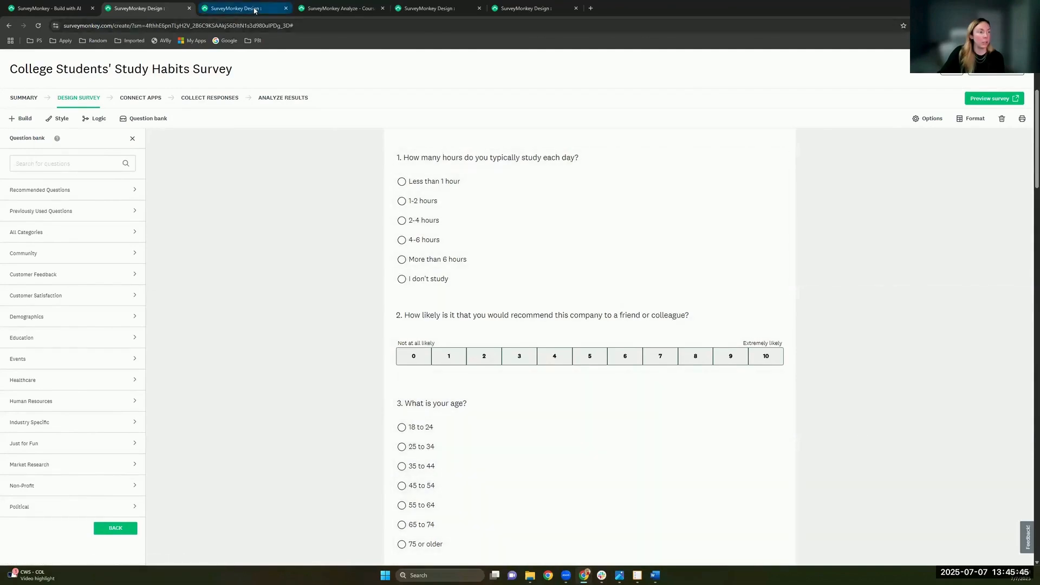
left_click(336, 9)
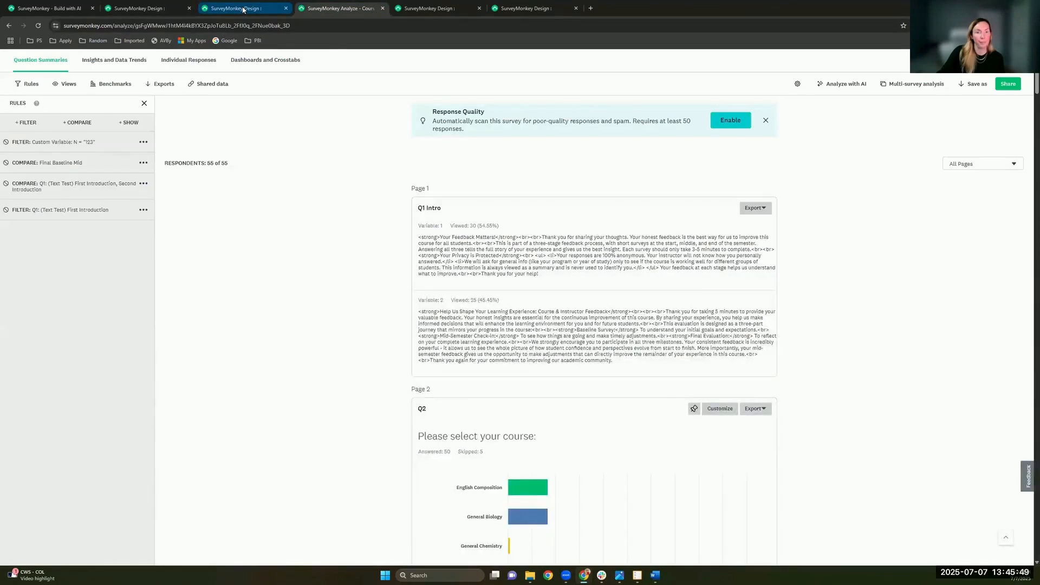
left_click(243, 9)
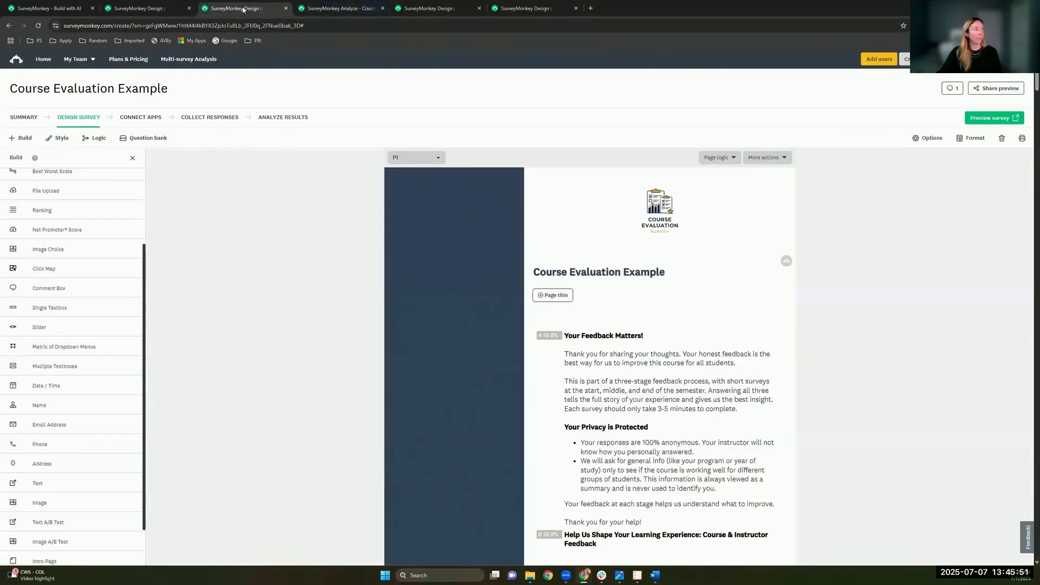
scroll(660, 251, "down", 3)
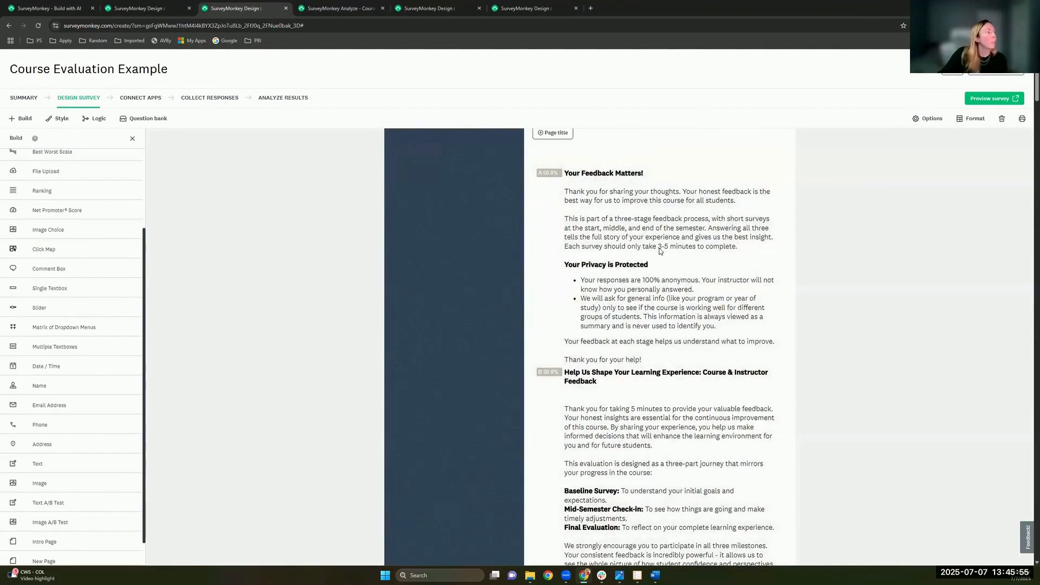
mouse_move(775, 349)
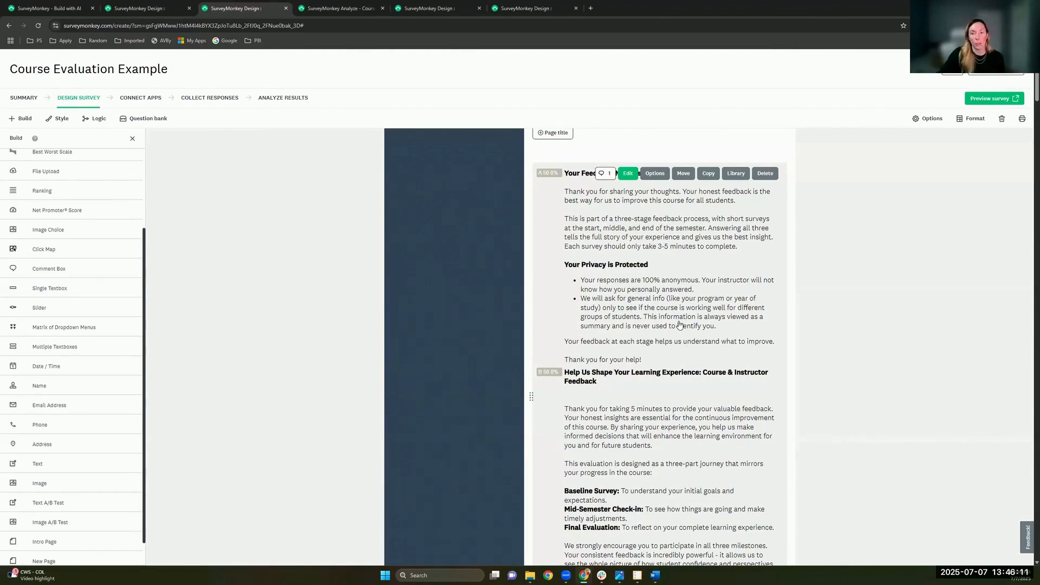
left_click(551, 293)
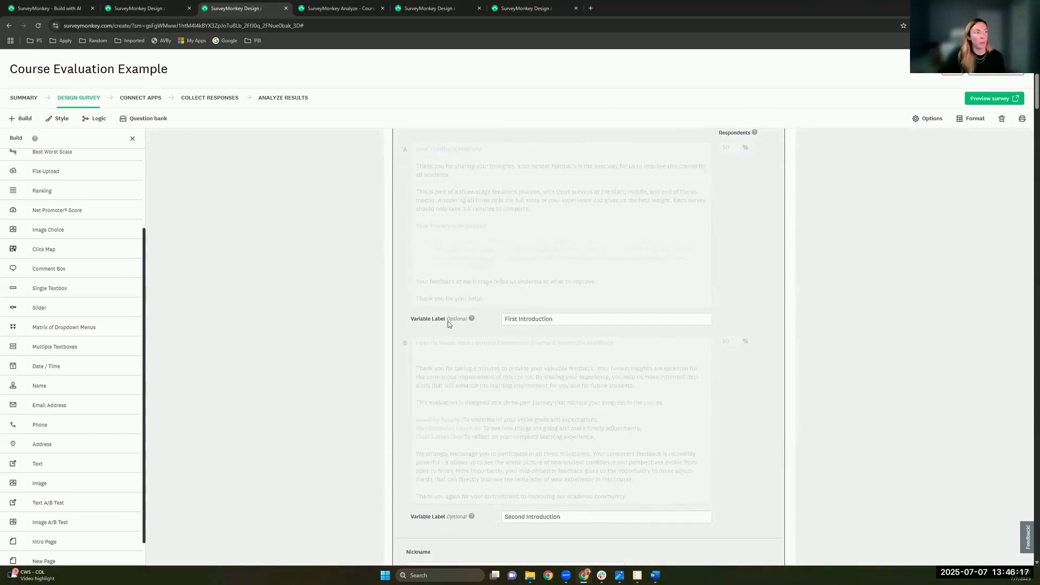
left_click(561, 320)
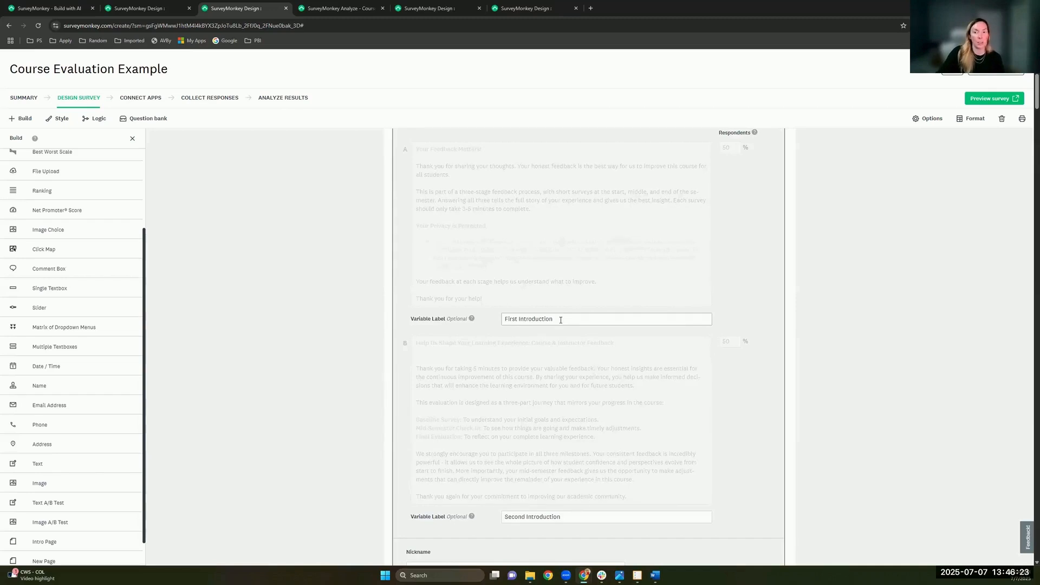
scroll(595, 320, "down", 3)
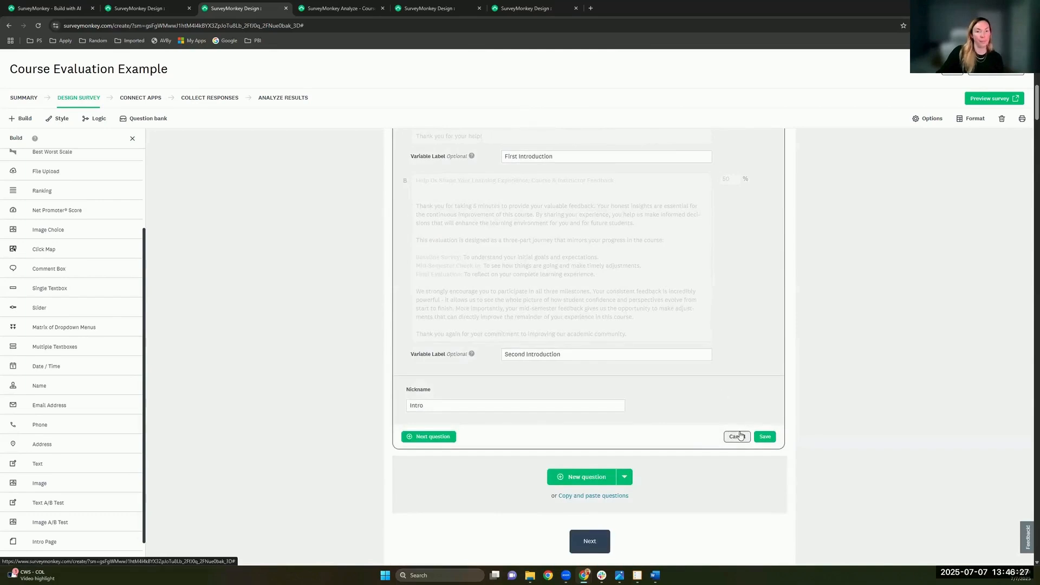
left_click(737, 436)
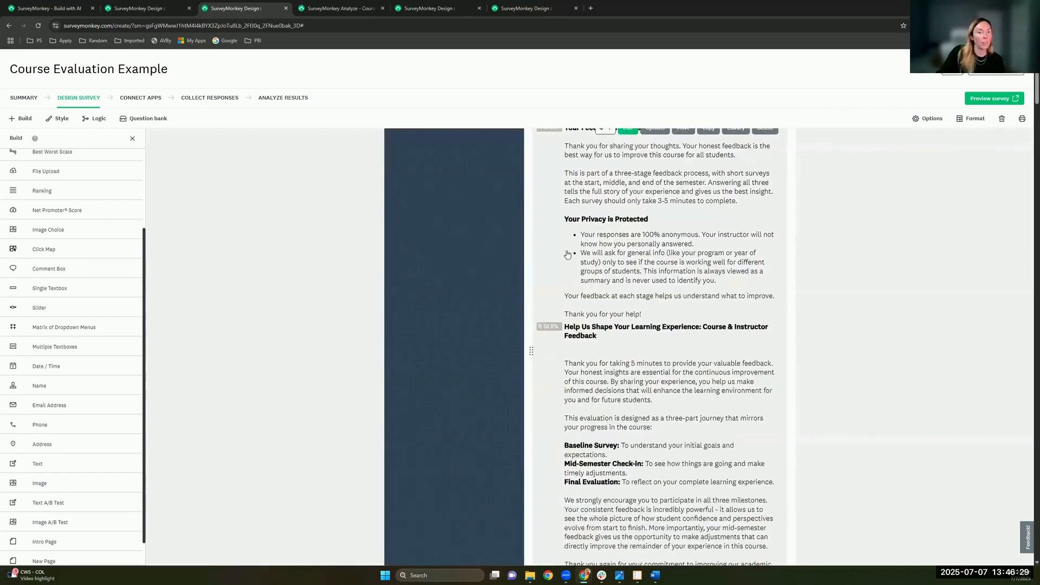
left_click(145, 10)
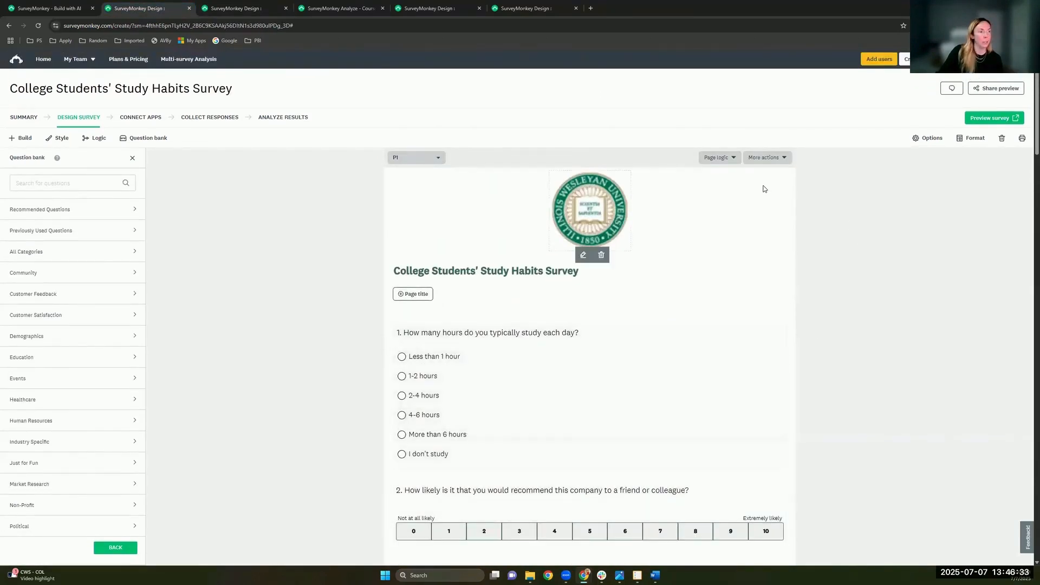
Step: Apply Require questions from page 1's More actions menu so every question gets an asterisk
left_click(778, 159)
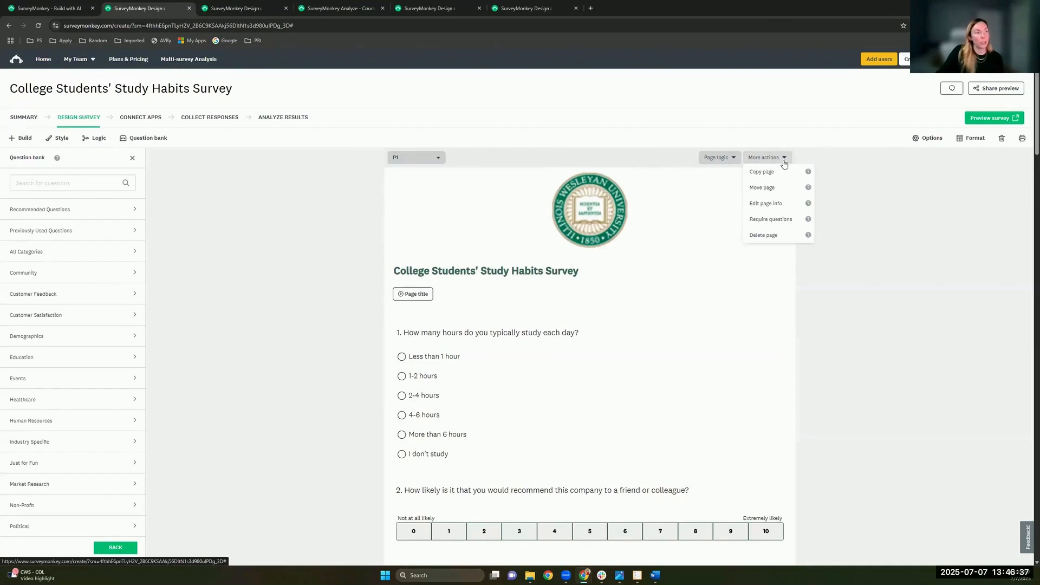
left_click(792, 224)
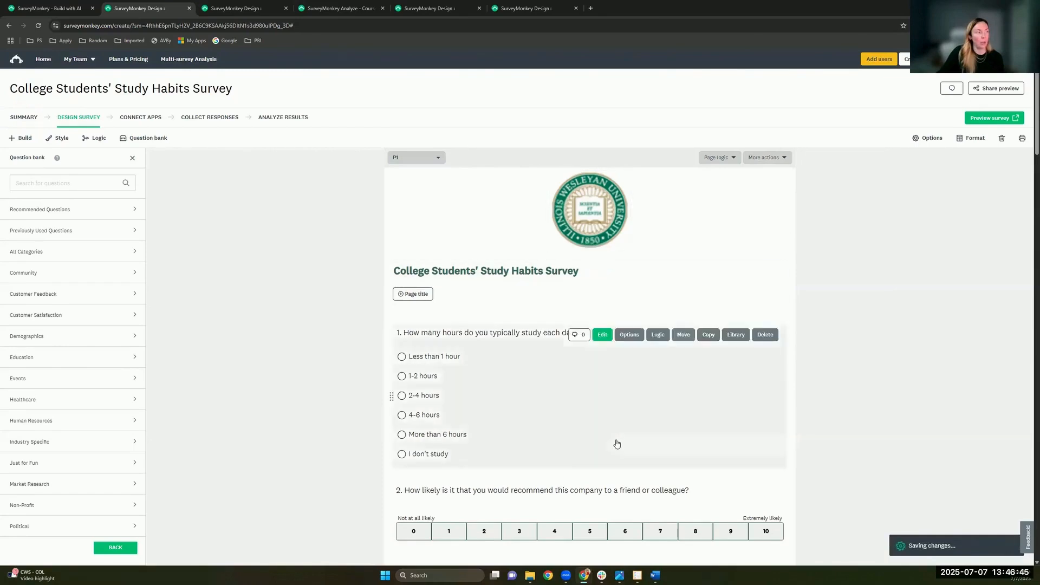
scroll(812, 379, "down", 3)
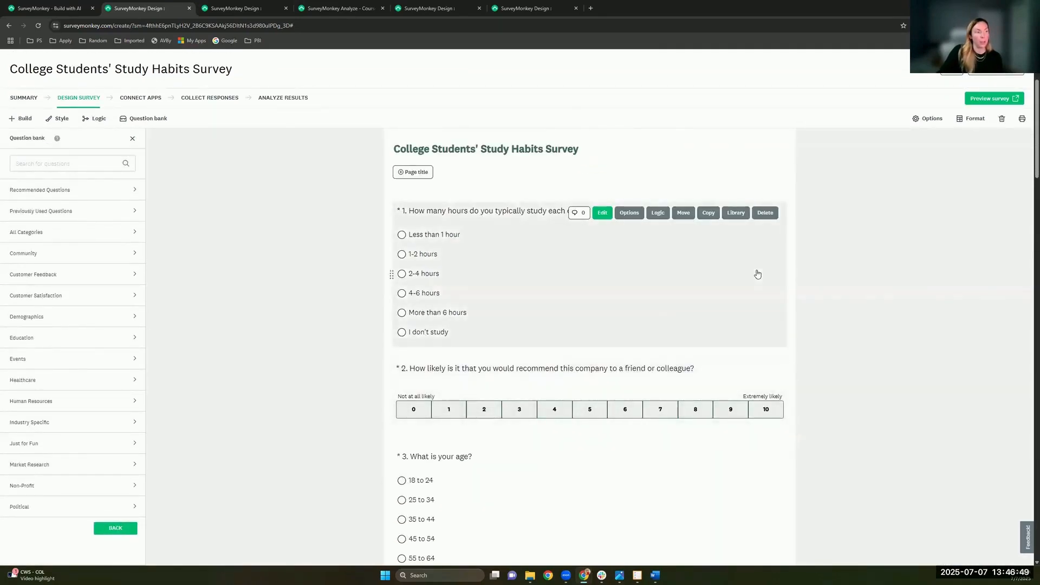
scroll(675, 288, "down", 3)
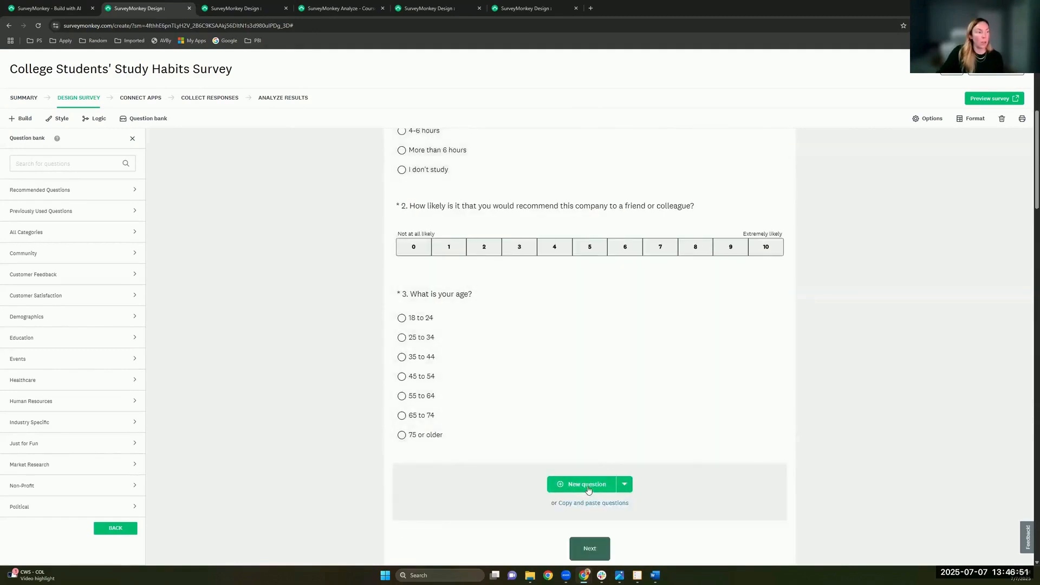
Step: Create a Matrix / Rating Scale question 4 with bulk rows Apples, Bananas and Oranges
left_click(589, 490)
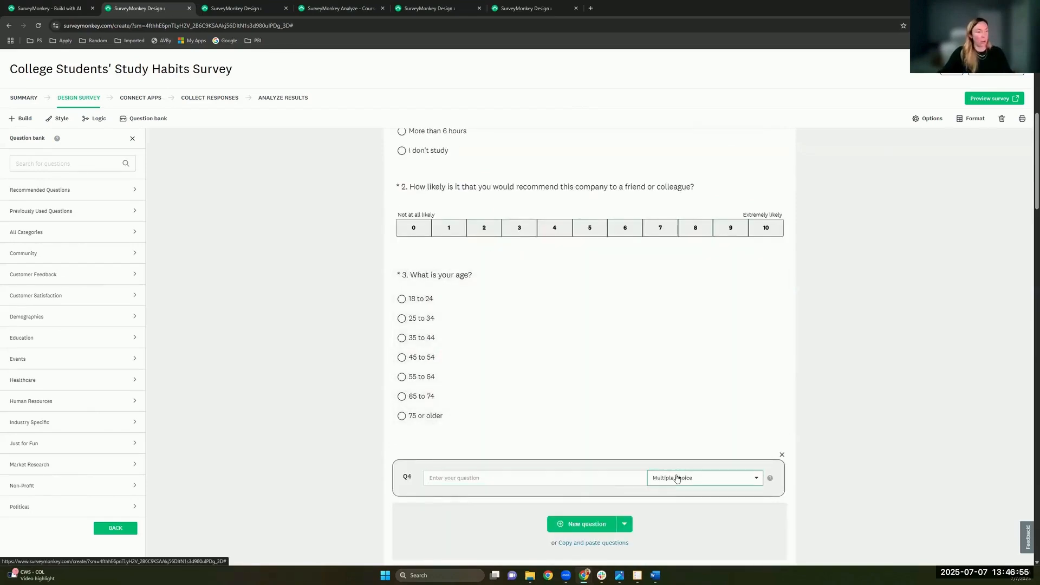
left_click(677, 477)
left_click(694, 476)
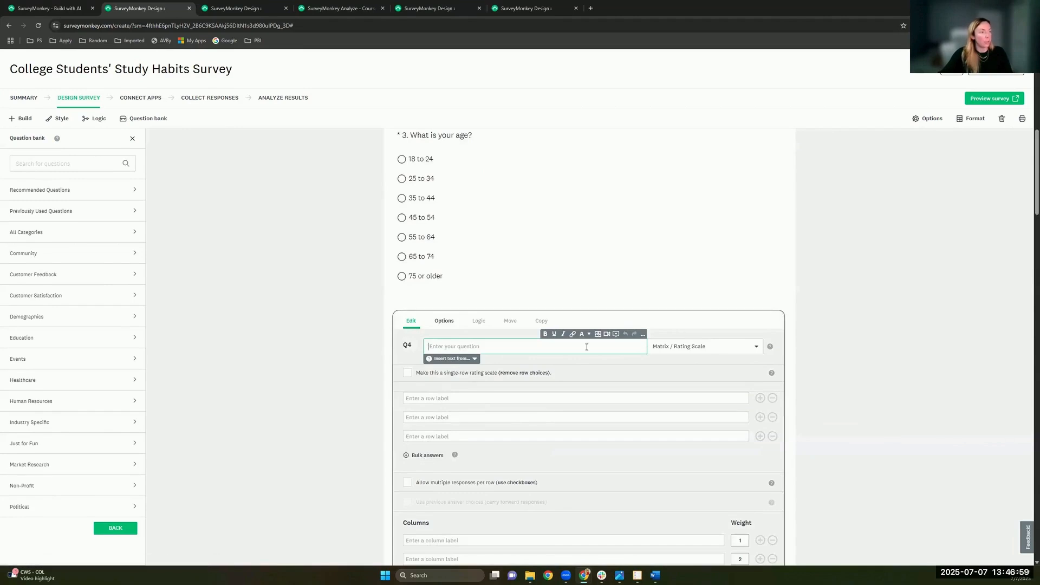
type("Test")
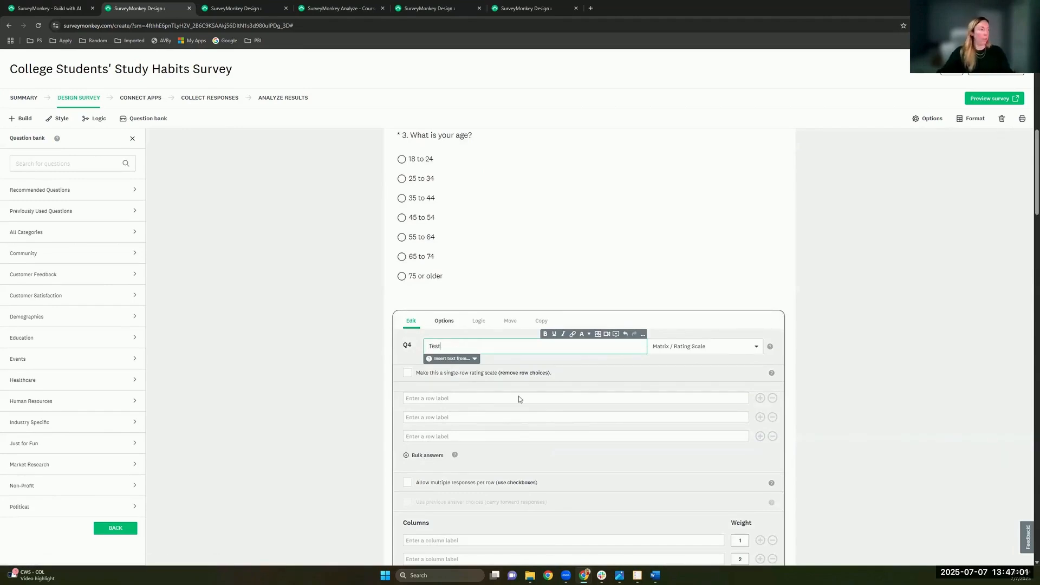
left_click(434, 458)
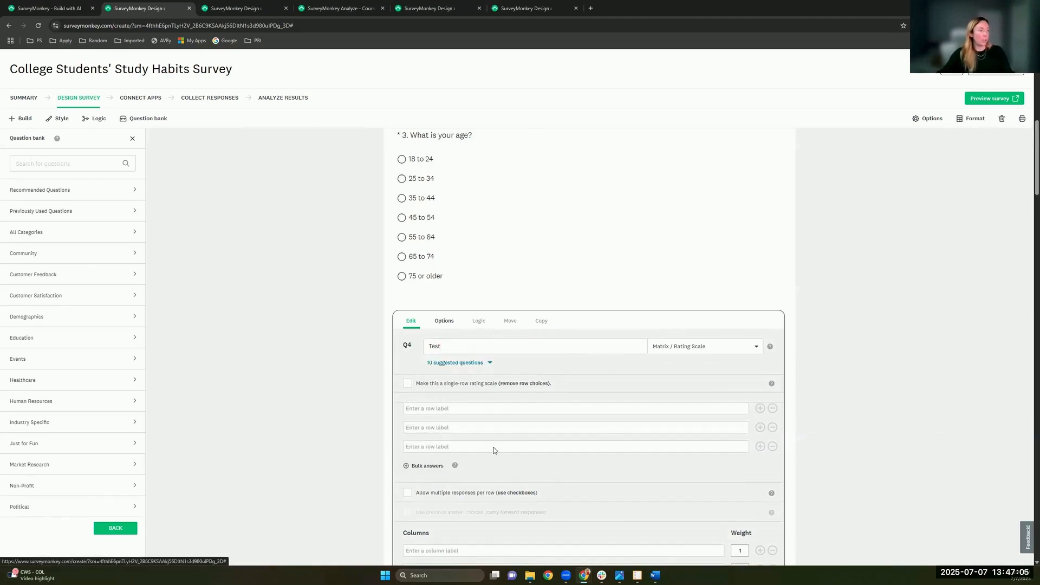
left_click(427, 466)
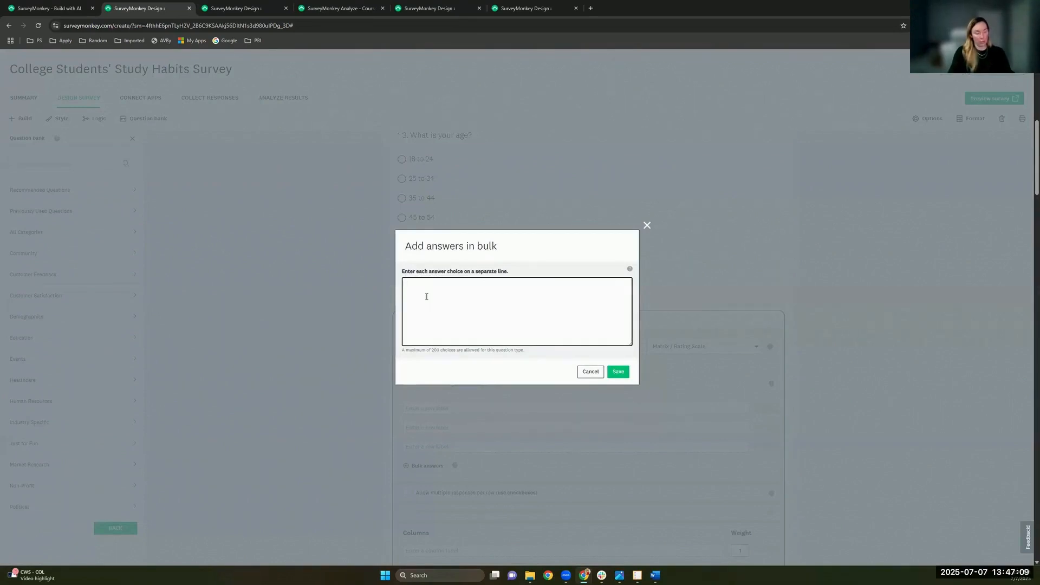
type("Apples")
key("Return")
type("Bana")
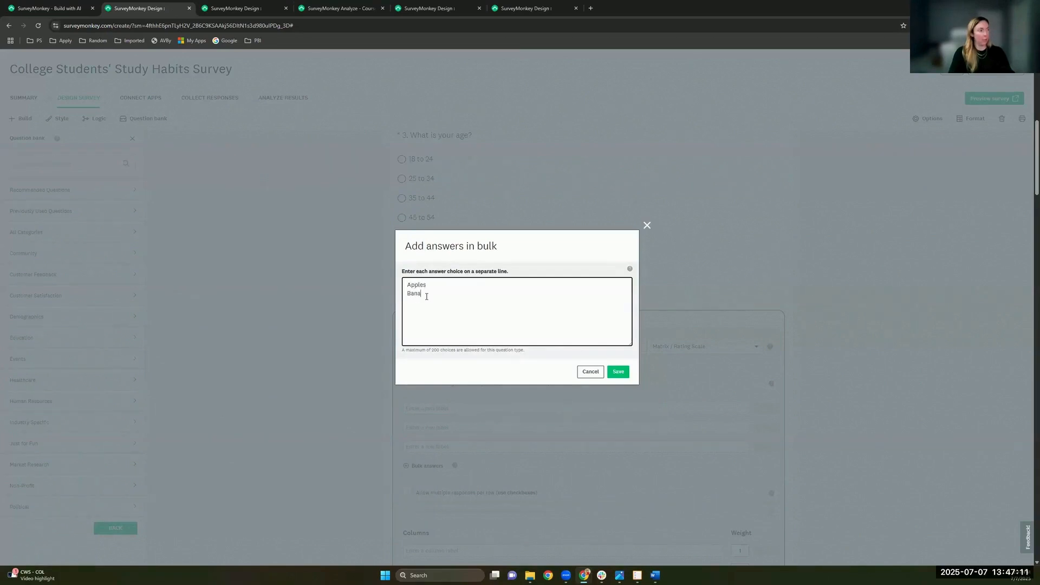
type("nas")
key("Return")
type("Oranges")
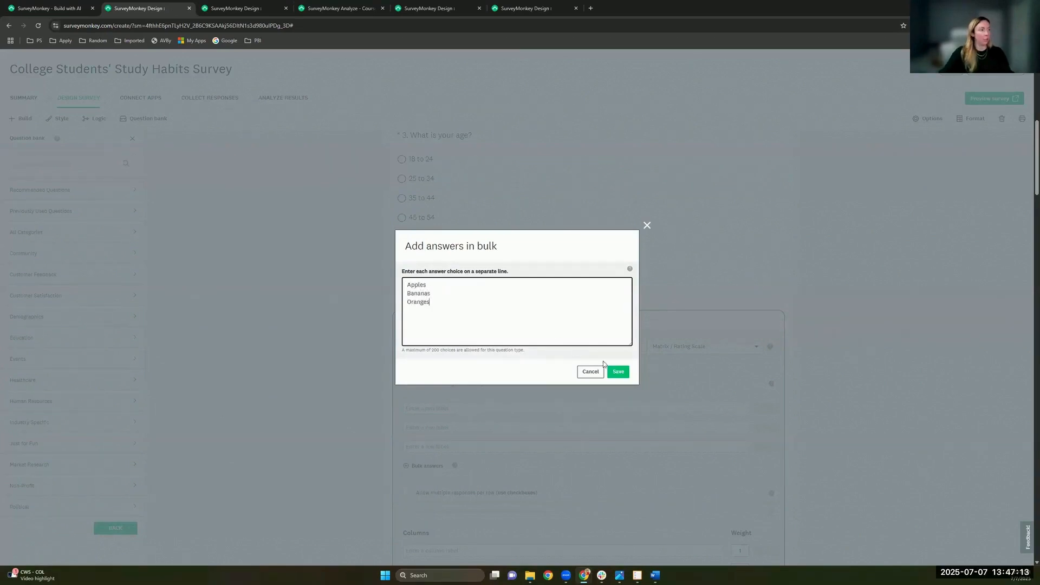
left_click(618, 372)
Step: Replace the placeholder title 'Test' with 'Rate these fruits'
scroll(541, 298, "down", 2)
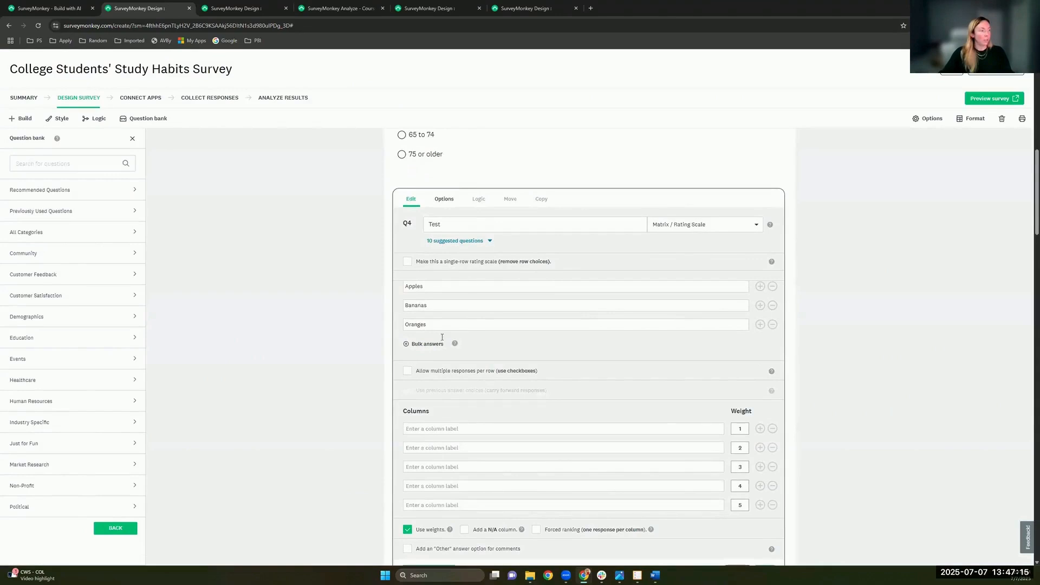
double_click(430, 224)
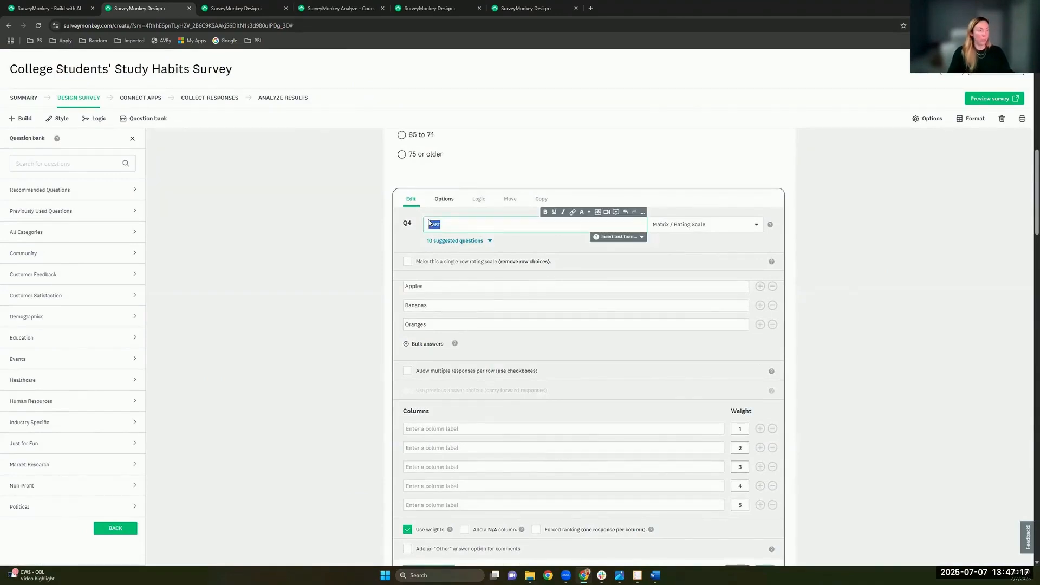
key("BackSpace")
type("Rate these fruits")
Step: Label the rating columns 1 through 5 and save question 4
scroll(477, 185, "down", 2)
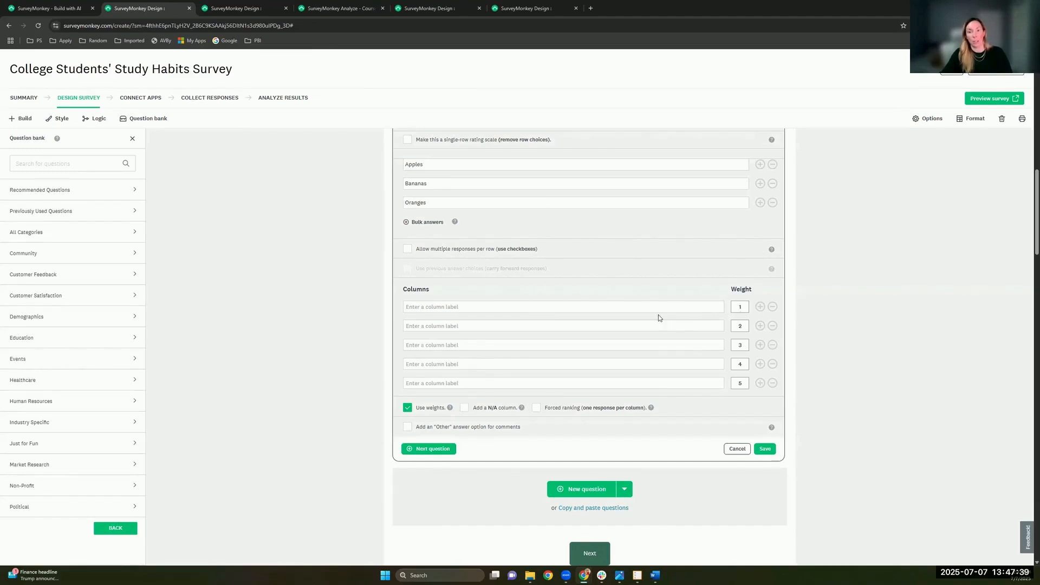
left_click(639, 306)
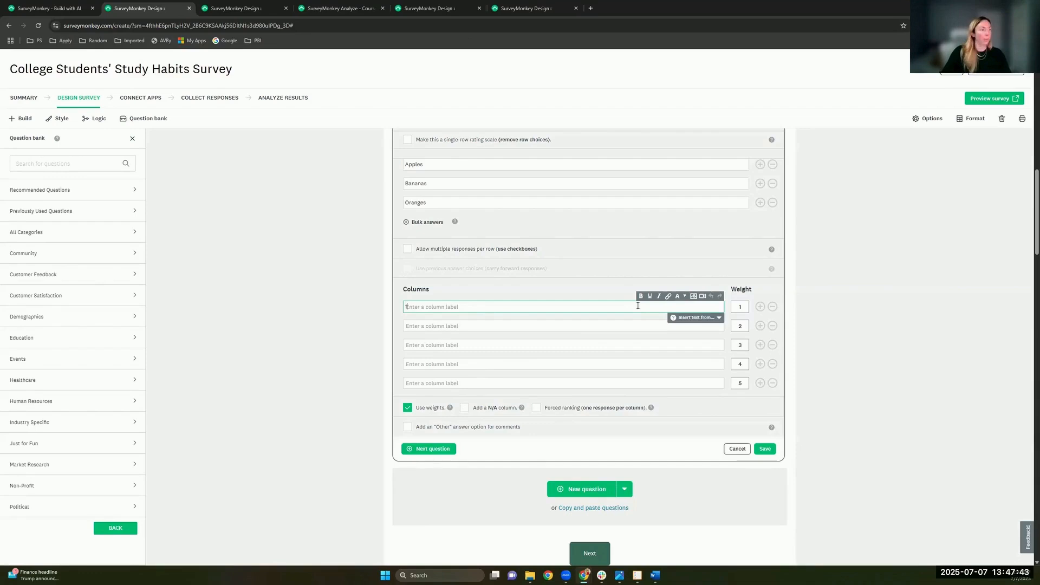
type("1")
key("Tab")
key("Tab")
type("2")
key("Tab")
key("Tab")
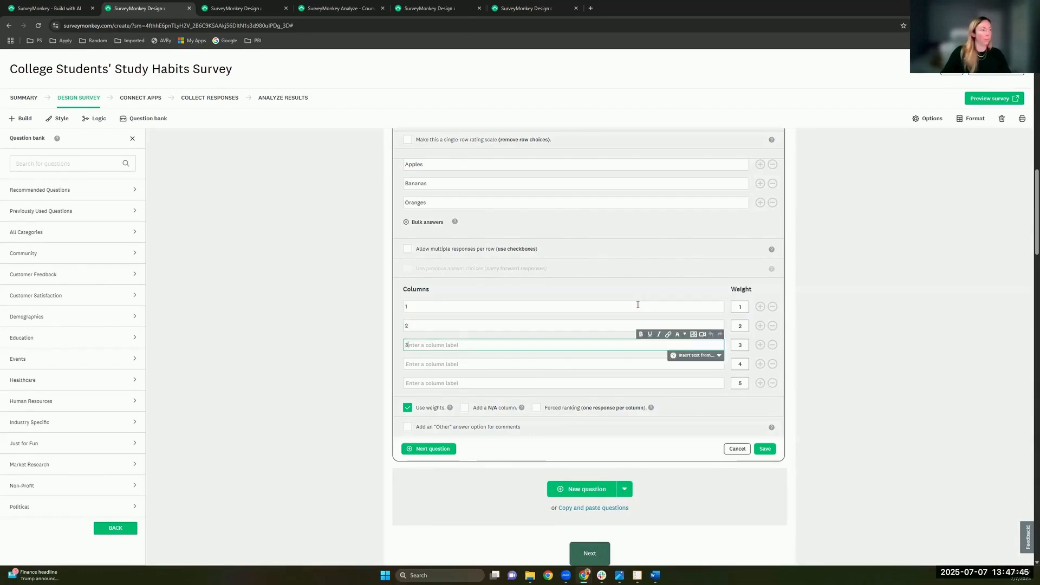
type("3")
key("Tab")
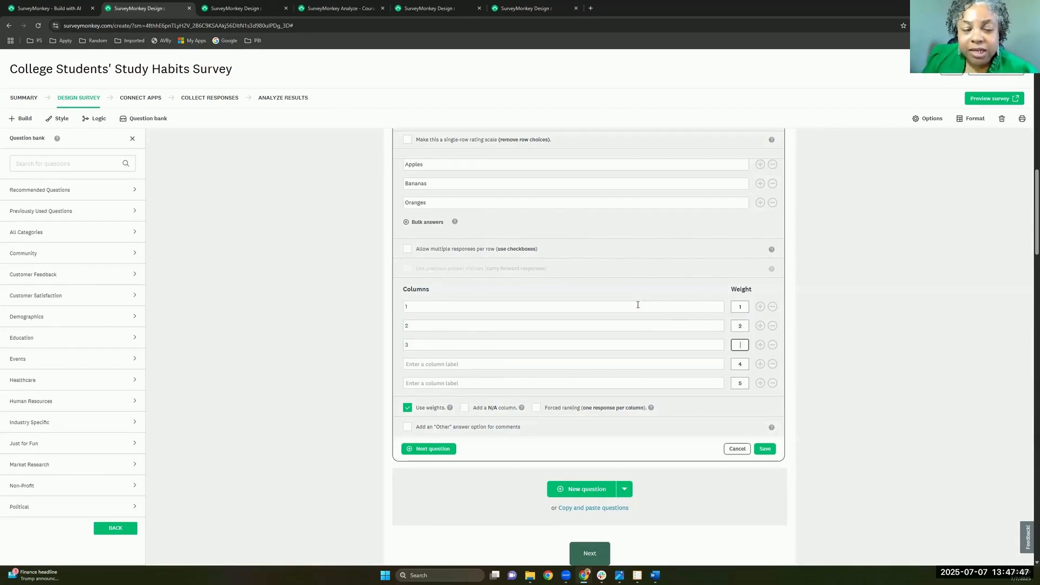
key("Tab")
type("4")
key("Tab")
key("Tab")
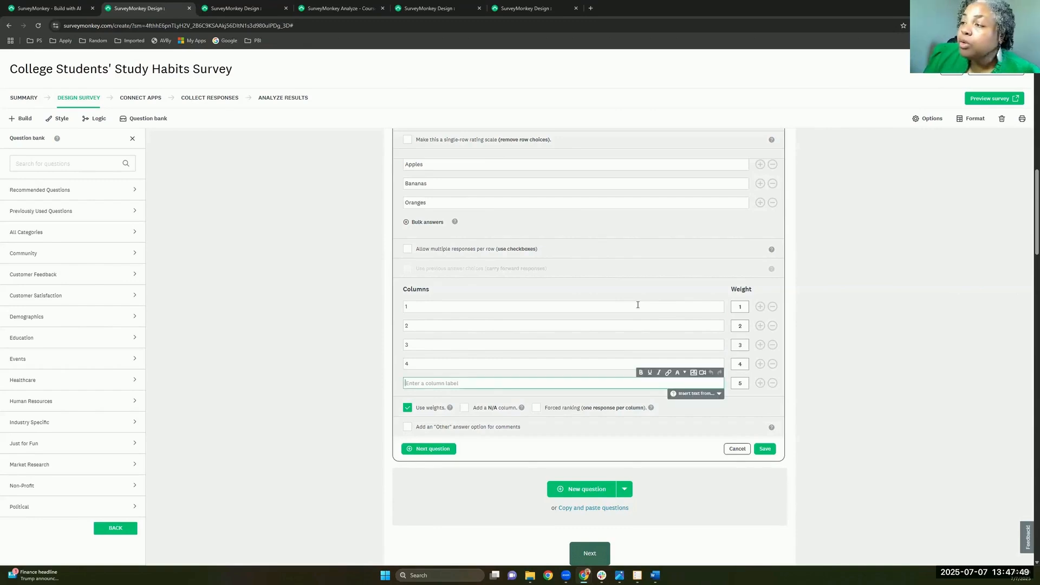
type("5")
key("Return")
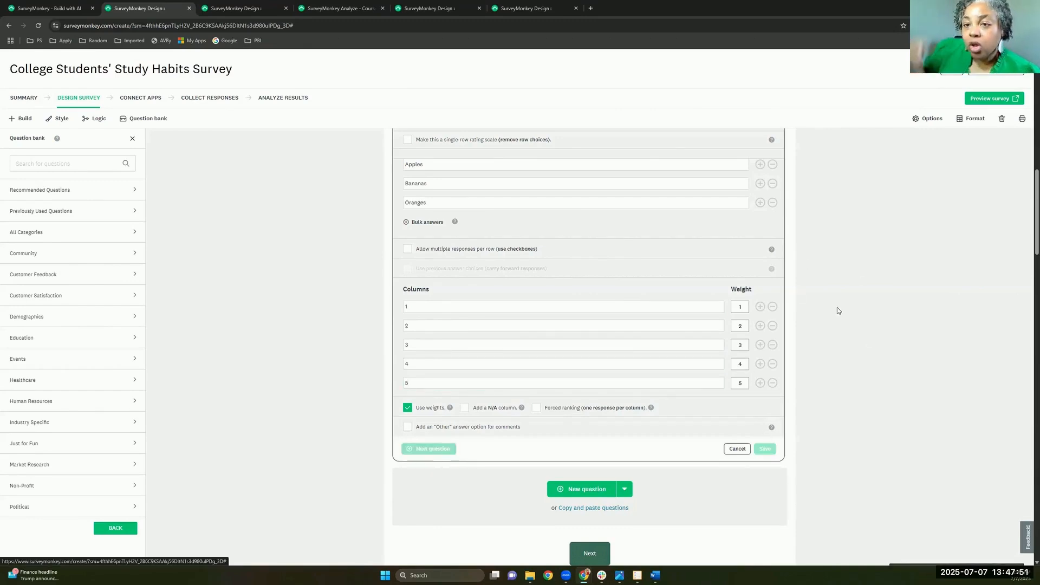
scroll(796, 261, "up", 5)
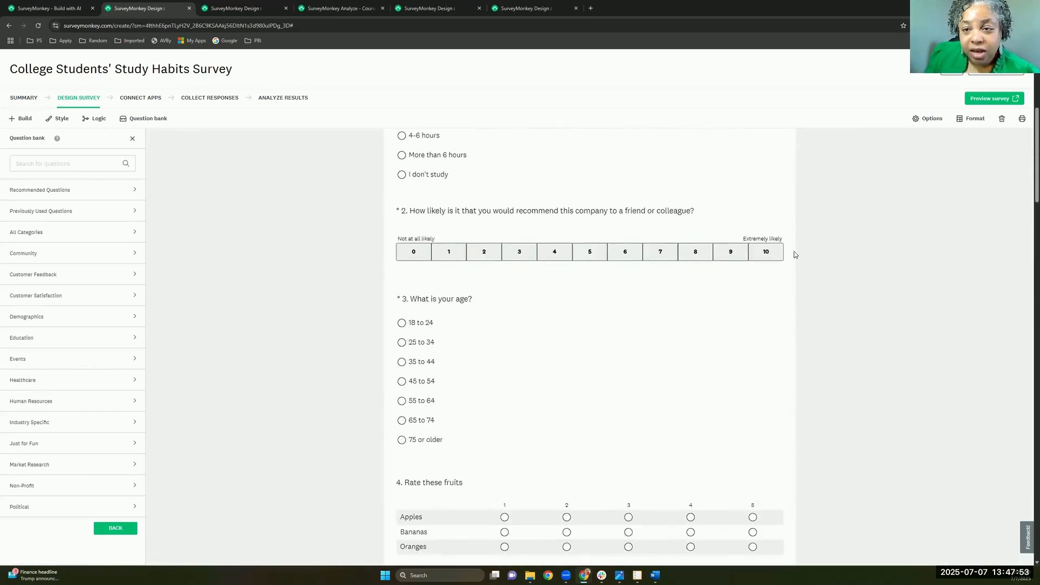
scroll(796, 254, "down", 2)
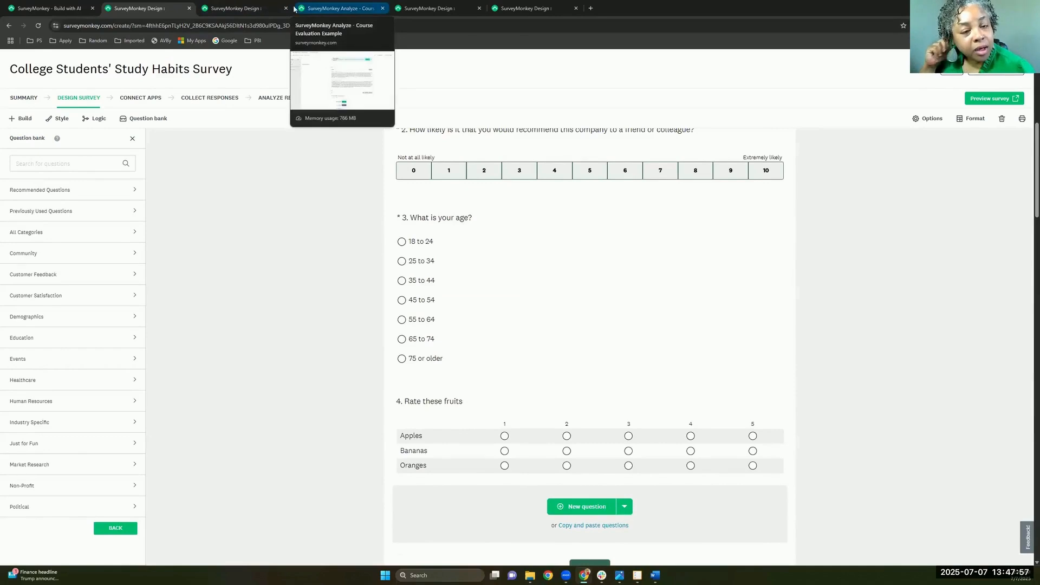
Step: Switch to the Course Evaluation Example survey and review its A/B-tested introduction texts
left_click(238, 9)
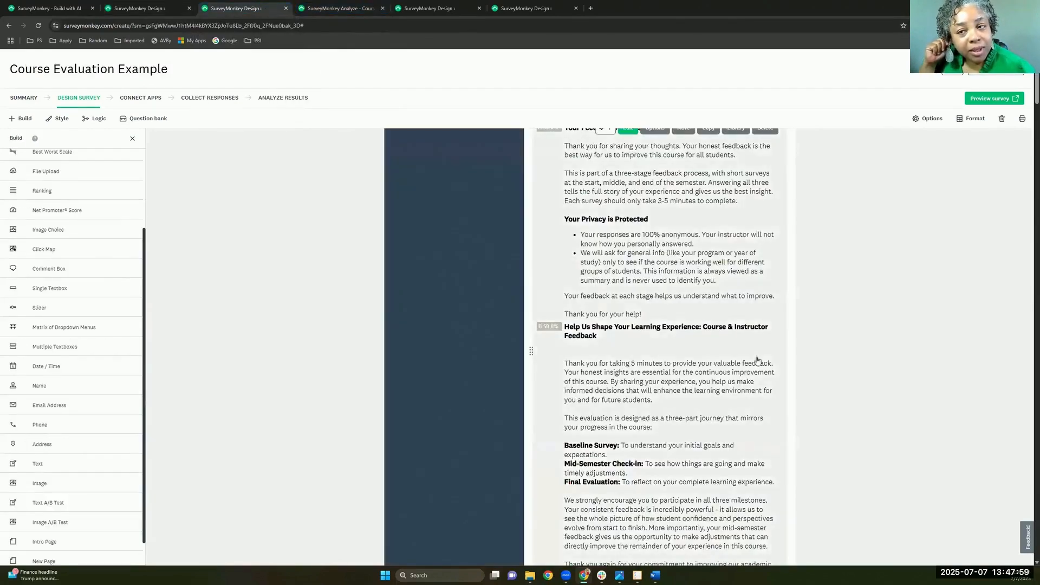
scroll(757, 362, "up", 2)
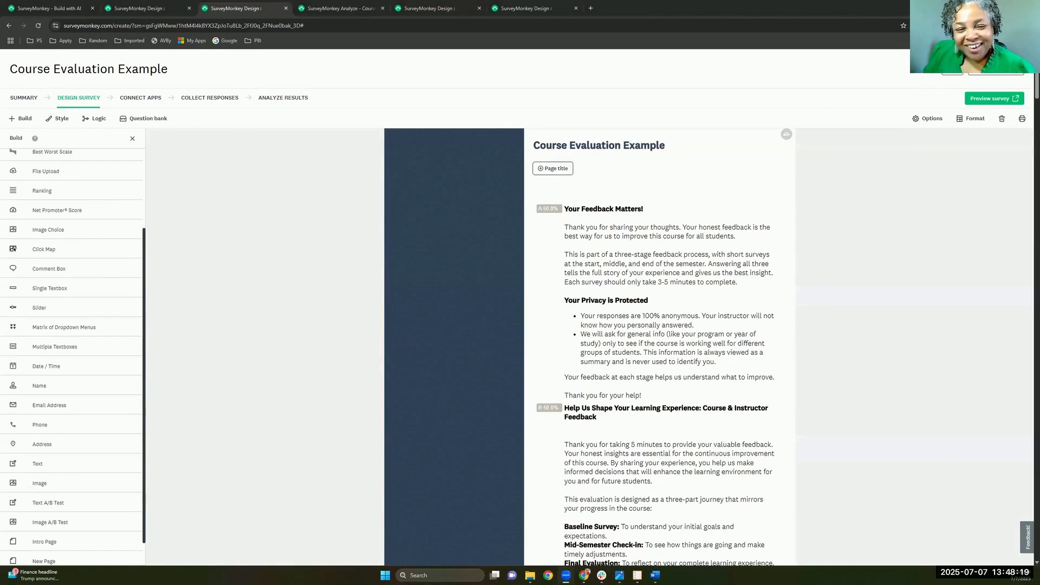
mouse_move(657, 321)
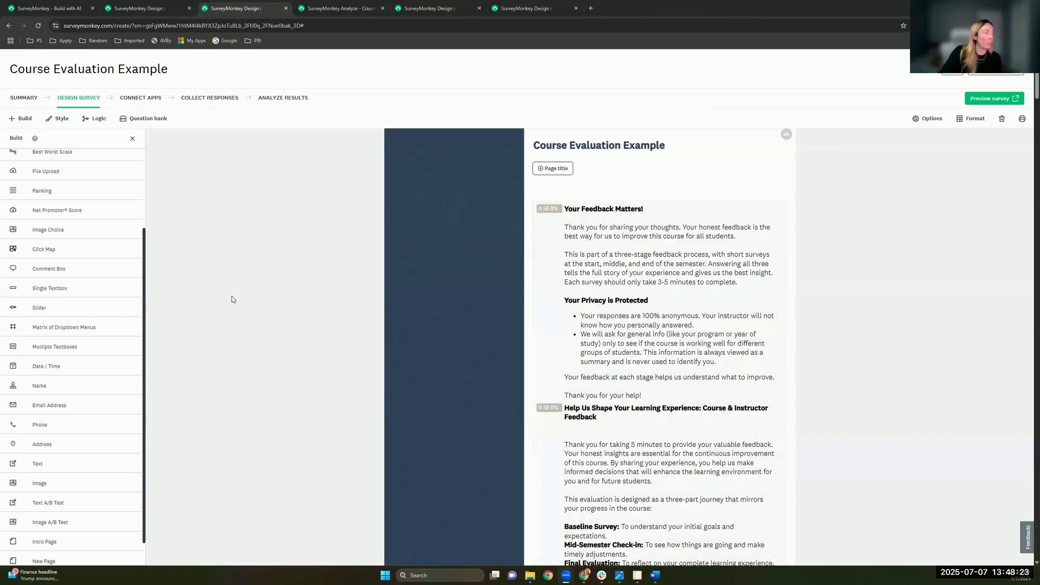
Step: Return to the study habits survey and scroll back up to its logo and title
left_click(117, 9)
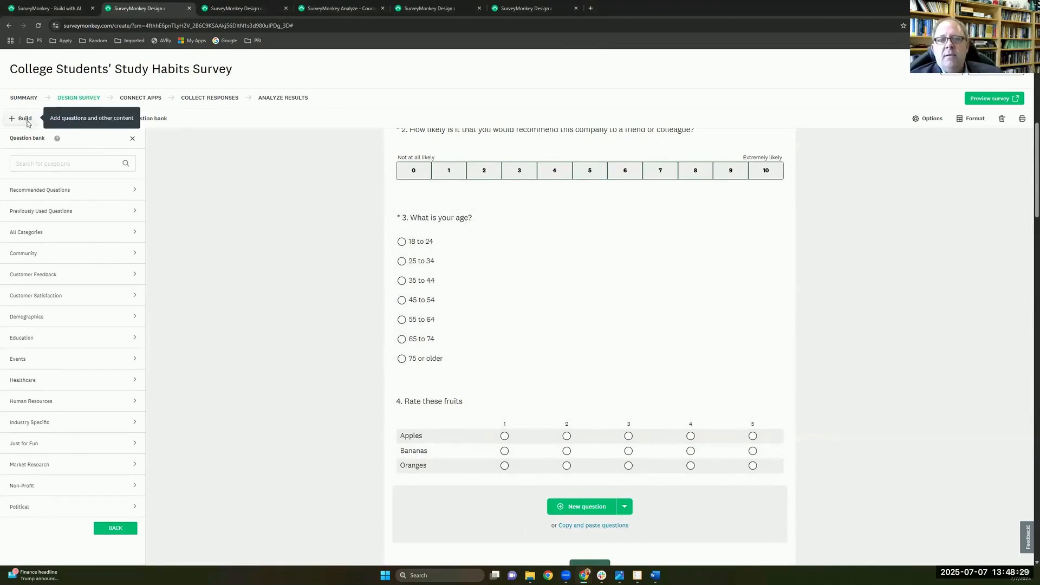
right_click(481, 418)
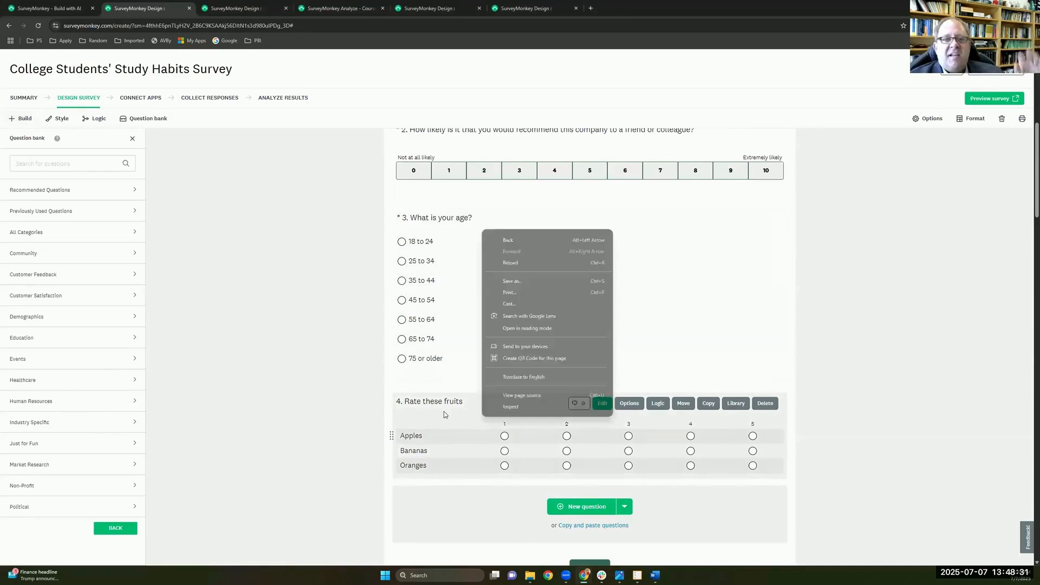
left_click(369, 402)
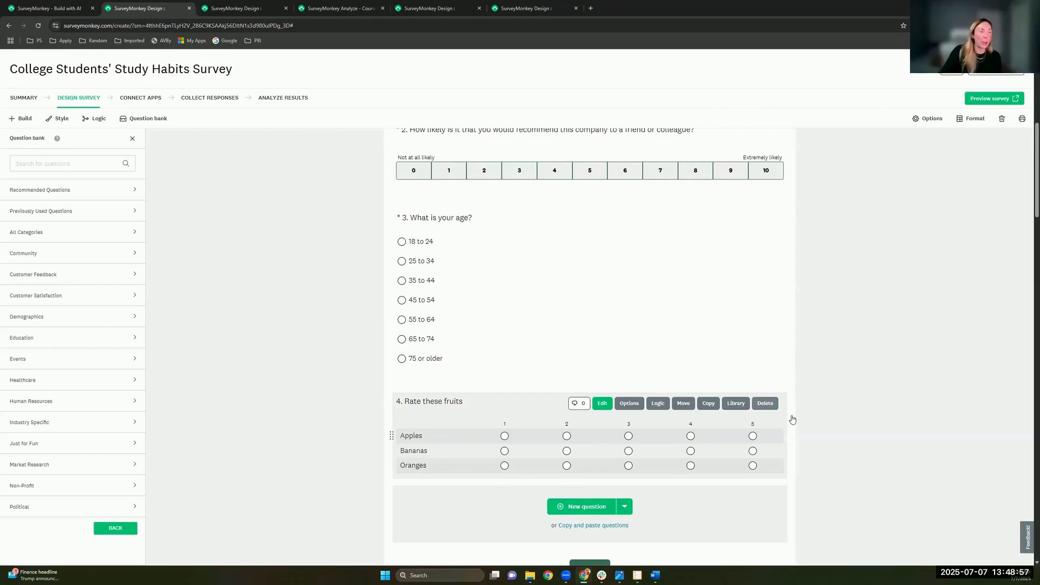
scroll(794, 417, "up", 4)
scroll(793, 416, "up", 3)
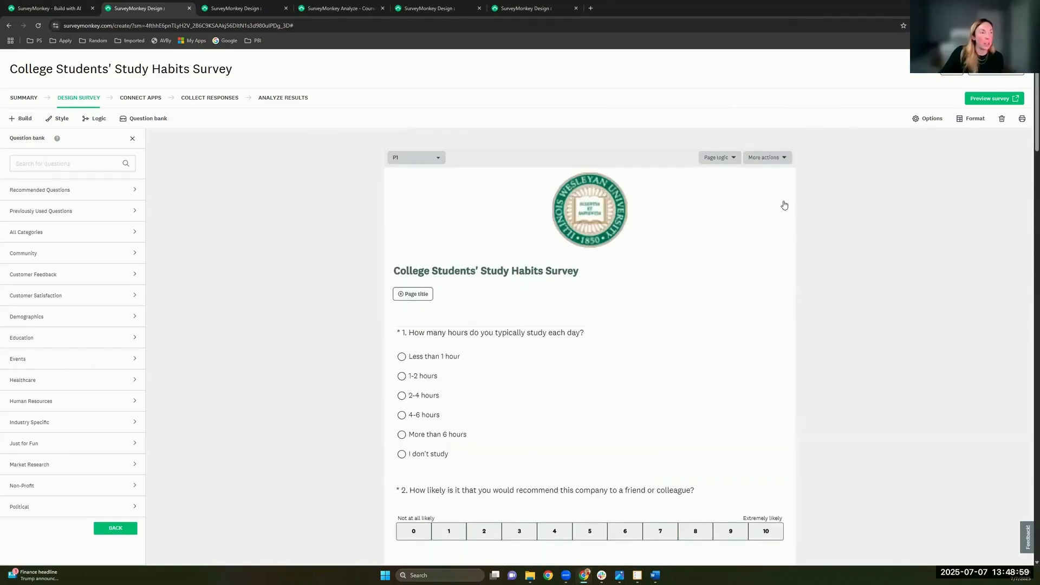
scroll(785, 205, "up", 1)
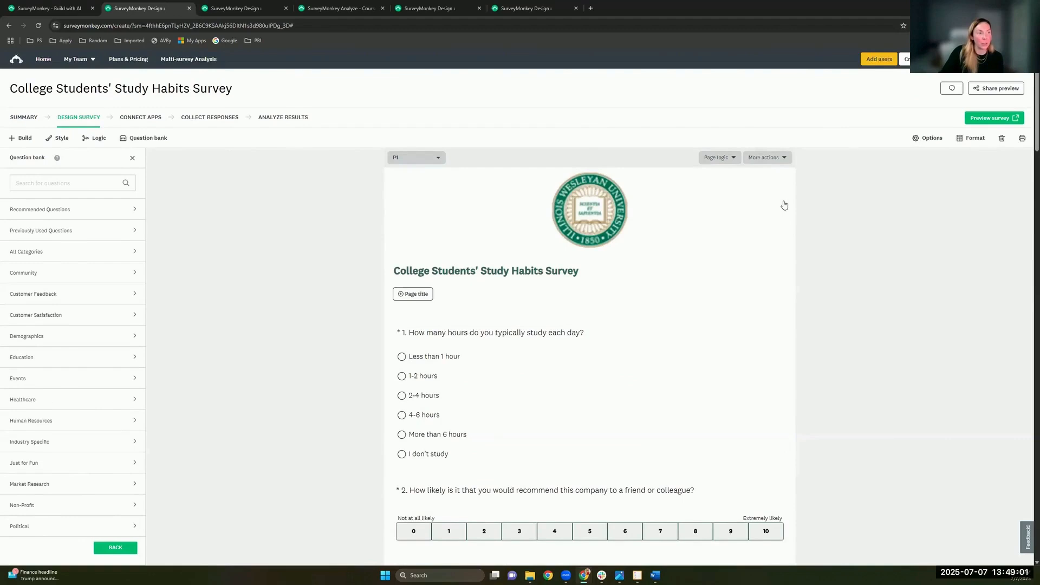
Step: Use the page's More actions menu to make question 4 required
left_click(767, 157)
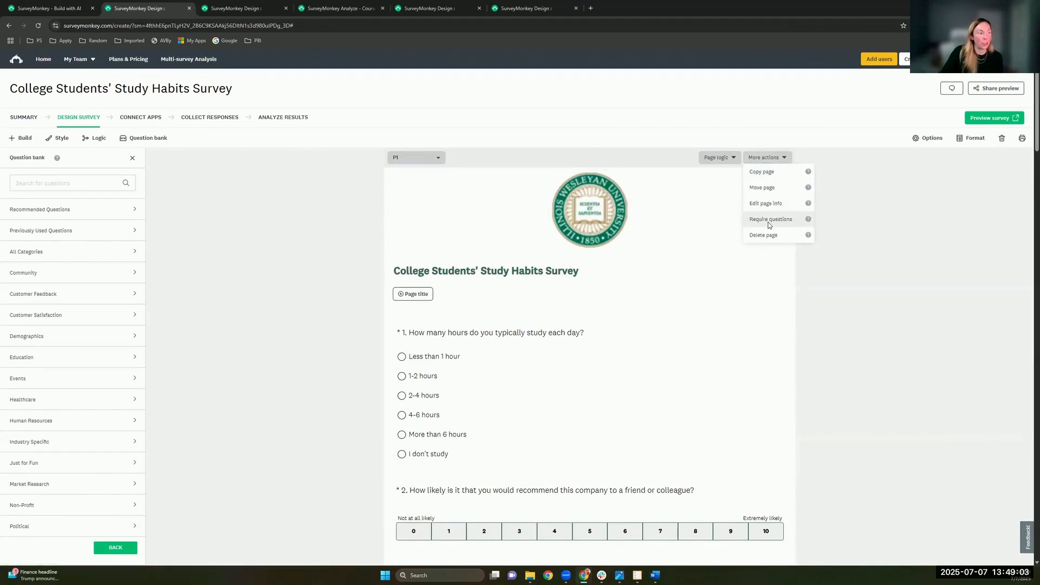
scroll(770, 225, "down", 5)
scroll(770, 225, "down", 2)
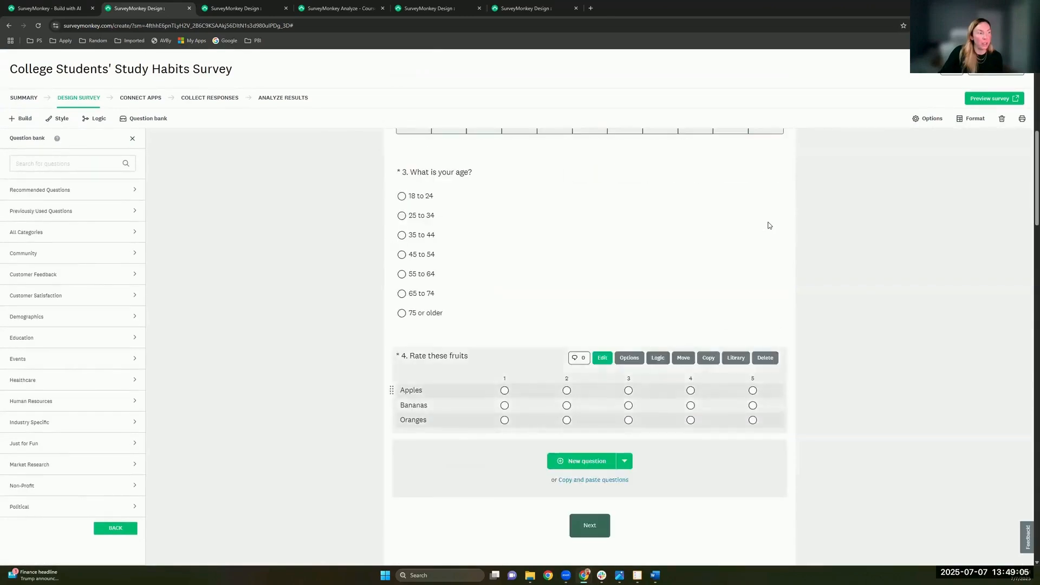
Step: In question 4's options, try requiring all rows, then cancel the edit
left_click(453, 377)
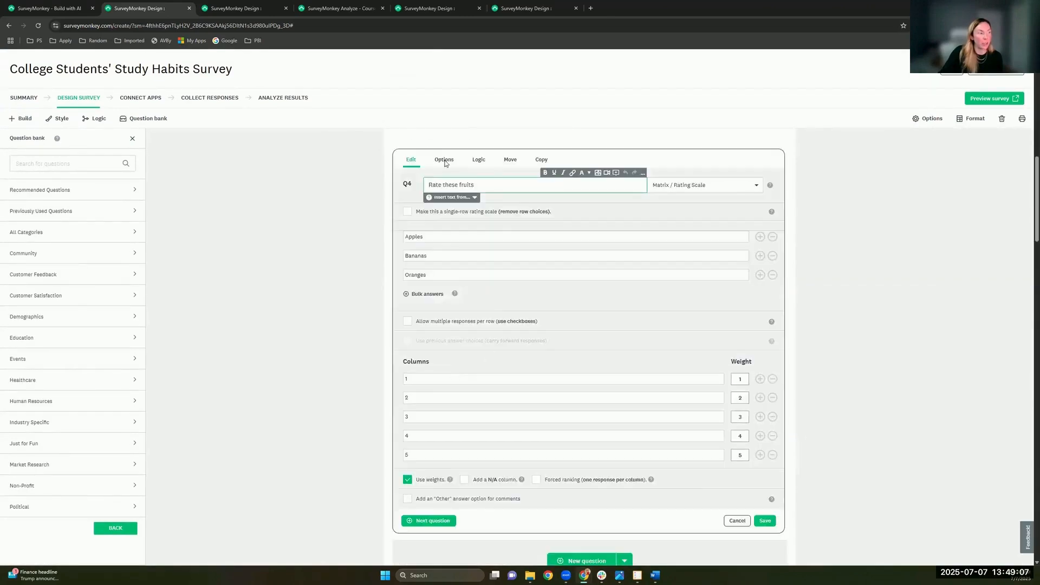
left_click(444, 159)
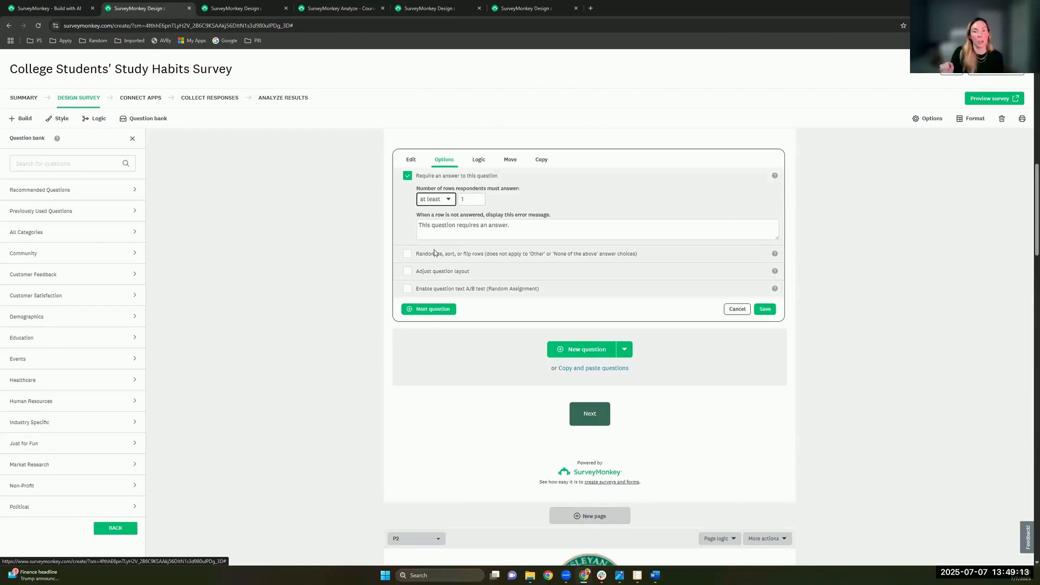
left_click(434, 199)
left_click(428, 253)
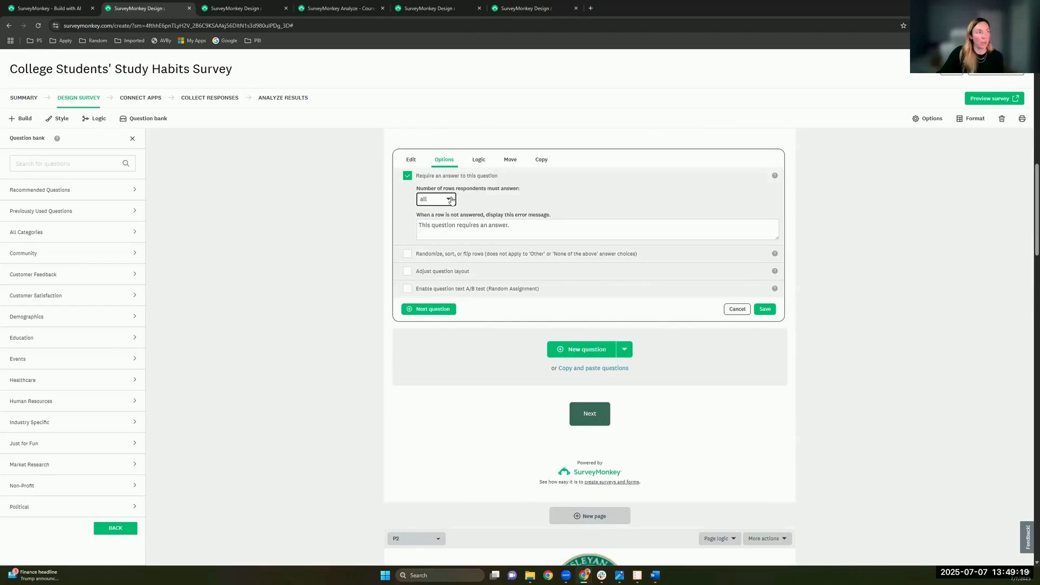
left_click(738, 310)
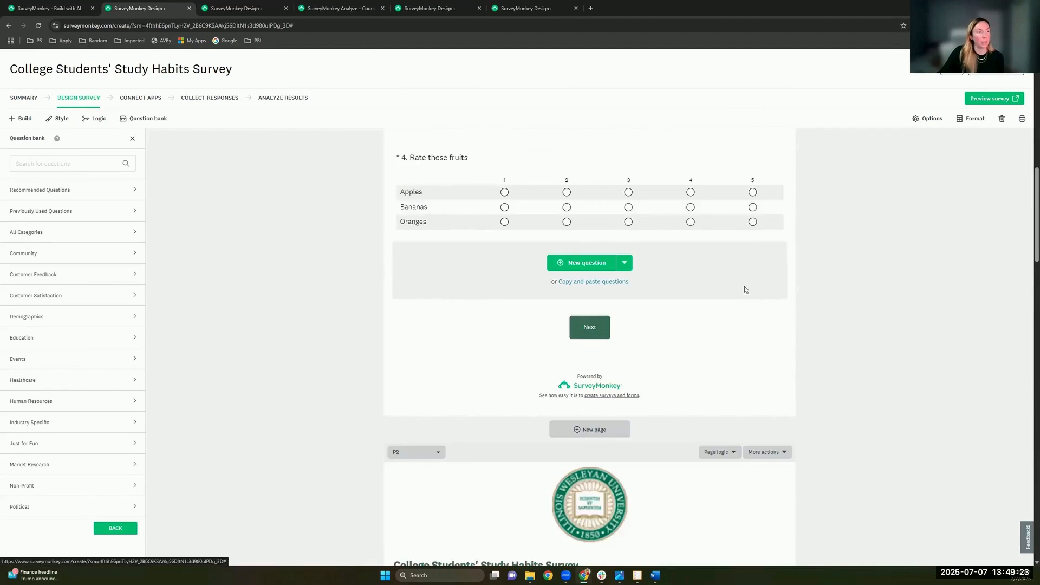
scroll(704, 323, "up", 2)
left_click(626, 385)
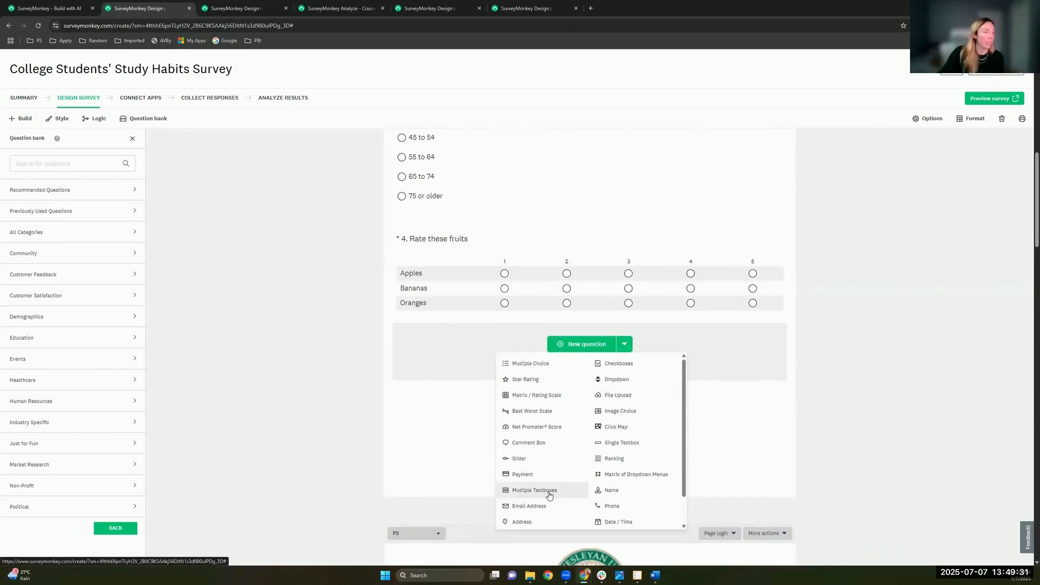
left_click(534, 490)
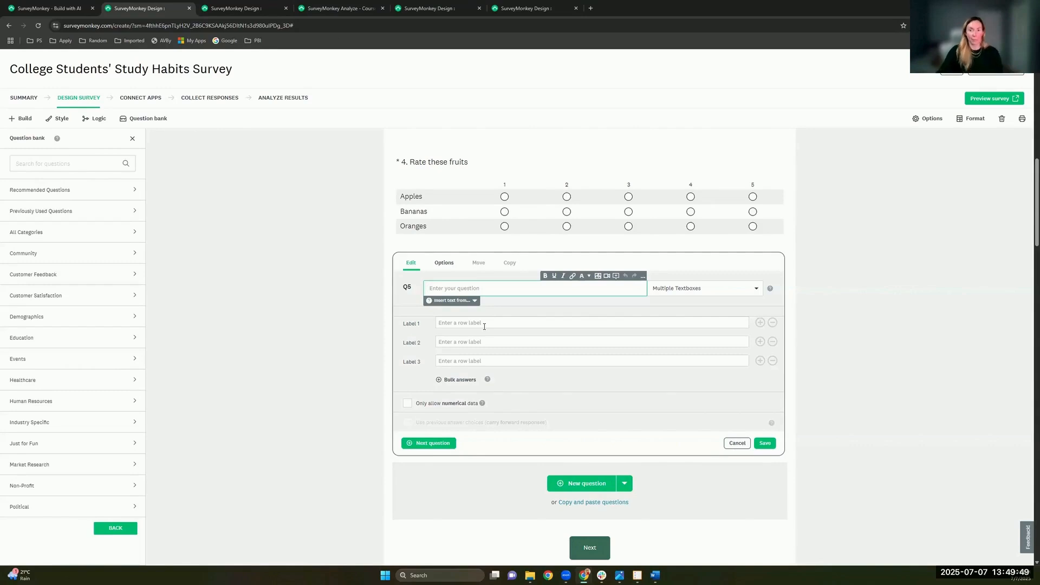
left_click(737, 443)
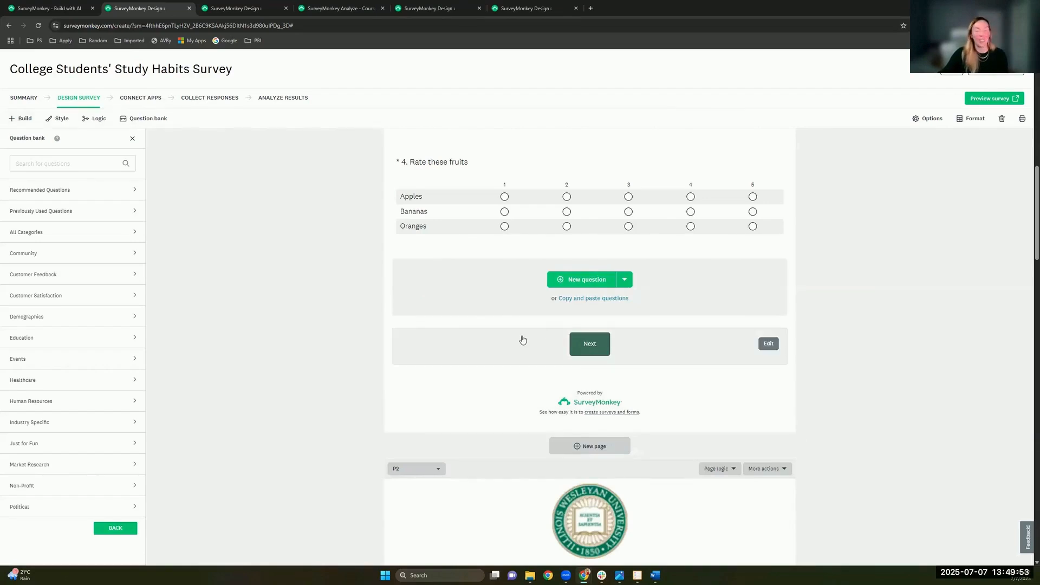
scroll(522, 342, "up", 5)
scroll(522, 341, "up", 7)
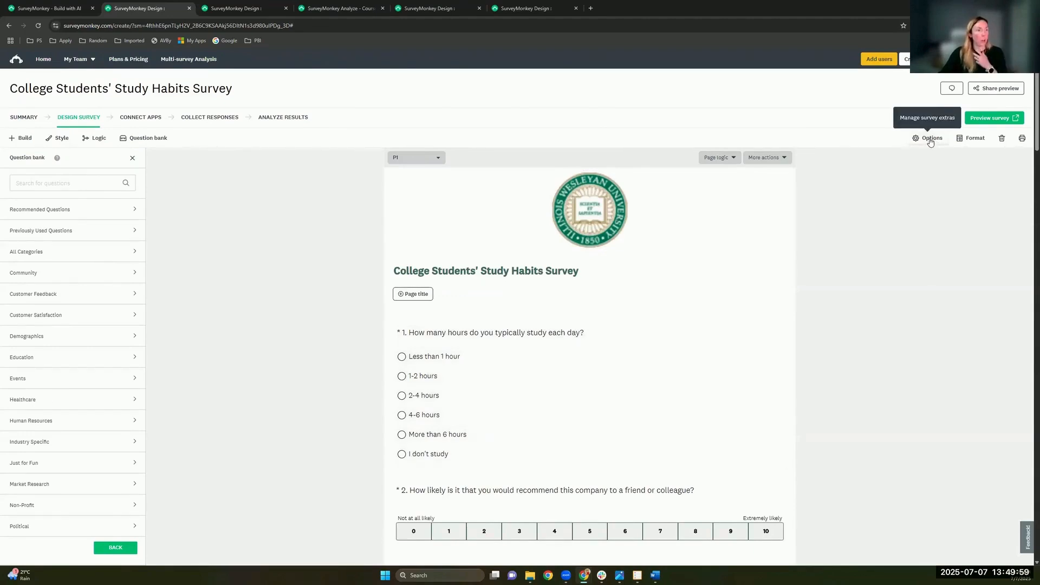
Step: Show the survey-wide options, turning Page titles off and back on so they stay enabled
left_click(930, 139)
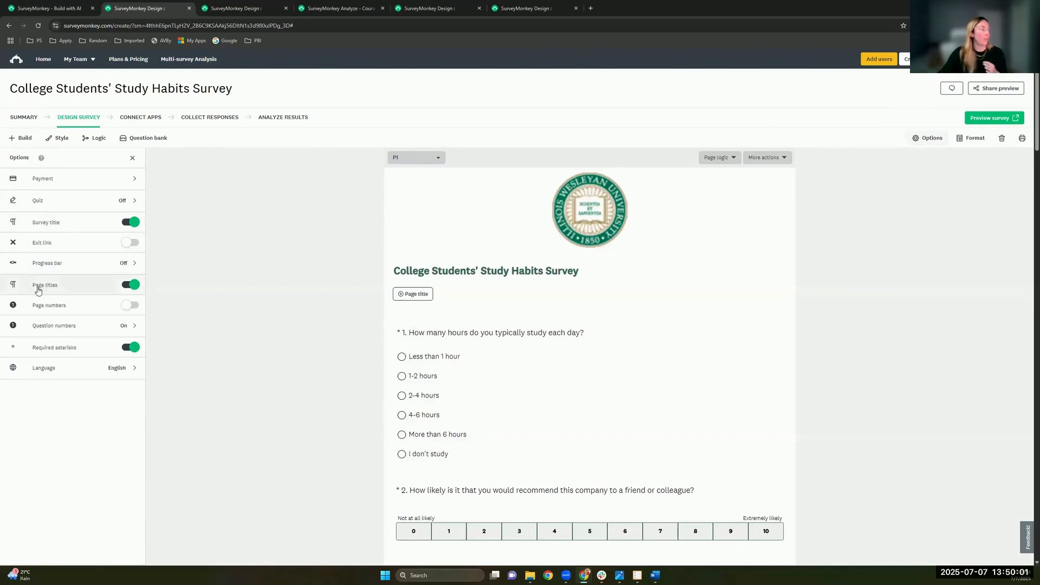
left_click(131, 285)
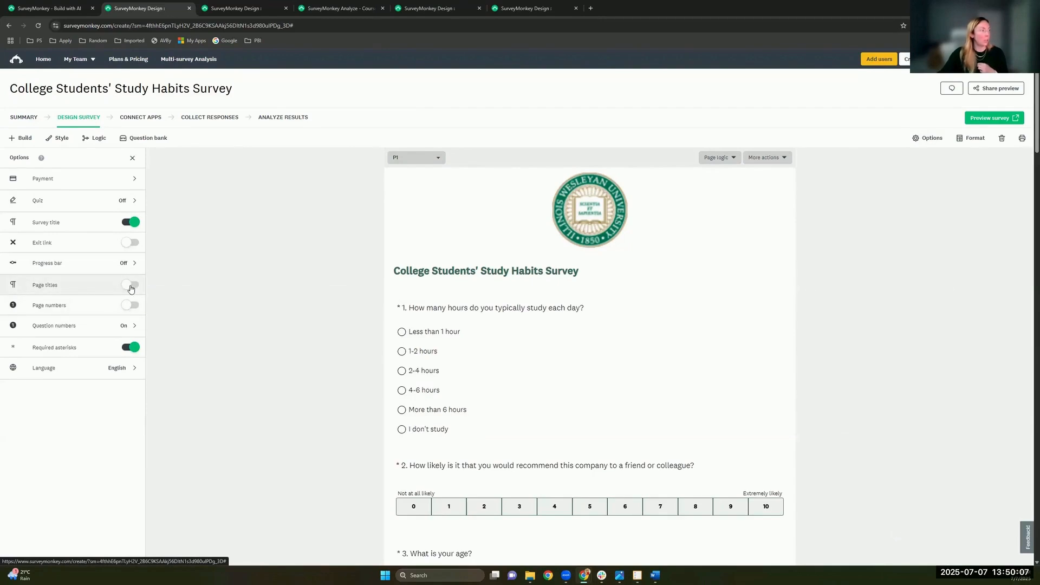
left_click(131, 286)
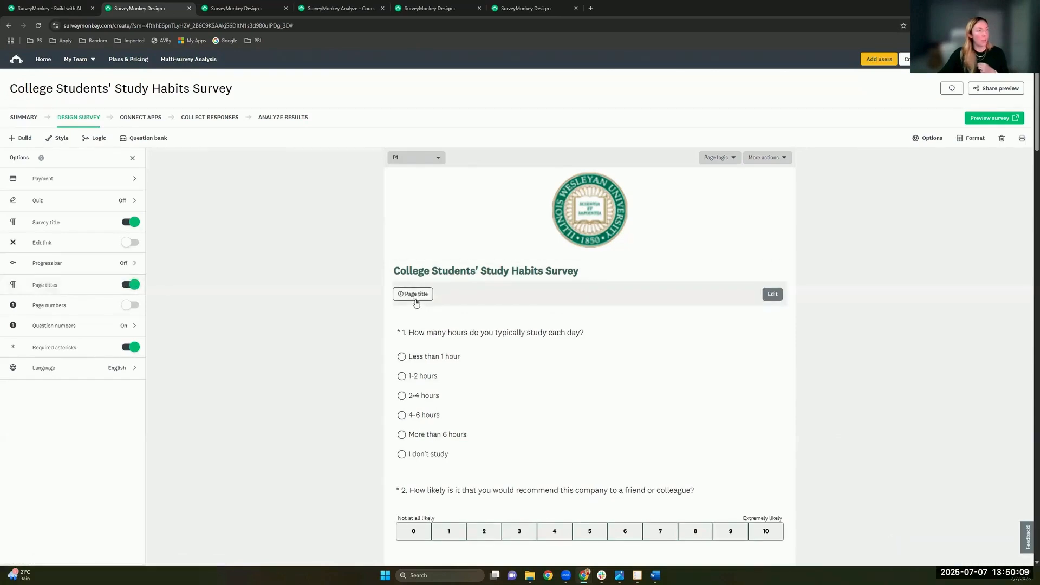
left_click(435, 299)
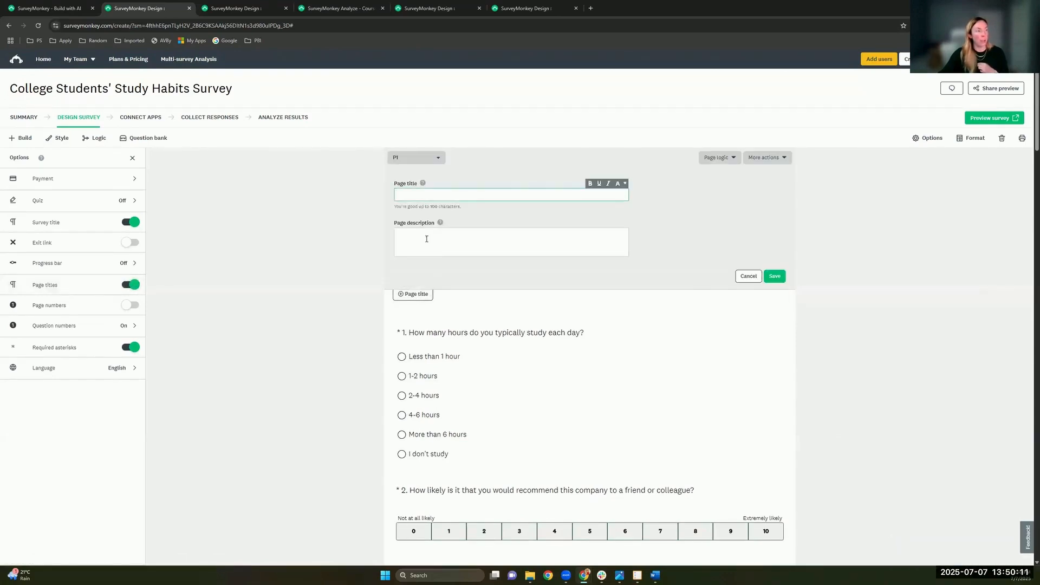
left_click(426, 238)
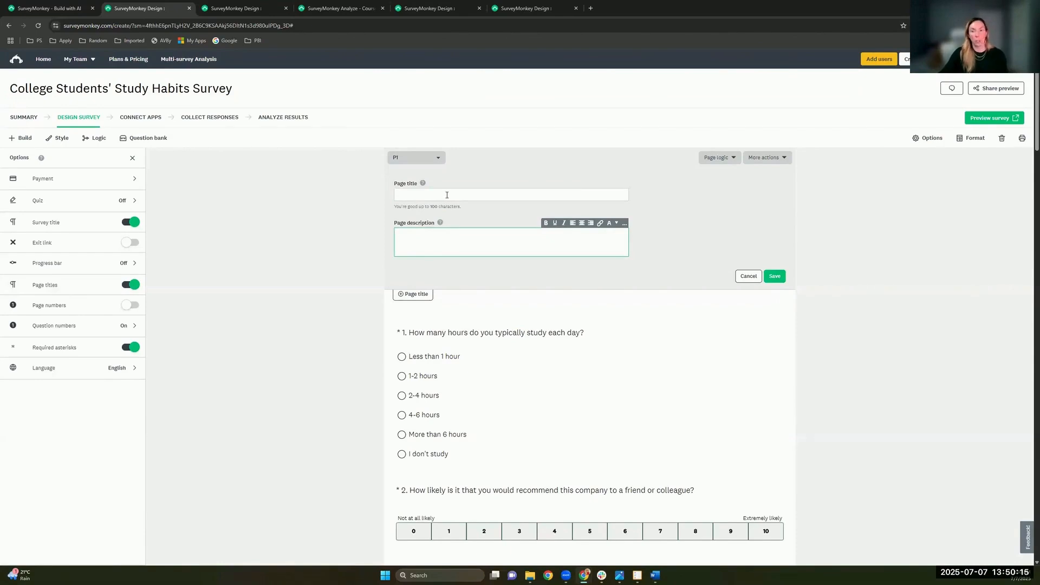
left_click(395, 157)
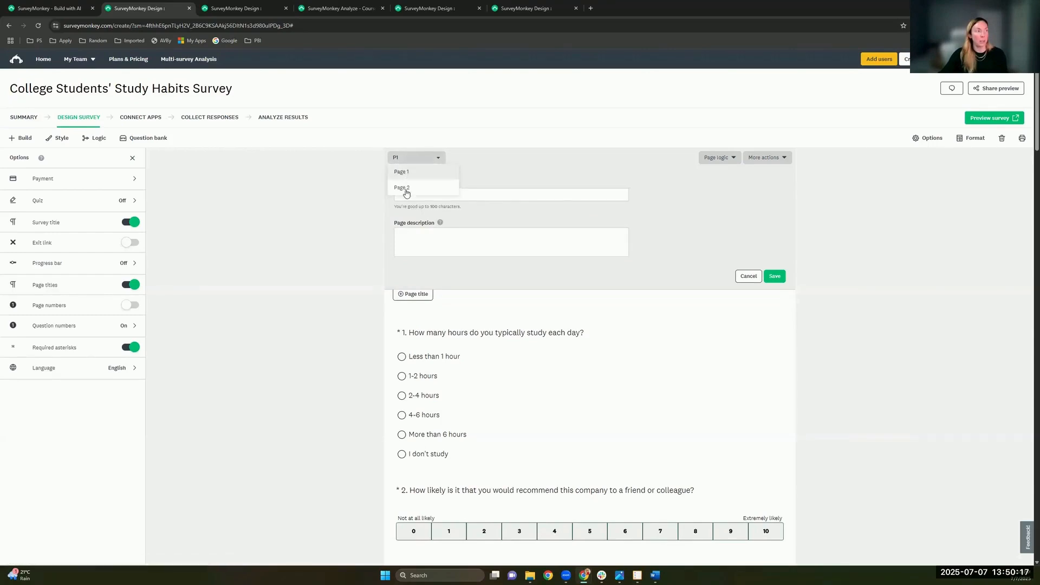
left_click(492, 196)
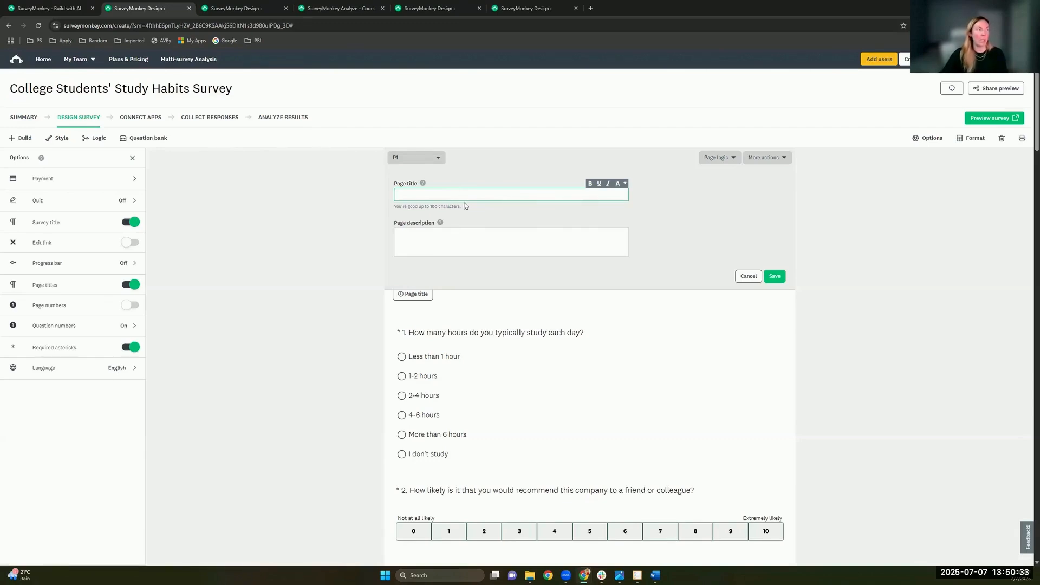
left_click(434, 245)
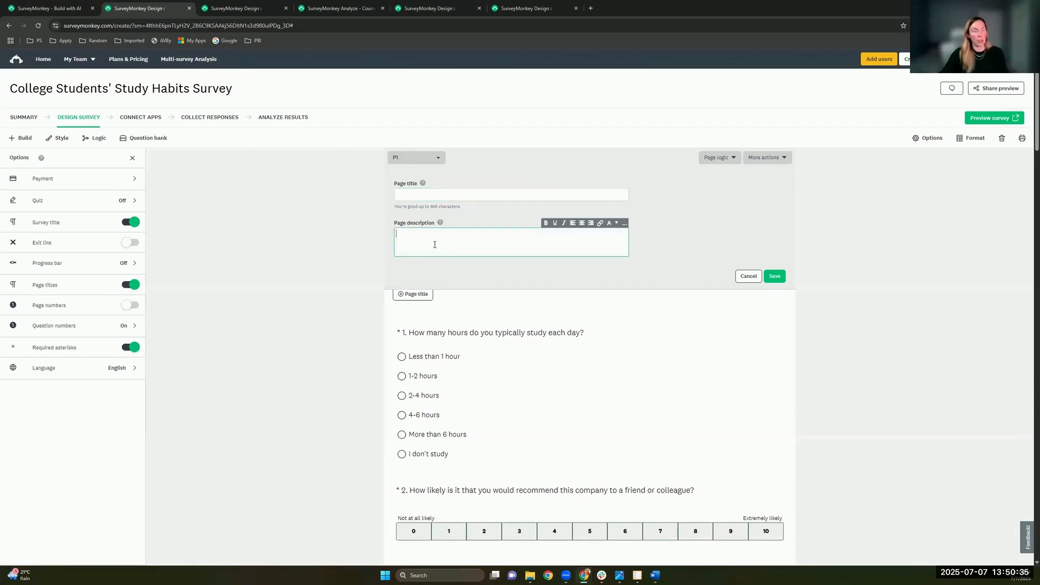
left_click(624, 227)
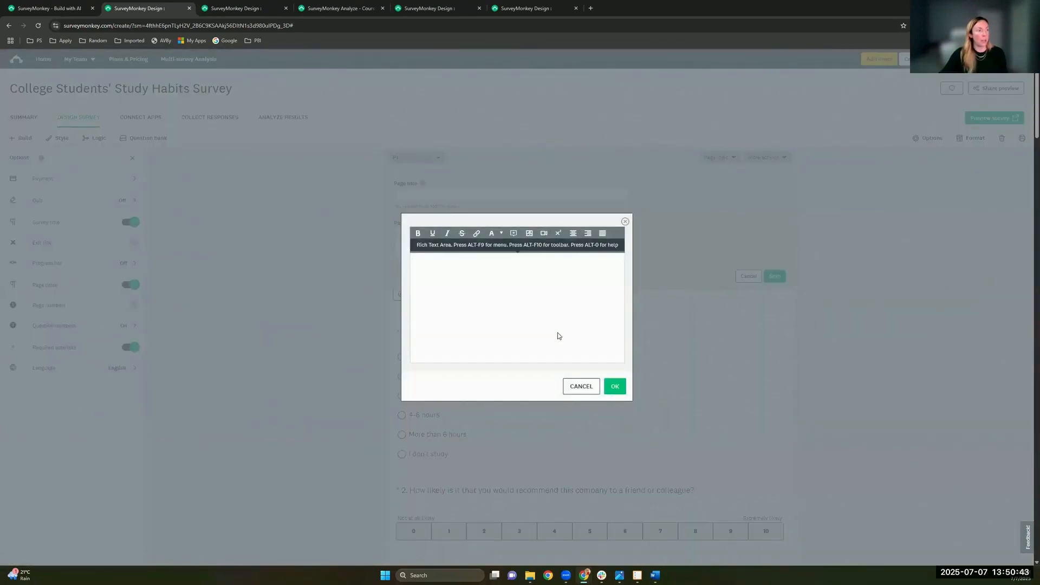
left_click(776, 268)
left_click(775, 275)
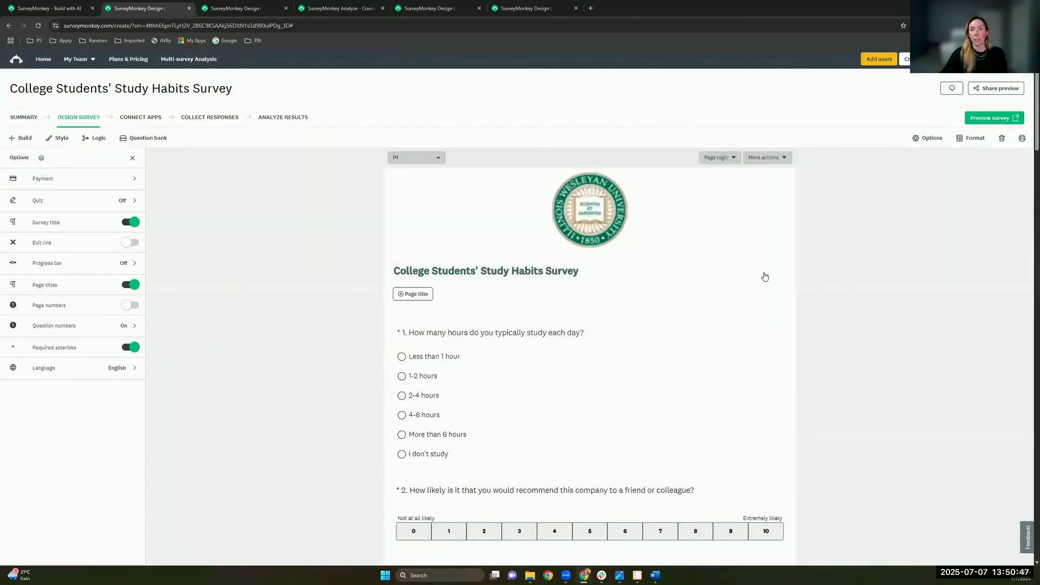
Step: Add a Text block below question 1 and bring up its advanced rich-text editor
left_click(16, 137)
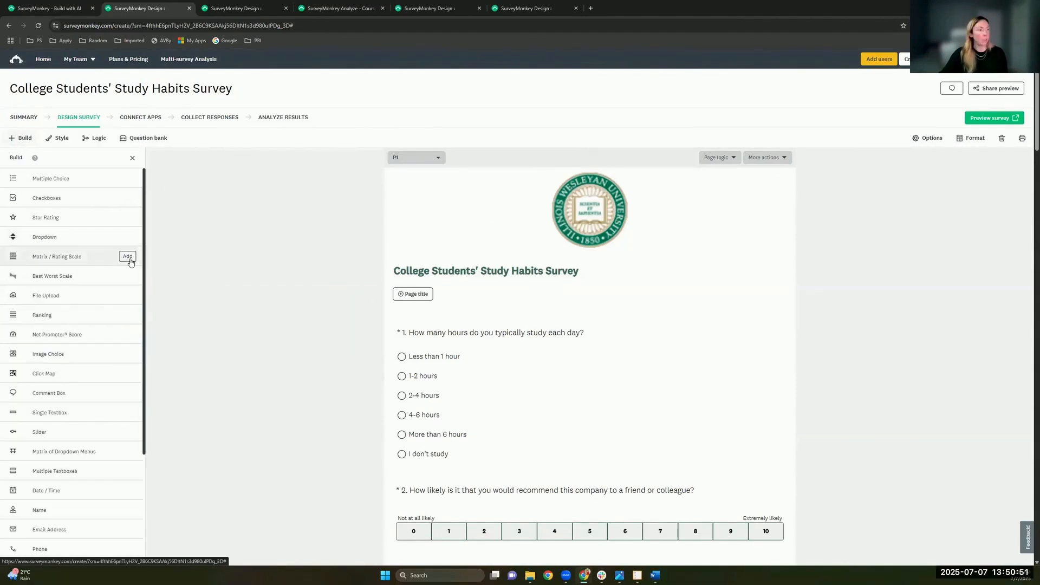
scroll(130, 262, "down", 3)
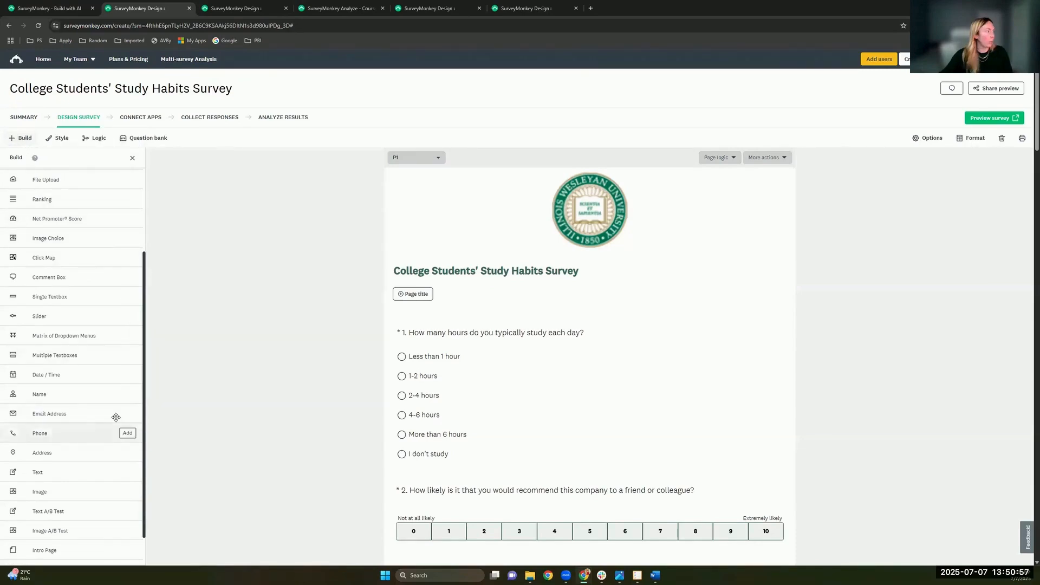
scroll(65, 444, "down", 1)
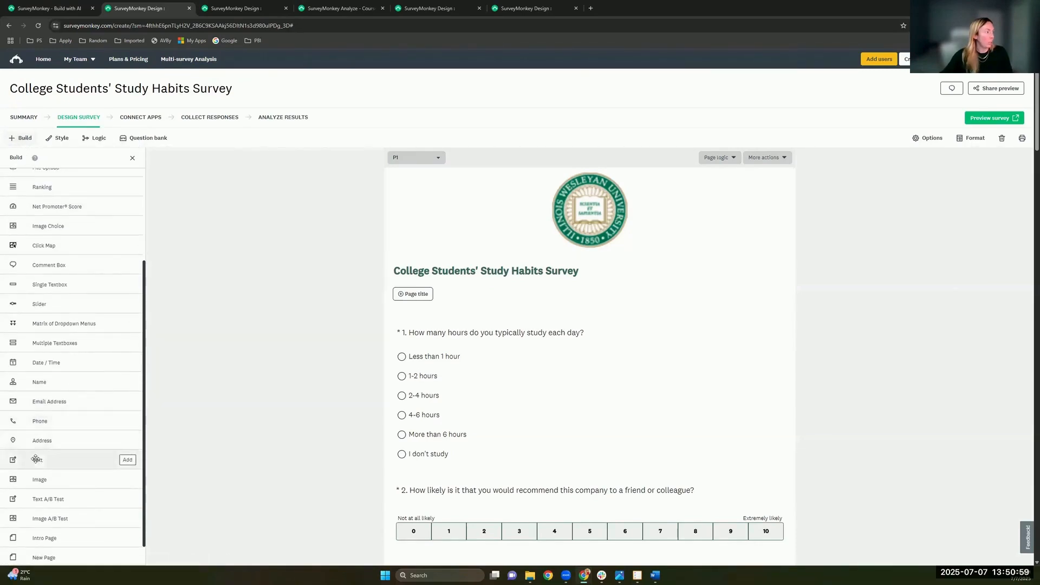
left_click_drag(35, 464, 602, 470)
scroll(603, 465, "down", 3)
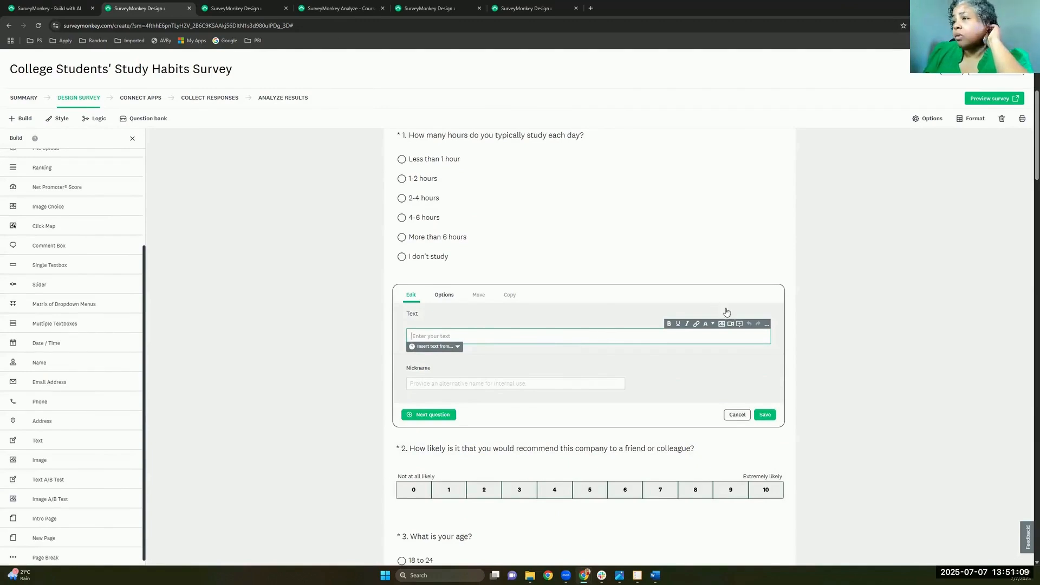
left_click(766, 325)
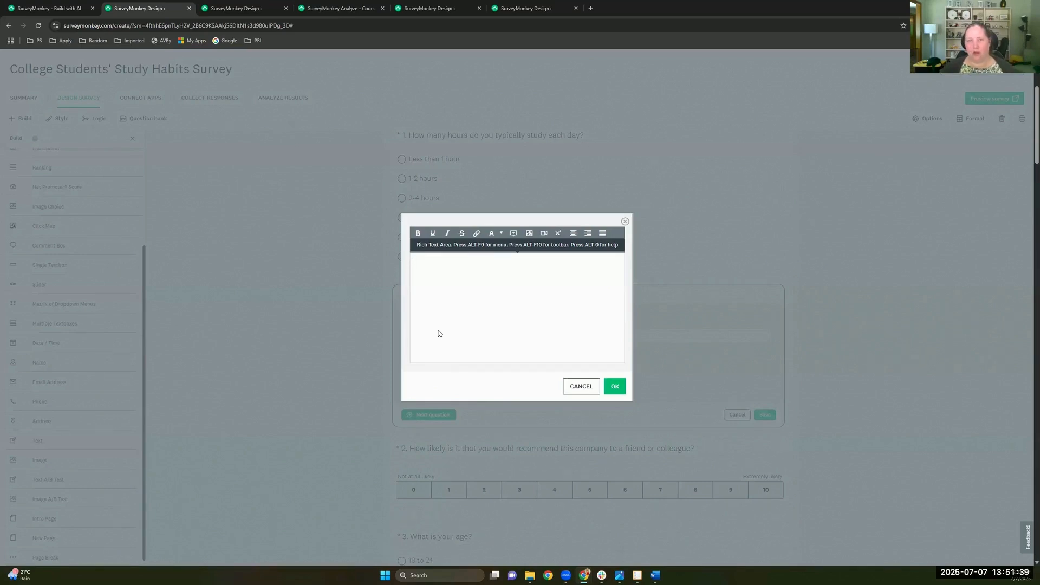
Step: Cancel the empty rich-text box and scroll back up to the logo and question 1
left_click(582, 387)
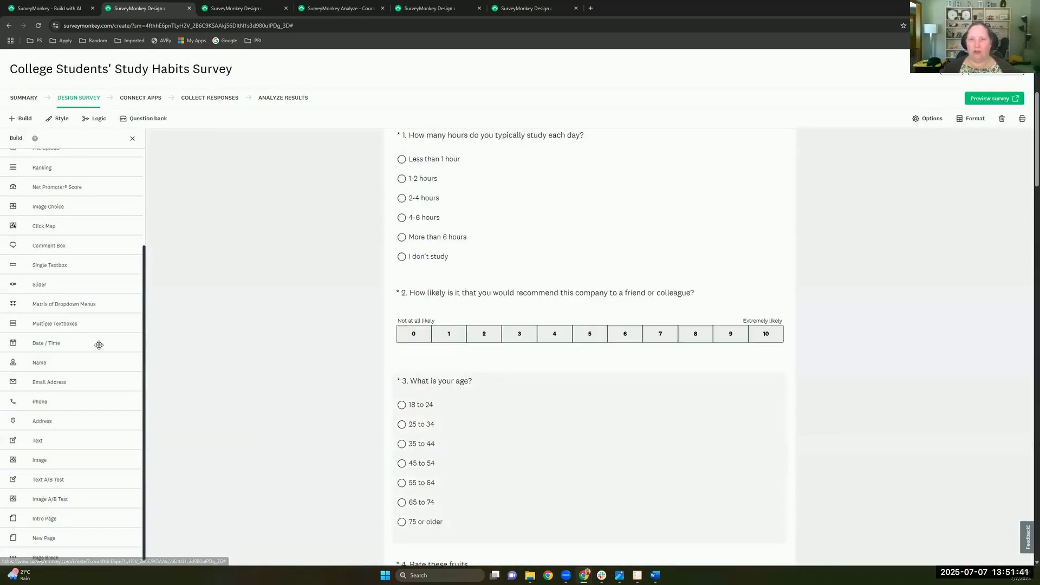
scroll(98, 340, "down", 1)
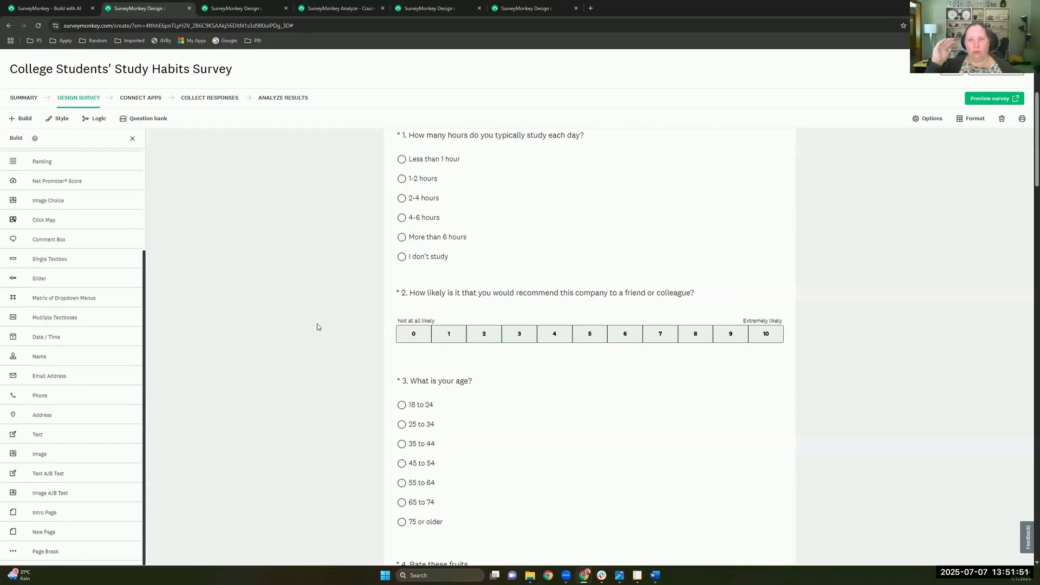
mouse_move(125, 465)
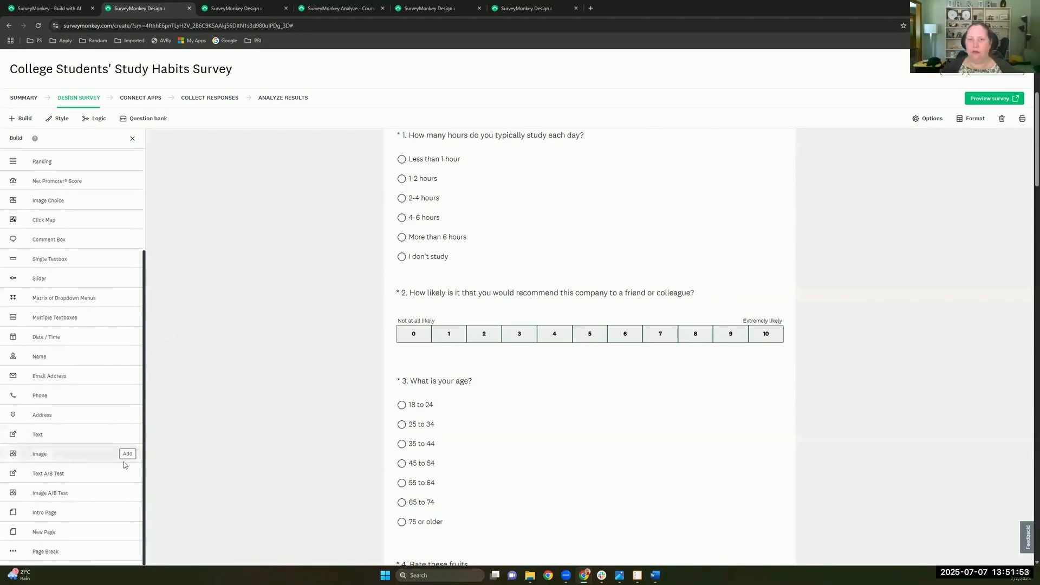
scroll(274, 466, "up", 5)
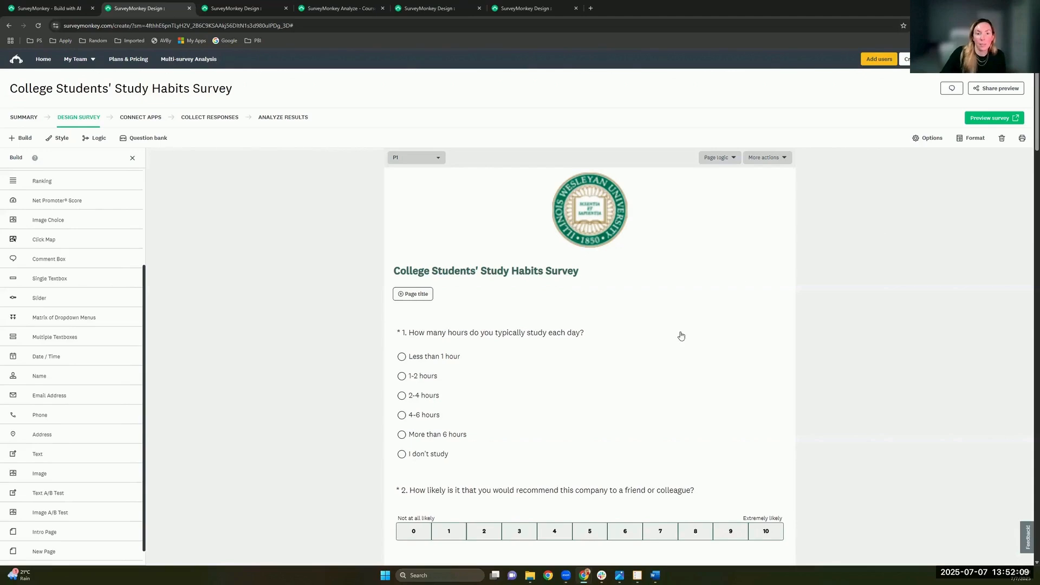
Step: On question 4's Options, enable Randomize rows and a question text A/B test, then edit its versions
scroll(682, 336, "down", 7)
scroll(682, 336, "down", 2)
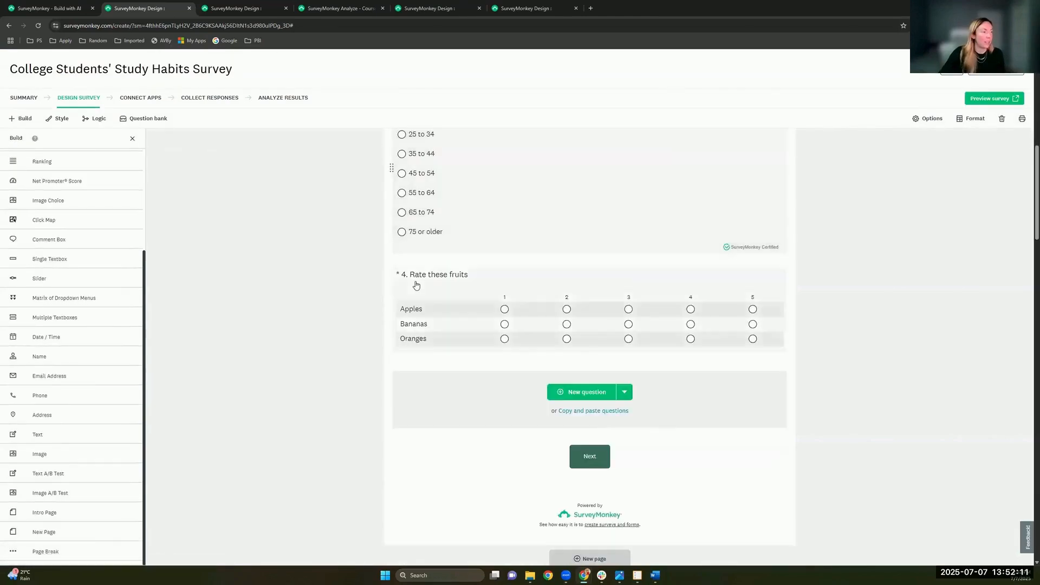
mouse_move(408, 322)
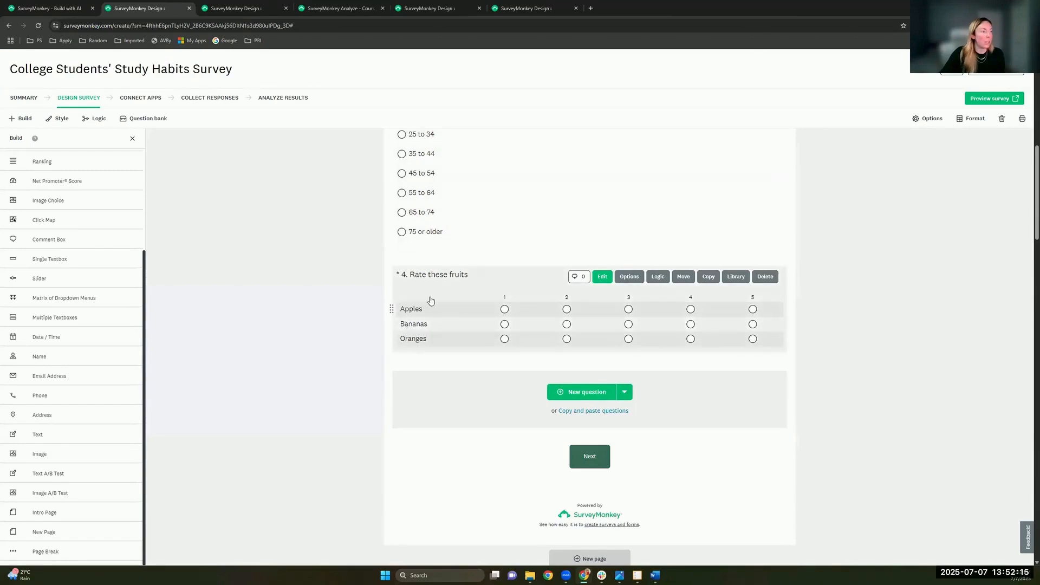
left_click(447, 290)
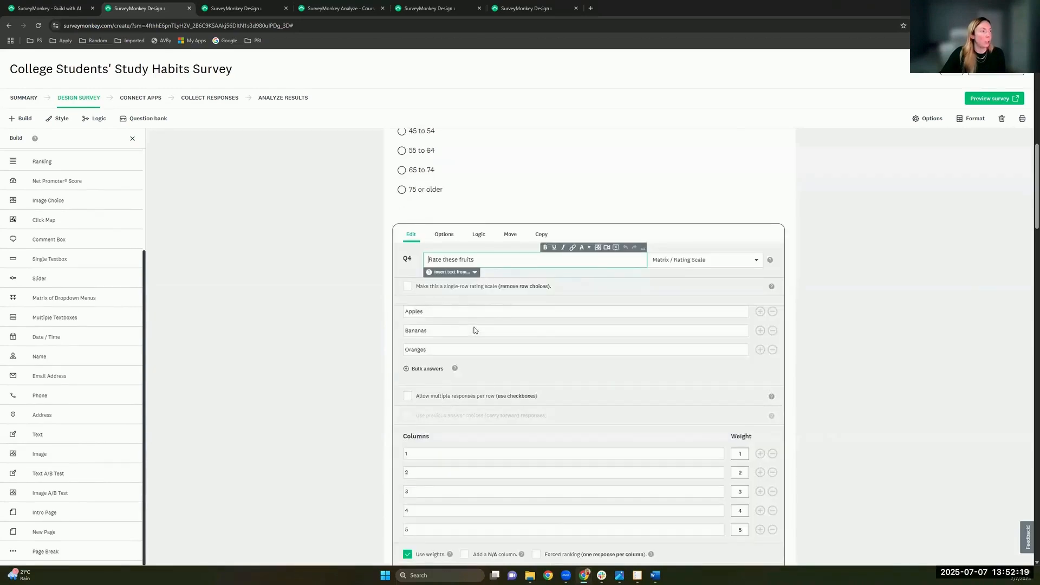
scroll(472, 314, "down", 1)
left_click(449, 160)
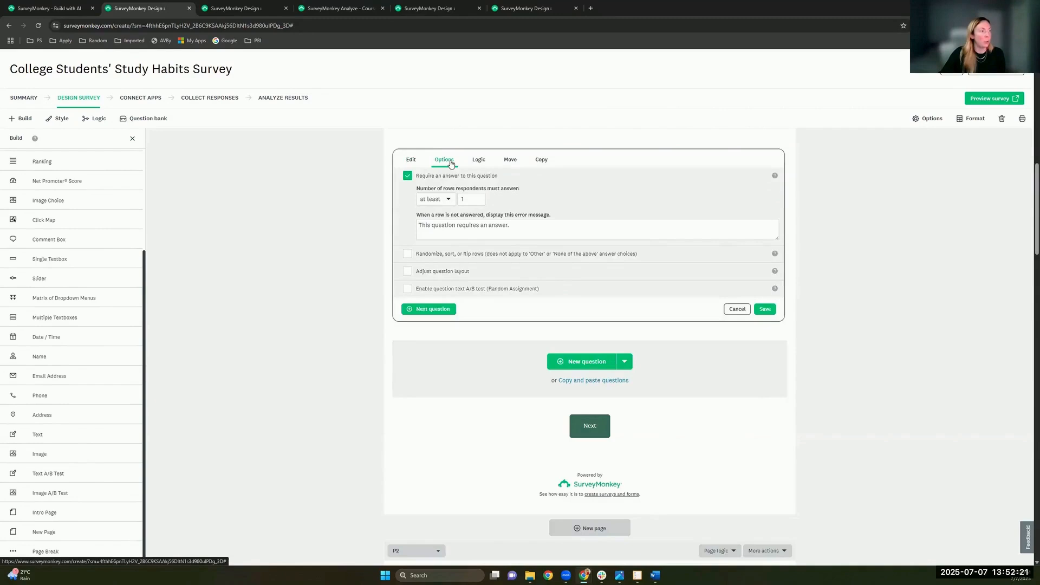
left_click(449, 254)
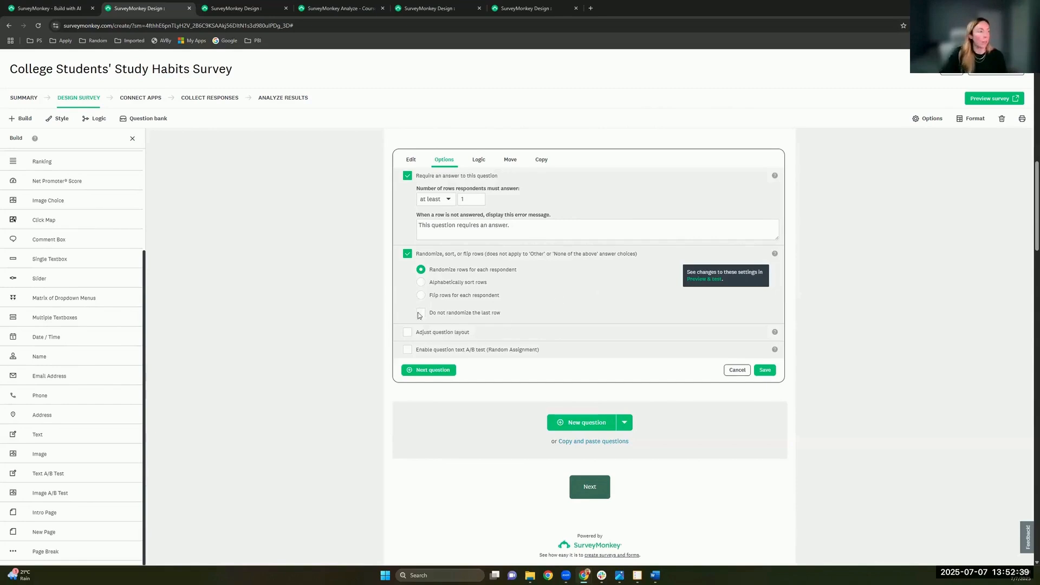
left_click(441, 353)
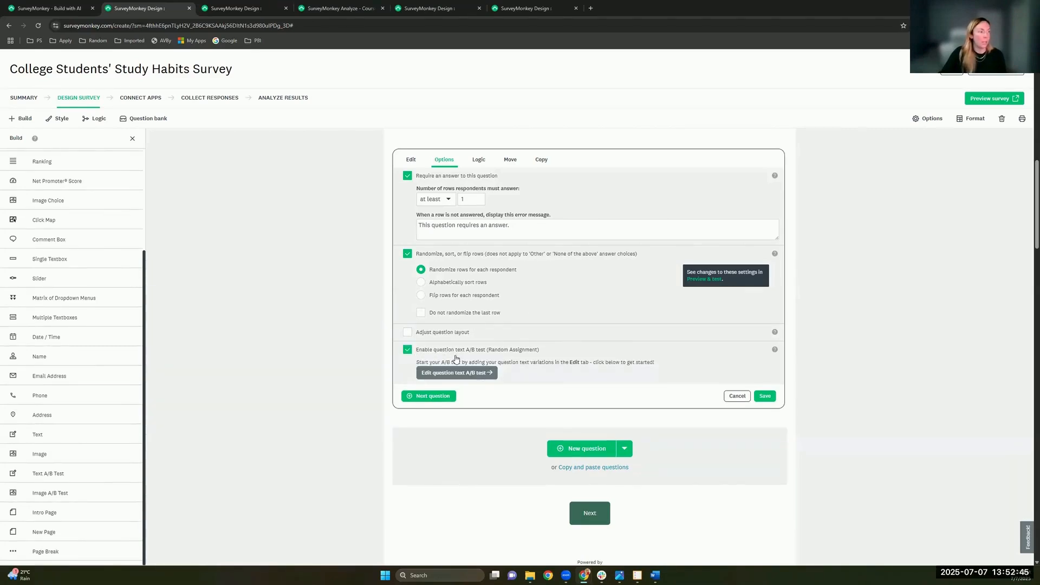
left_click(475, 374)
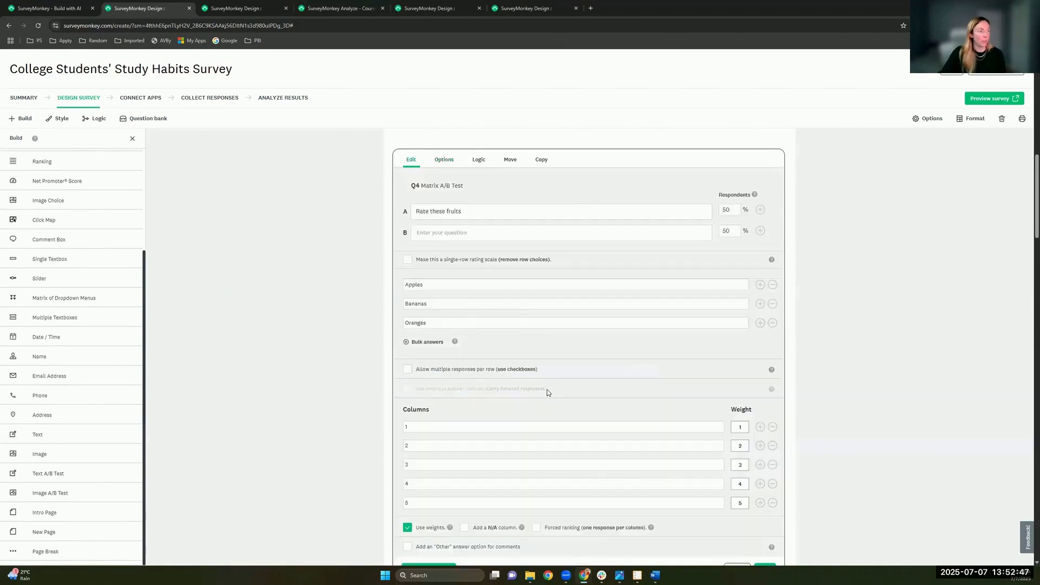
Step: Make question 4 a single-row 1–5 rating scale
scroll(497, 348, "down", 2)
scroll(504, 345, "up", 1)
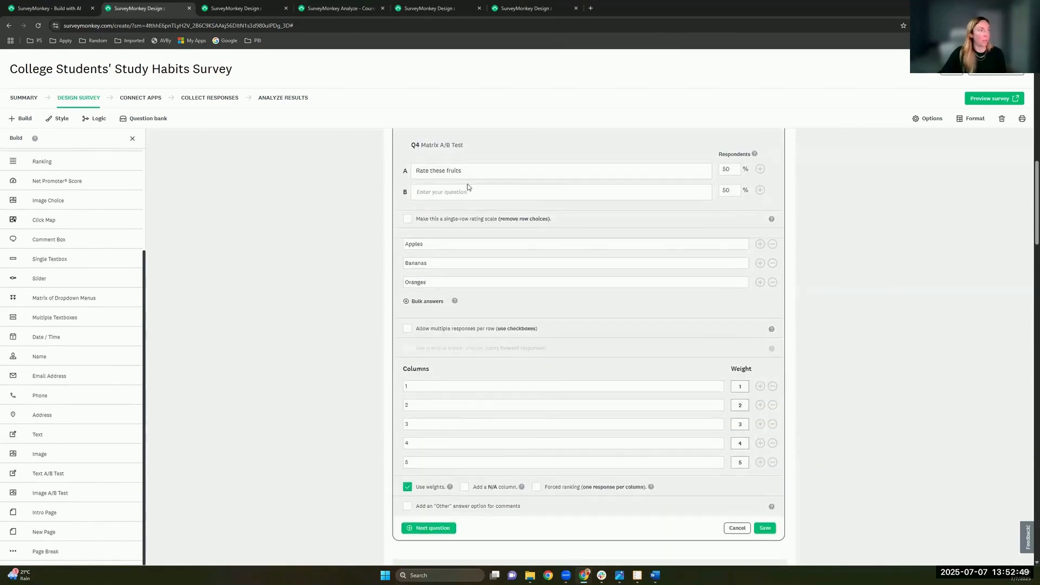
left_click(462, 172)
scroll(473, 213, "up", 3)
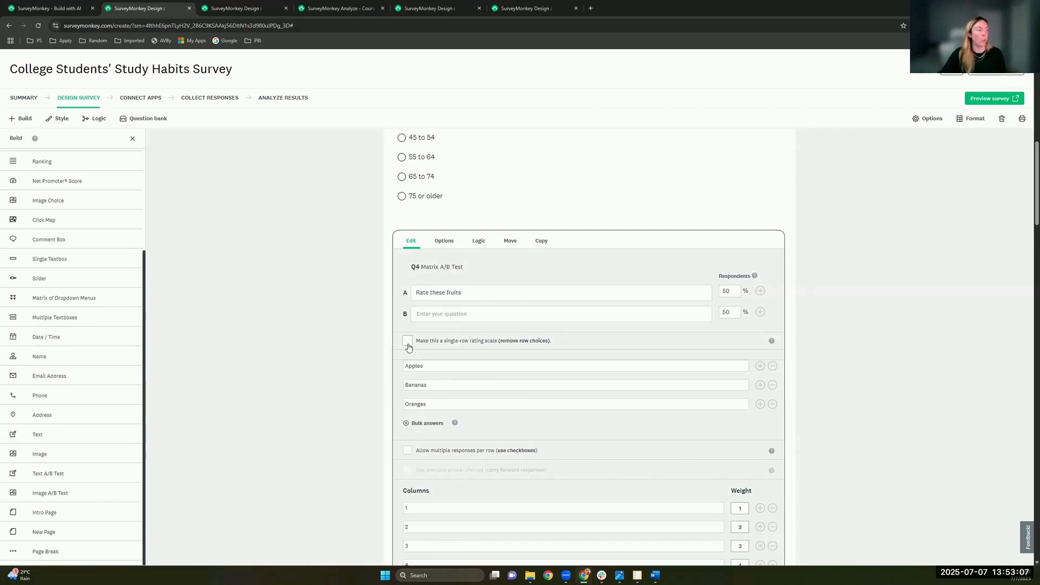
left_click(460, 342)
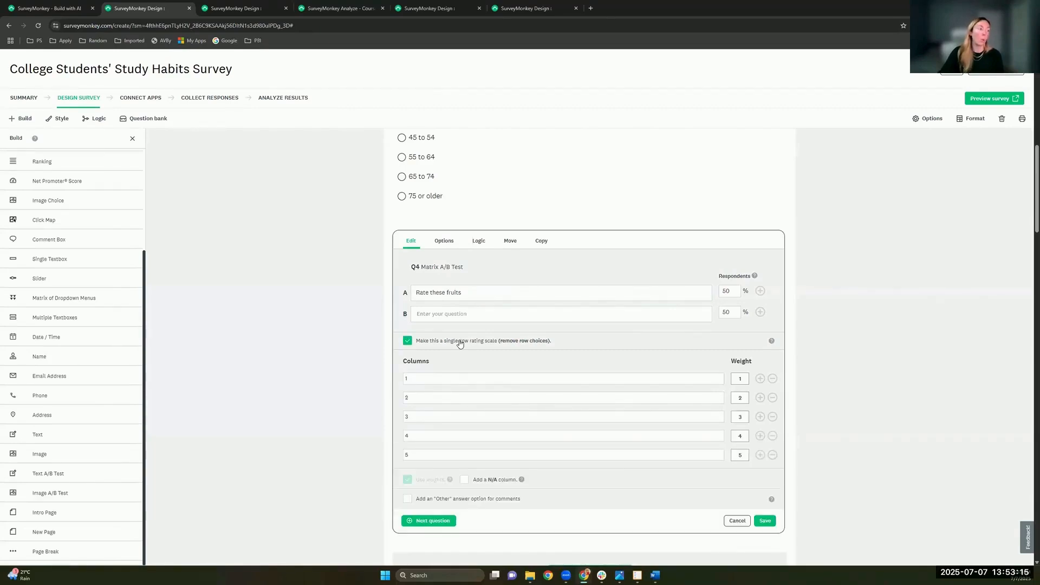
Step: Enter 'Test' as version B's question text and save question 4 with a 50/50 split
left_click(768, 522)
left_click(493, 351)
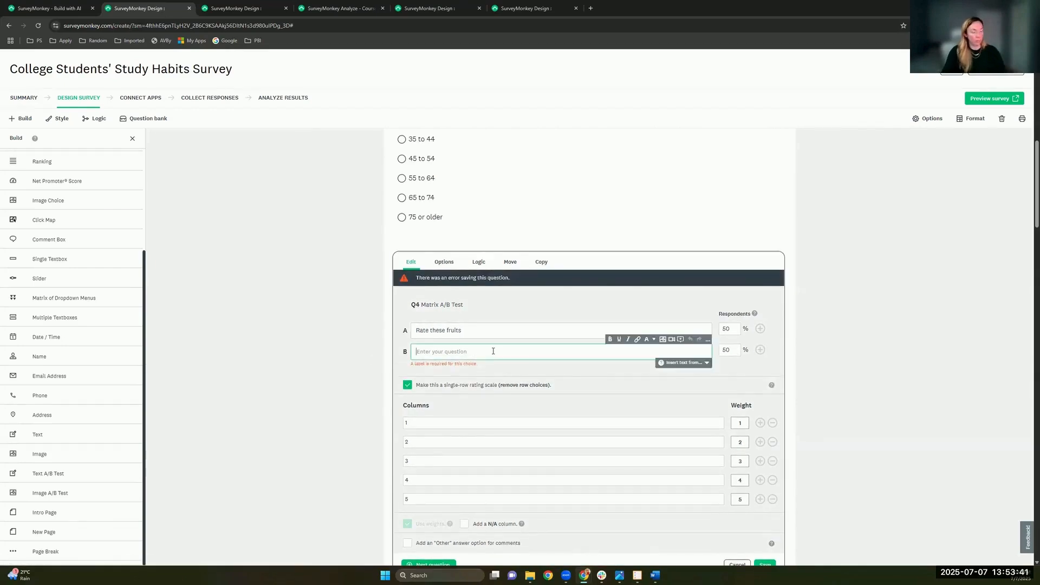
type("Test")
scroll(766, 404, "down", 3)
left_click(766, 402)
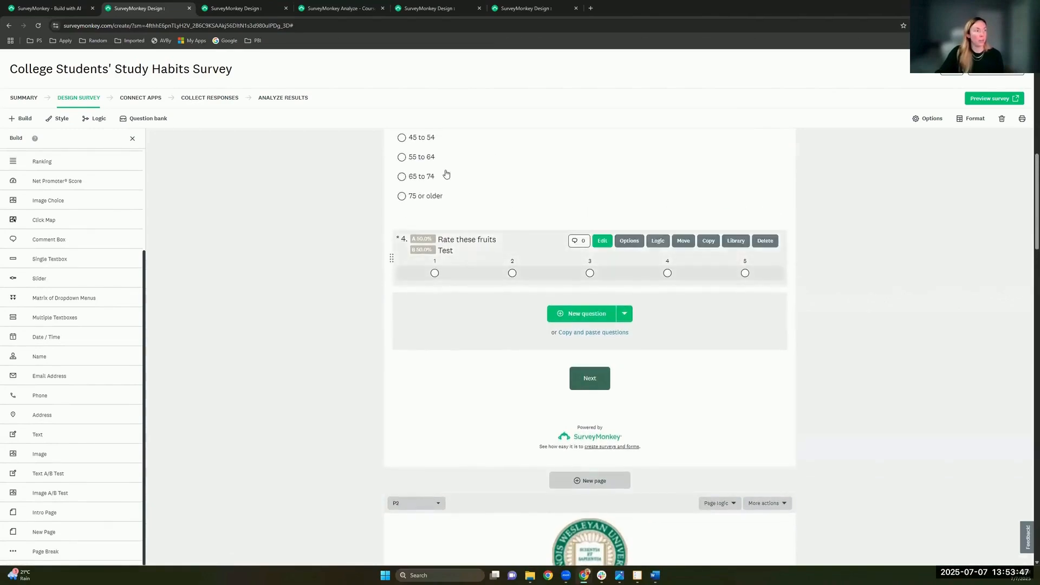
scroll(434, 216, "up", 3)
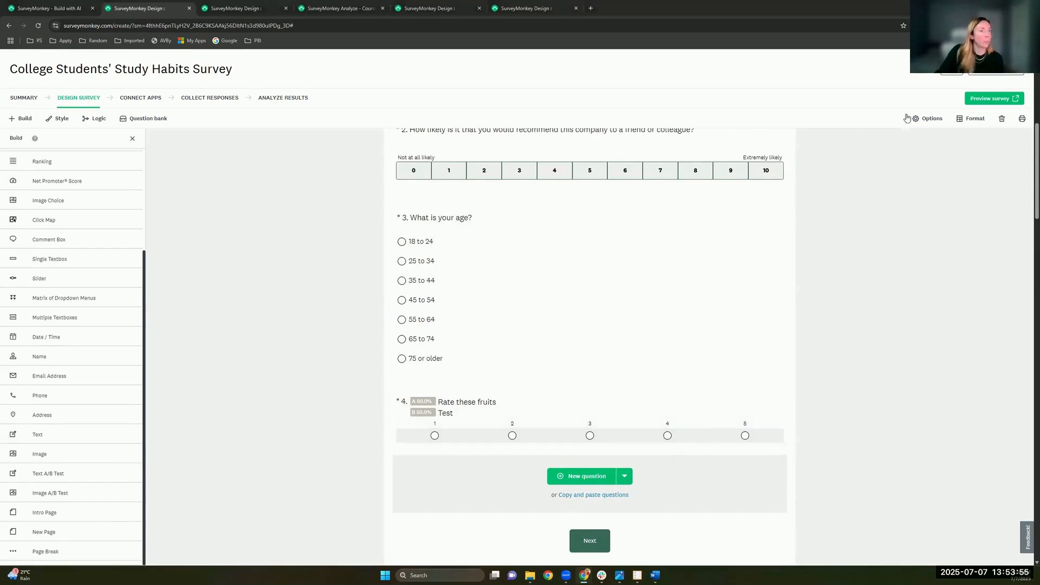
Step: Show the survey's Logic options for branching, page, question and block randomization
left_click(928, 118)
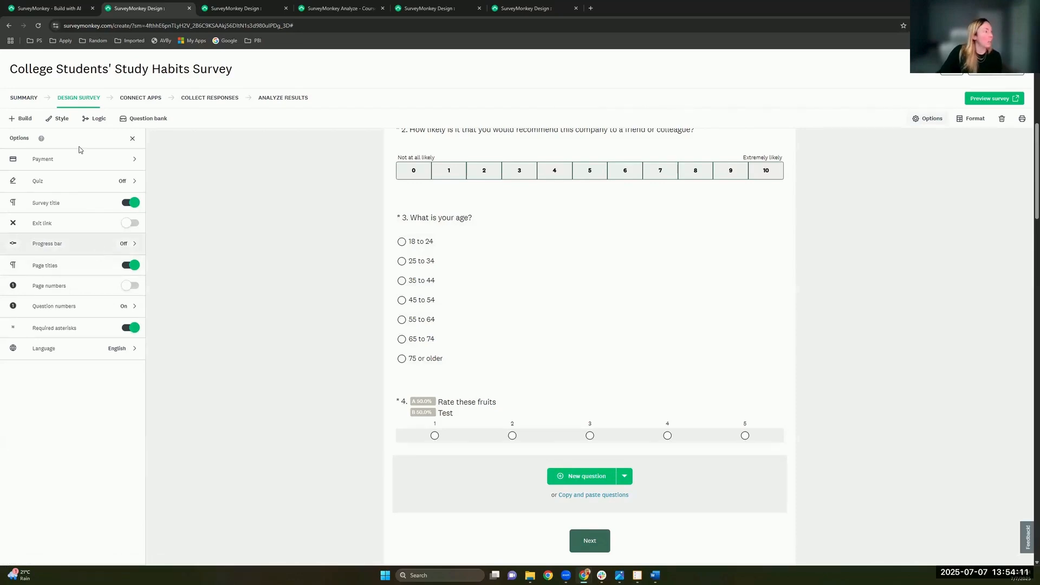
left_click(95, 119)
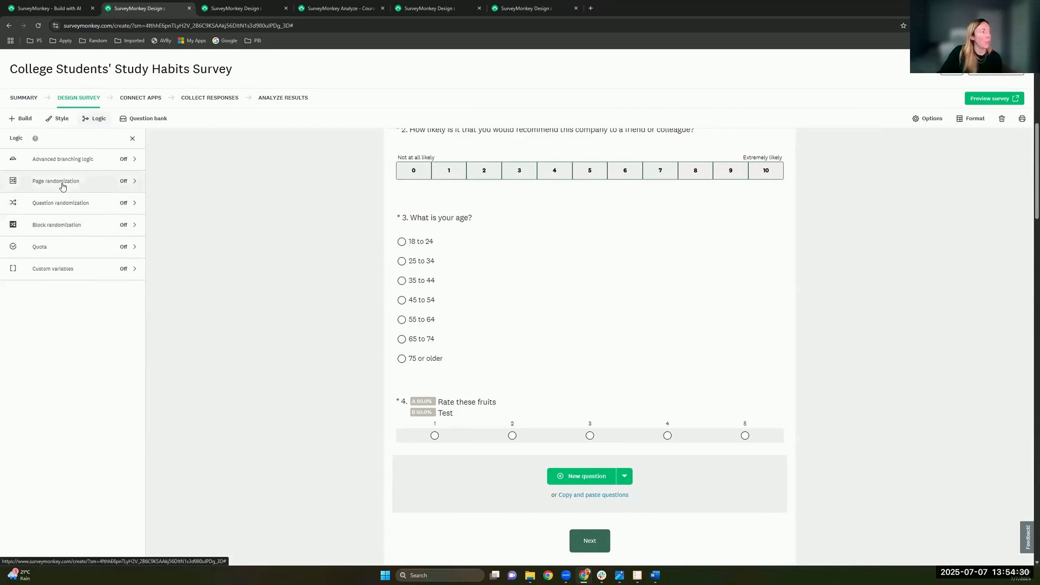
Step: View the page randomization settings, then switch to the [IWU] msne example survey's design page
left_click(91, 188)
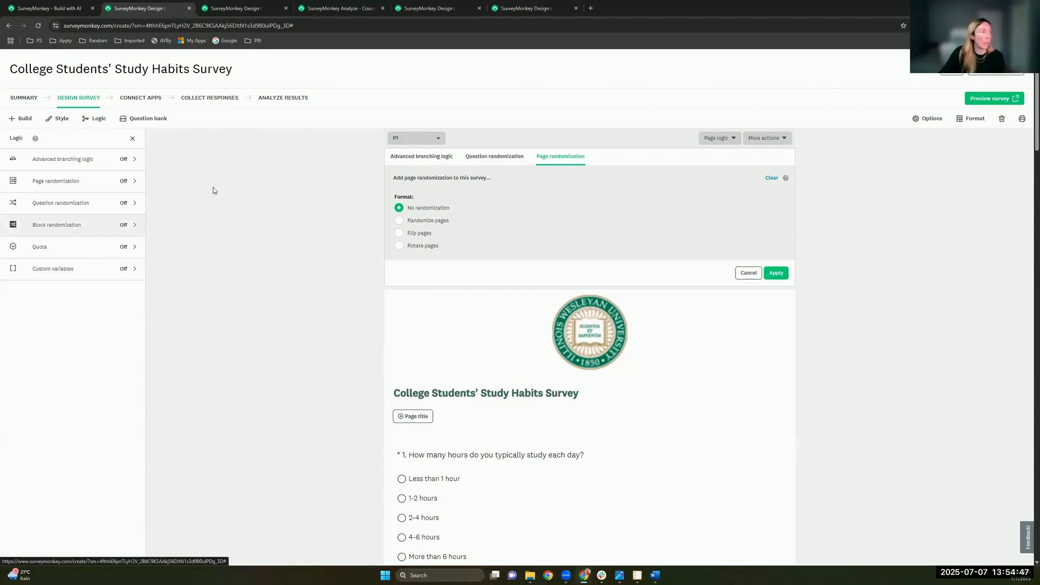
left_click(428, 7)
left_click(515, 9)
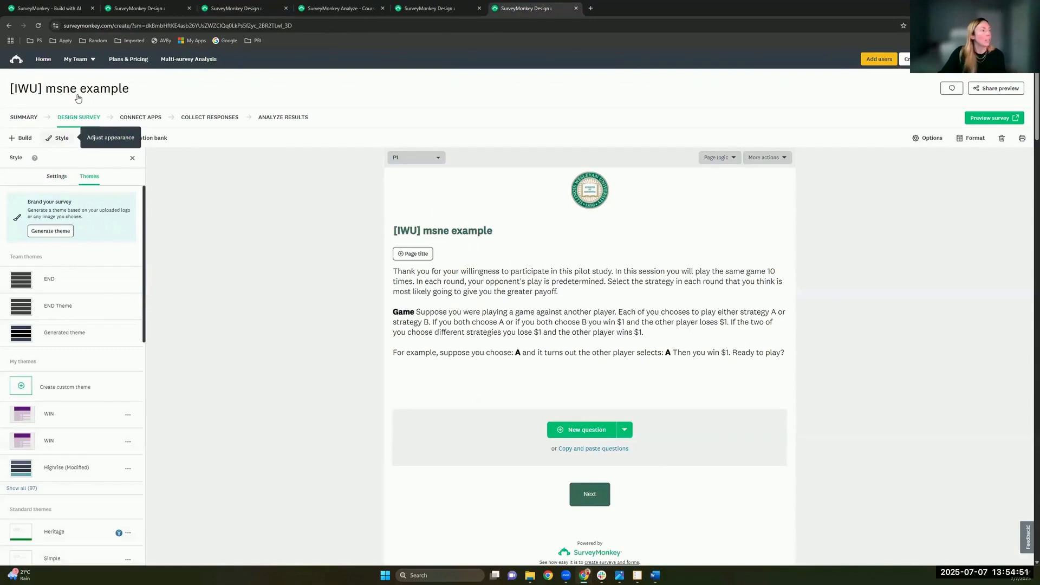
scroll(358, 221, "down", 10)
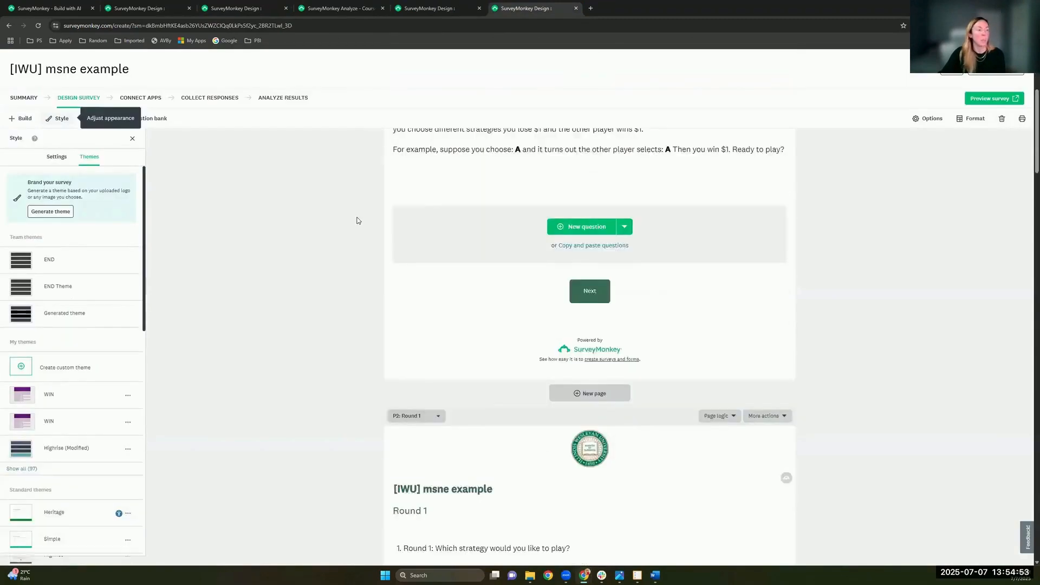
scroll(357, 220, "up", 8)
scroll(358, 222, "up", 2)
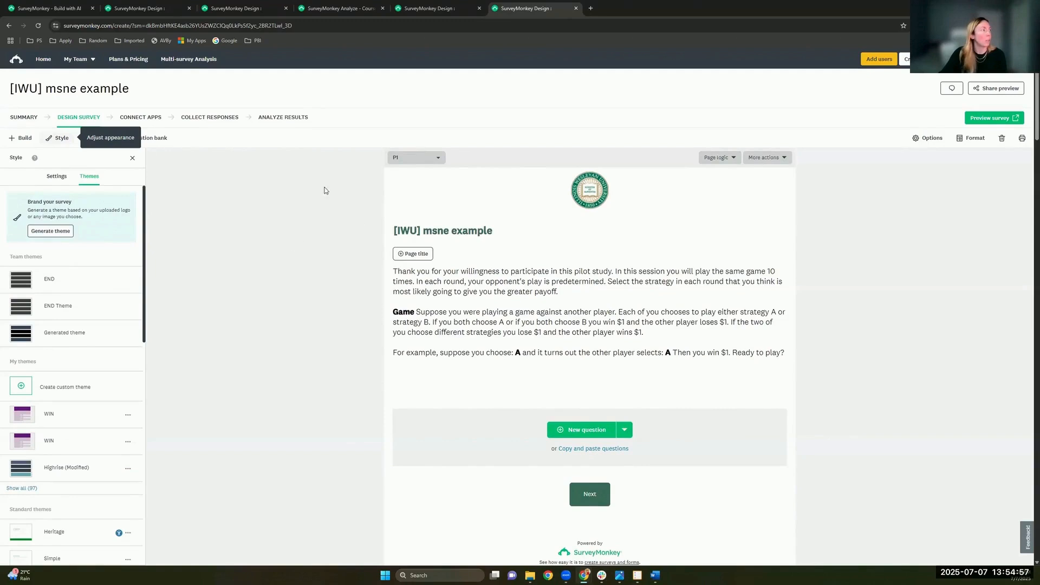
scroll(406, 376, "down", 5)
scroll(406, 375, "up", 3)
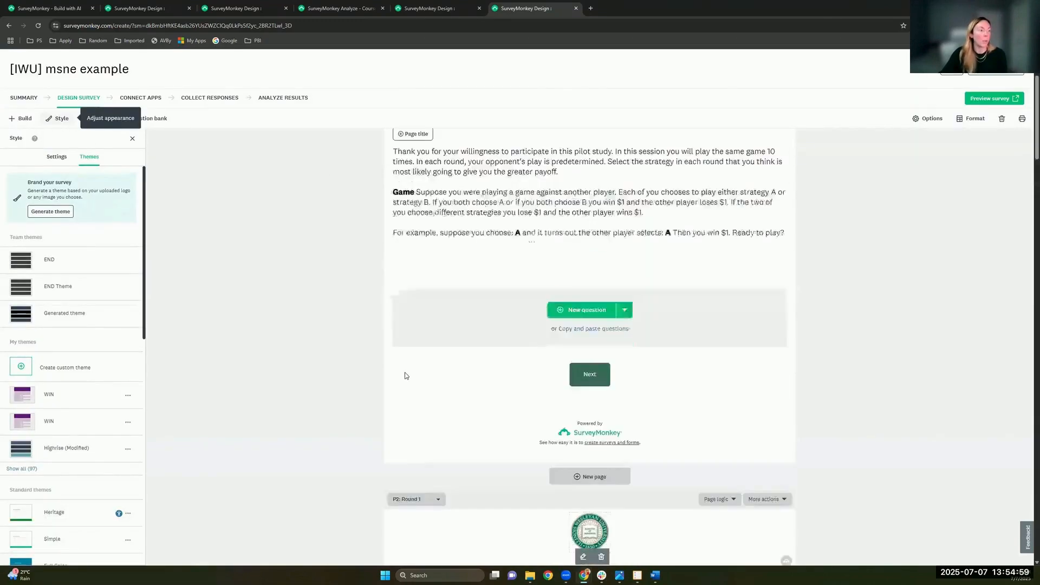
scroll(405, 372, "up", 1)
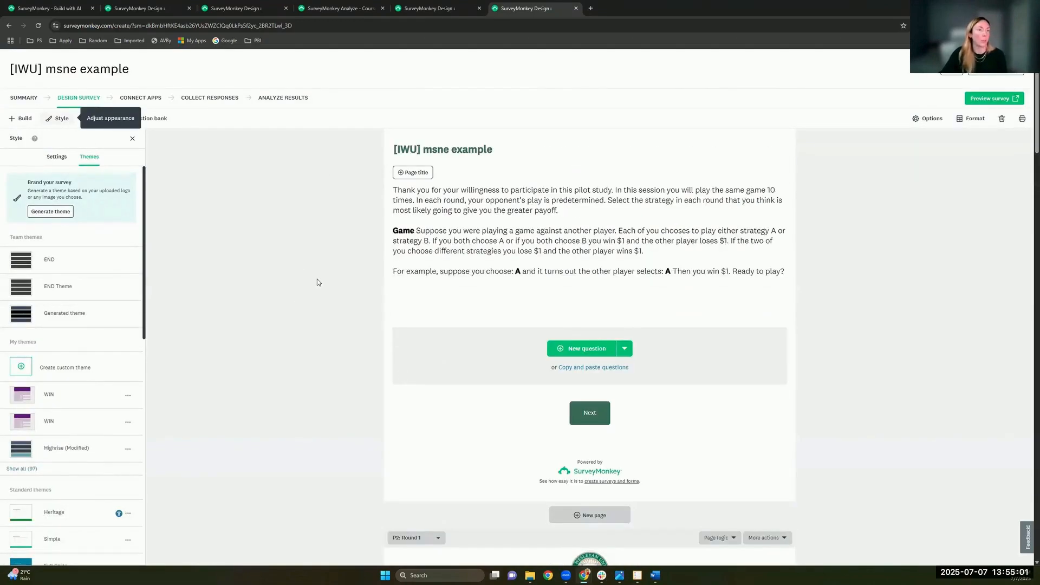
scroll(318, 282, "up", 2)
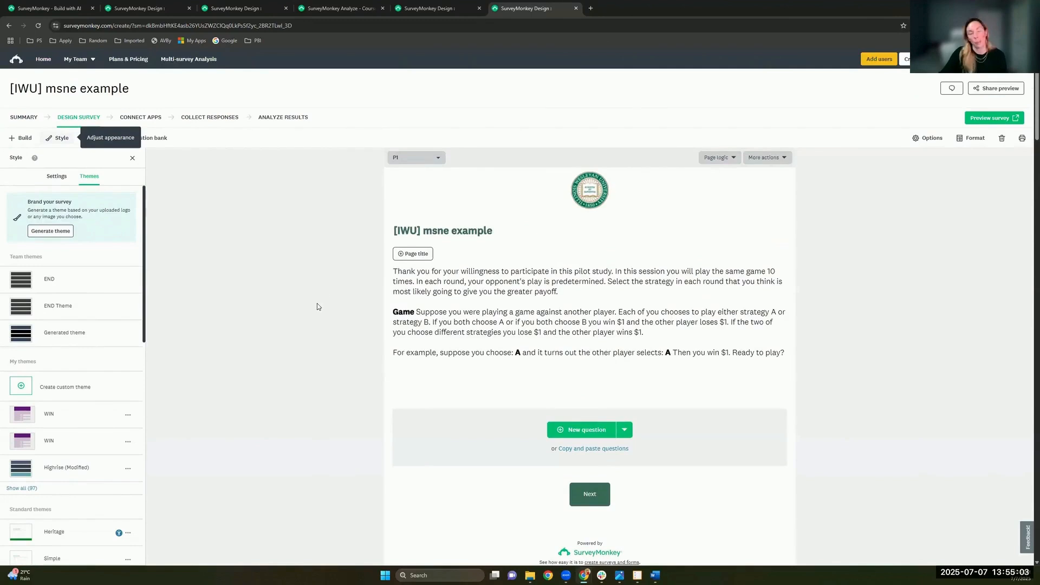
Step: Back in the Study Habits survey, start a simple quota on Page 1 based on Q3 about age
left_click(238, 8)
left_click(173, 2)
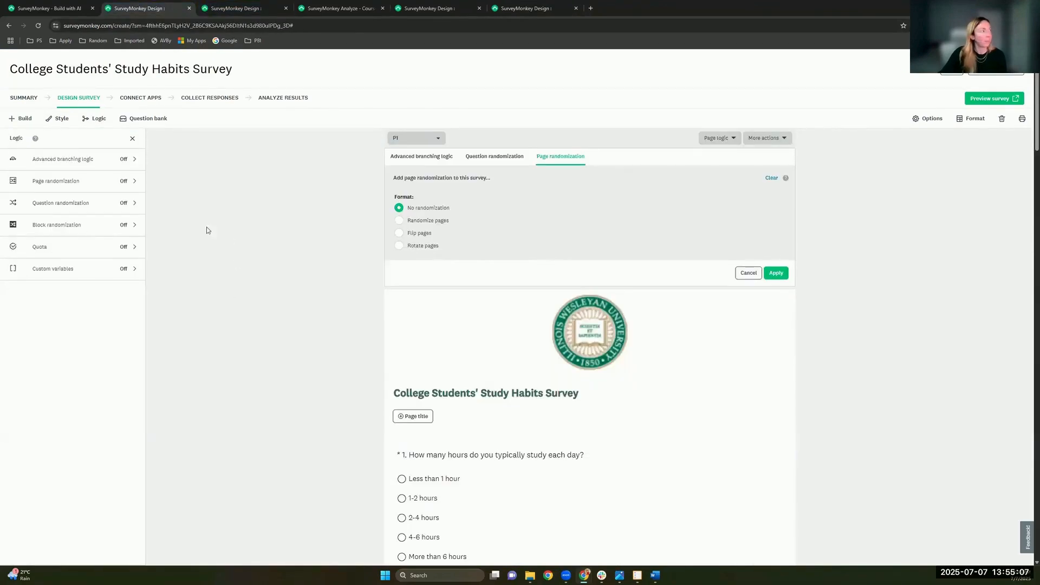
left_click(88, 247)
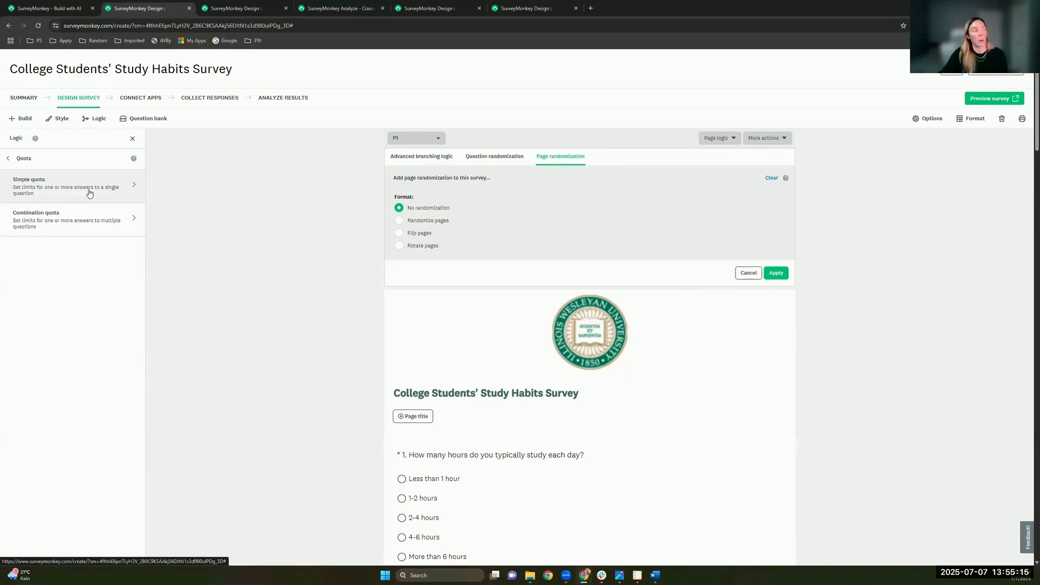
left_click(130, 202)
left_click(69, 237)
left_click(79, 261)
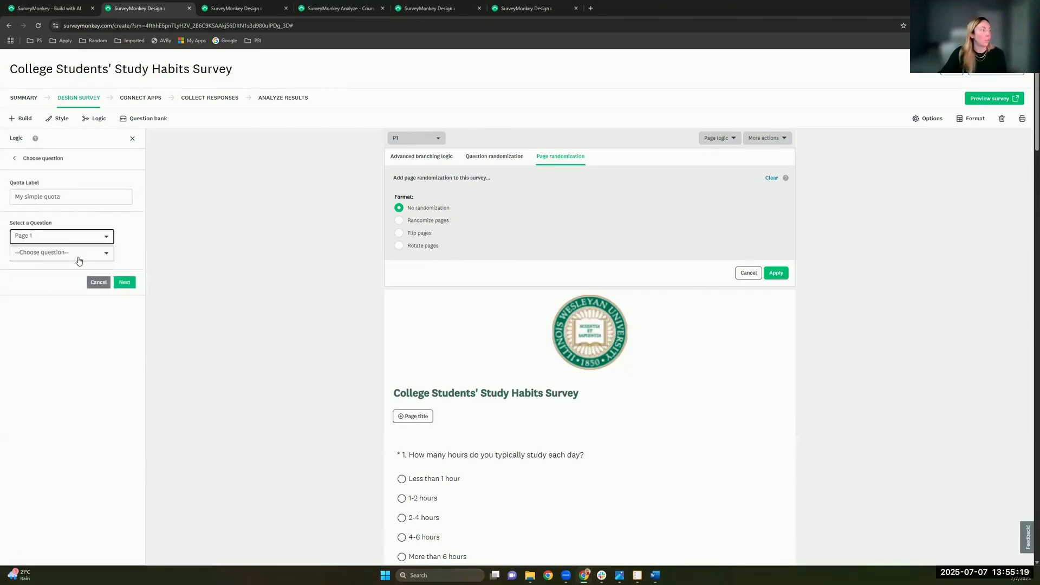
left_click(79, 261)
left_click(86, 252)
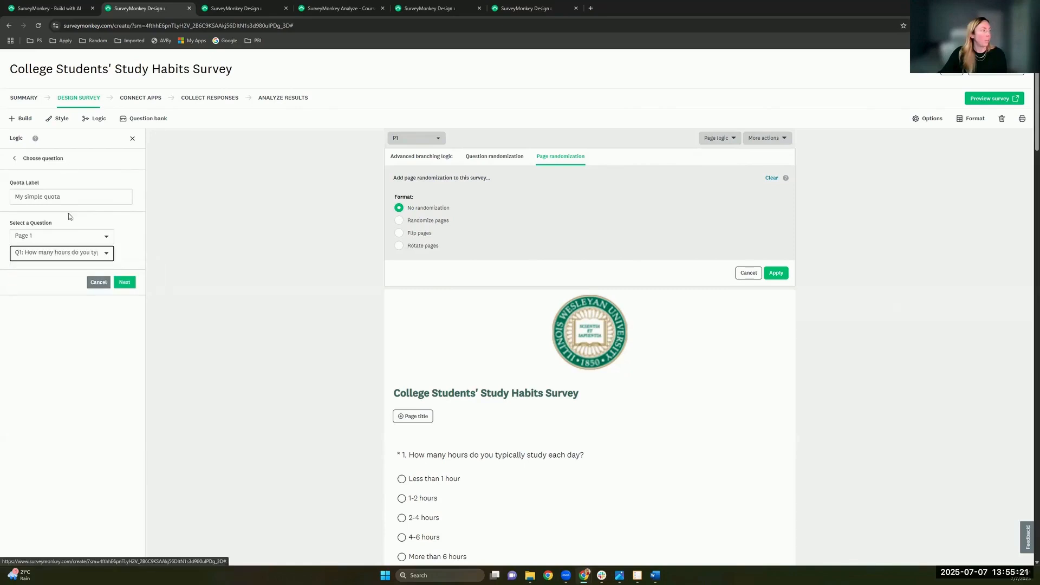
left_click(75, 254)
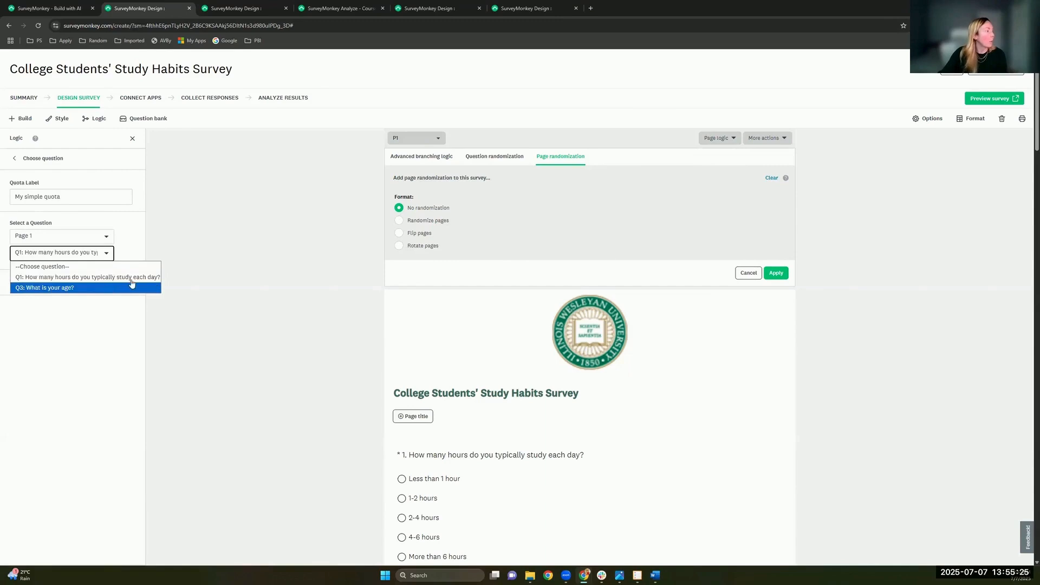
left_click(48, 288)
Step: Tick 18 to 24 as the quota answer, then discard the draft quota, leaving quotas off
left_click(124, 282)
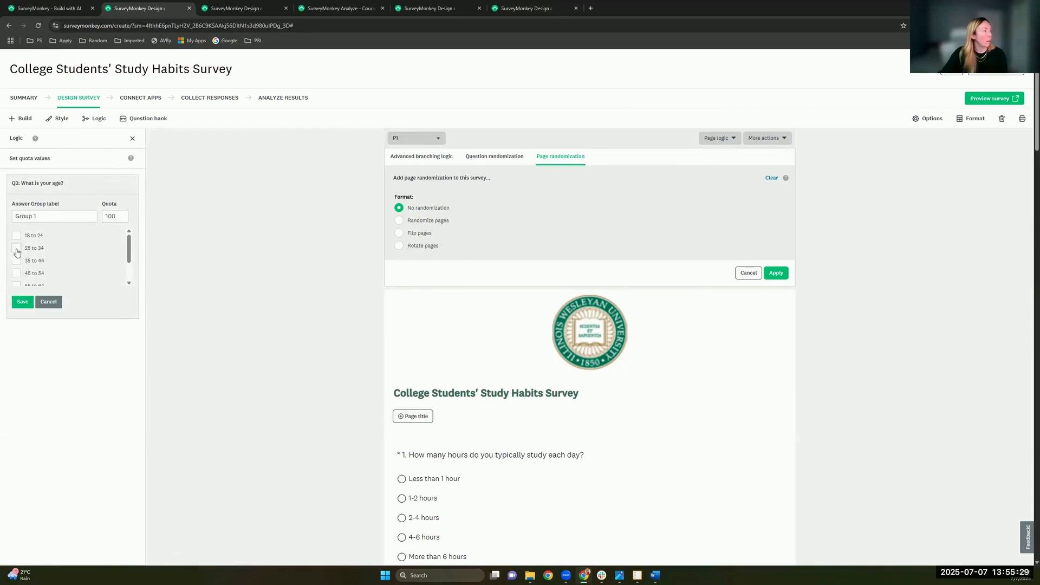
left_click(16, 235)
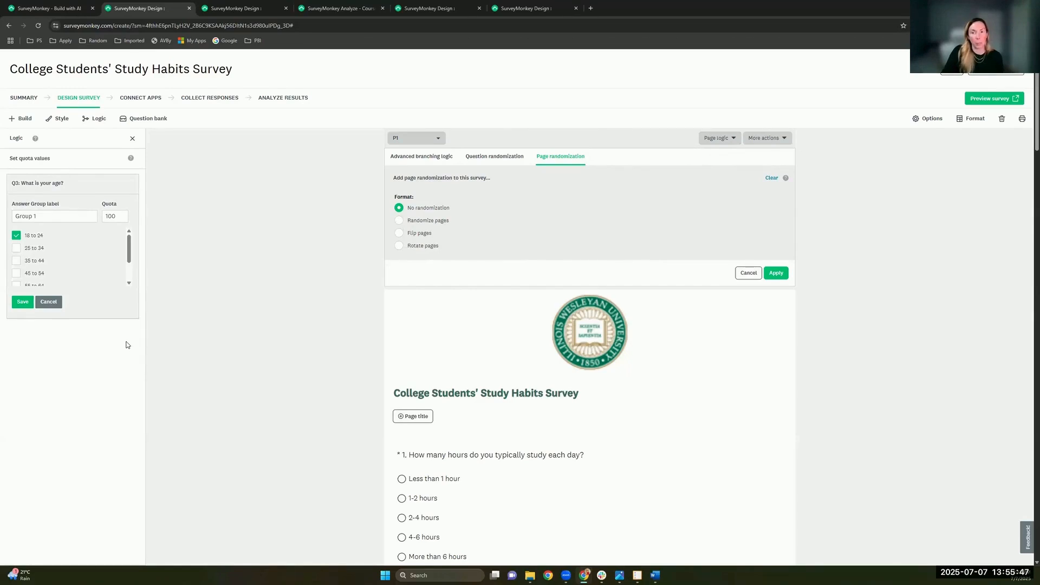
left_click(49, 301)
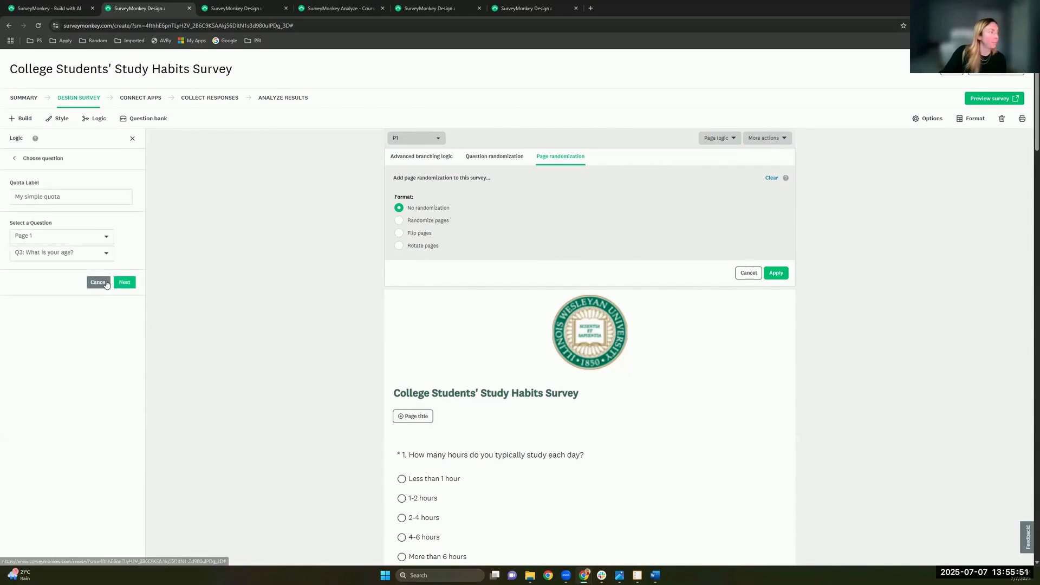
left_click(99, 282)
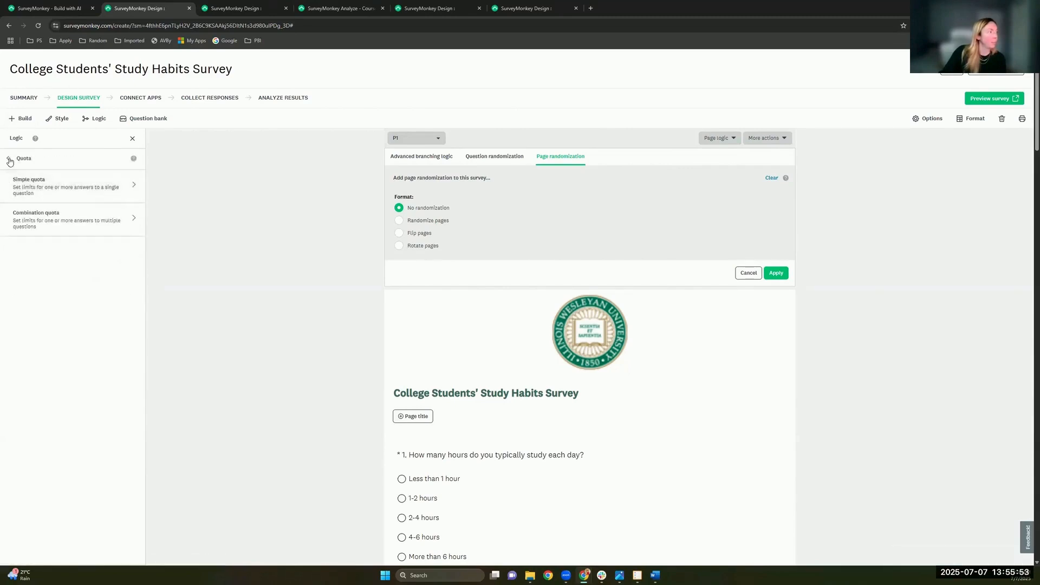
left_click(8, 158)
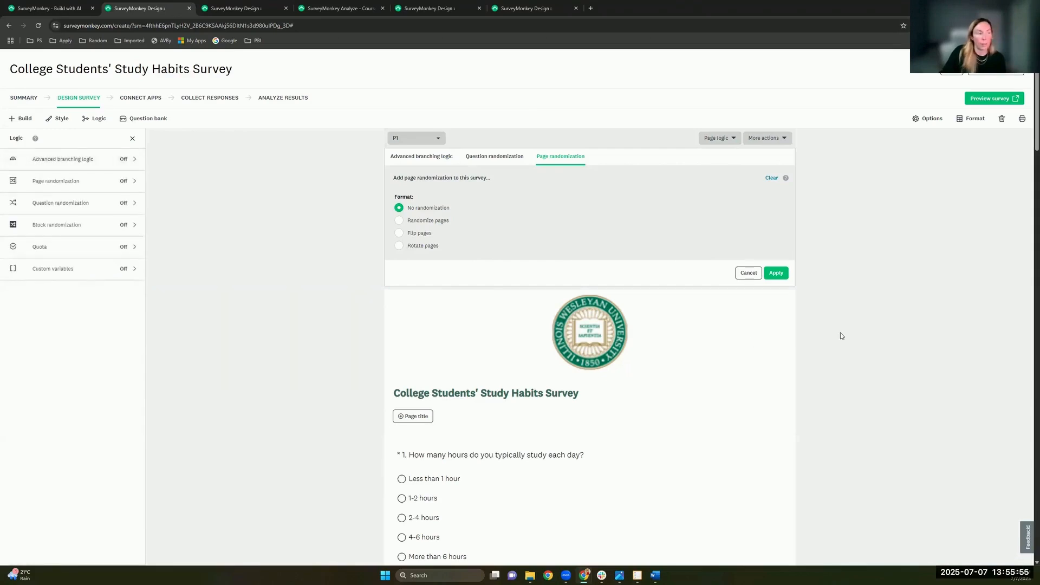
Step: Cancel page randomization and add a new Q5 as a Multiple Textboxes question
left_click(754, 273)
scroll(585, 283, "down", 4)
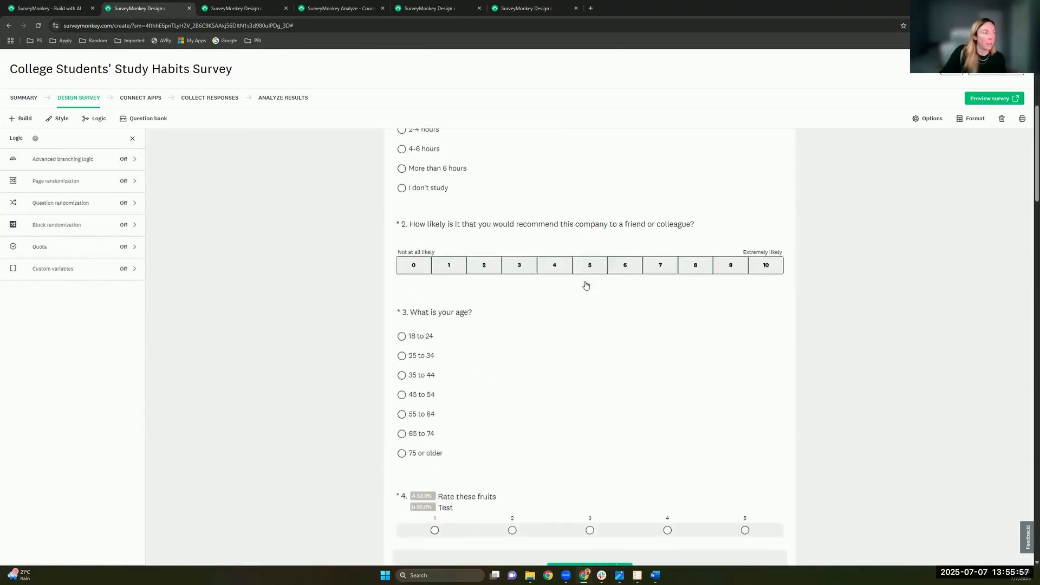
scroll(587, 285, "down", 5)
scroll(576, 332, "up", 1)
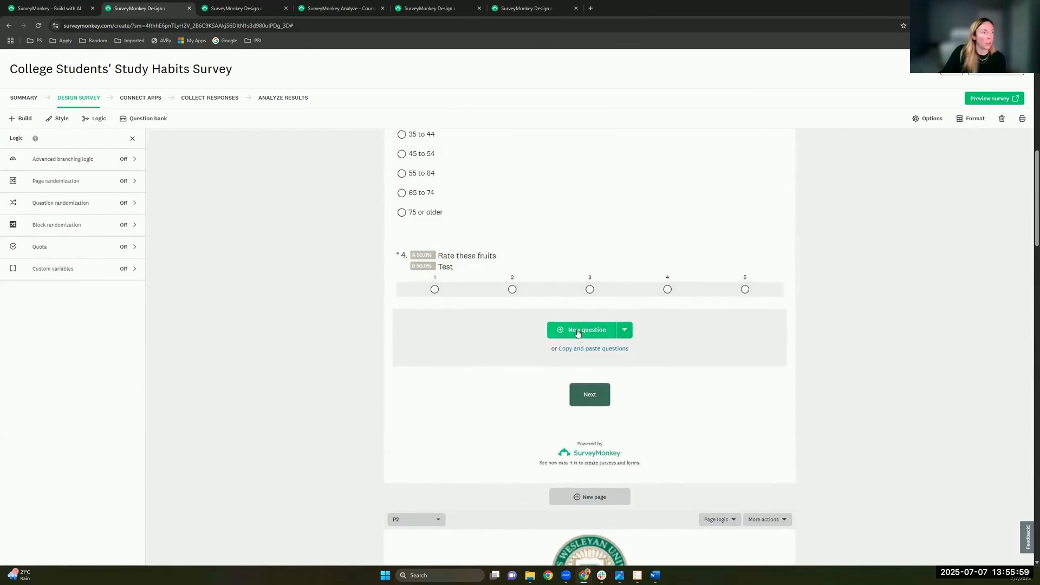
left_click(578, 333)
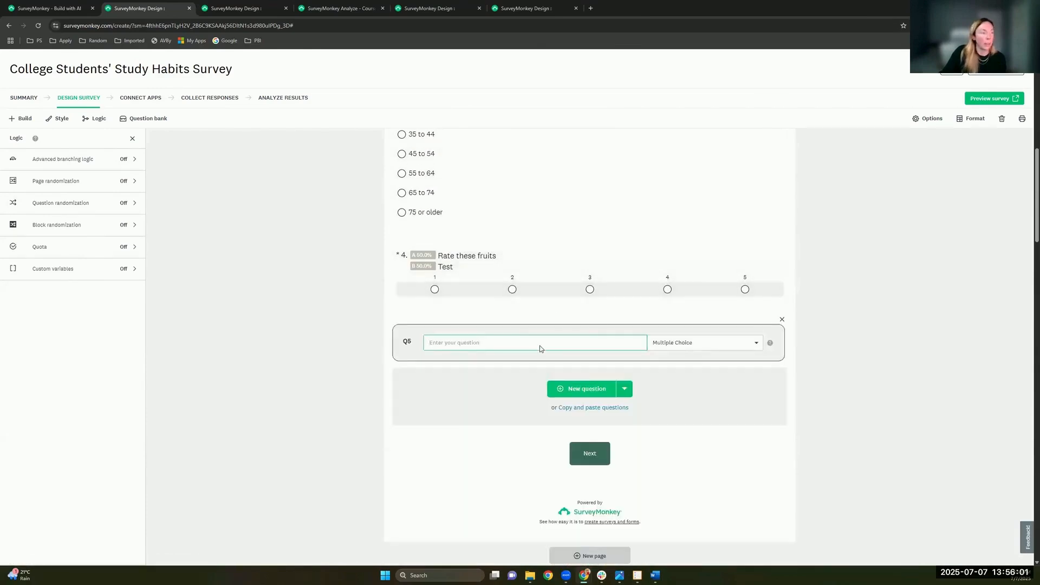
left_click(699, 343)
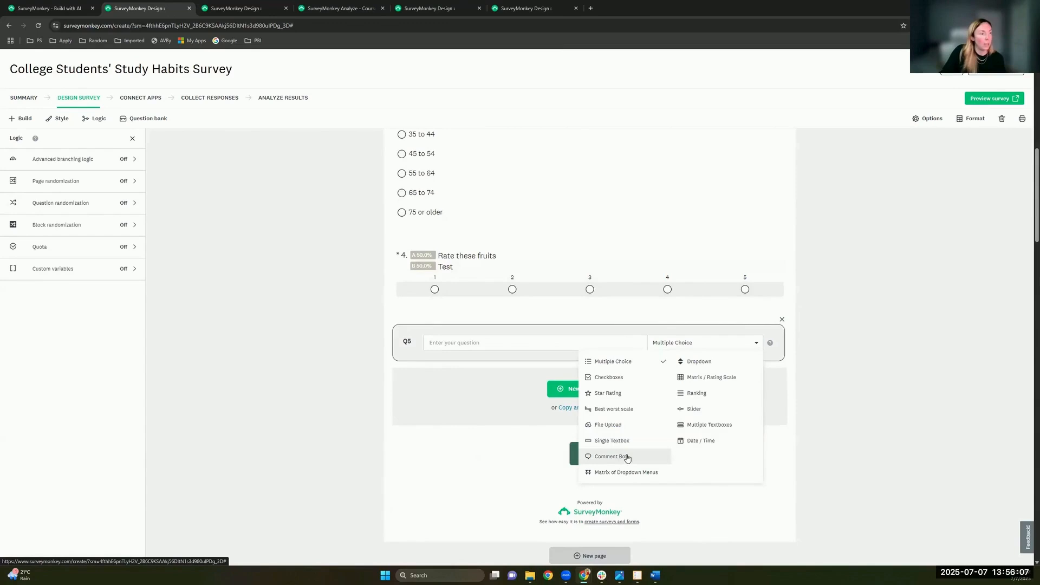
left_click(696, 425)
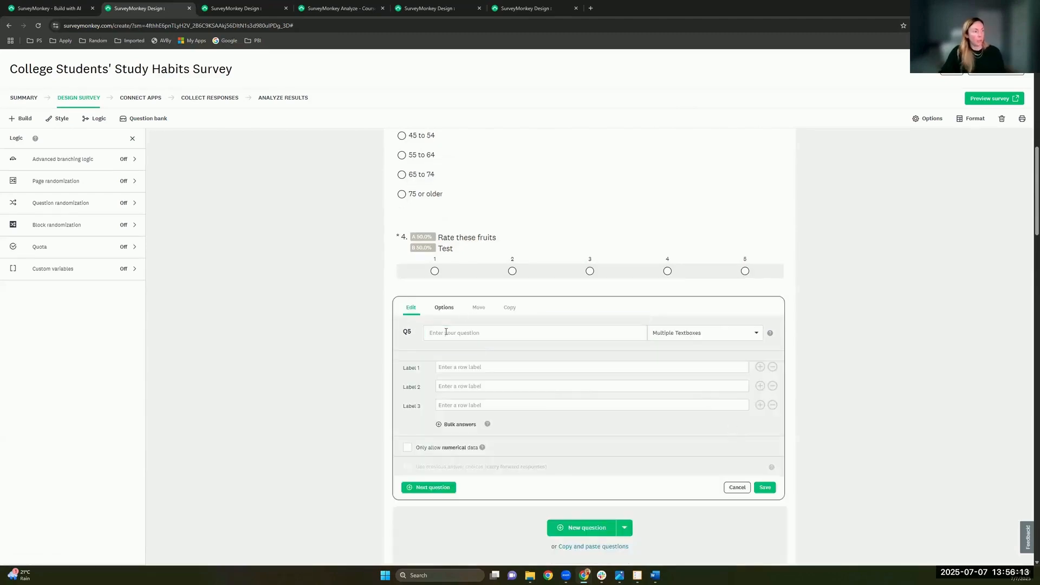
Step: Title Q5 'Text Example' and label its rows A, B and C
type("T")
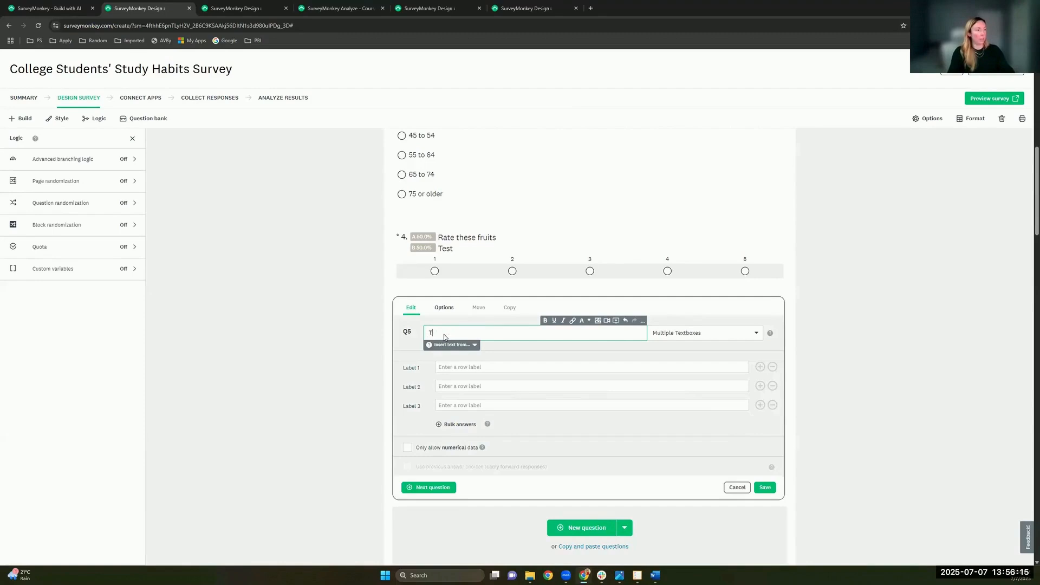
type("ext Example")
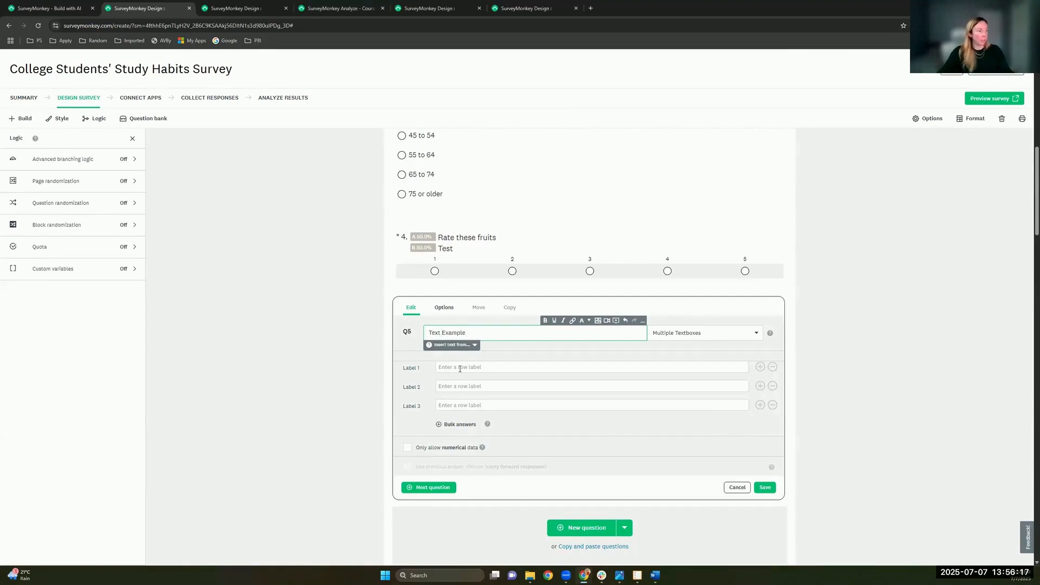
left_click(460, 371)
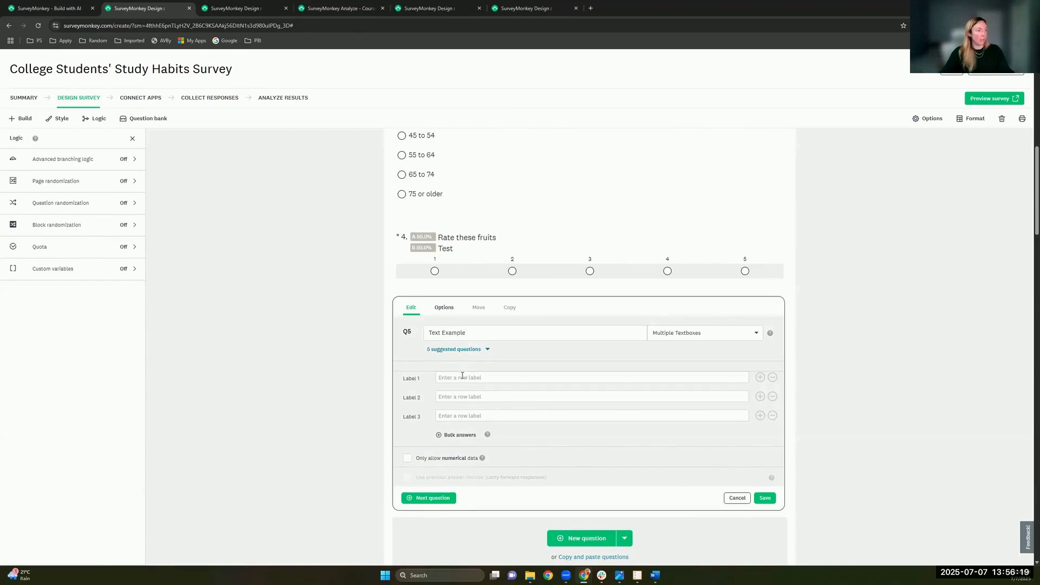
left_click(461, 377)
type("A")
left_click(462, 391)
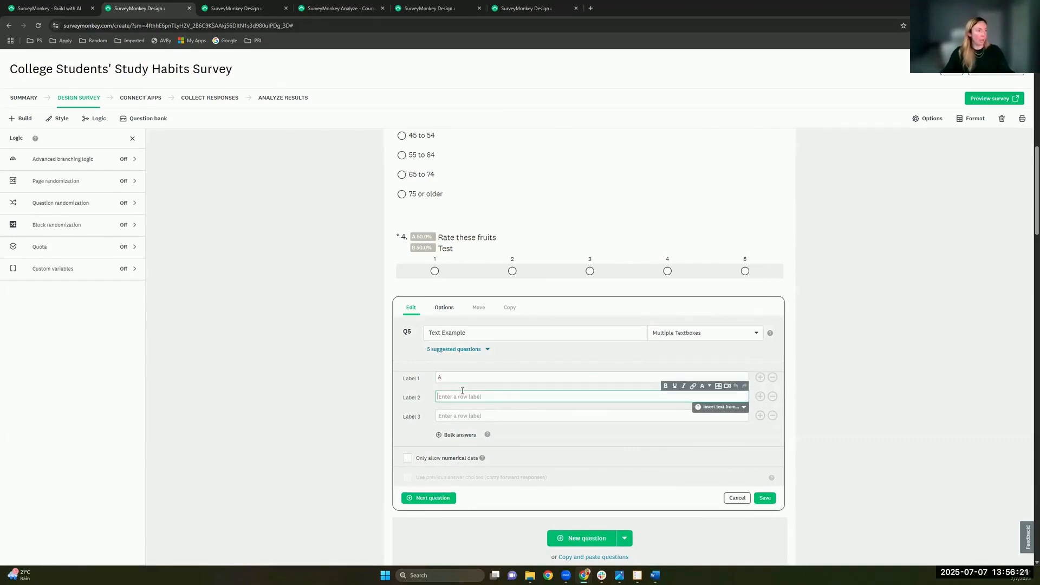
type("B")
left_click(455, 416)
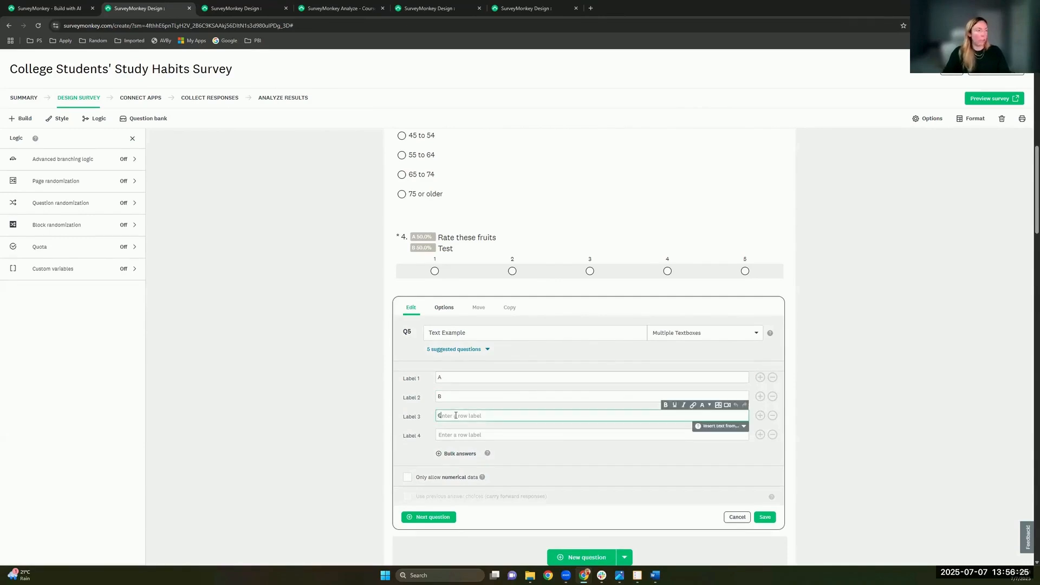
type("C")
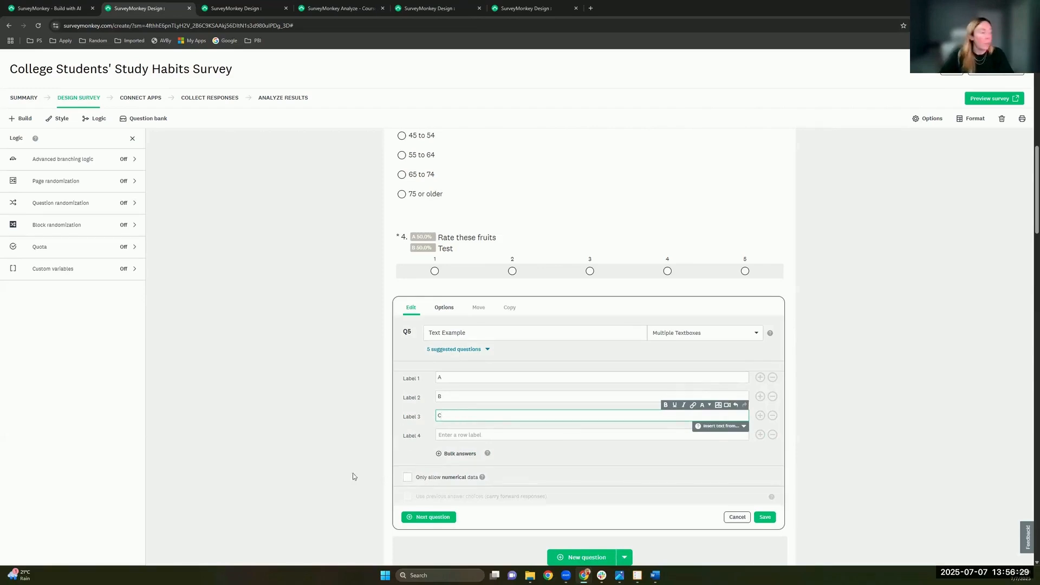
Step: Restrict Q5 answers to numerical data only and edit the validation message
left_click(408, 478)
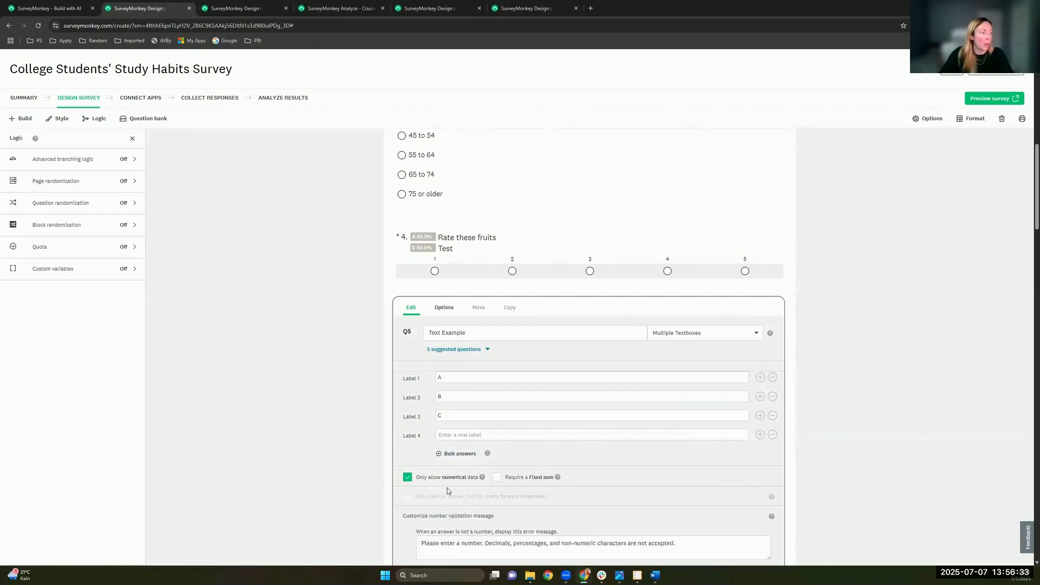
scroll(447, 489, "down", 2)
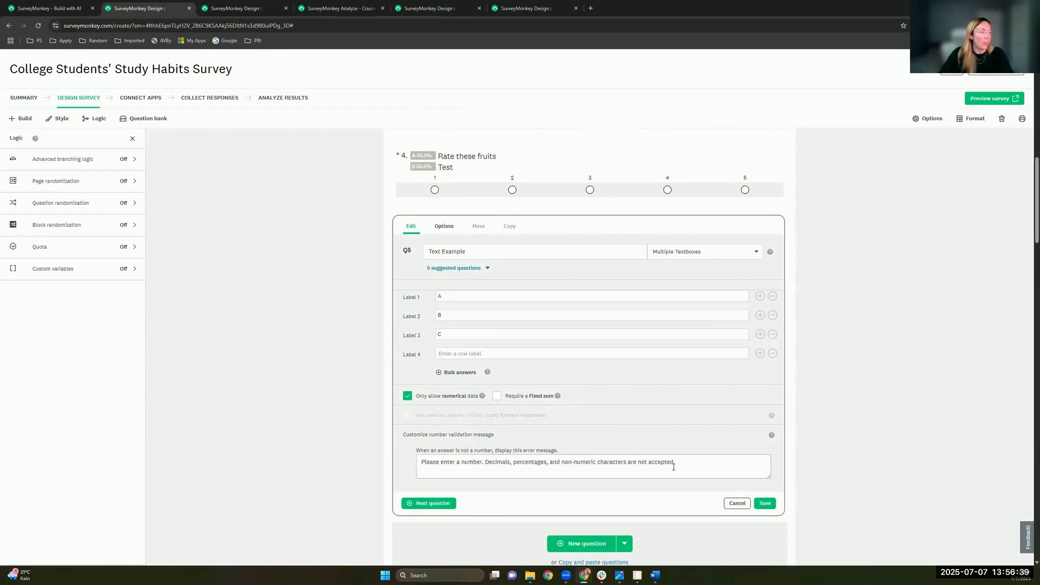
left_click_drag(694, 463, 424, 461)
left_click(430, 462)
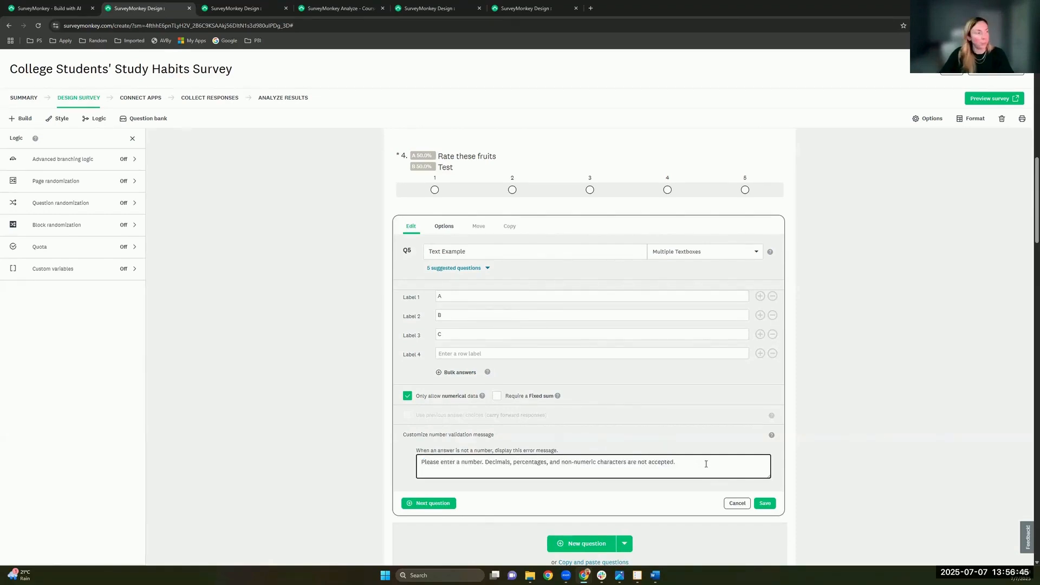
Step: Swap Q5's numerical-only restriction for 'an email address' answer validation and save it
left_click(408, 397)
left_click(444, 226)
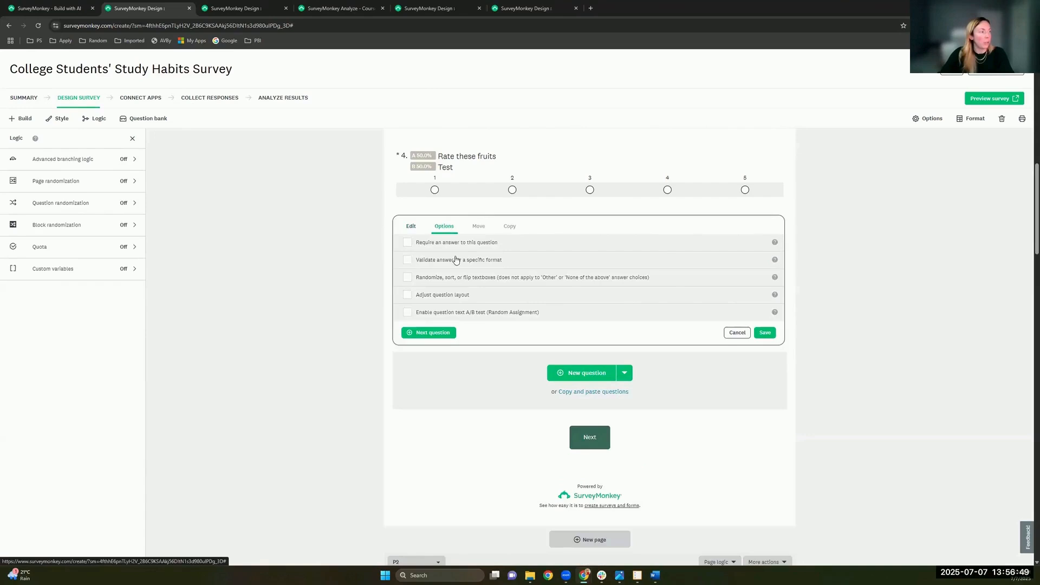
left_click(428, 260)
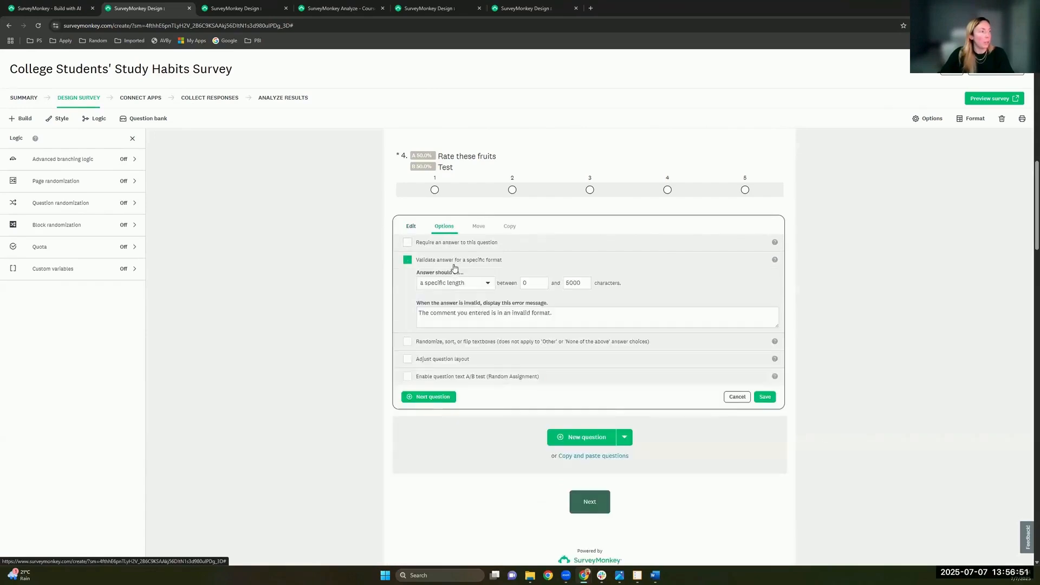
left_click(485, 286)
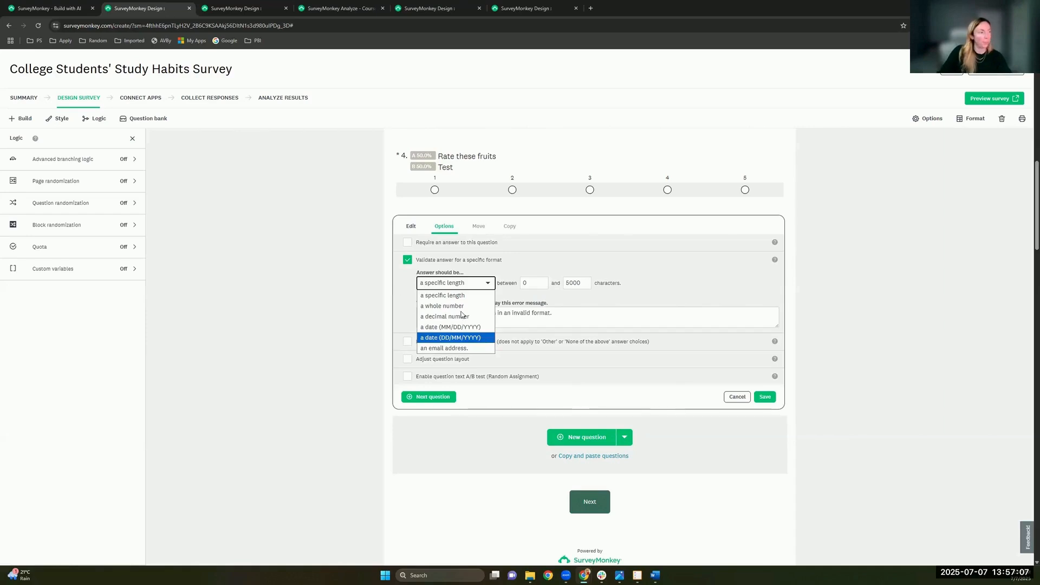
left_click(597, 368)
left_click(450, 359)
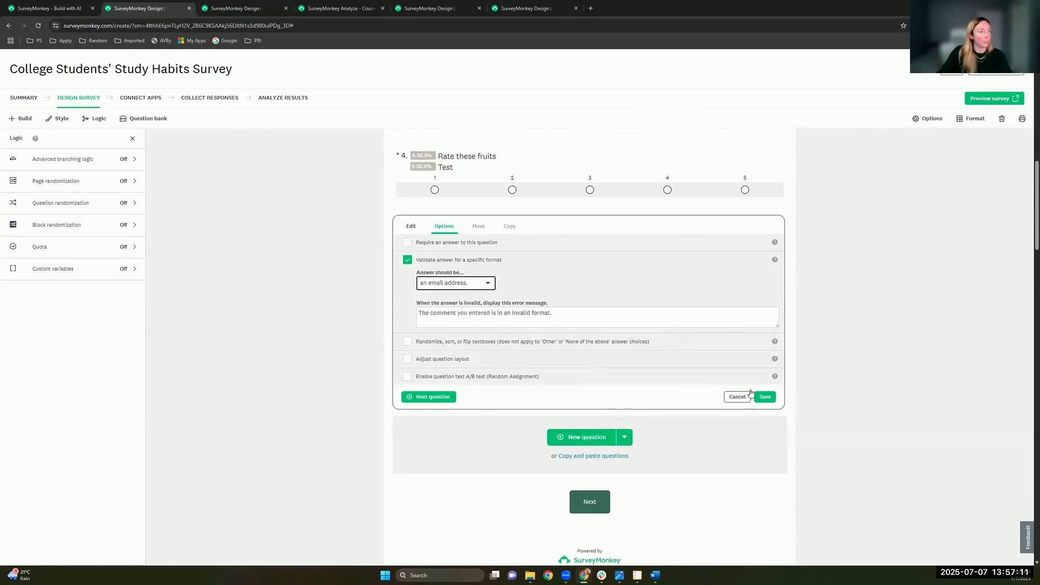
left_click(767, 401)
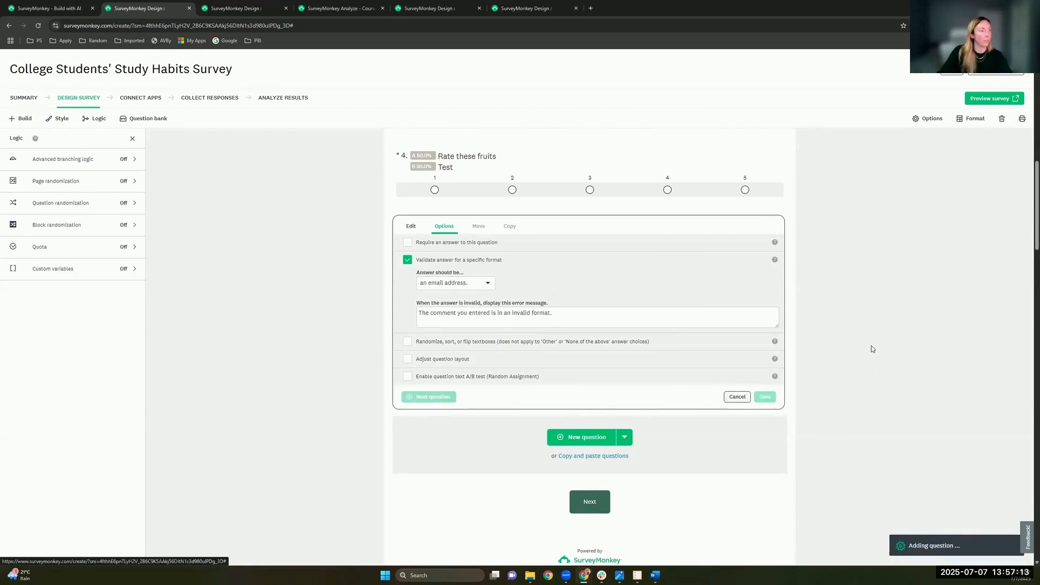
scroll(611, 353, "up", 2)
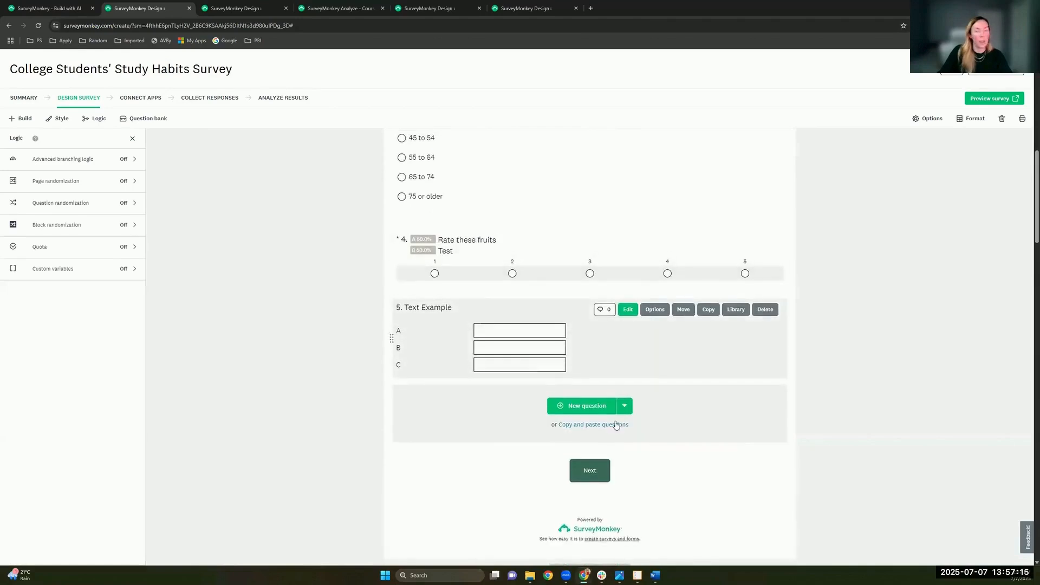
scroll(617, 425, "up", 2)
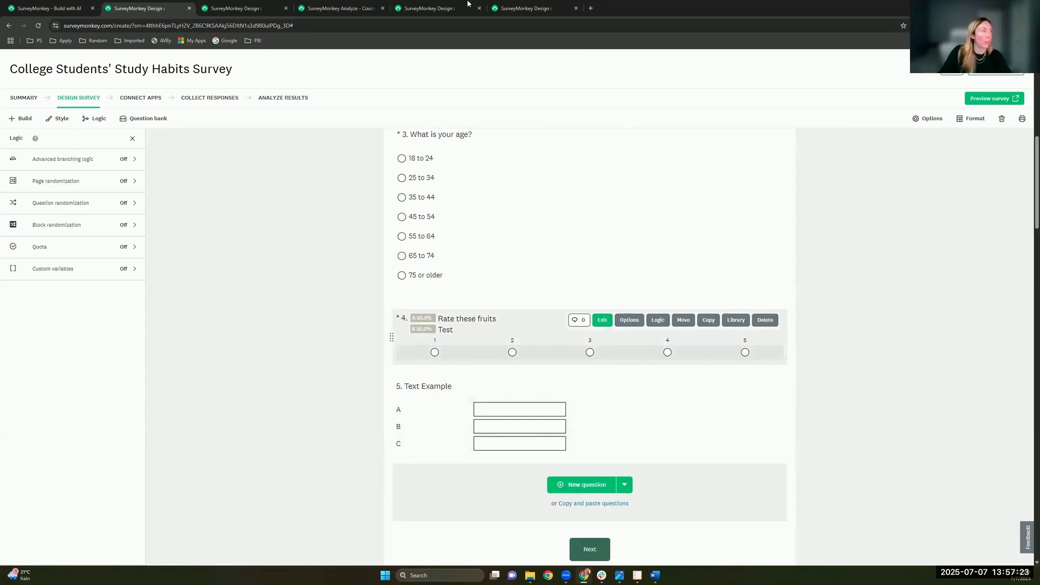
scroll(596, 325, "down", 1)
Step: In Zeke's Project Demo survey, open and close the Q2 reservation-price slider question
left_click(514, 7)
left_click(431, 6)
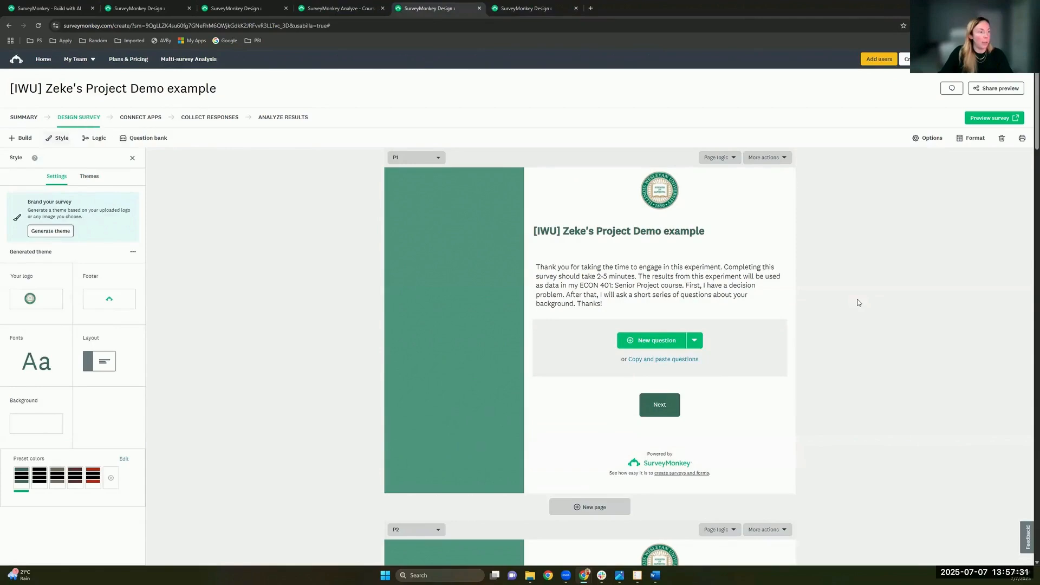
scroll(858, 303, "down", 5)
scroll(865, 304, "down", 10)
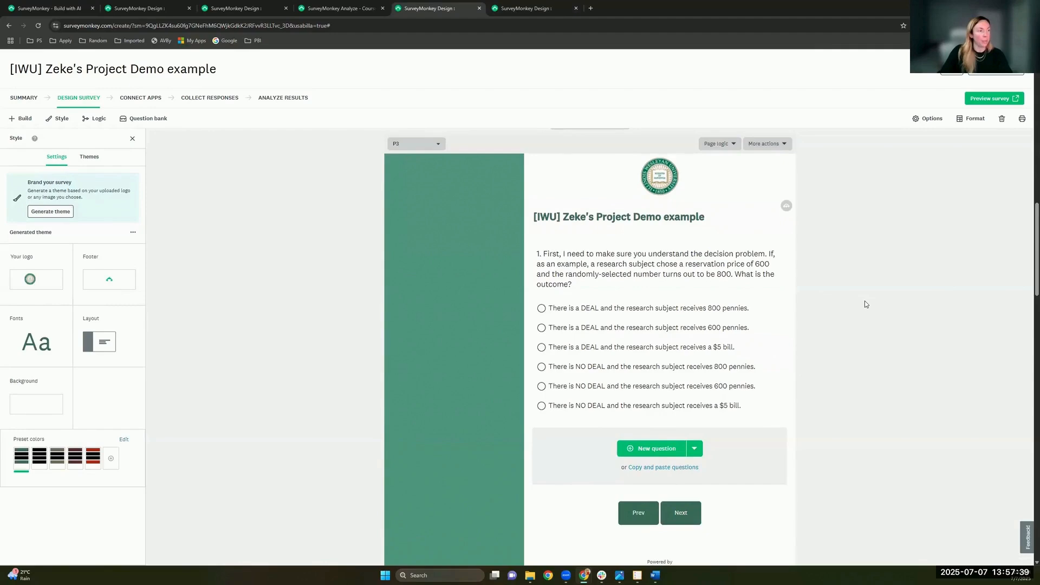
scroll(865, 304, "down", 10)
scroll(865, 303, "down", 1)
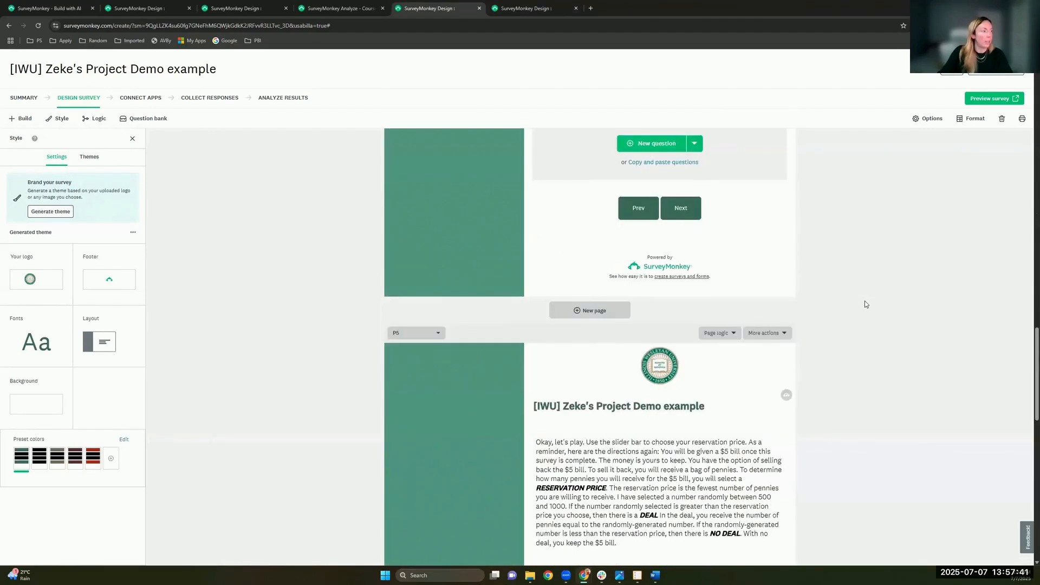
scroll(865, 304, "down", 5)
scroll(865, 304, "down", 1)
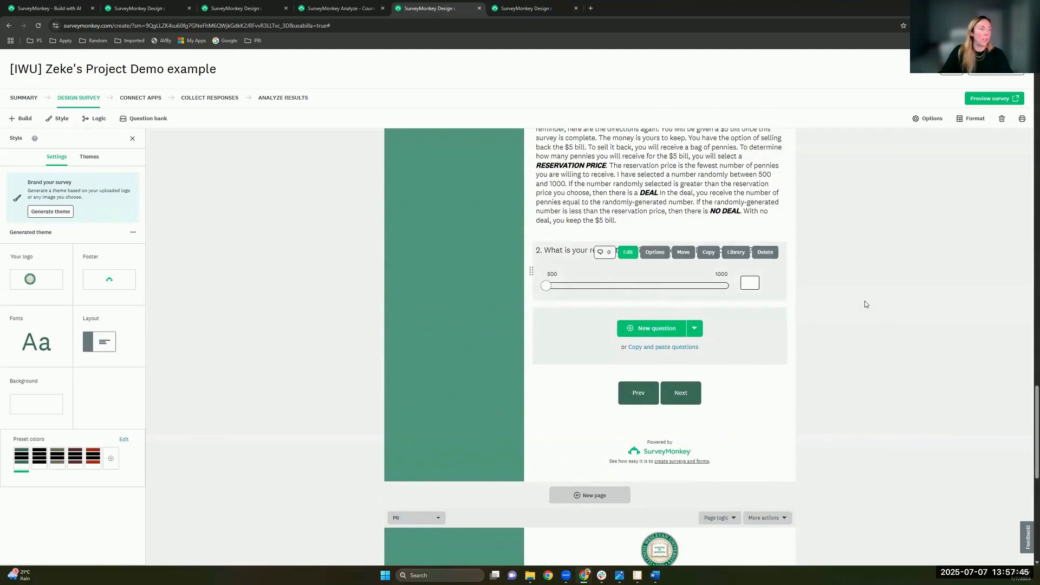
left_click(628, 253)
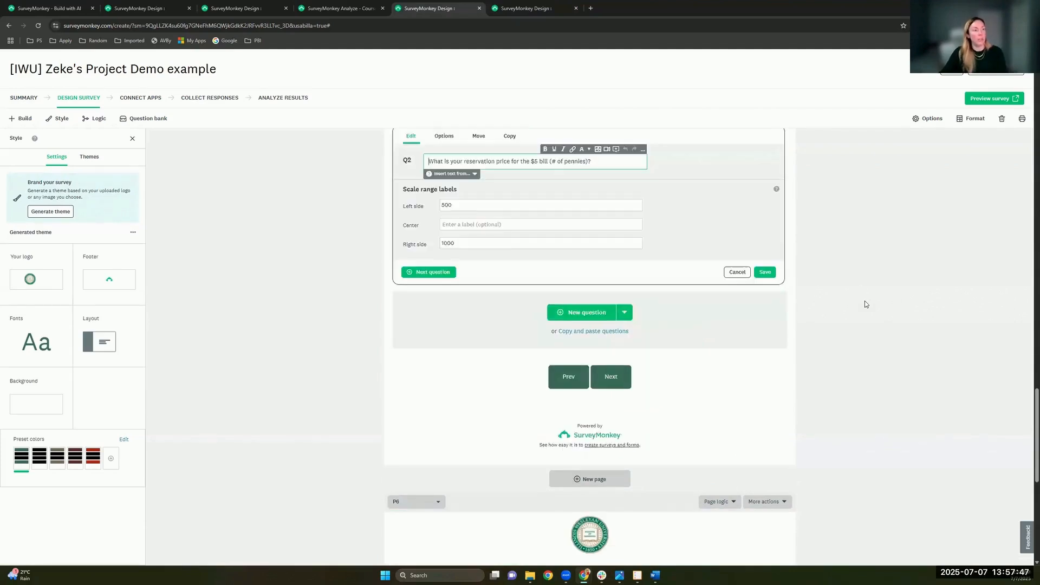
scroll(864, 304, "up", 1)
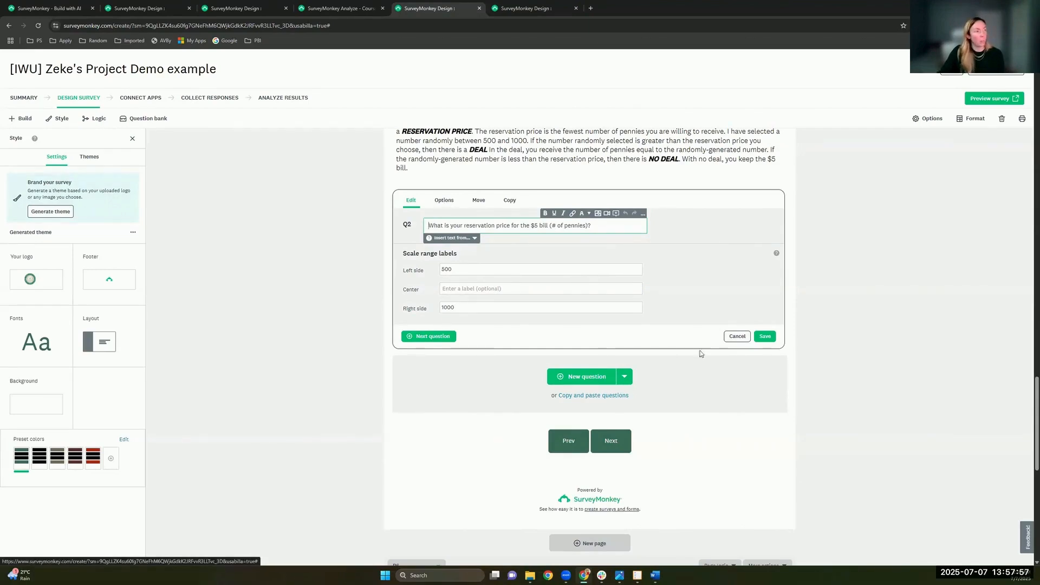
left_click(732, 337)
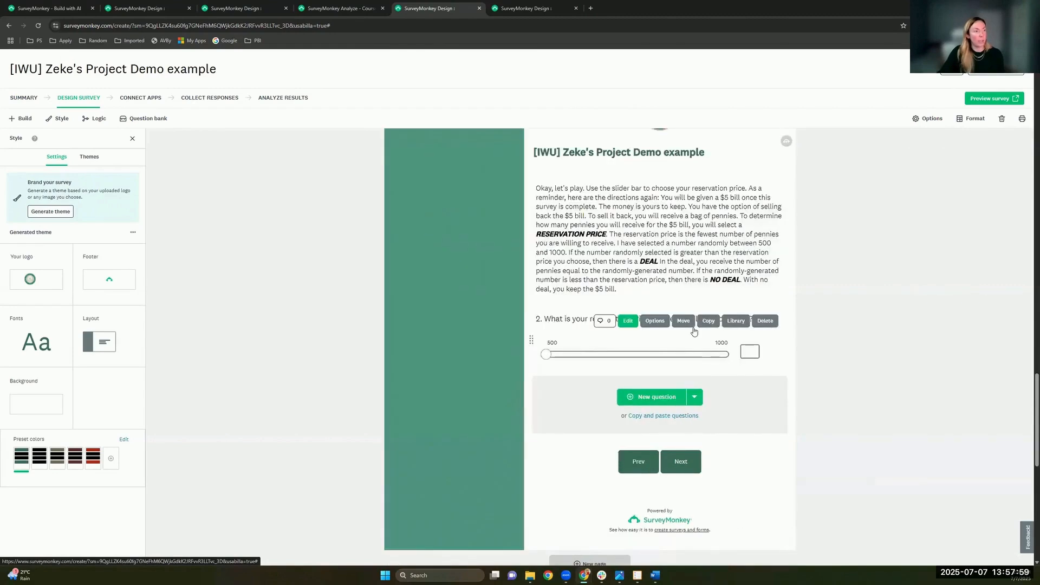
Step: Review Q2's slider range and step settings without saving, then go to the Course Evaluation Example survey
left_click(625, 324)
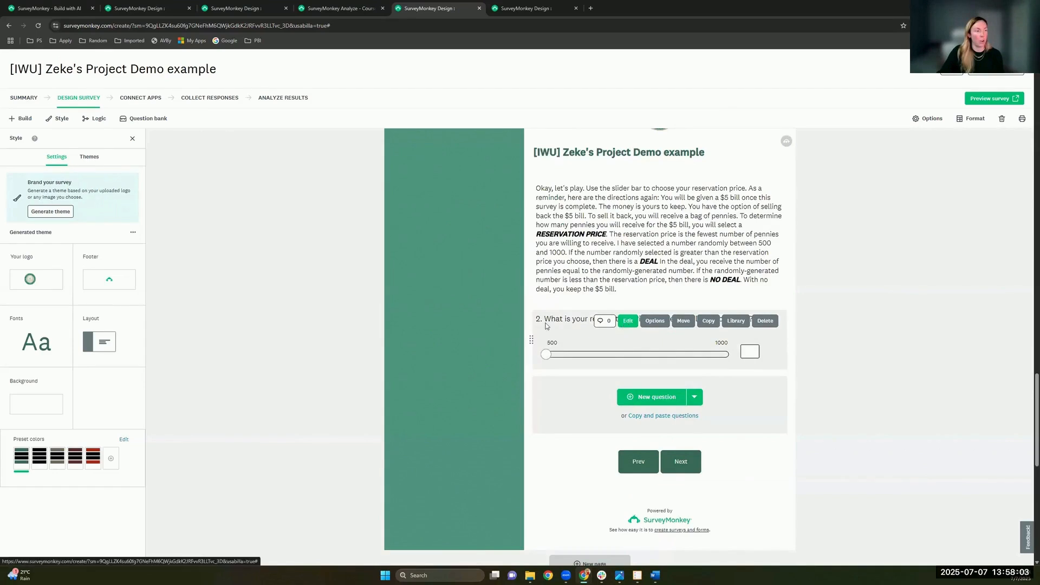
left_click(444, 285)
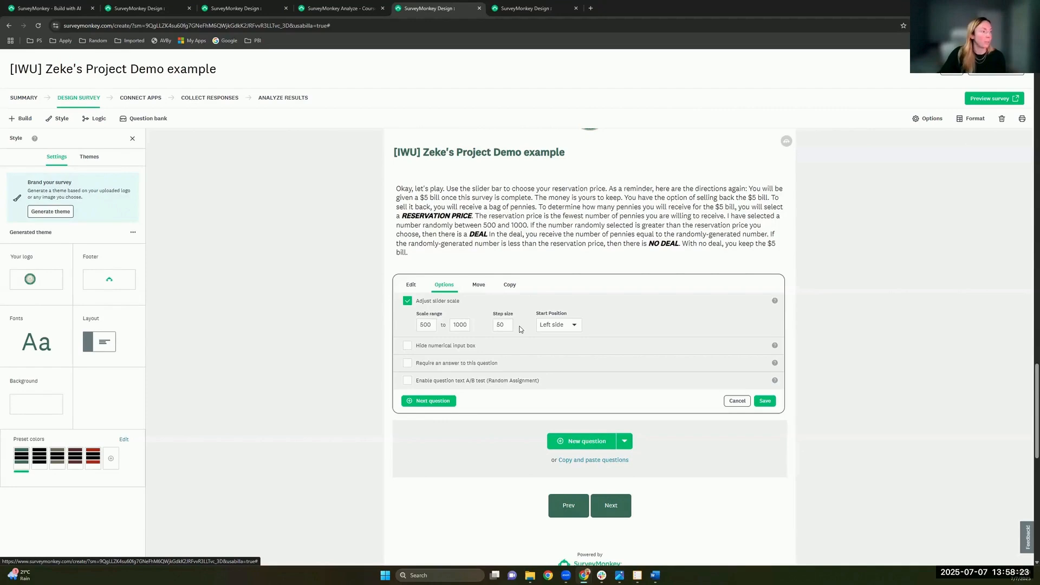
left_click(736, 401)
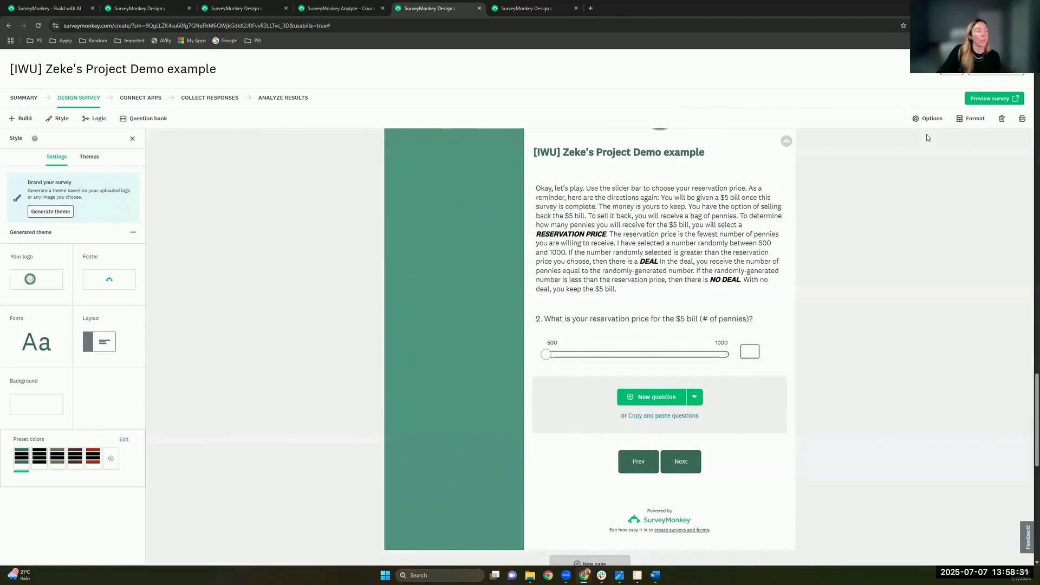
left_click(346, 8)
left_click(236, 8)
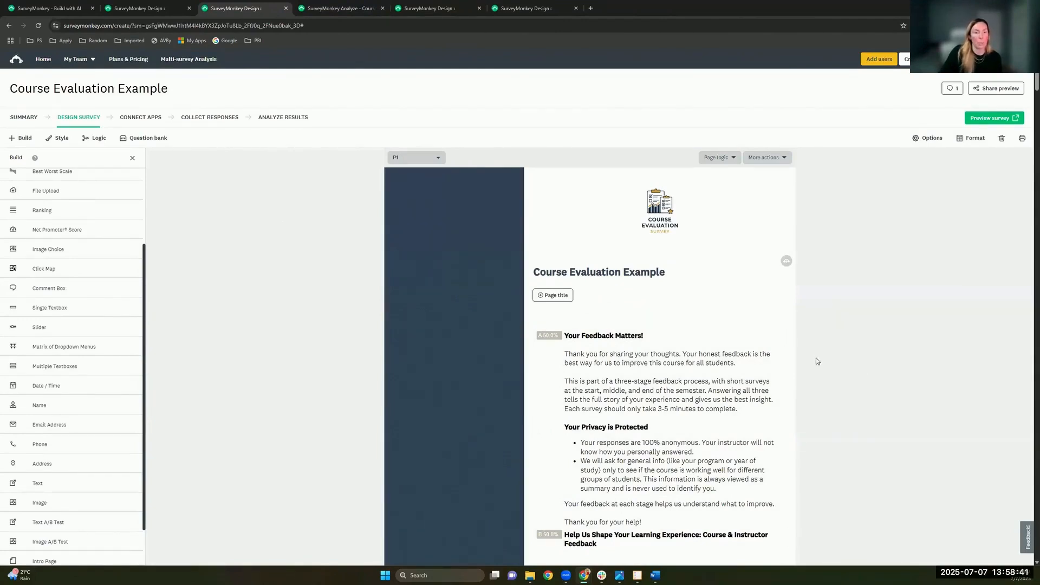
scroll(817, 360, "down", 1)
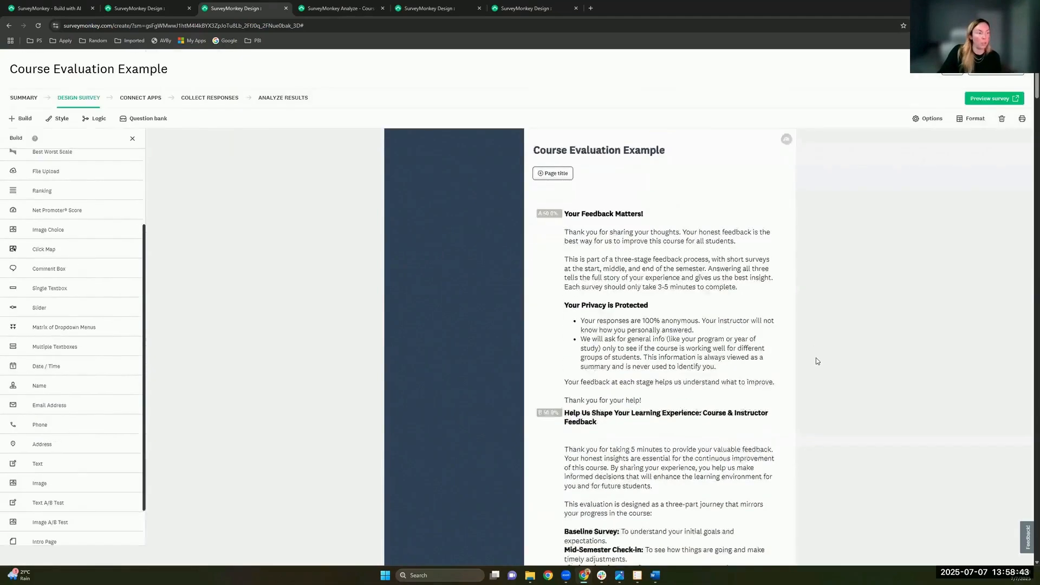
scroll(816, 361, "down", 4)
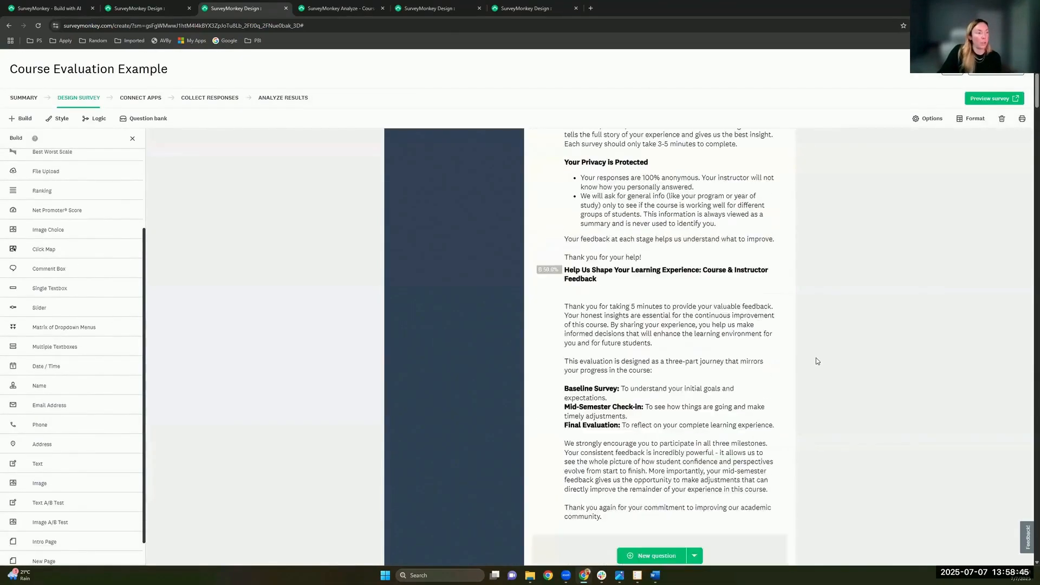
scroll(817, 361, "down", 10)
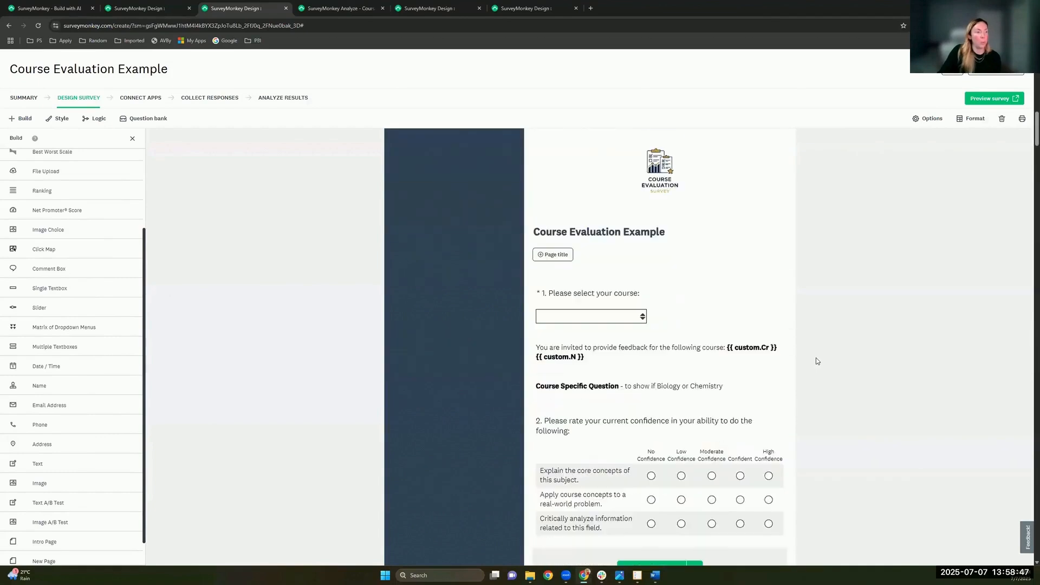
scroll(816, 358, "down", 1)
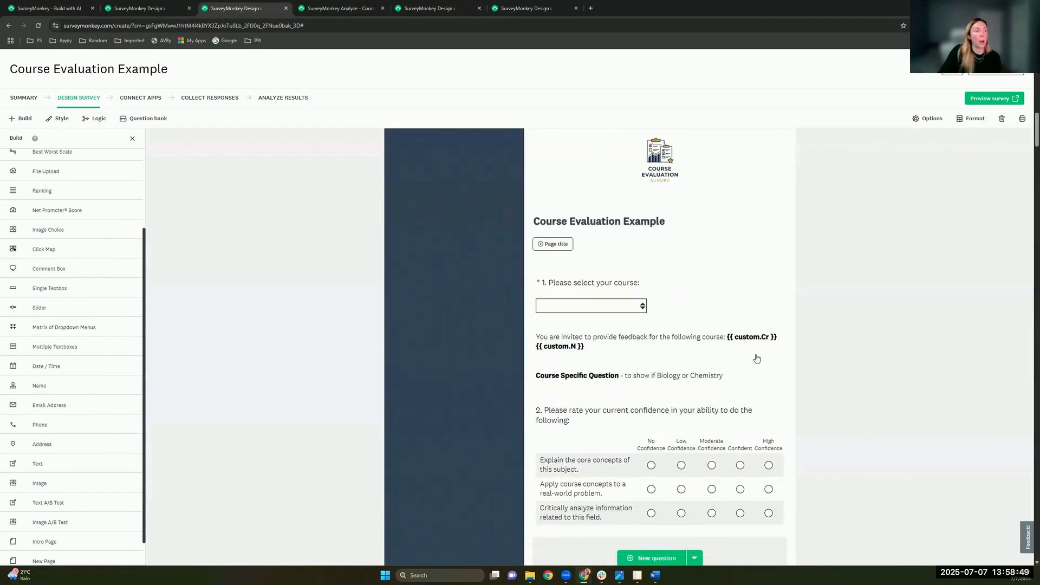
mouse_move(772, 360)
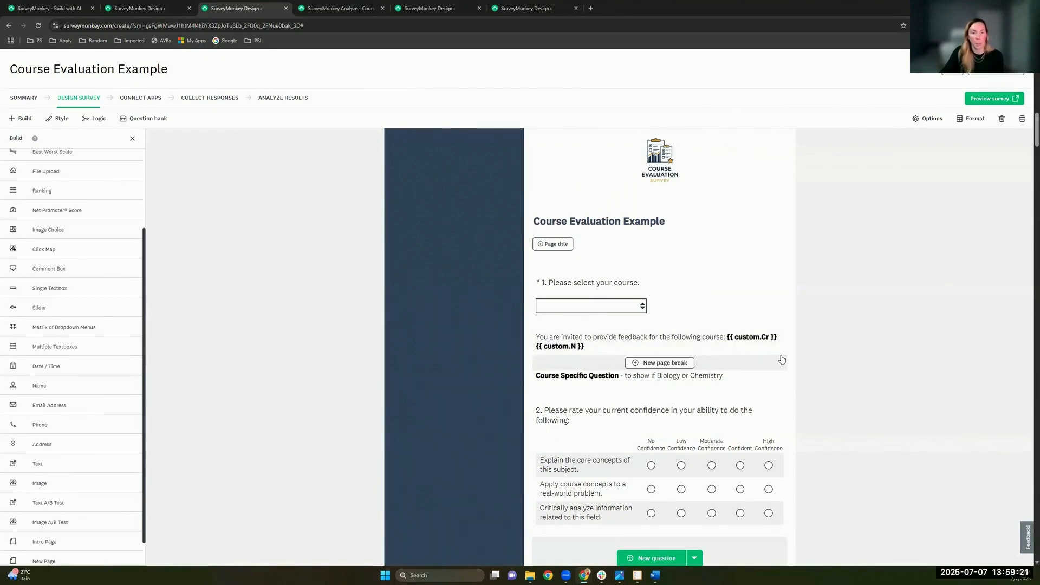
scroll(782, 359, "down", 1)
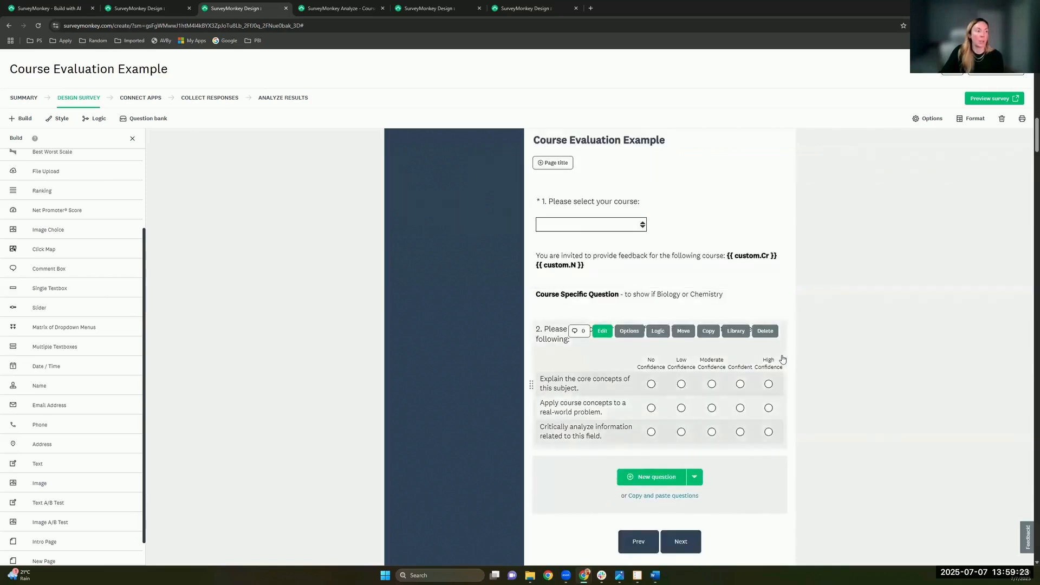
scroll(782, 359, "down", 2)
scroll(782, 359, "down", 3)
scroll(783, 360, "down", 4)
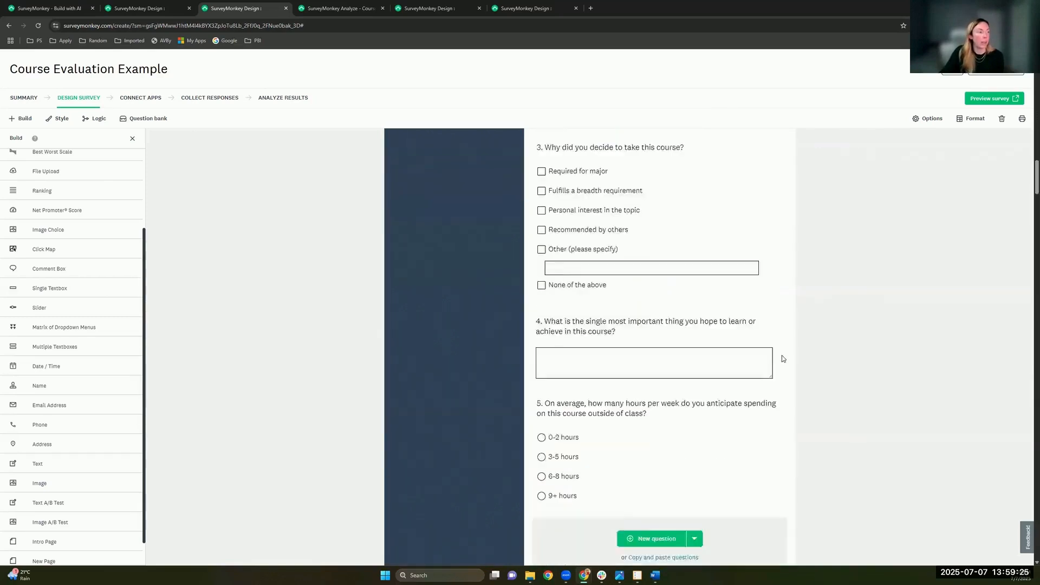
scroll(782, 359, "up", 1)
scroll(782, 359, "down", 2)
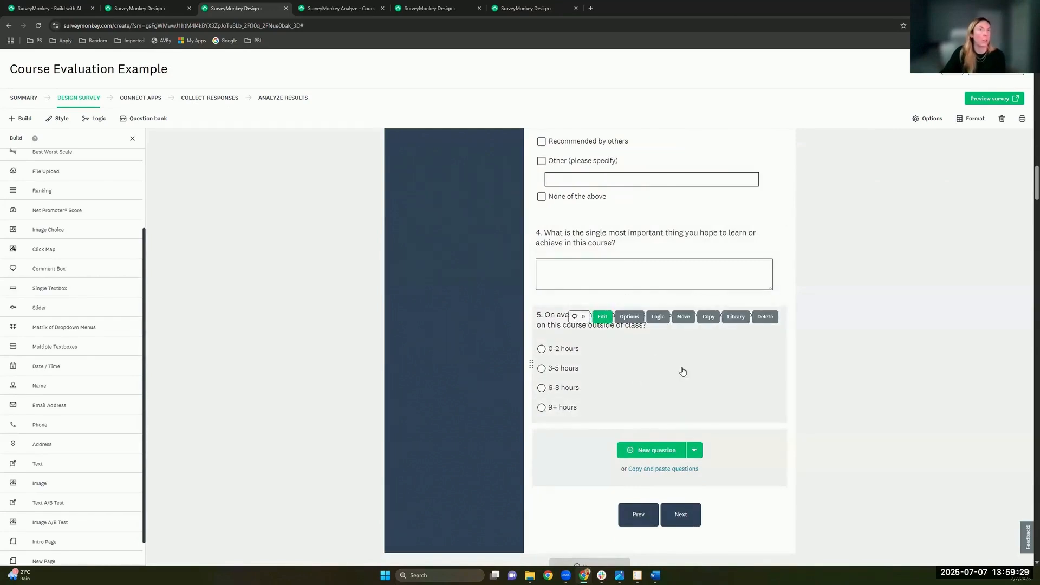
scroll(682, 372, "down", 1)
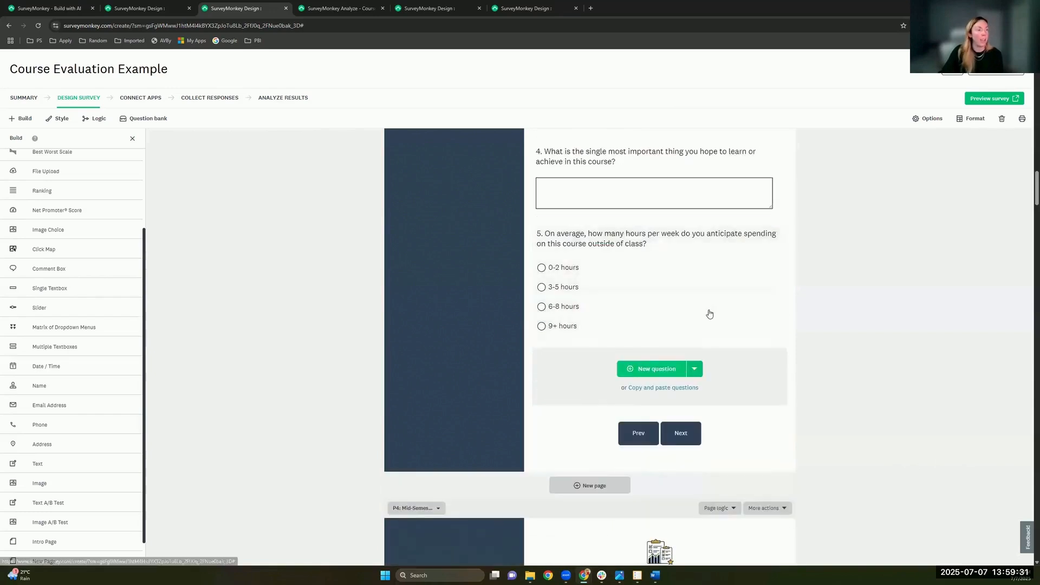
scroll(712, 313, "up", 2)
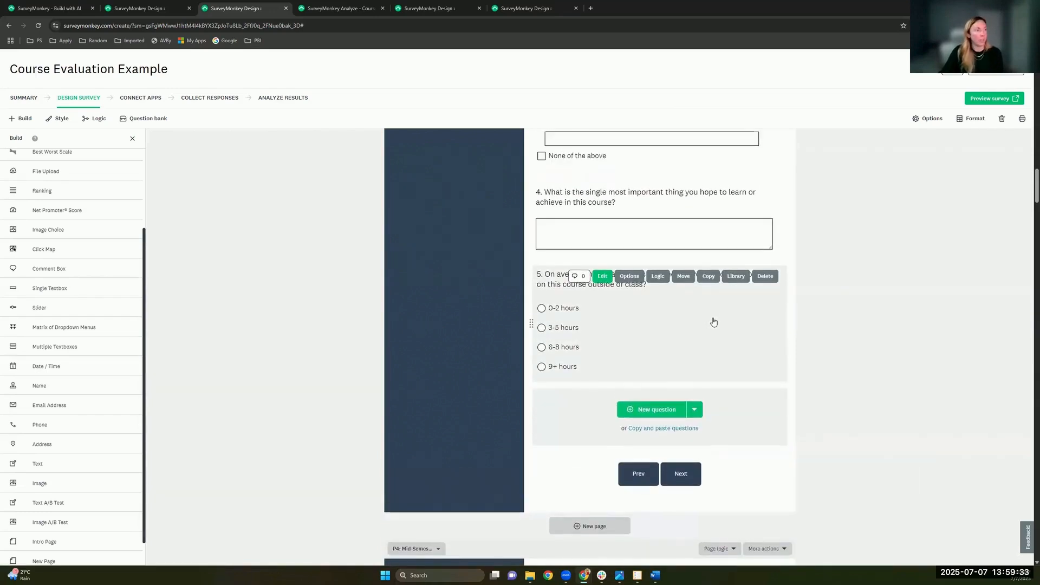
Step: Open Q5 on weekly hours for editing, then view the 55-respondent question summaries in Analyze
left_click(752, 401)
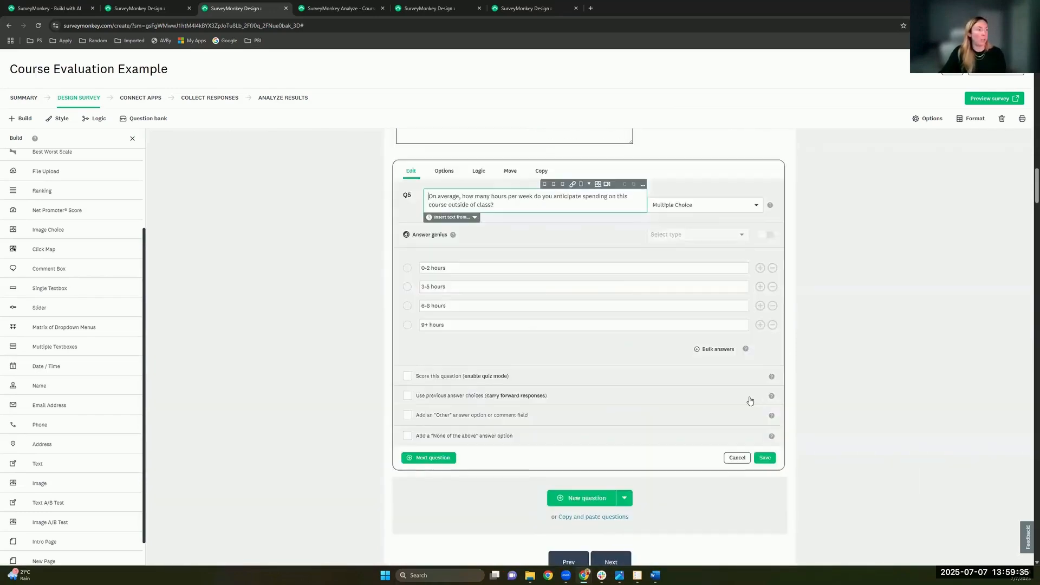
left_click(504, 195)
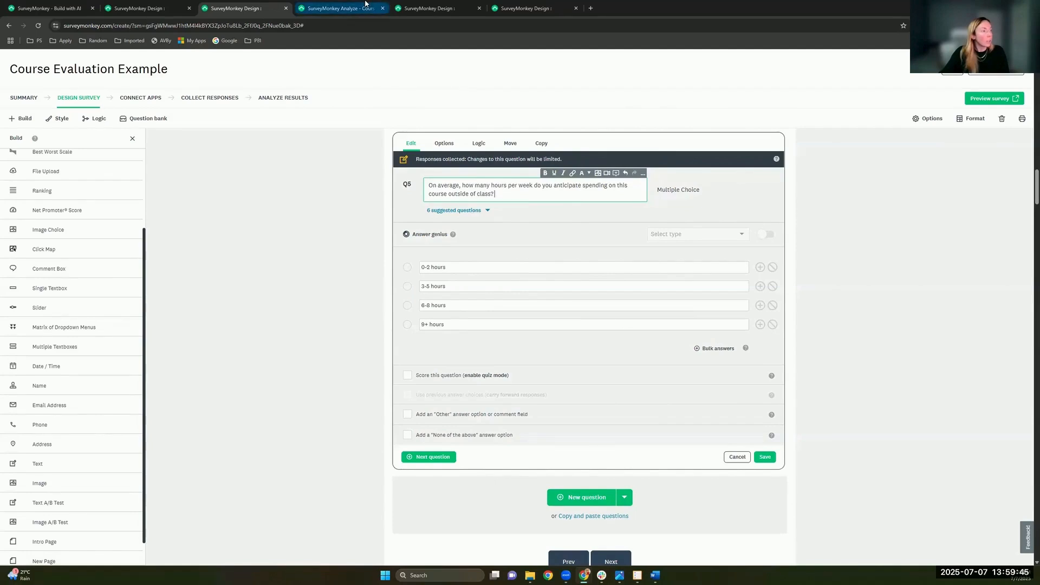
left_click(366, 4)
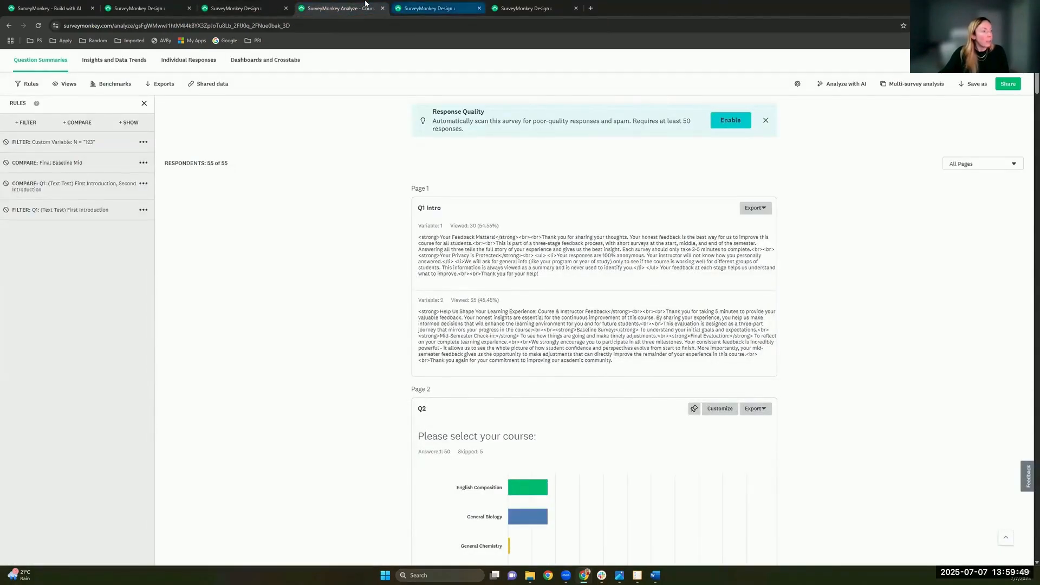
Step: Move past Zeke's Project survey to the [IWU] msne example survey's design page
key("ctrl+Tab")
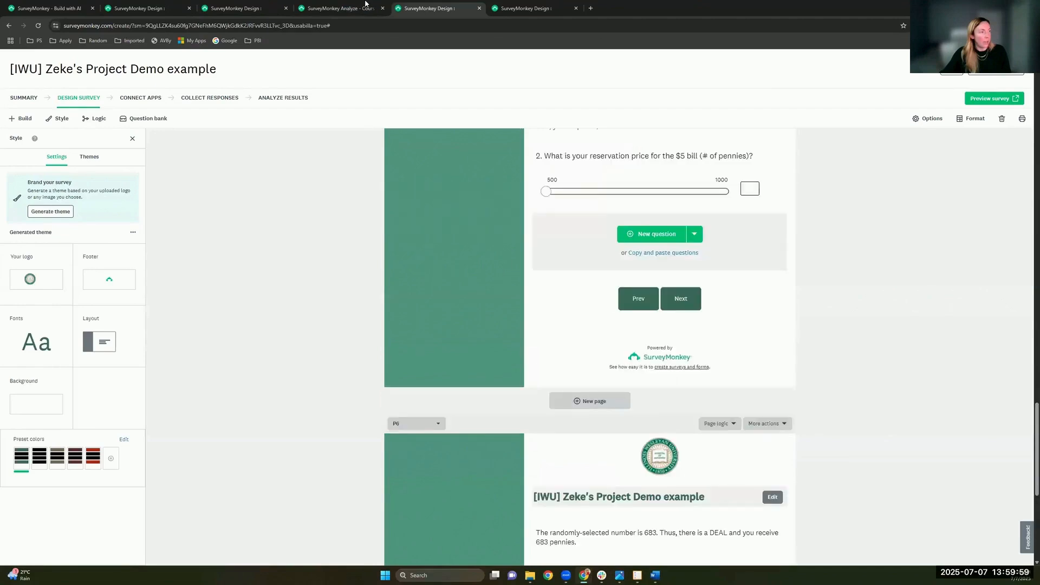
scroll(494, 183, "up", 8)
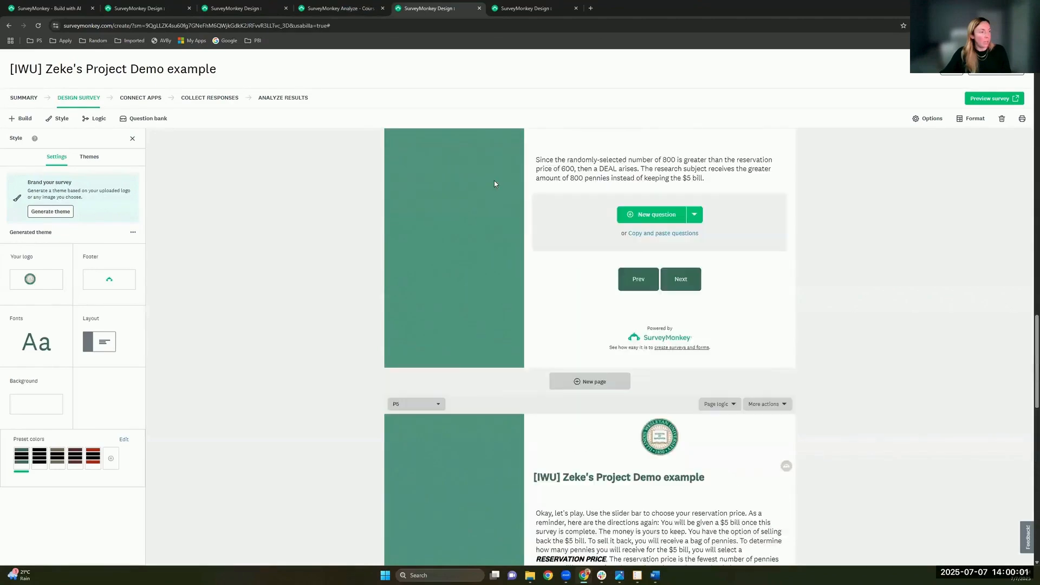
left_click(526, 8)
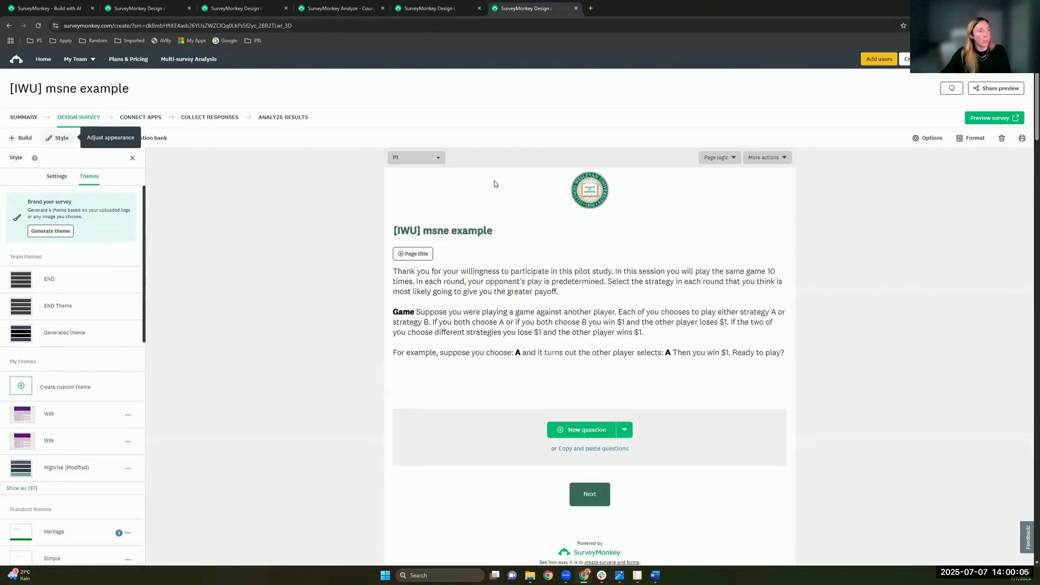
scroll(494, 184, "down", 3)
scroll(494, 183, "up", 3)
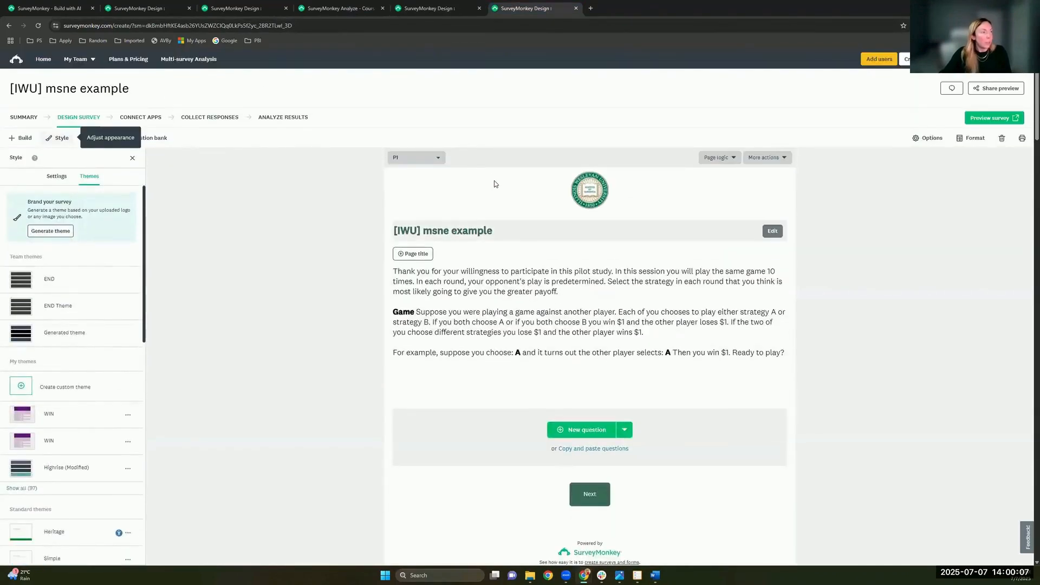
scroll(494, 184, "down", 10)
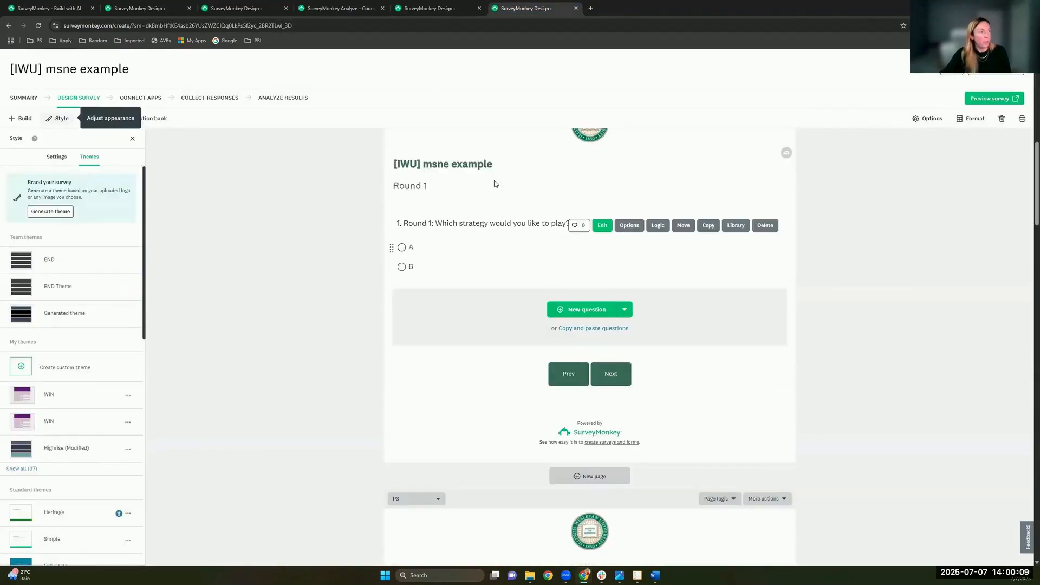
scroll(494, 184, "down", 8)
left_click(459, 209)
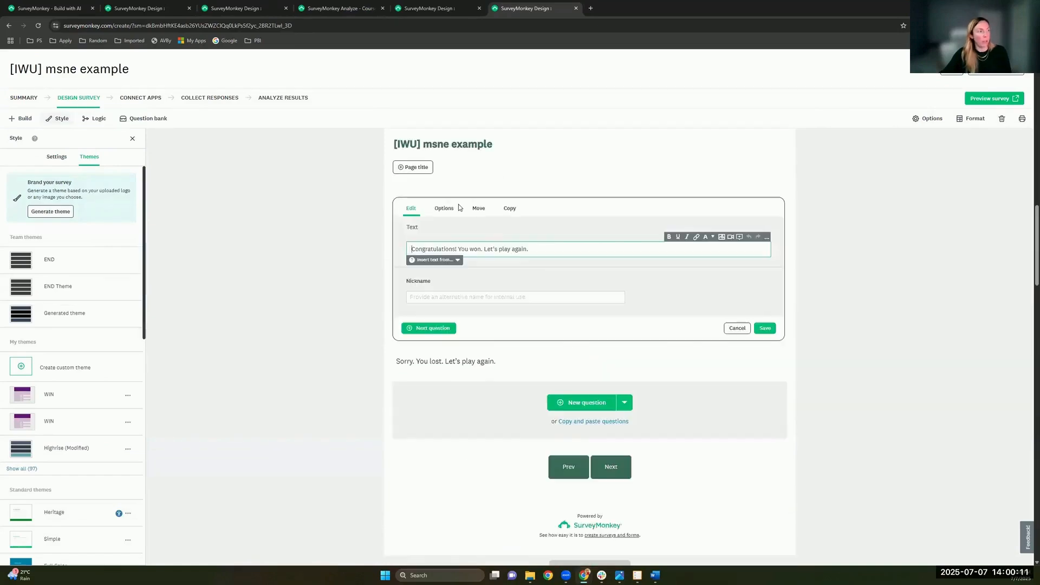
scroll(459, 207, "down", 1)
left_click(459, 209)
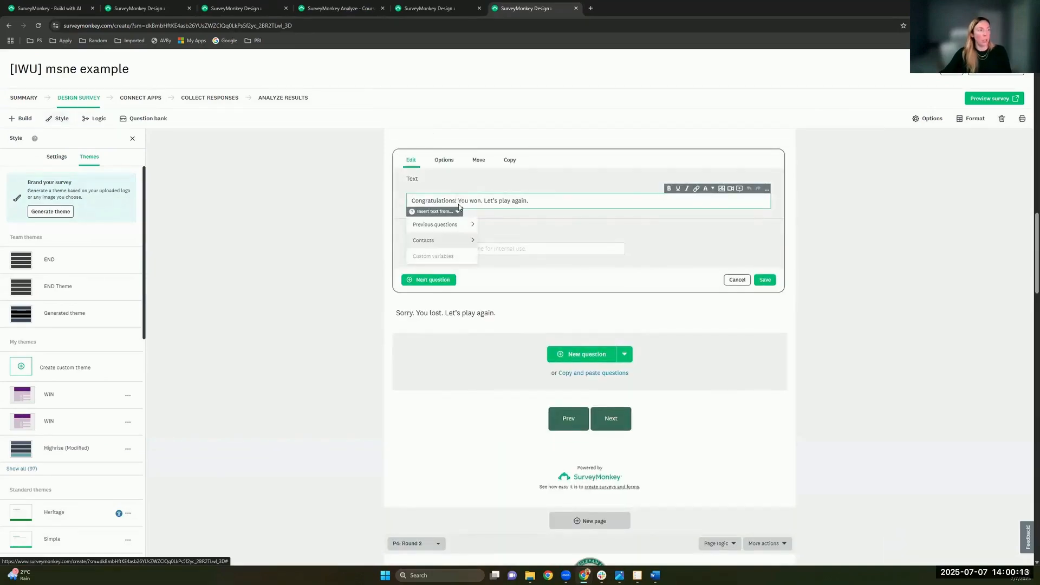
mouse_move(436, 224)
left_click(515, 225)
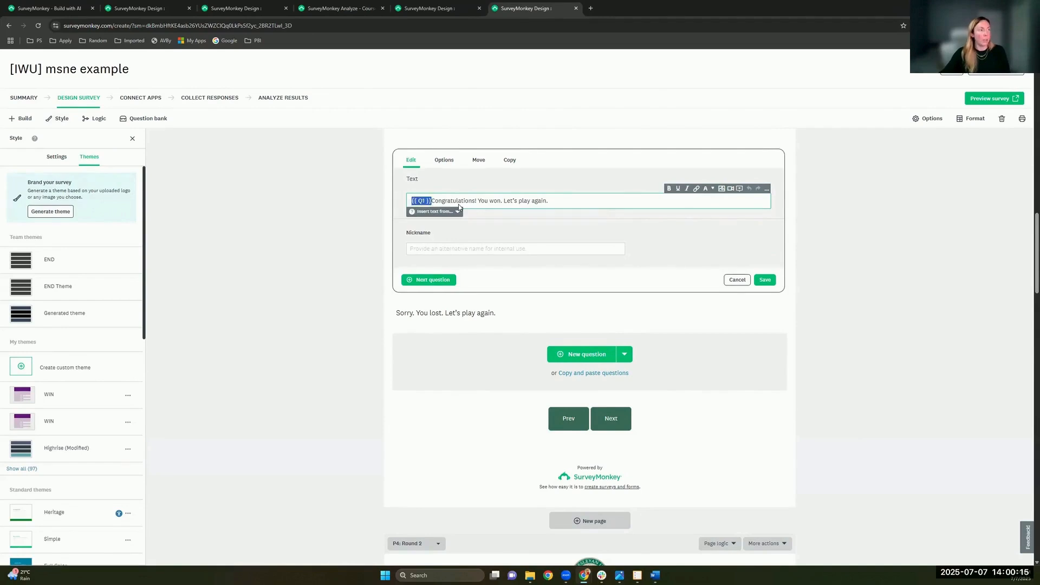
key("ctrl+x")
key("End")
key("ctrl+v")
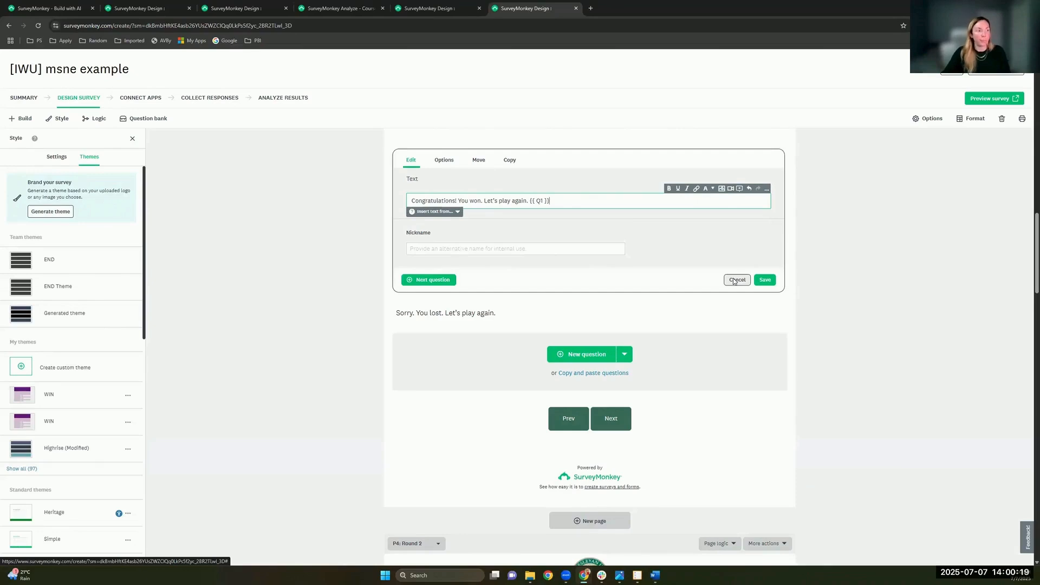
left_click(401, 3)
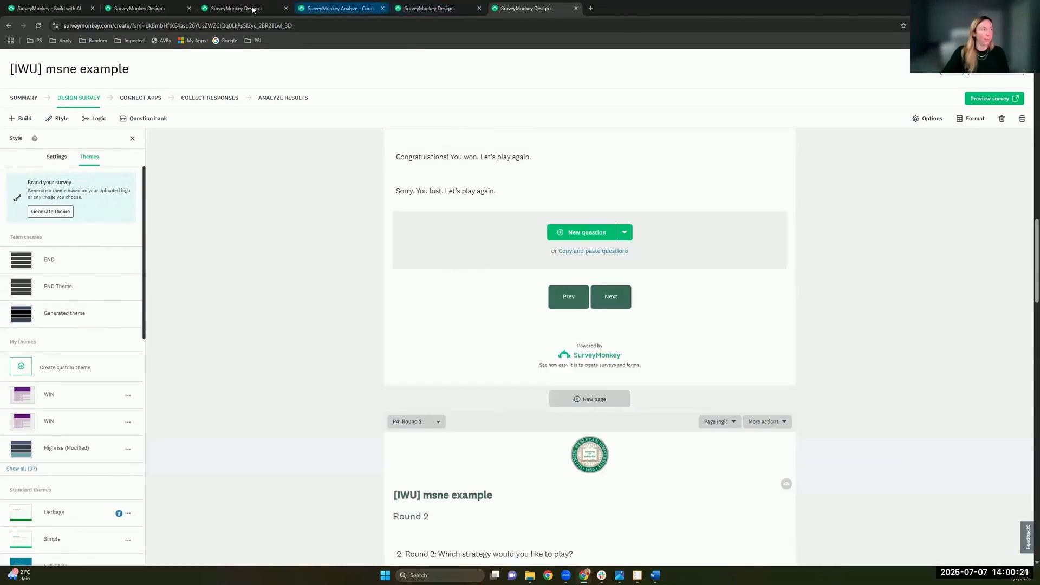
left_click(269, 9)
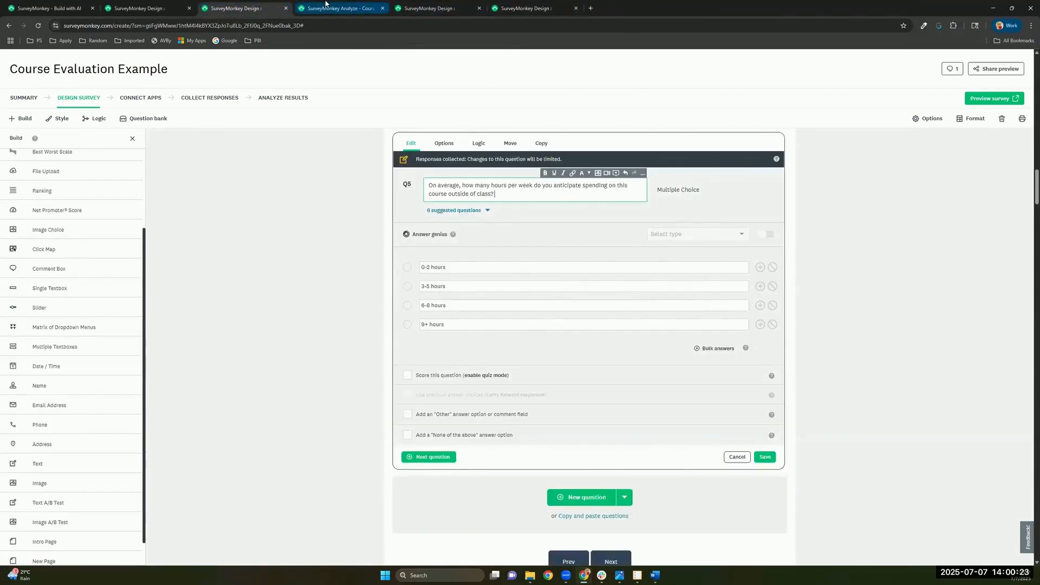
left_click(326, 5)
left_click(518, 8)
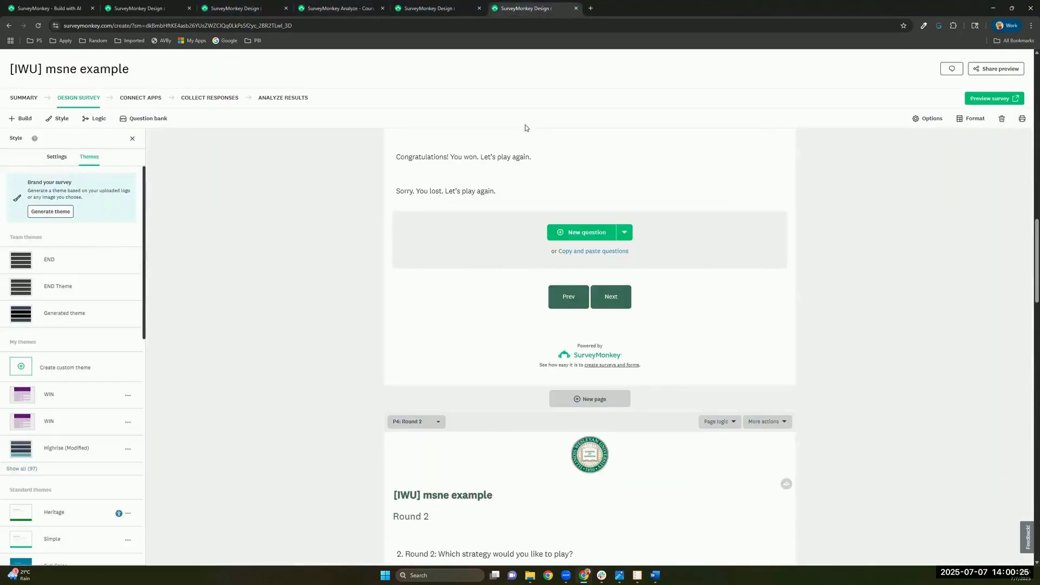
Step: Scroll to the P3 messages and open 'Congratulations! You won. Let's play again.' for editing
scroll(559, 177, "up", 2)
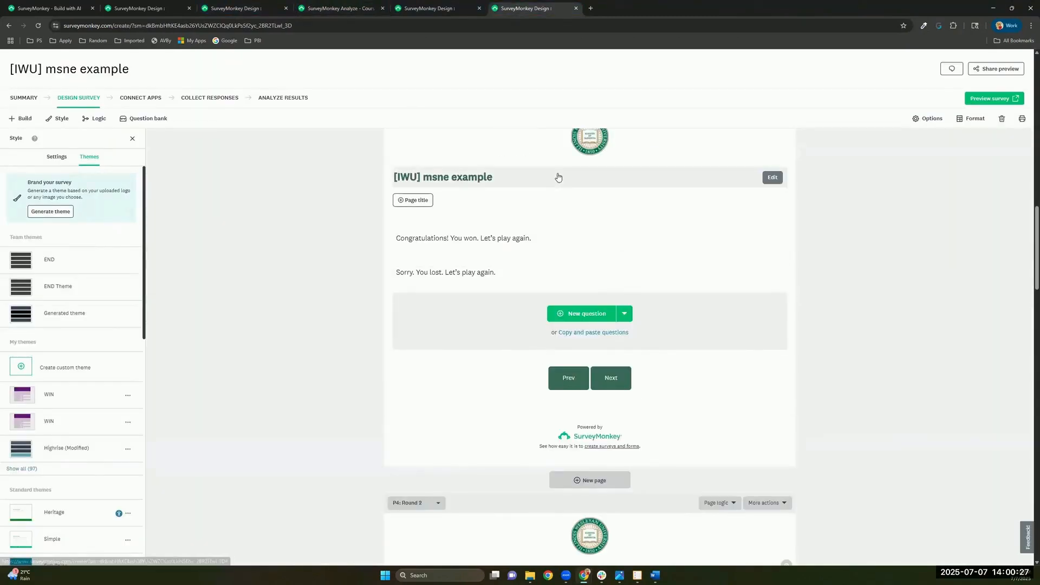
scroll(558, 177, "up", 10)
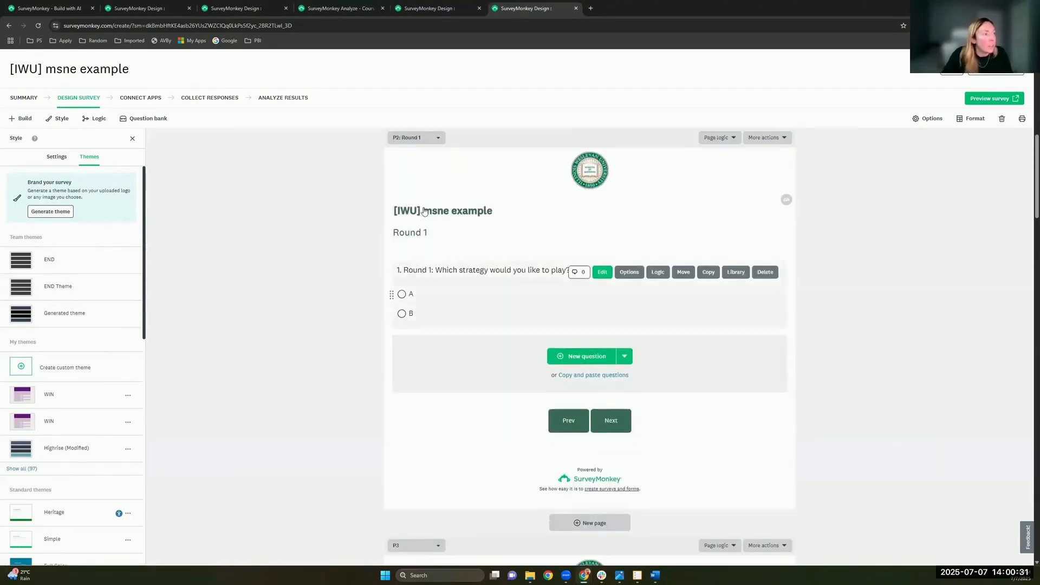
scroll(447, 270, "down", 2)
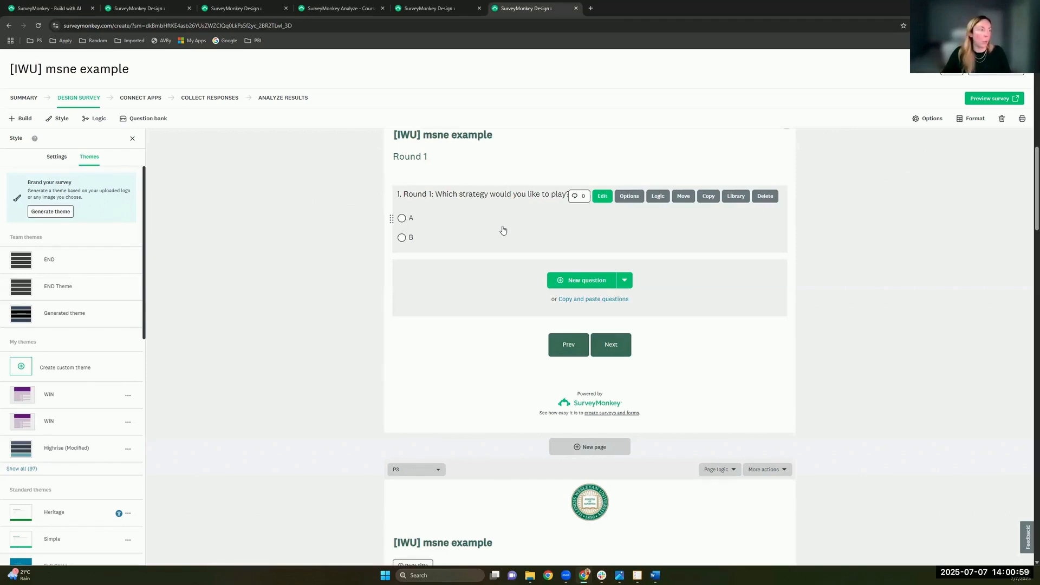
scroll(503, 230, "down", 4)
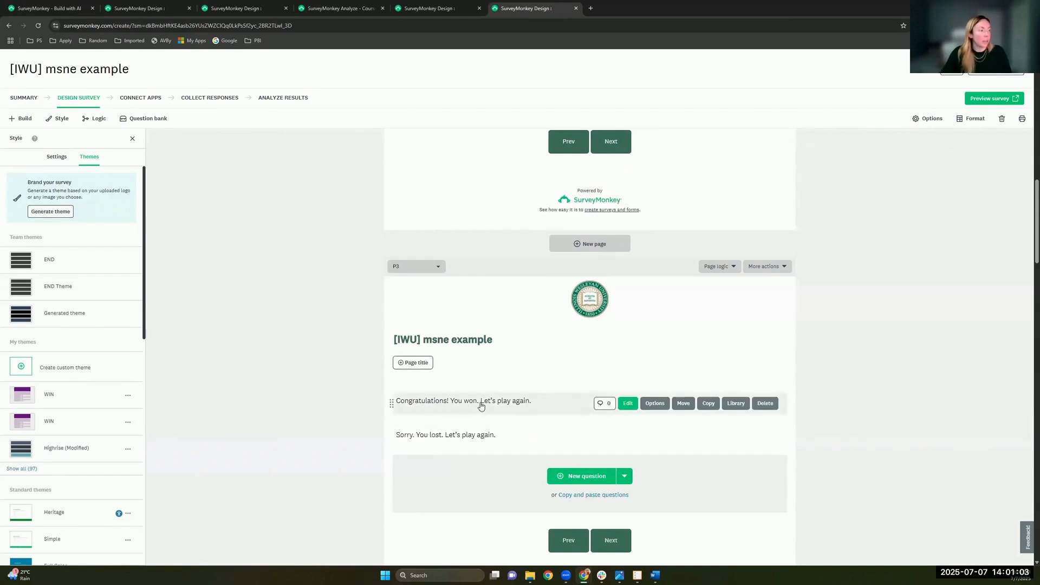
left_click(482, 406)
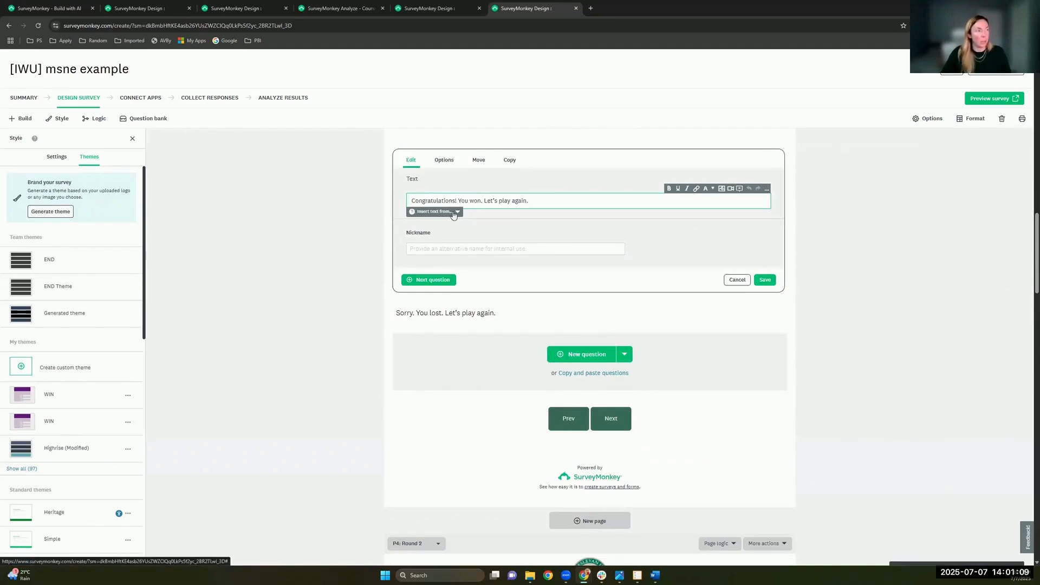
Step: Pipe the Q1 Round 1 strategy answer from previous questions into the win message
left_click(455, 212)
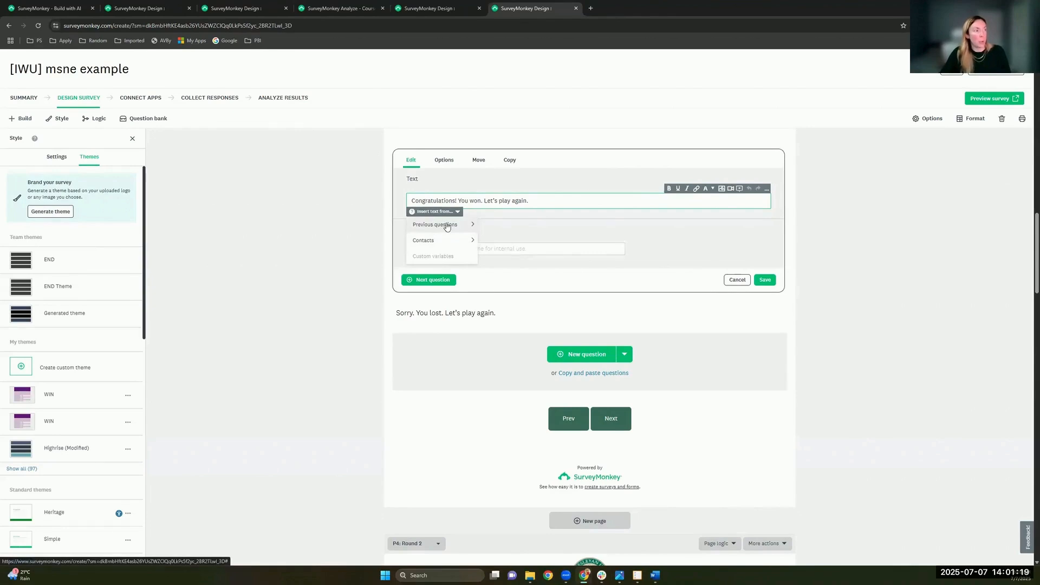
mouse_move(447, 226)
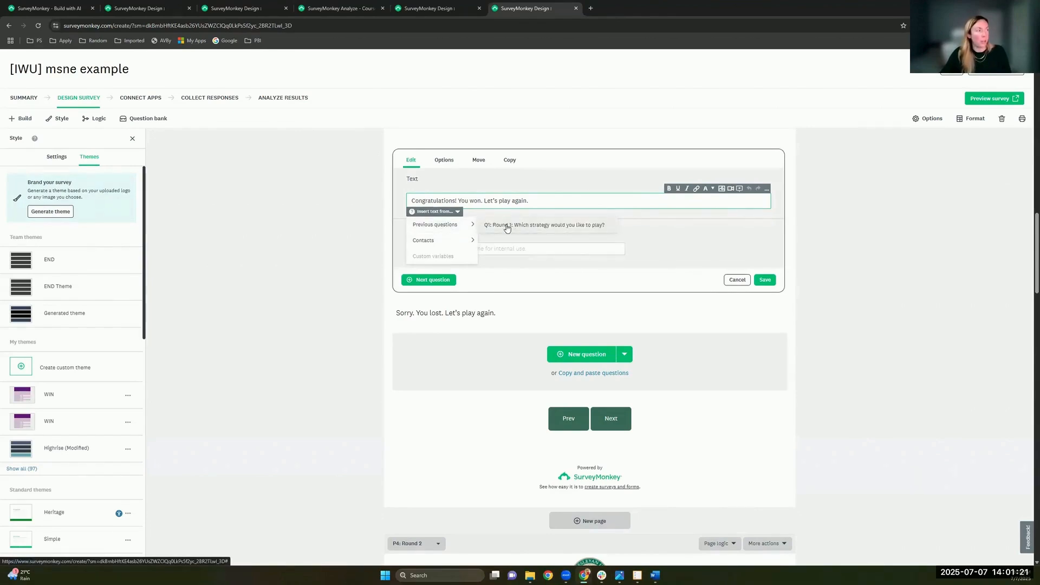
left_click(570, 230)
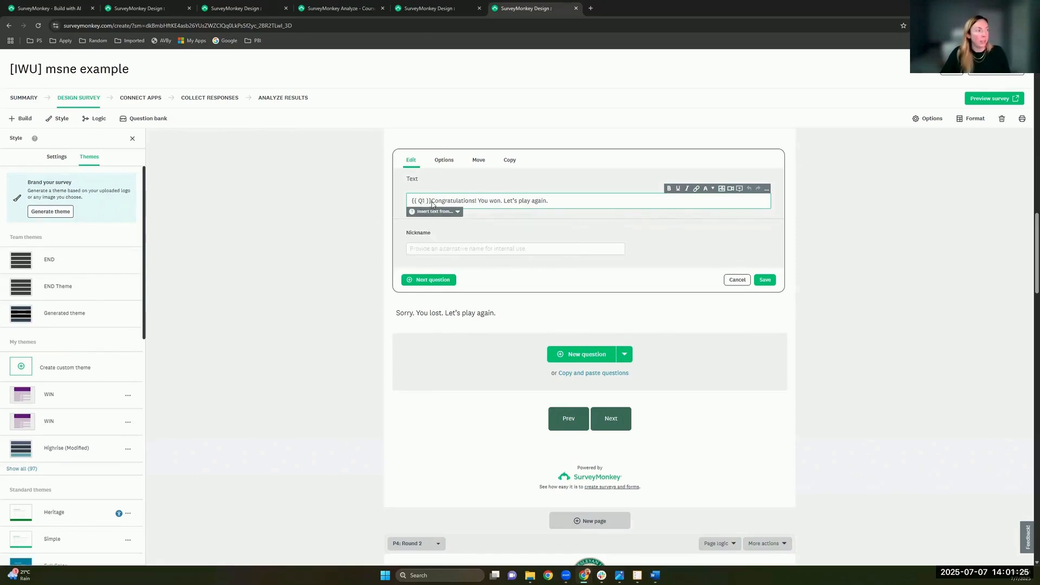
Step: Delete the {{ Q1 }} tag to leave the message unchanged, and return to Course Evaluation Example
left_click_drag(432, 205, 410, 201)
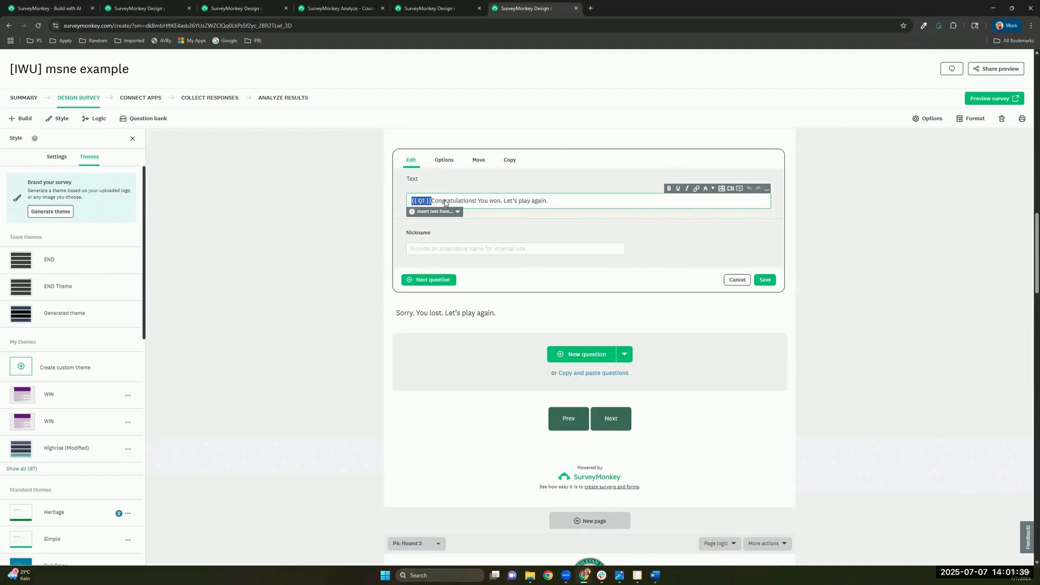
key("BackSpace")
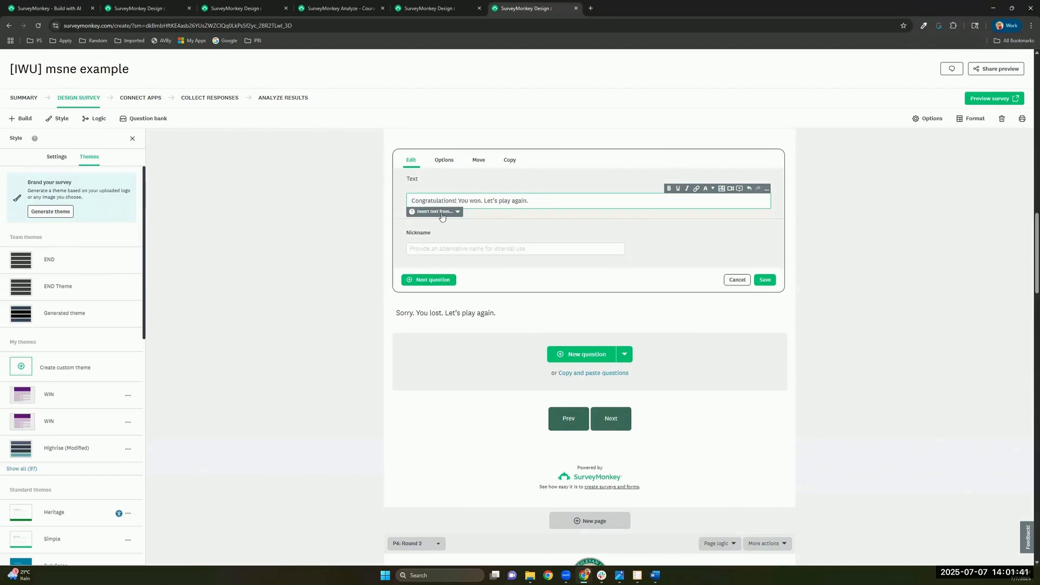
left_click(440, 212)
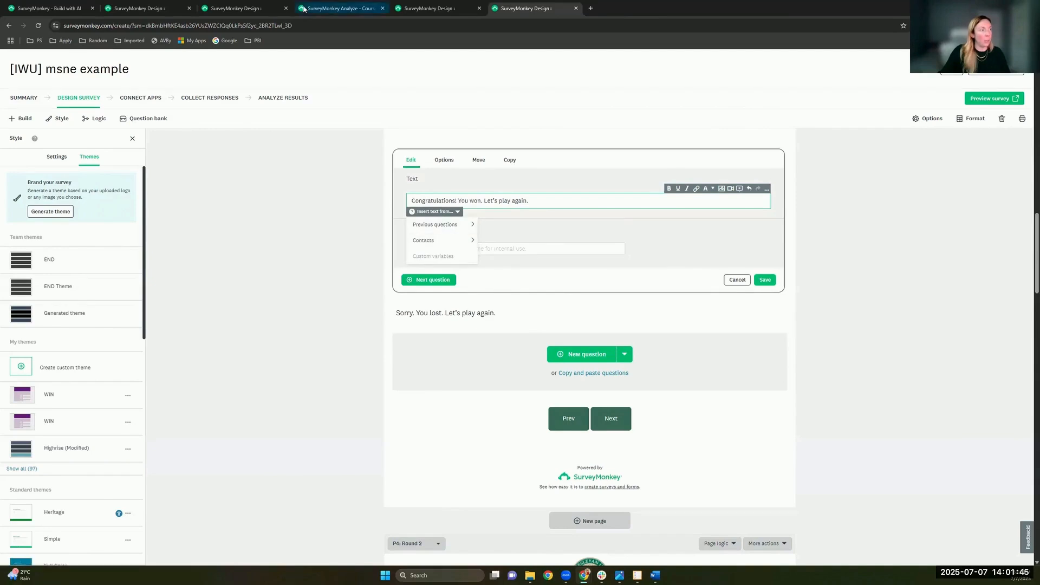
left_click(238, 8)
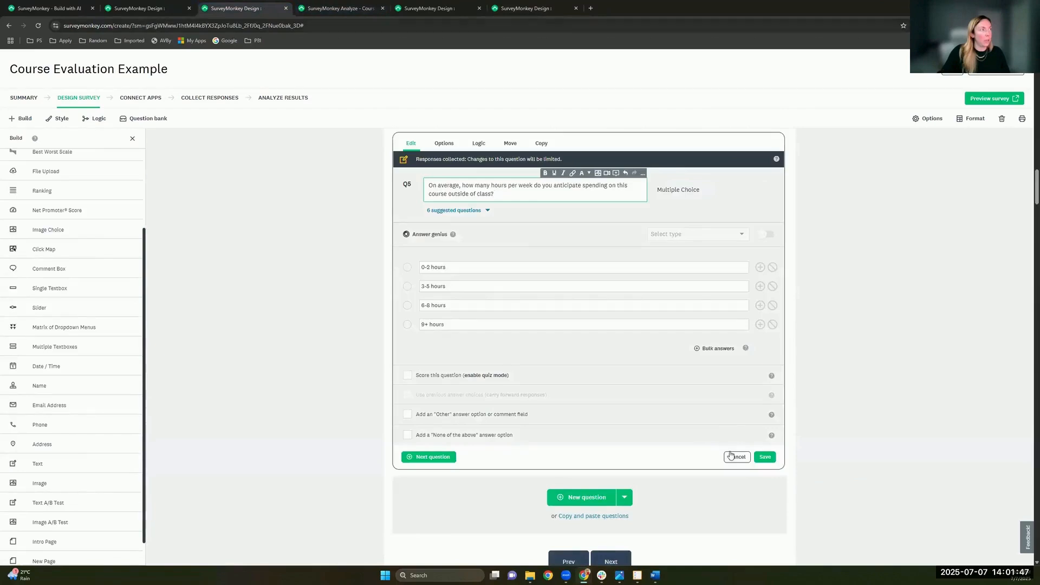
Step: Cancel the Q5 editor unchanged and scroll up to Q1's custom-variable invitation text
left_click(737, 457)
scroll(733, 352, "up", 15)
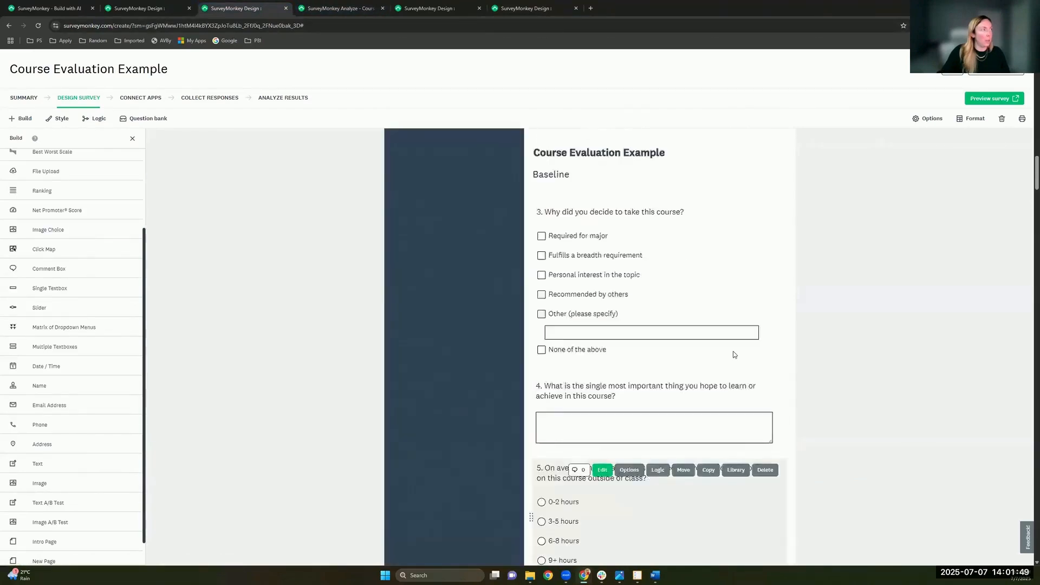
scroll(733, 351, "up", 2)
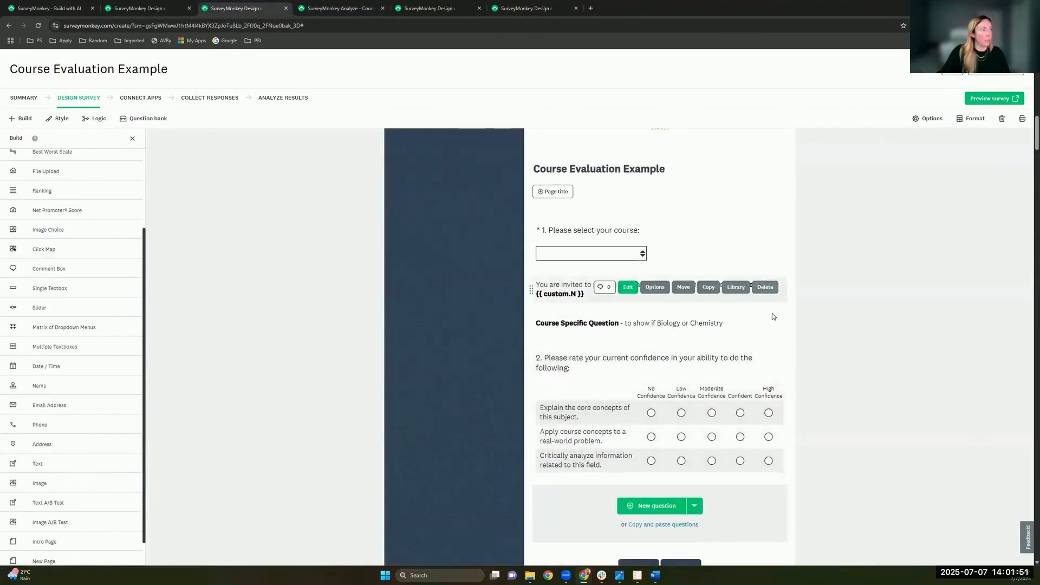
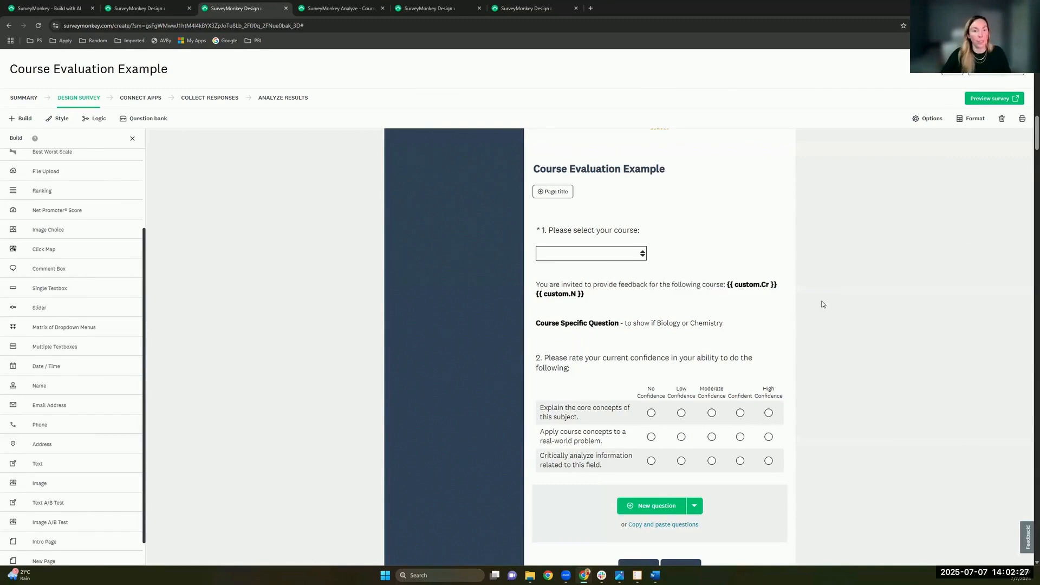
Step: Scroll the design canvas past page P6 to the bottom of Q17's resource-helpfulness matrix on P7
scroll(789, 291, "down", 3)
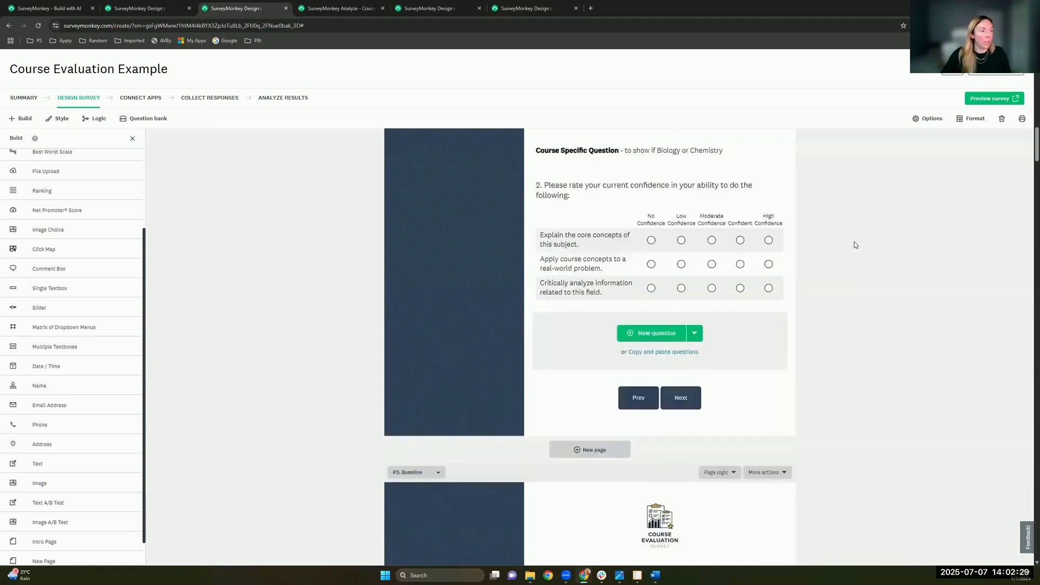
scroll(855, 244, "down", 20)
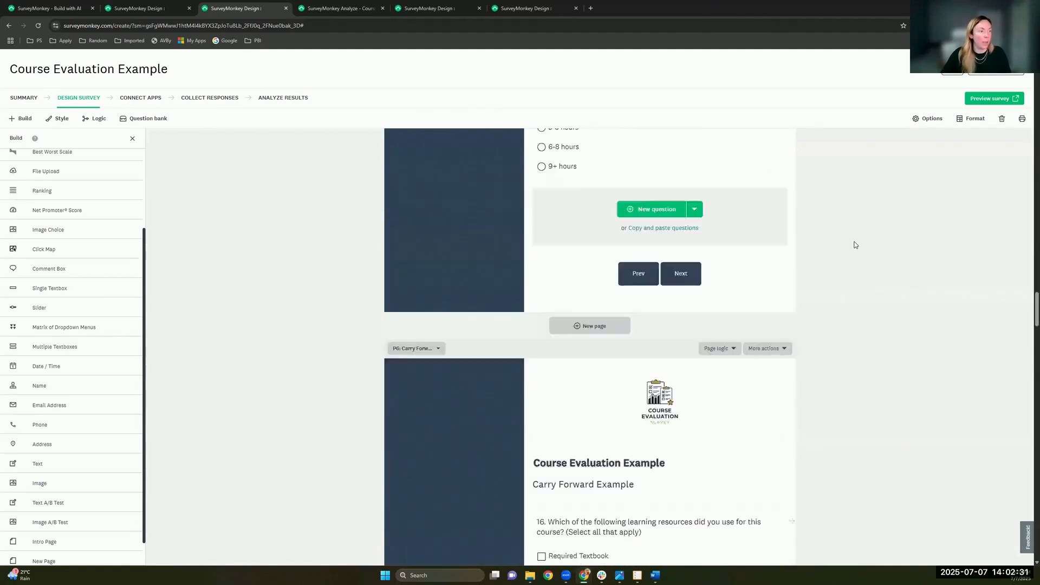
scroll(855, 245, "down", 13)
scroll(855, 245, "up", 10)
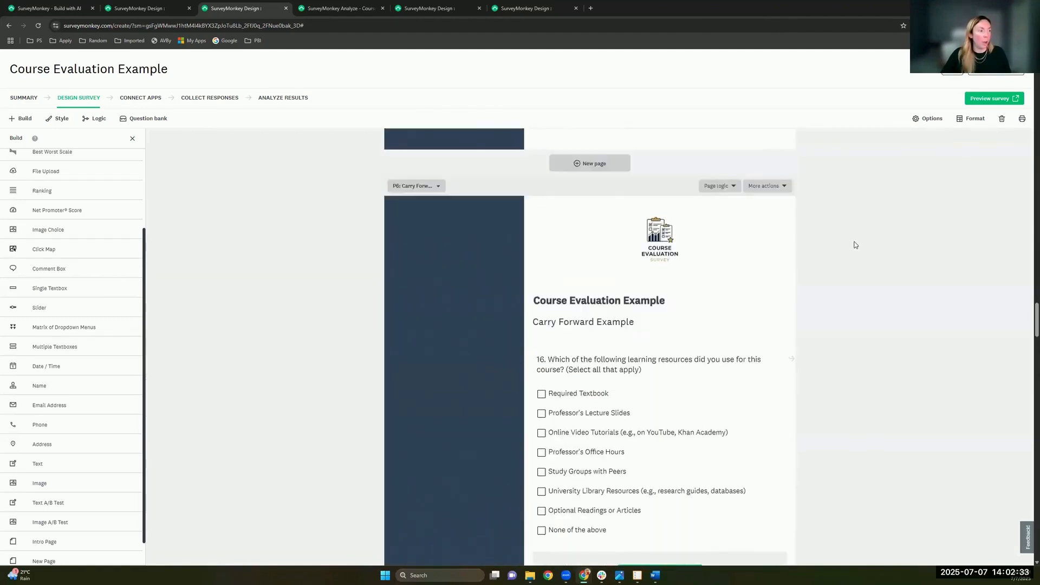
scroll(855, 245, "down", 2)
scroll(858, 200, "down", 1)
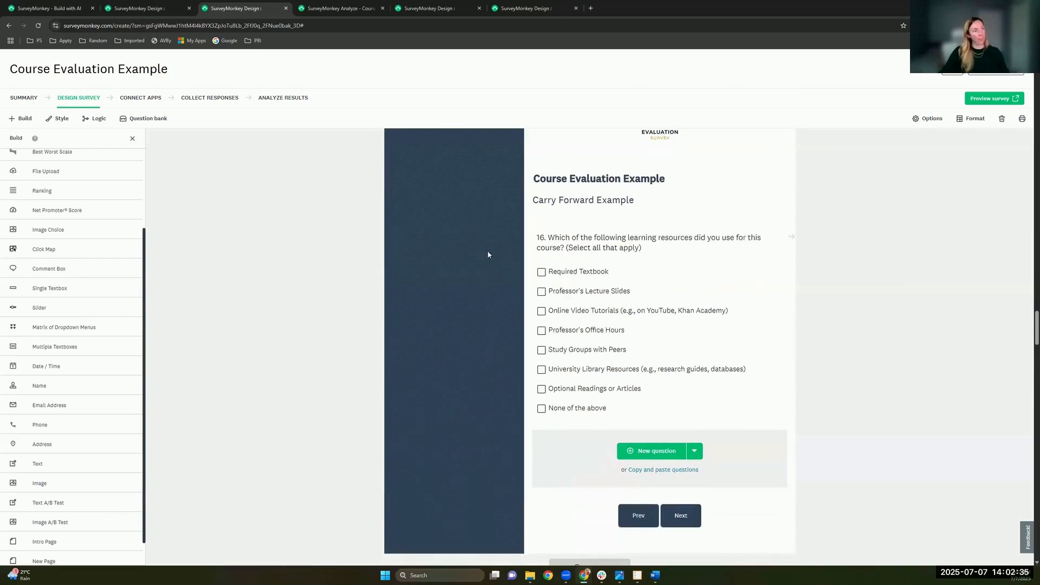
mouse_move(697, 257)
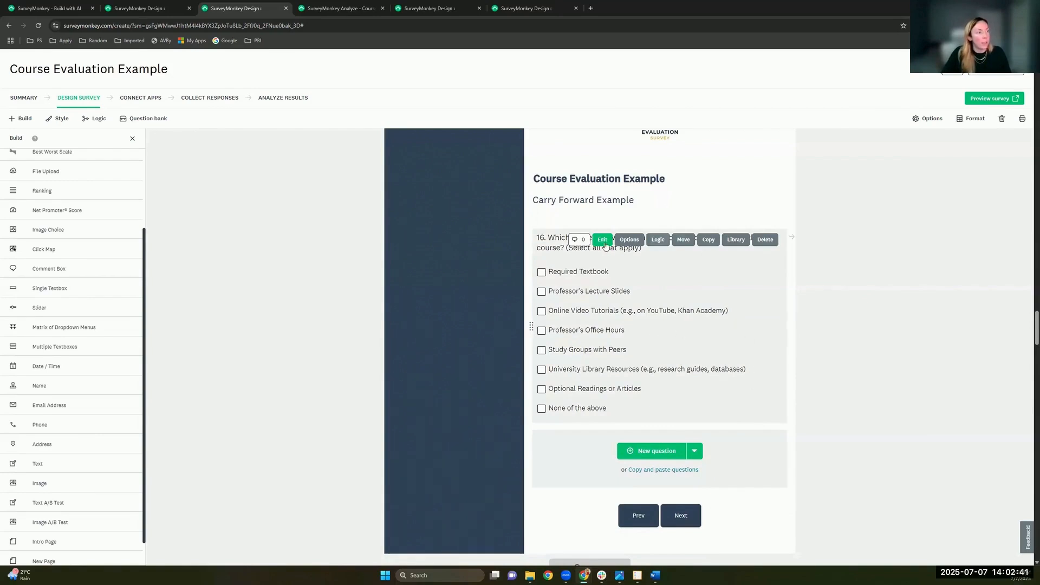
scroll(716, 360, "down", 4)
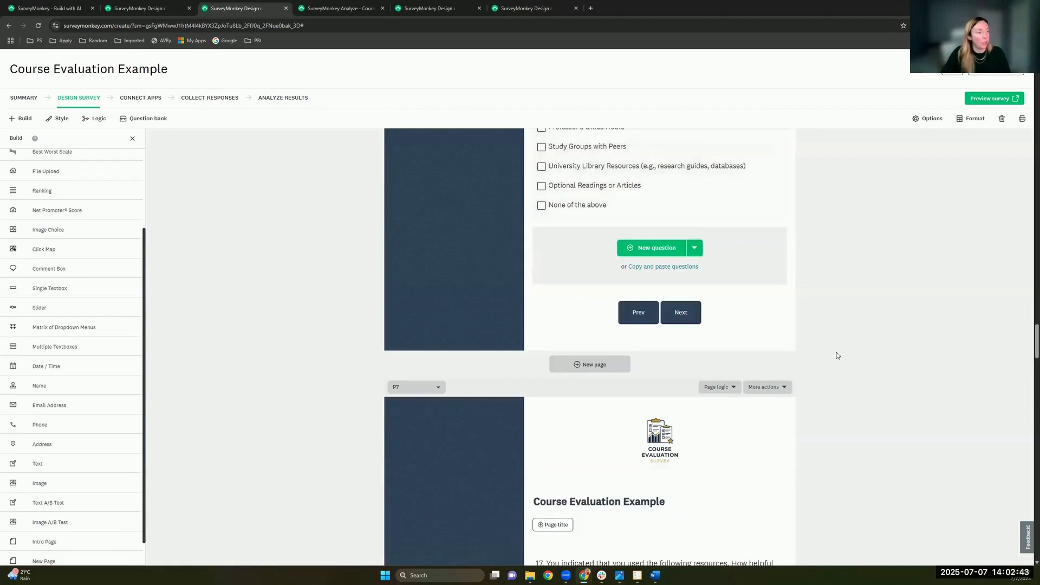
scroll(837, 356, "down", 5)
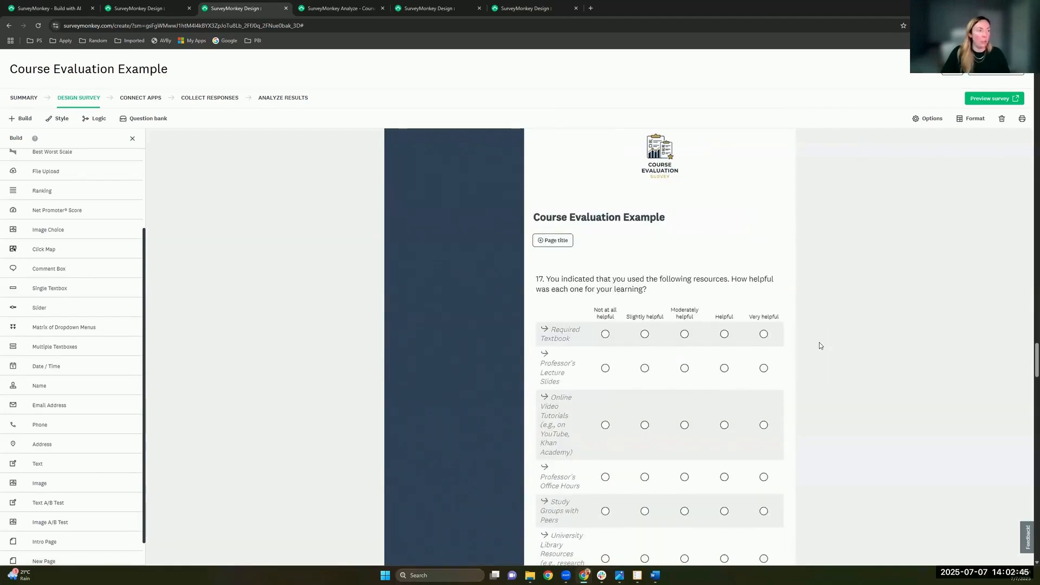
scroll(704, 315, "down", 1)
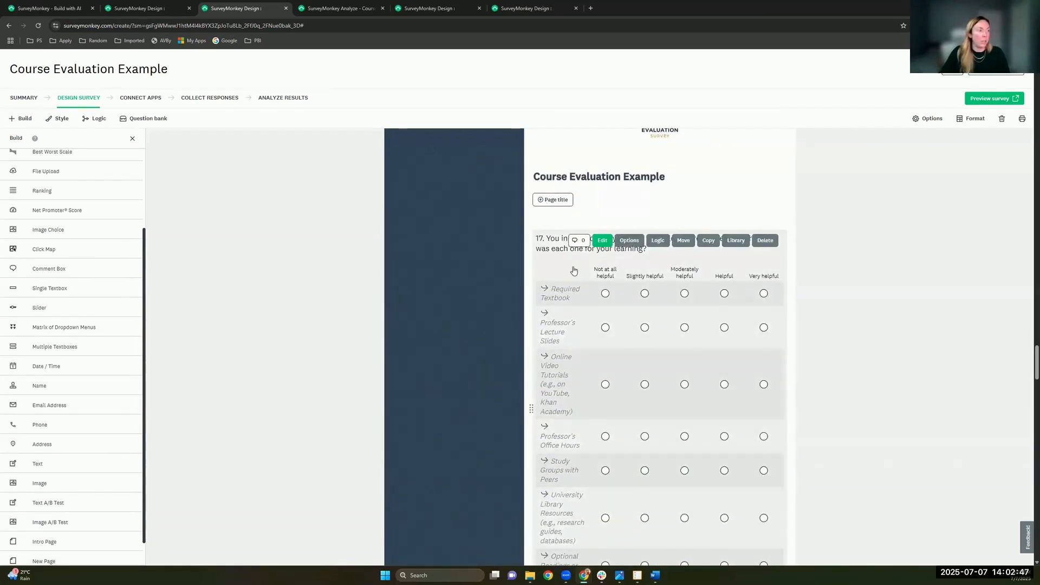
scroll(573, 270, "down", 2)
scroll(590, 263, "up", 2)
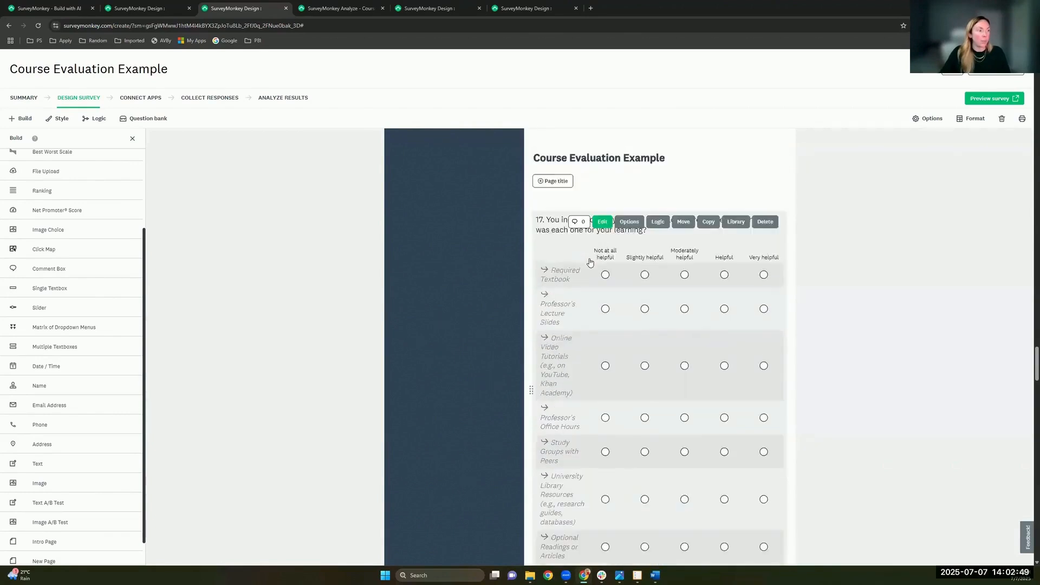
scroll(600, 343, "down", 3)
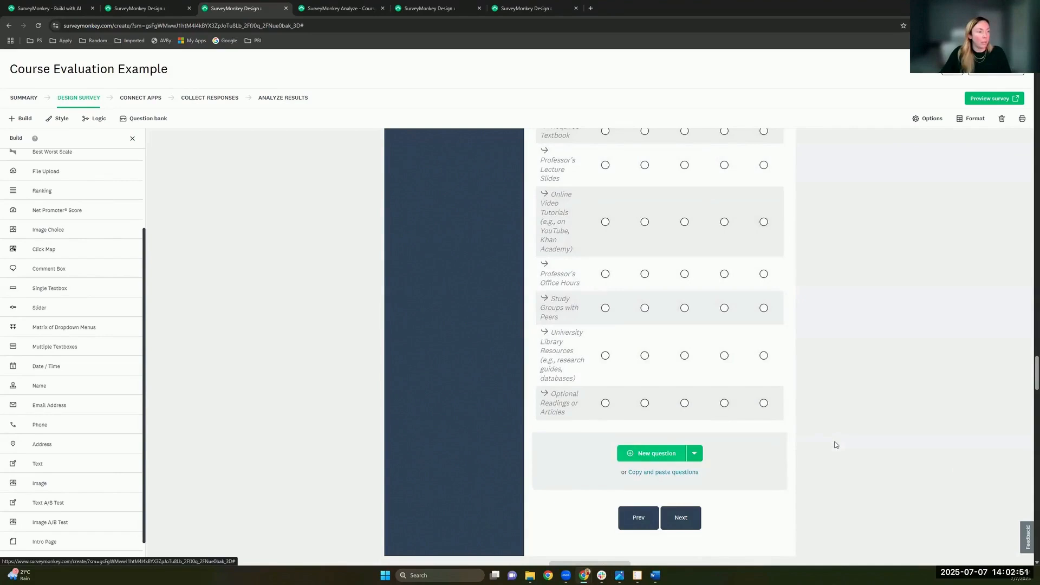
scroll(777, 441, "down", 6)
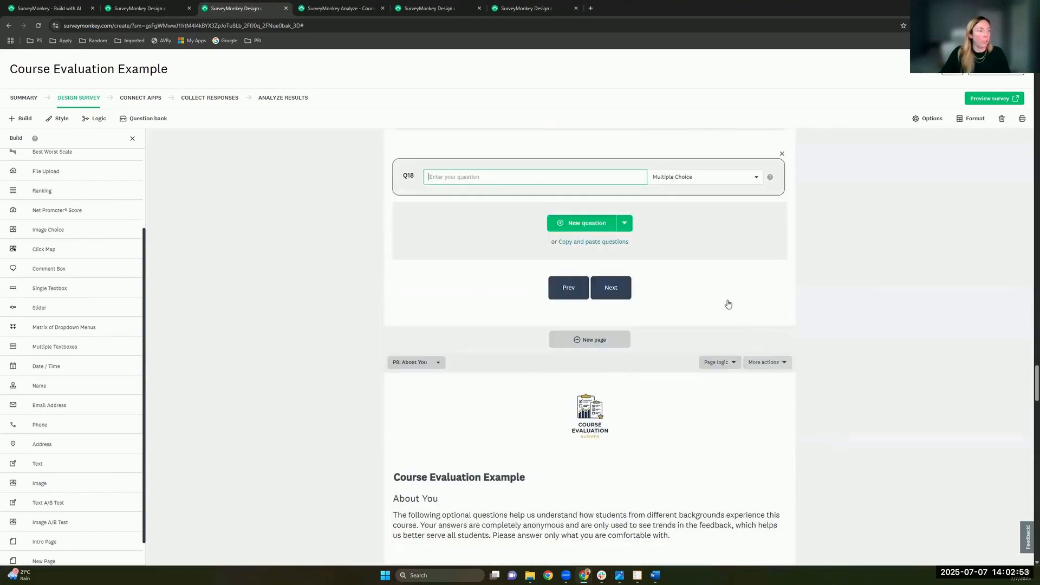
Step: Add a Matrix / Rating Scale question whose rows carry forward the answers chosen in Q16
left_click(705, 260)
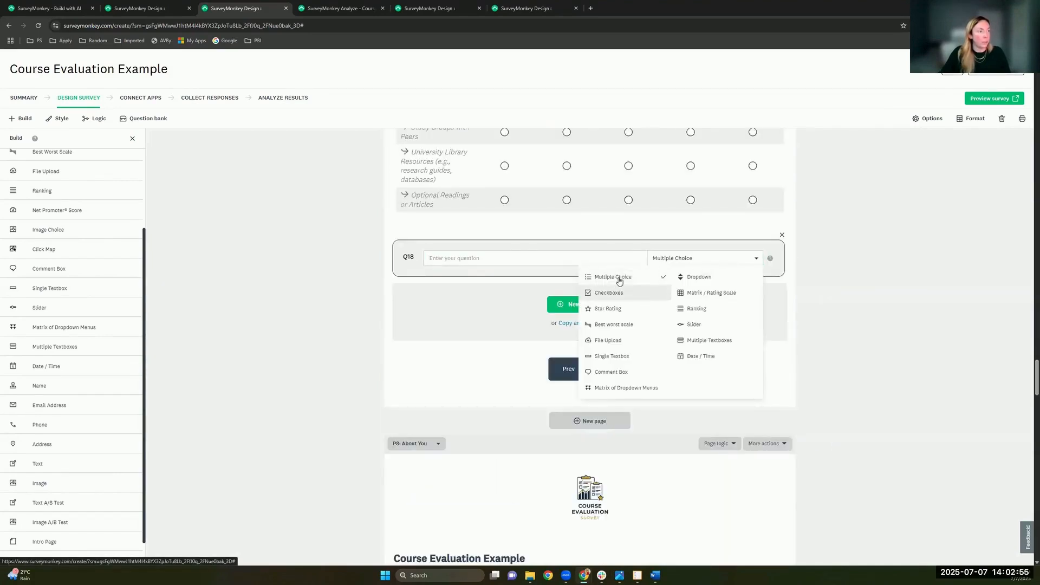
left_click(711, 293)
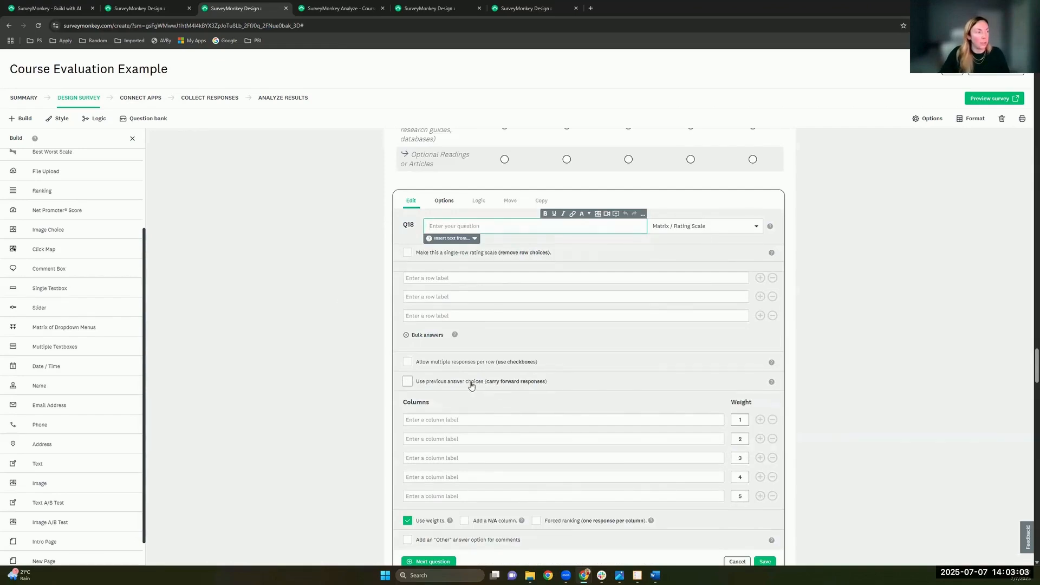
left_click(430, 383)
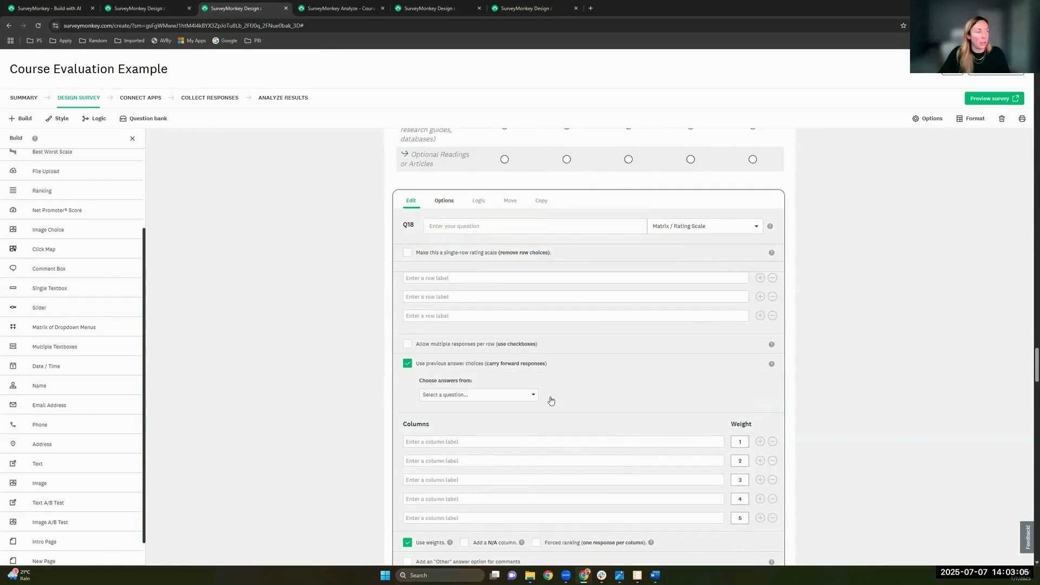
left_click(532, 395)
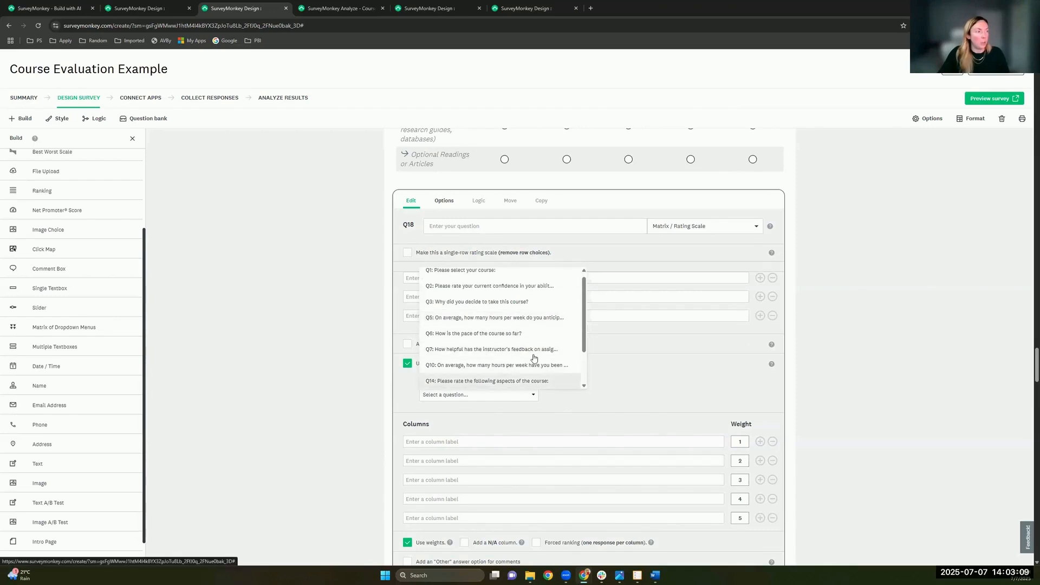
scroll(534, 359, "down", 1)
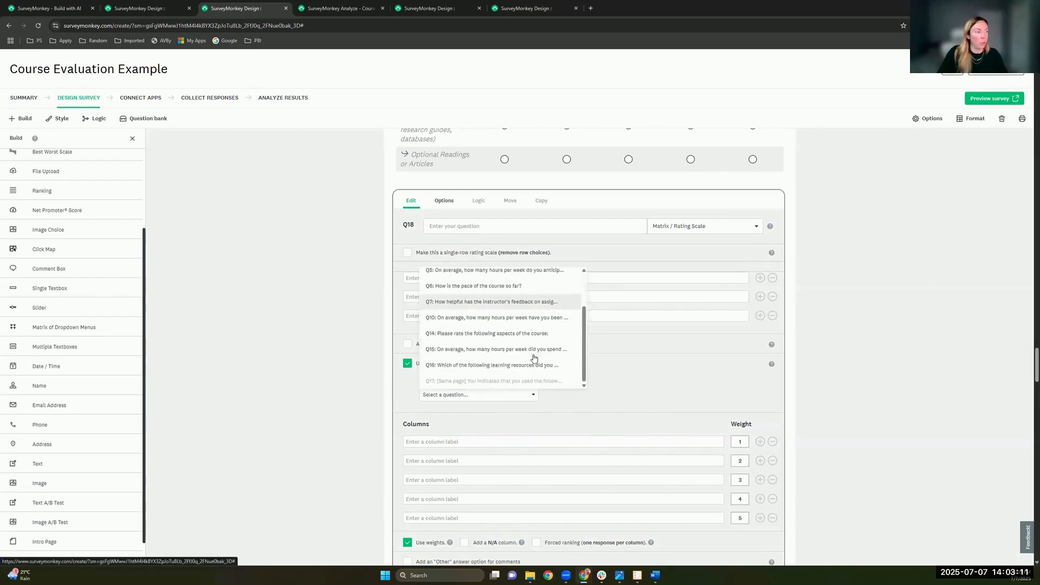
left_click(501, 365)
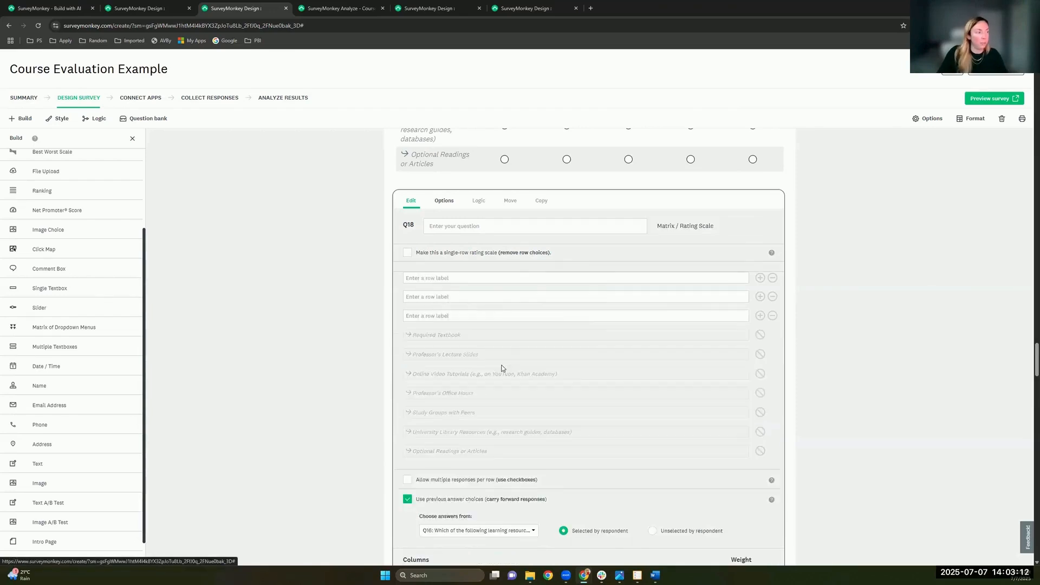
Step: Remove the three empty row labels and save the new matrix question
left_click(773, 279)
left_click(773, 279)
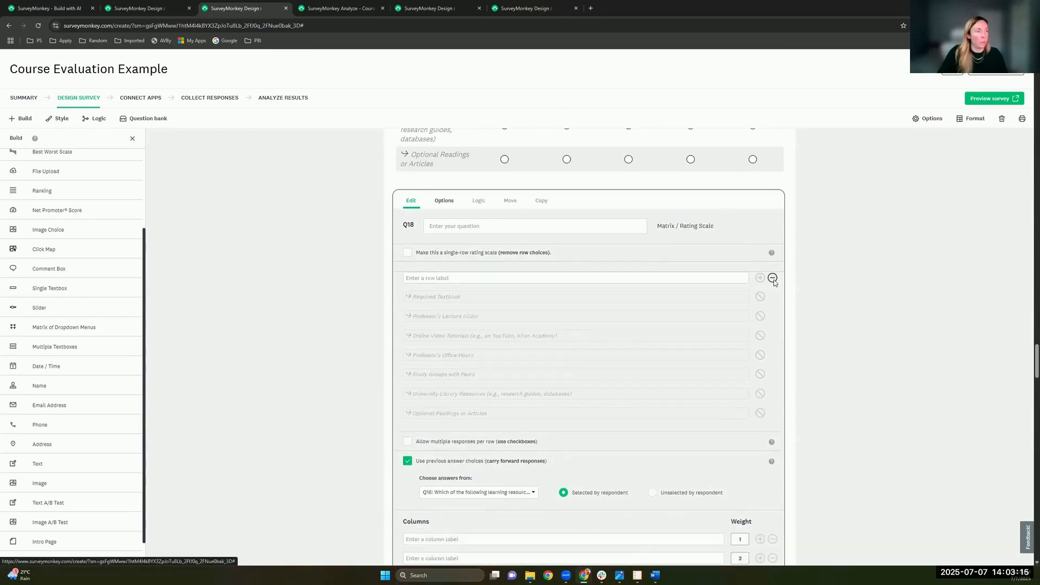
left_click(773, 278)
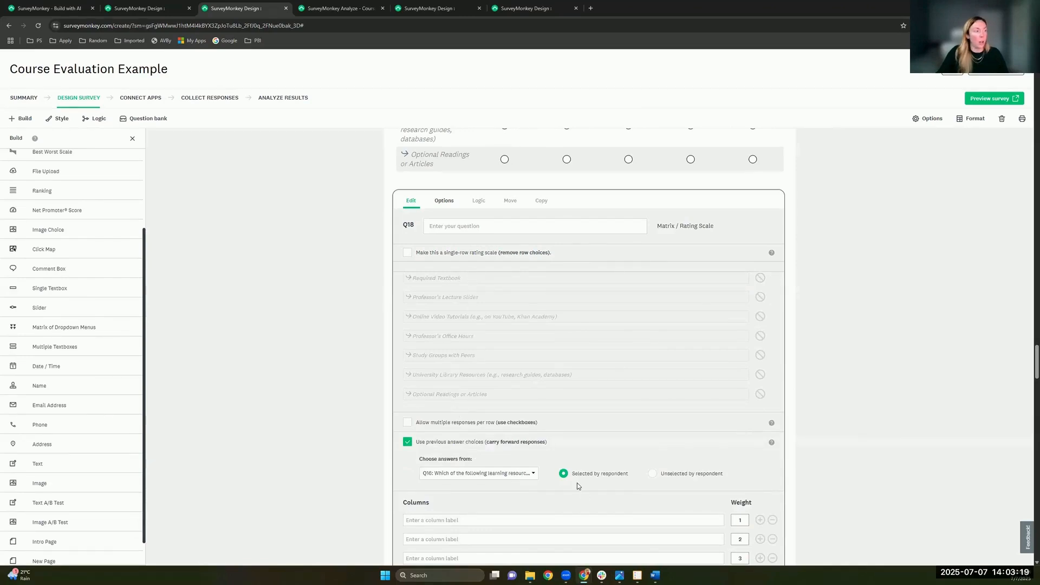
scroll(566, 398, "down", 2)
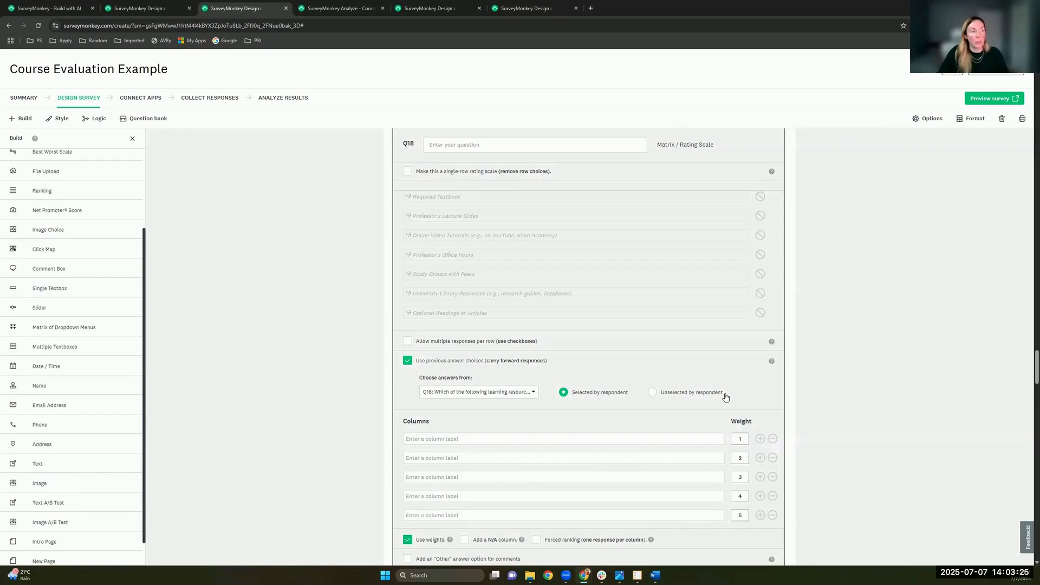
scroll(729, 498, "down", 2)
left_click(736, 500)
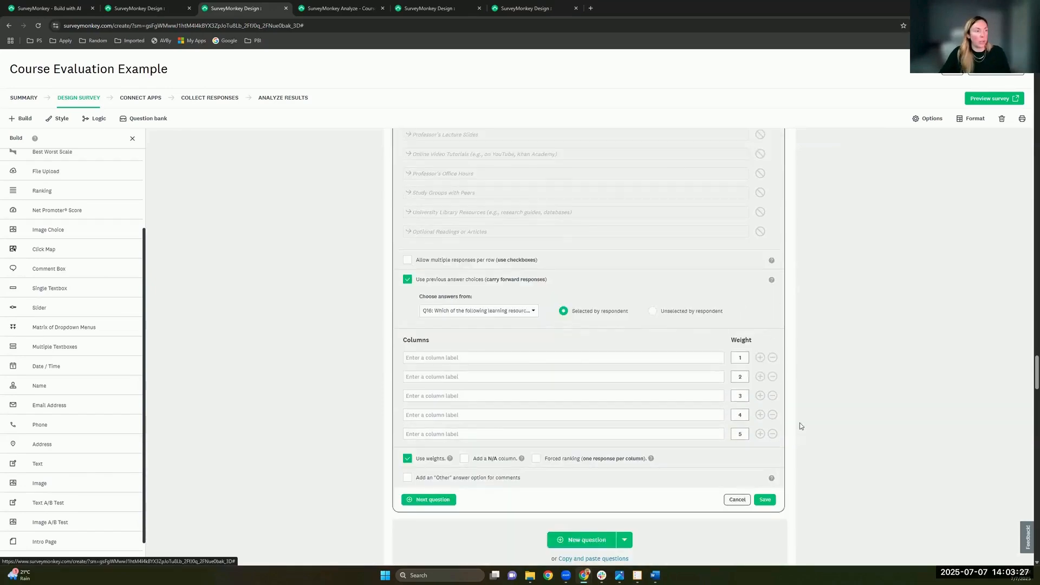
scroll(717, 332, "up", 3)
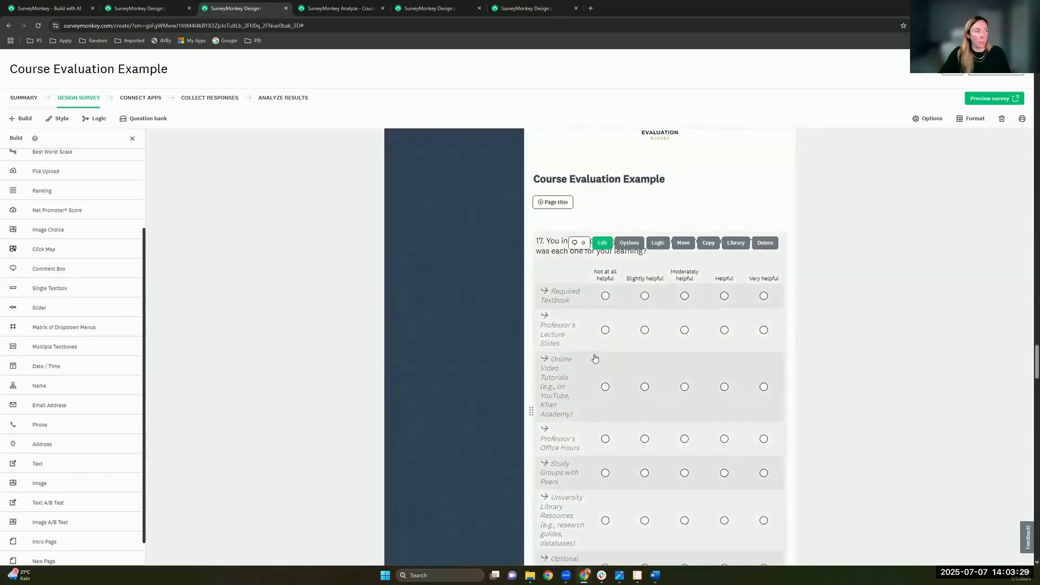
Step: Scroll back up the design canvas to Page 1's 'Your Feedback Matters!' intro text
scroll(762, 390, "up", 9)
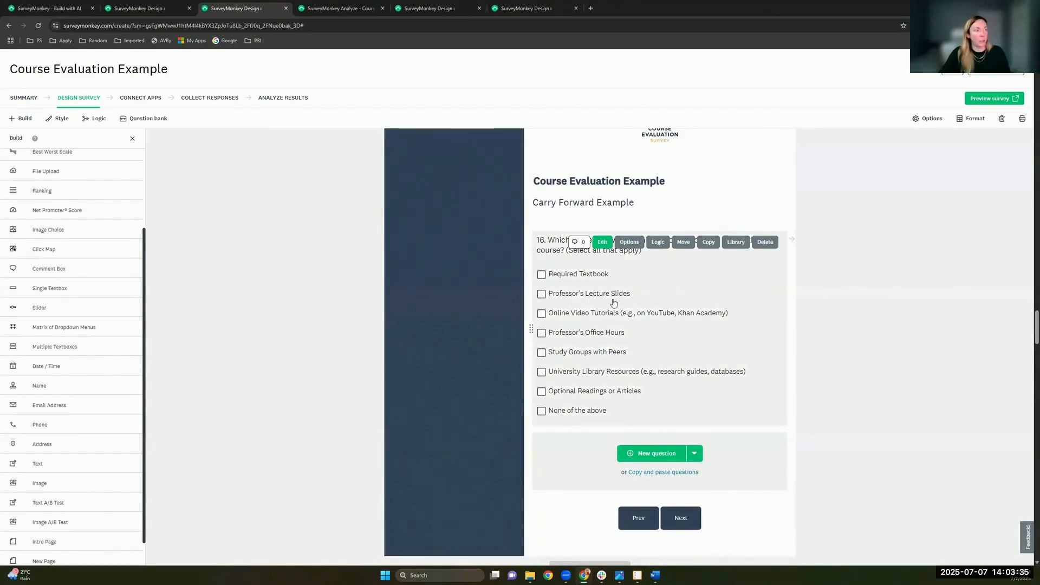
scroll(613, 302, "down", 9)
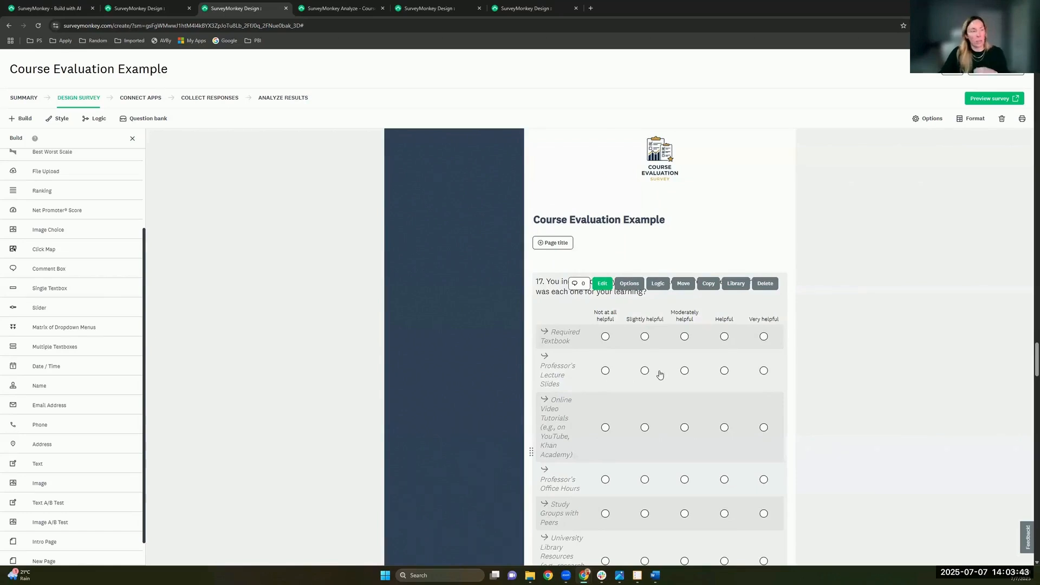
scroll(704, 364, "up", 2)
scroll(614, 239, "up", 3)
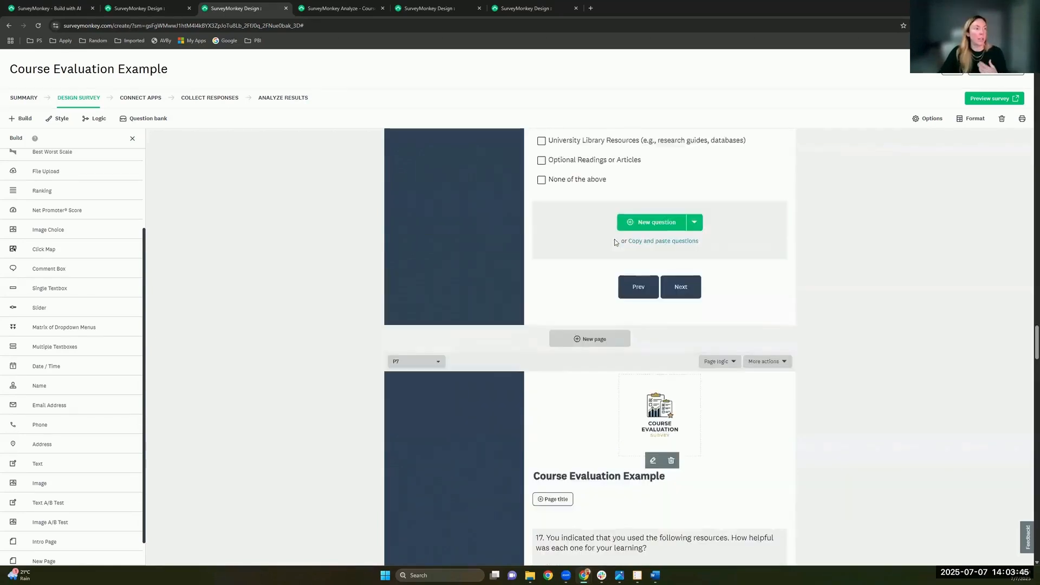
scroll(612, 205, "down", 3)
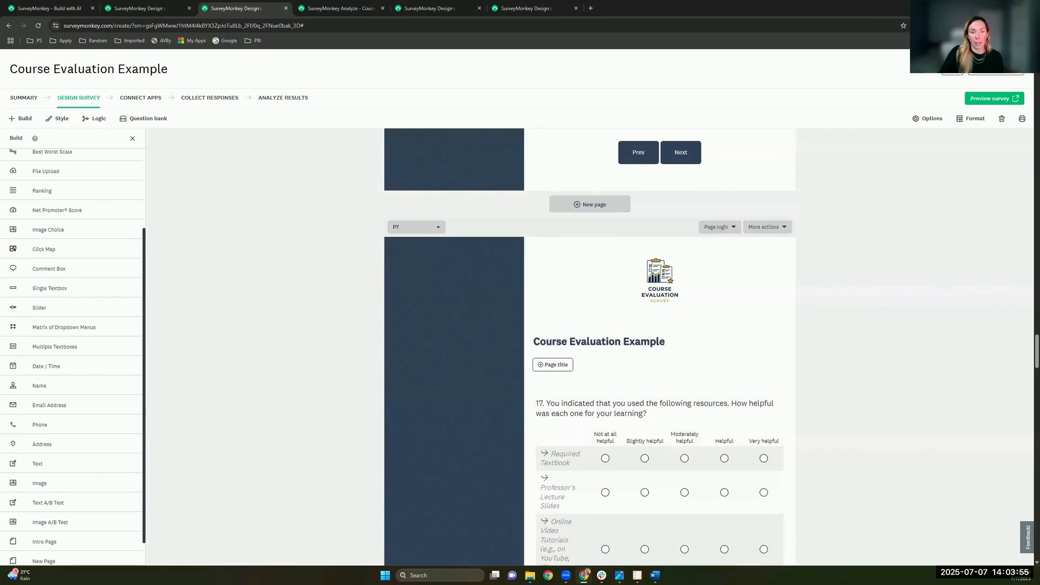
scroll(735, 489, "down", 2)
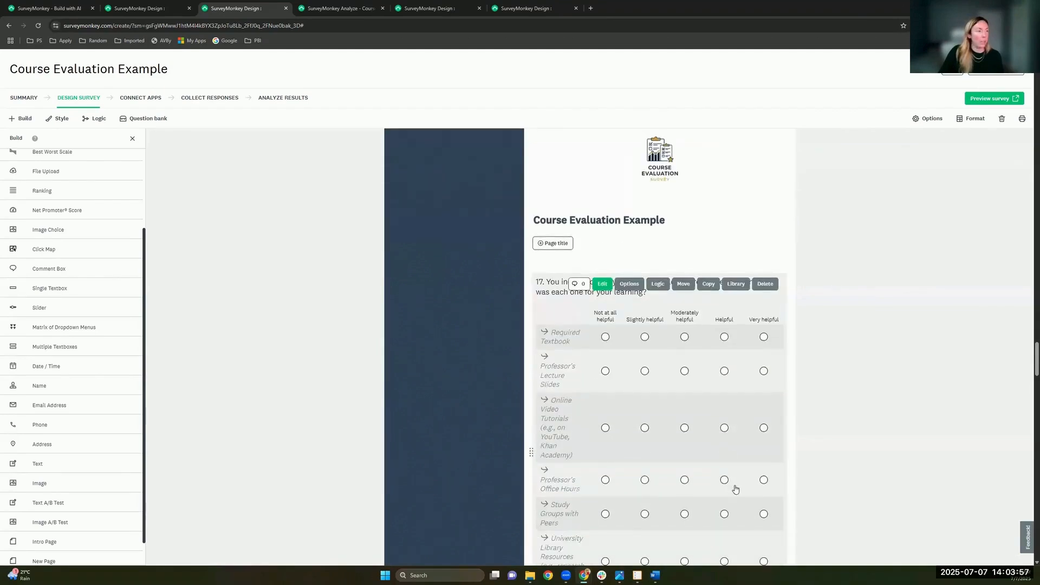
scroll(735, 490, "up", 8)
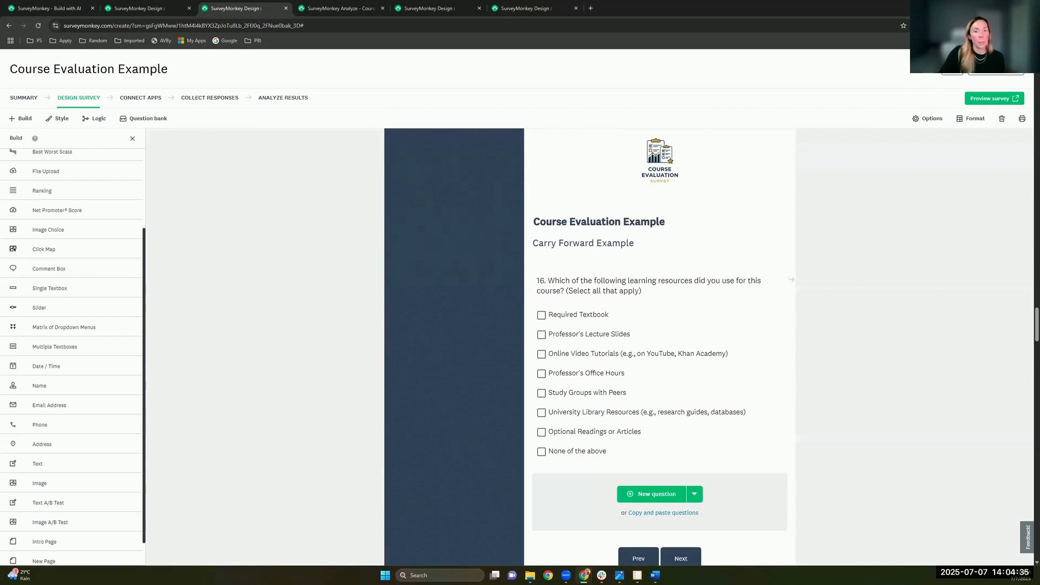
scroll(883, 302, "up", 1)
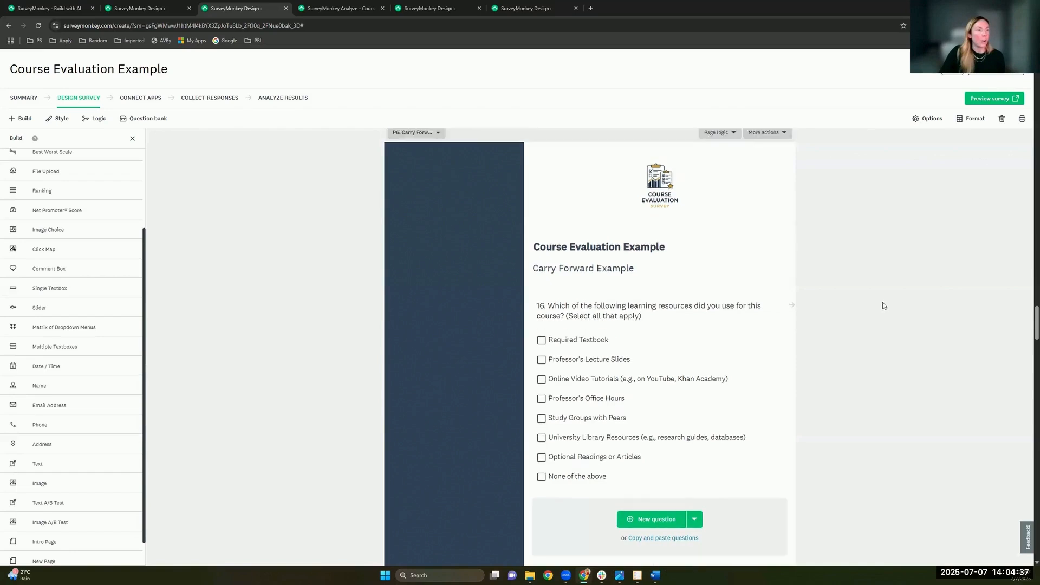
scroll(883, 306, "up", 5)
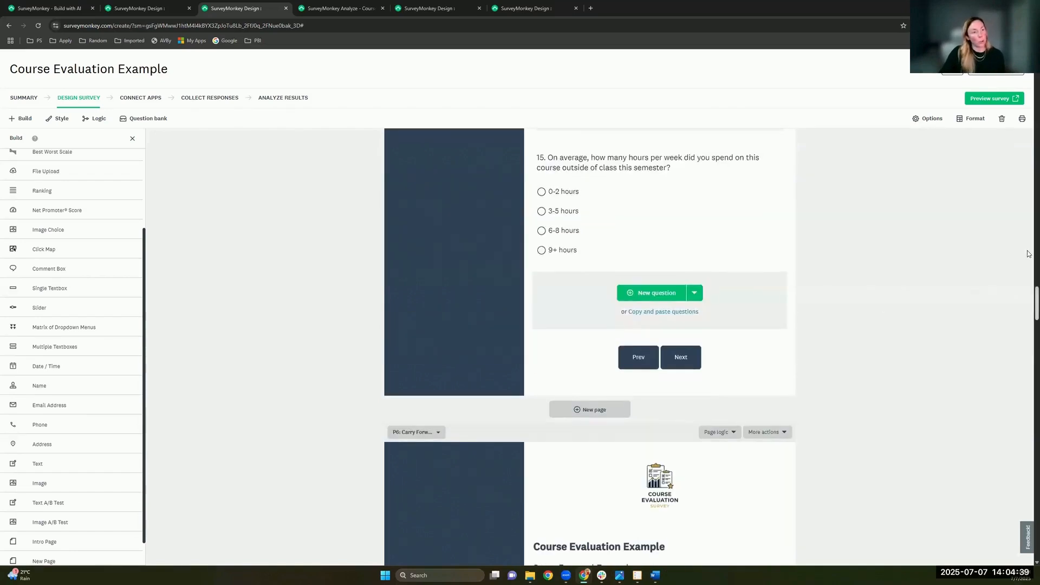
left_click_drag(1037, 302, 1037, 94)
scroll(967, 293, "up", 5)
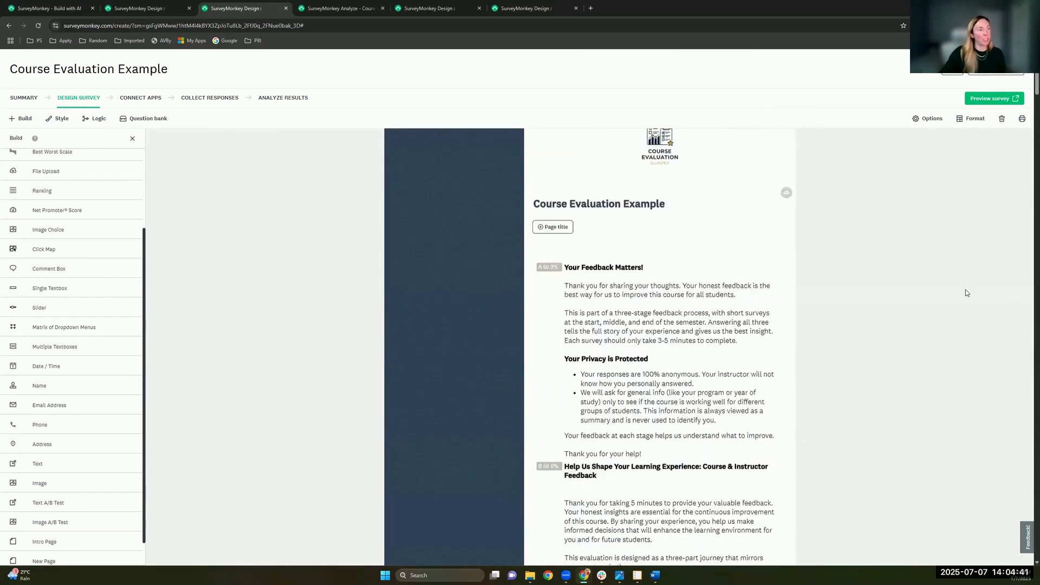
Step: Scroll down past Page 1's intro to P2's dropdown question 'Please select your course:'
scroll(959, 314, "up", 2)
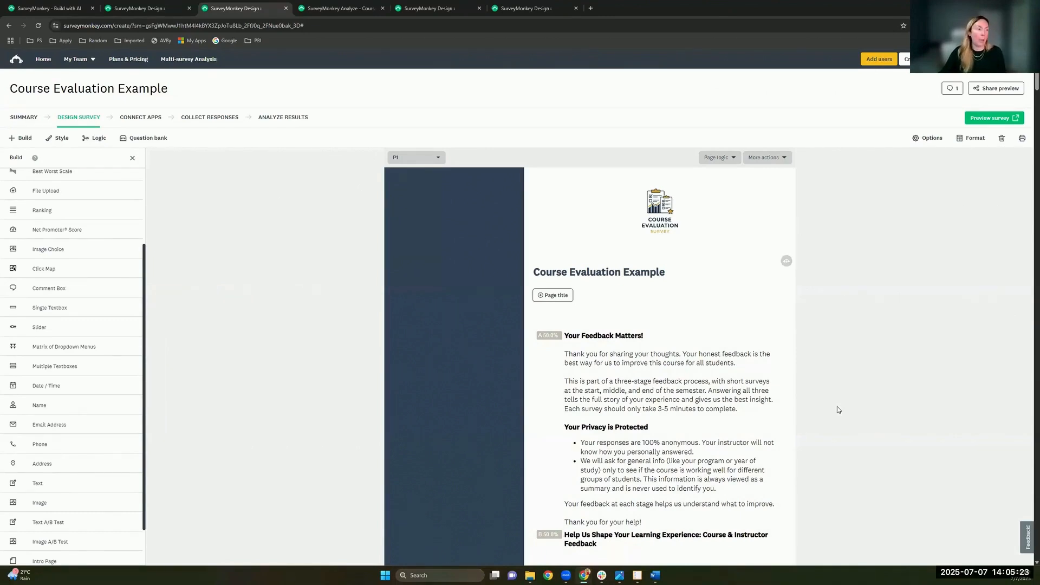
scroll(837, 407, "down", 3)
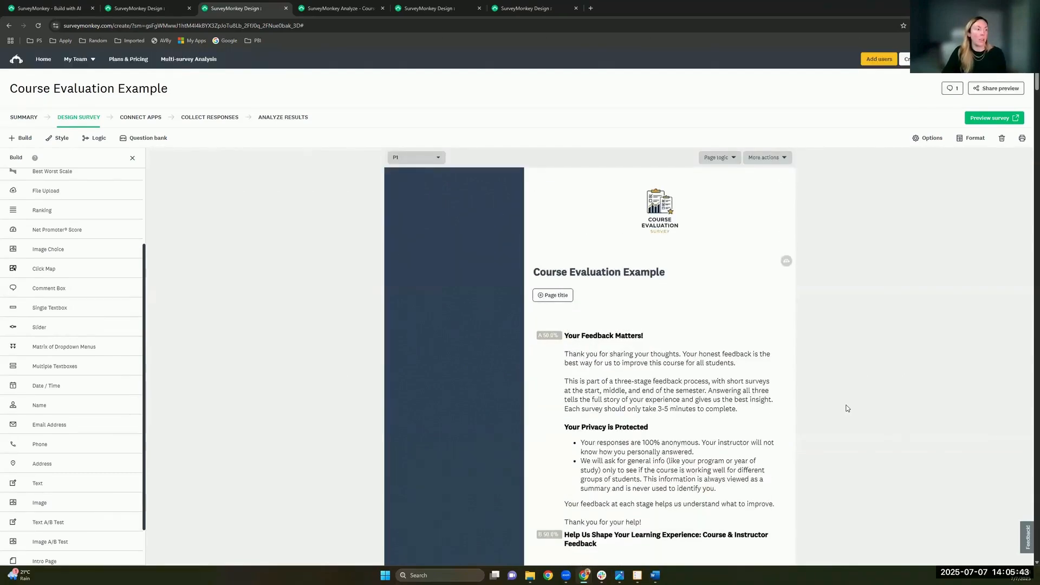
scroll(848, 408, "down", 7)
scroll(848, 408, "down", 5)
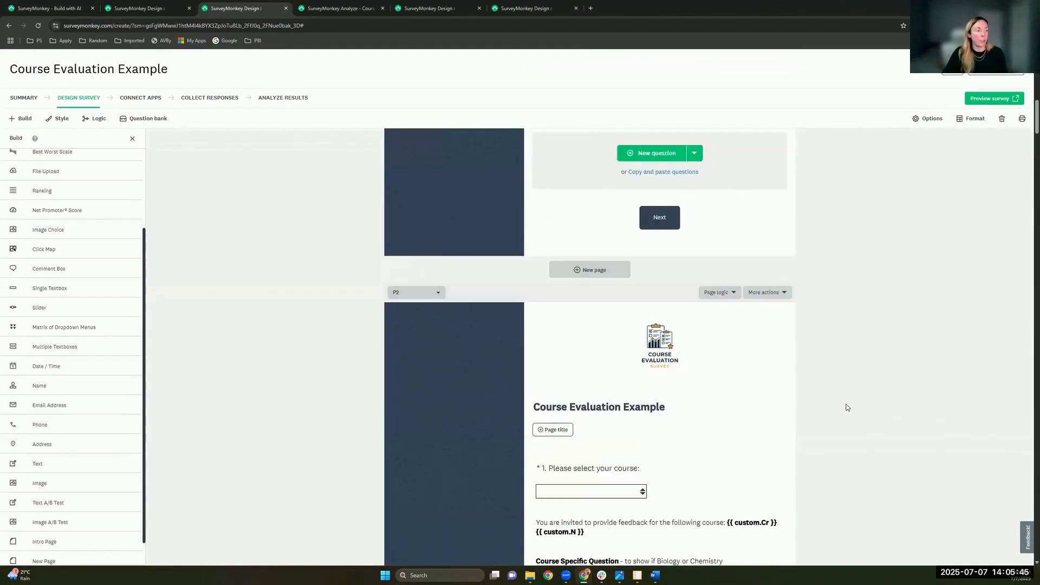
scroll(848, 408, "down", 2)
scroll(660, 293, "down", 1)
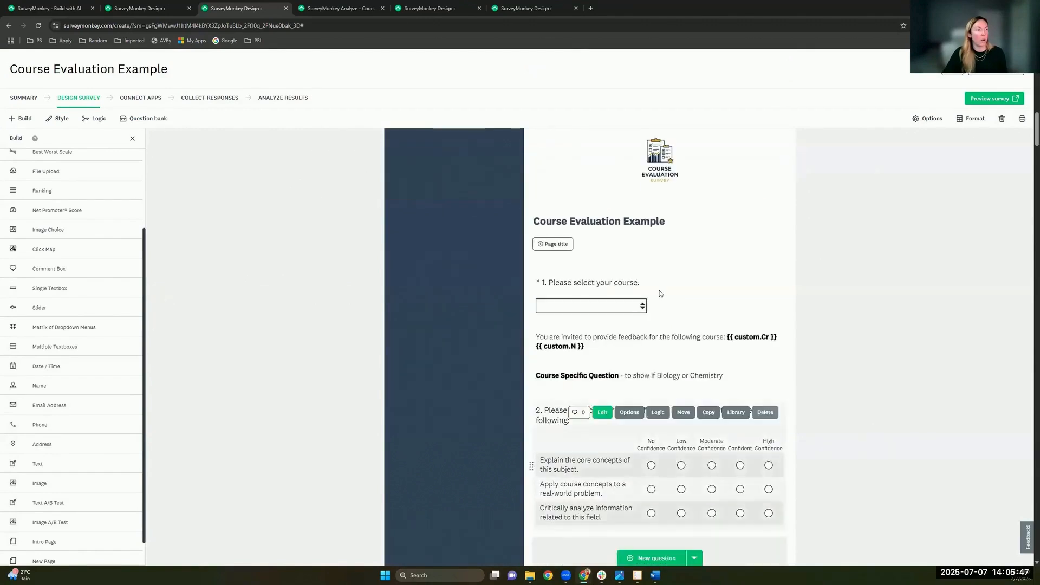
left_click(660, 286)
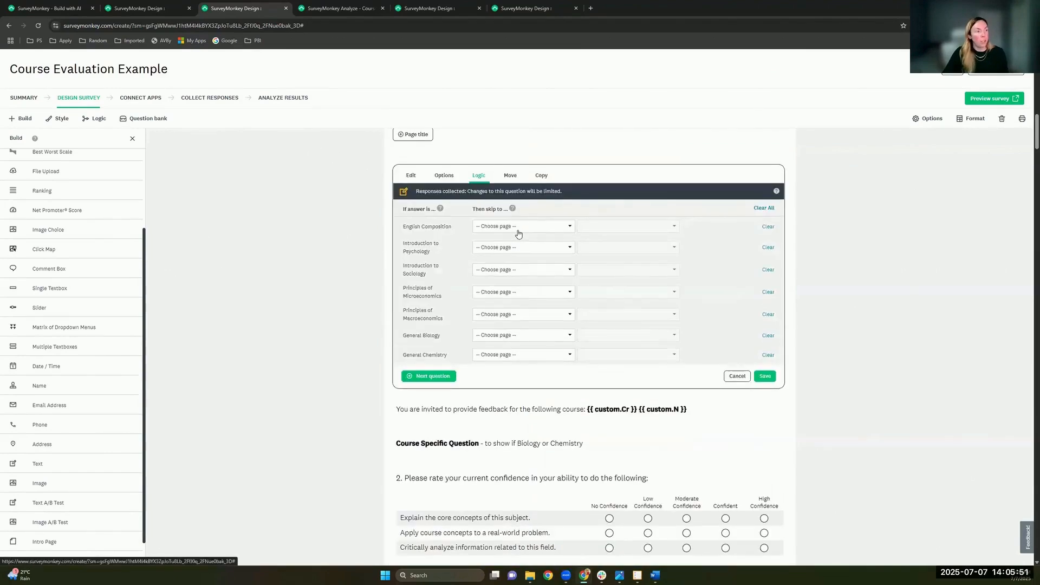
left_click(525, 227)
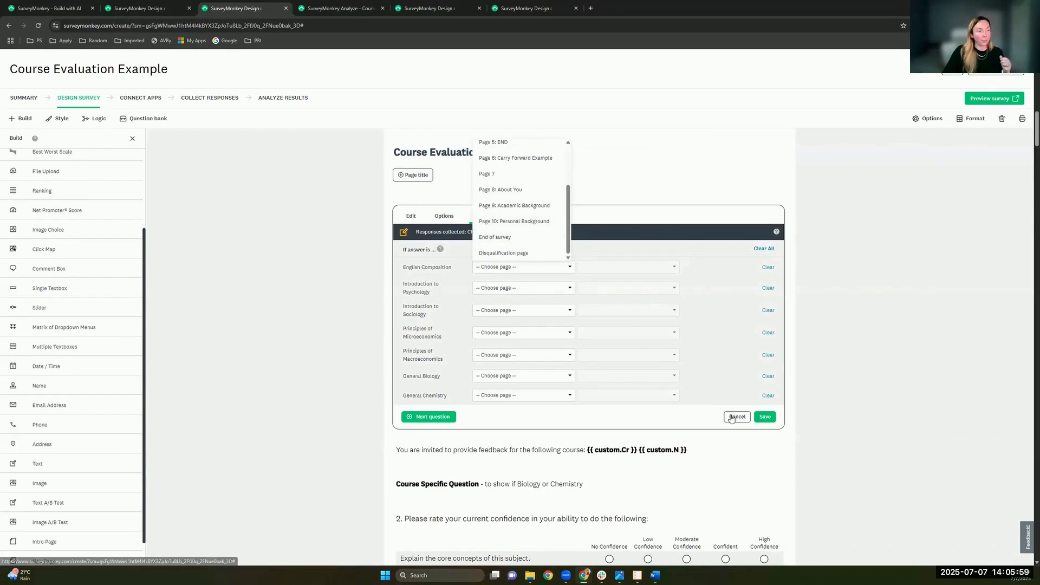
left_click(755, 420)
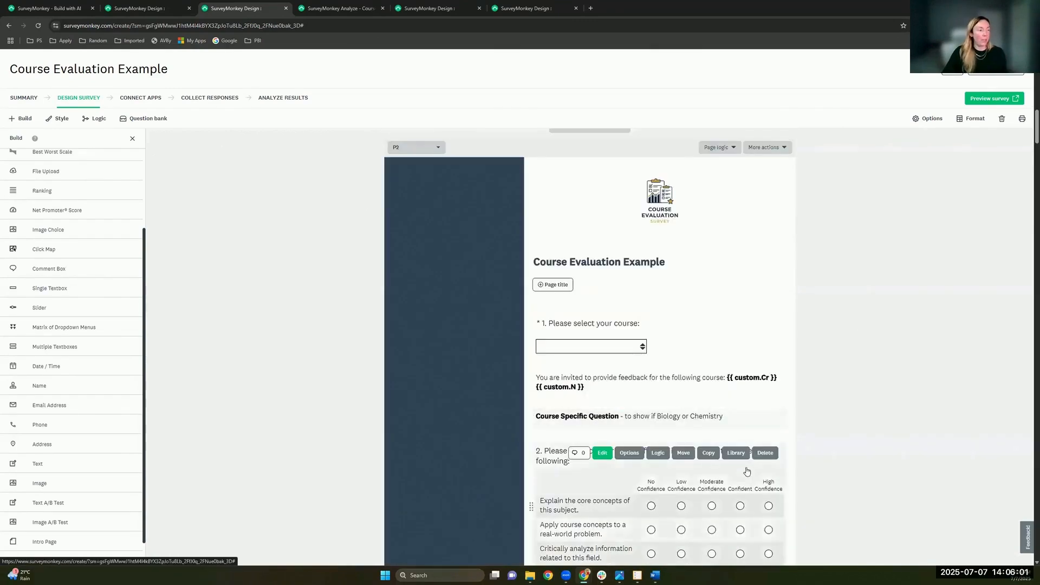
scroll(798, 442, "down", 1)
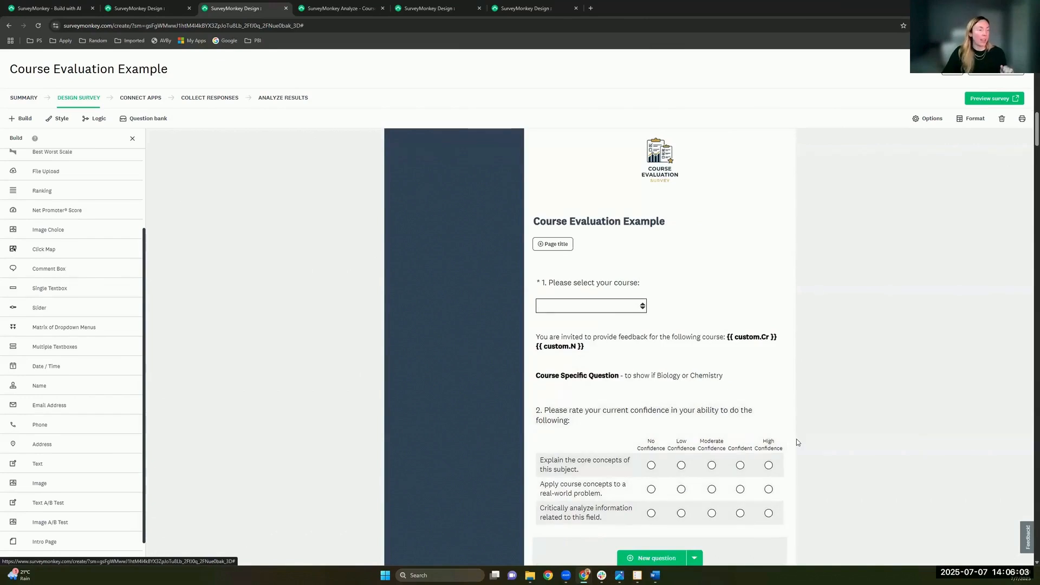
Step: Open Page 2's advanced branching logic from its page logic options
mouse_move(786, 445)
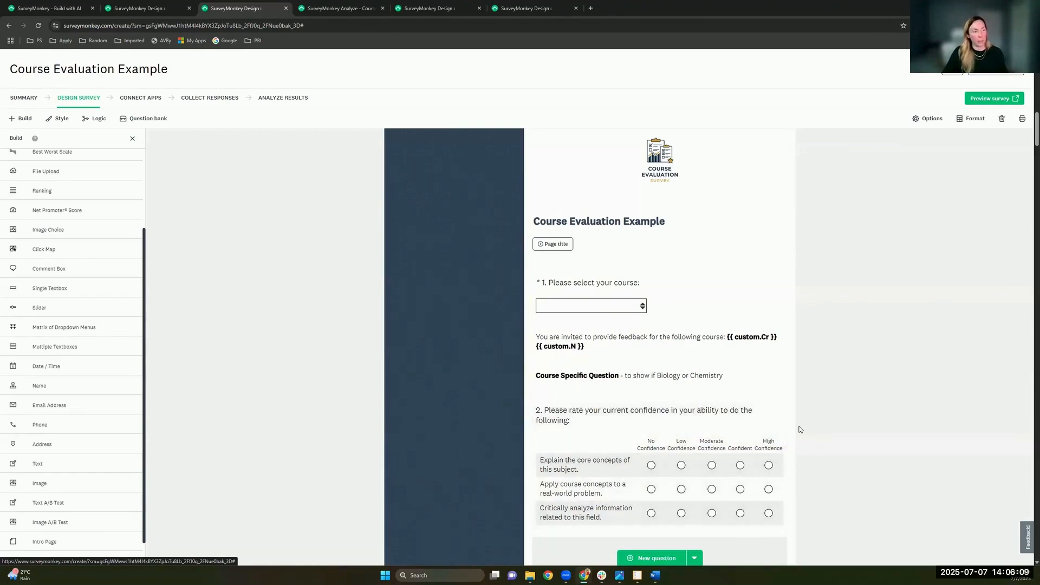
scroll(801, 432, "up", 2)
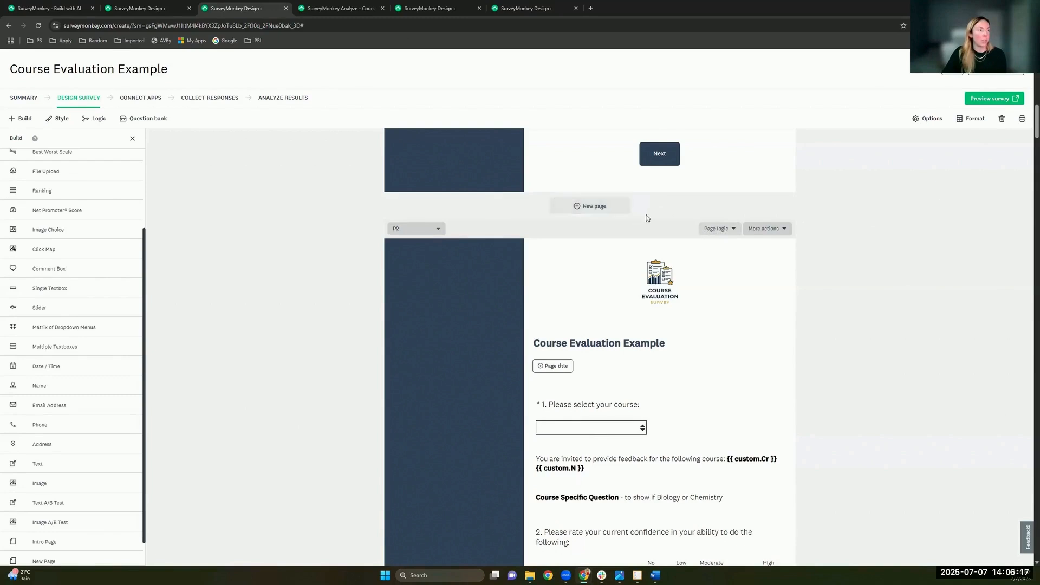
left_click(719, 229)
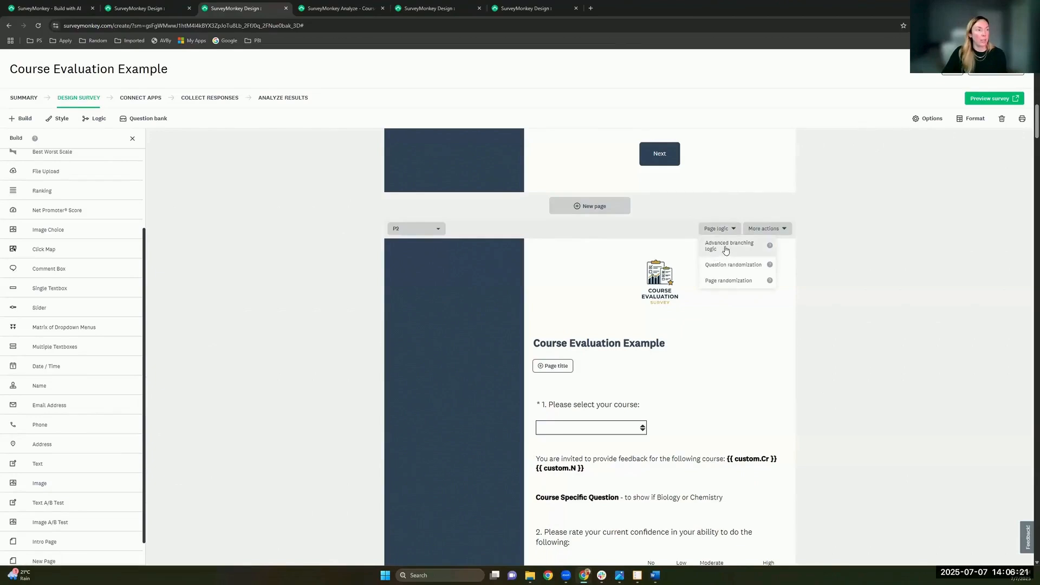
left_click(726, 248)
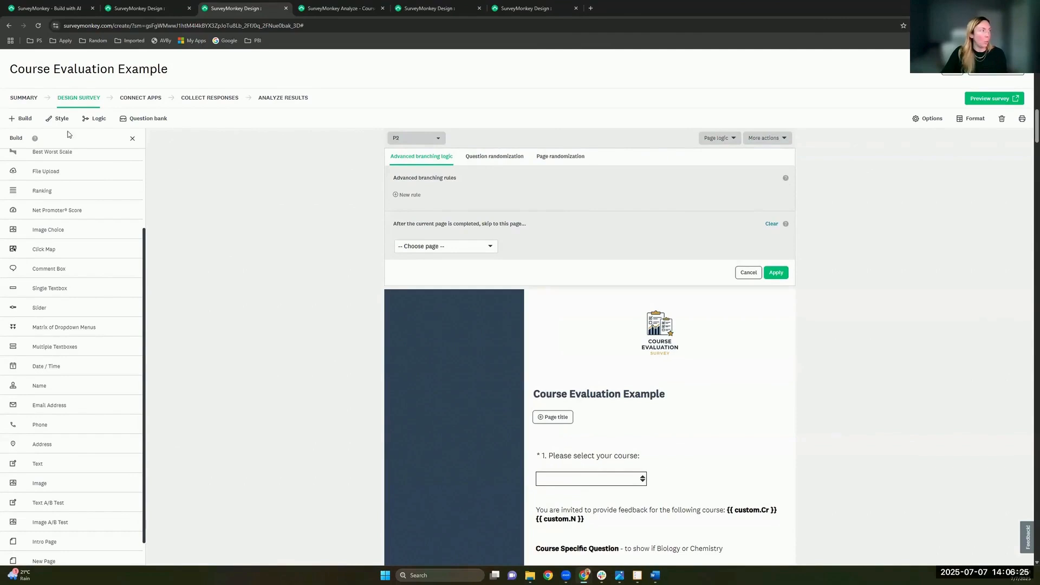
Step: Show the survey's existing advanced branching rules in the left Logic panel
left_click(98, 122)
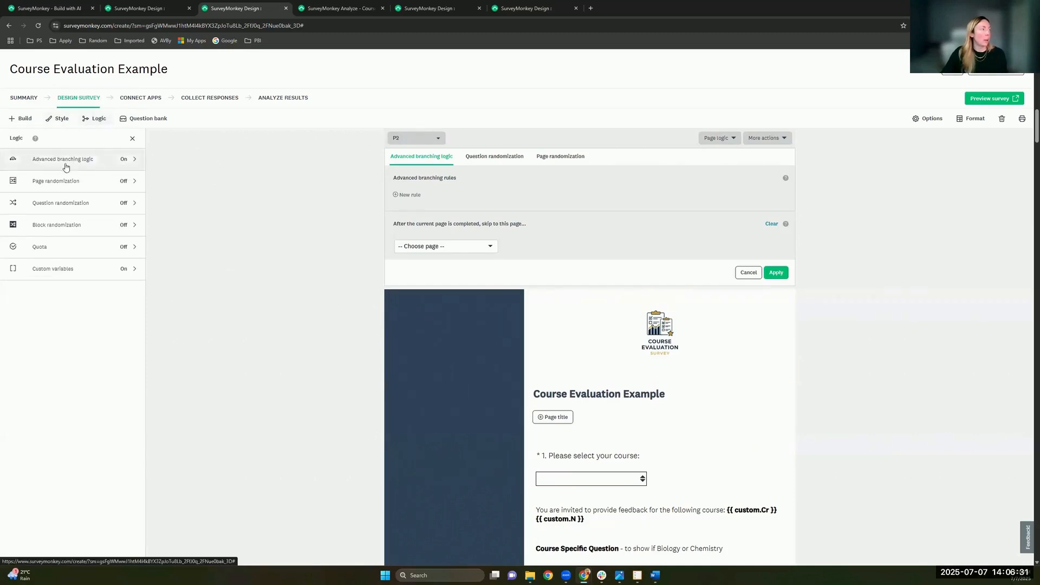
left_click(109, 160)
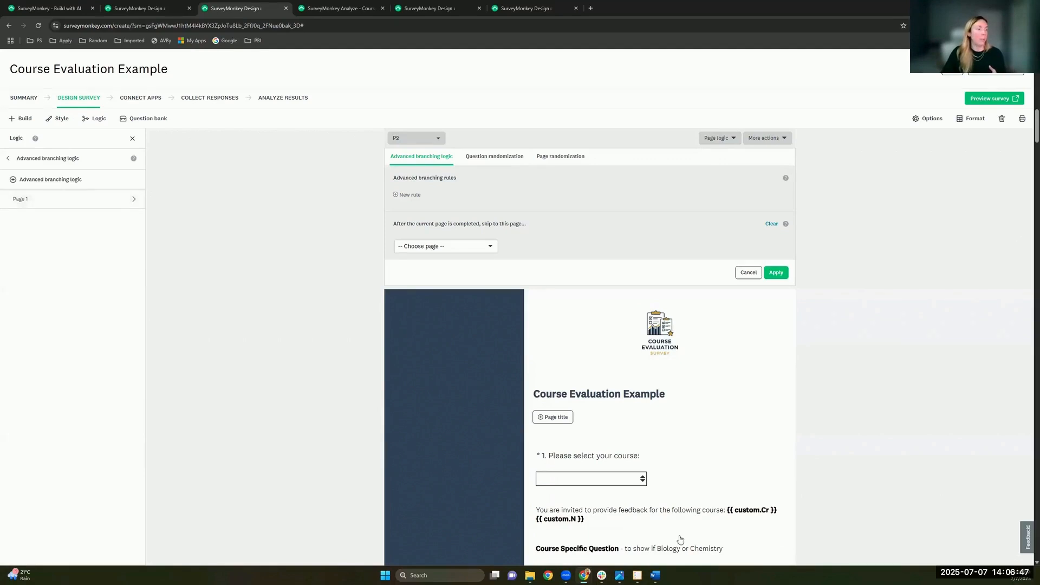
mouse_move(652, 484)
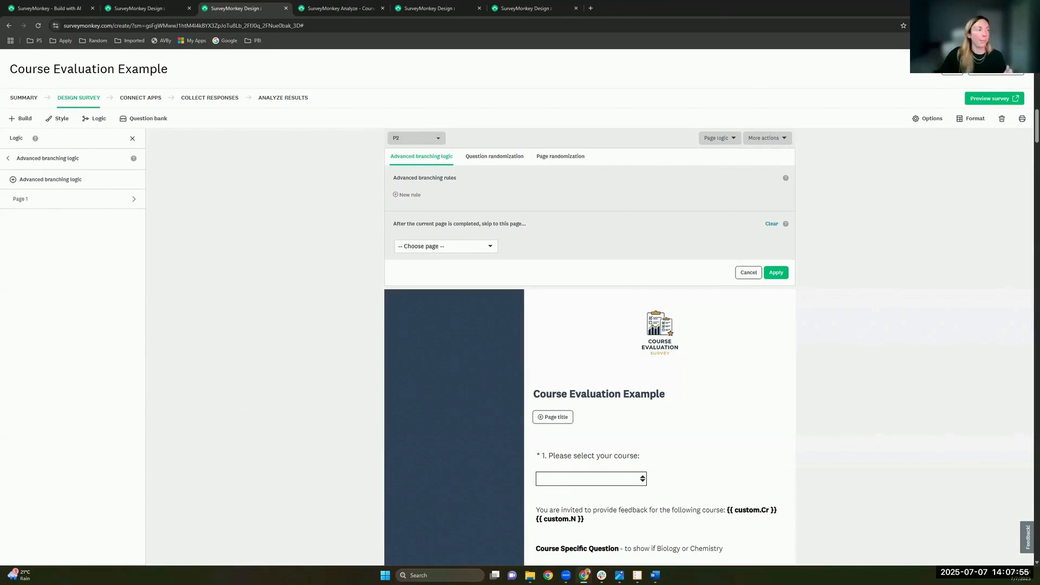
Step: Cancel Page 2's advanced branching panel without adding a rule
left_click(746, 274)
scroll(901, 388, "down", 2)
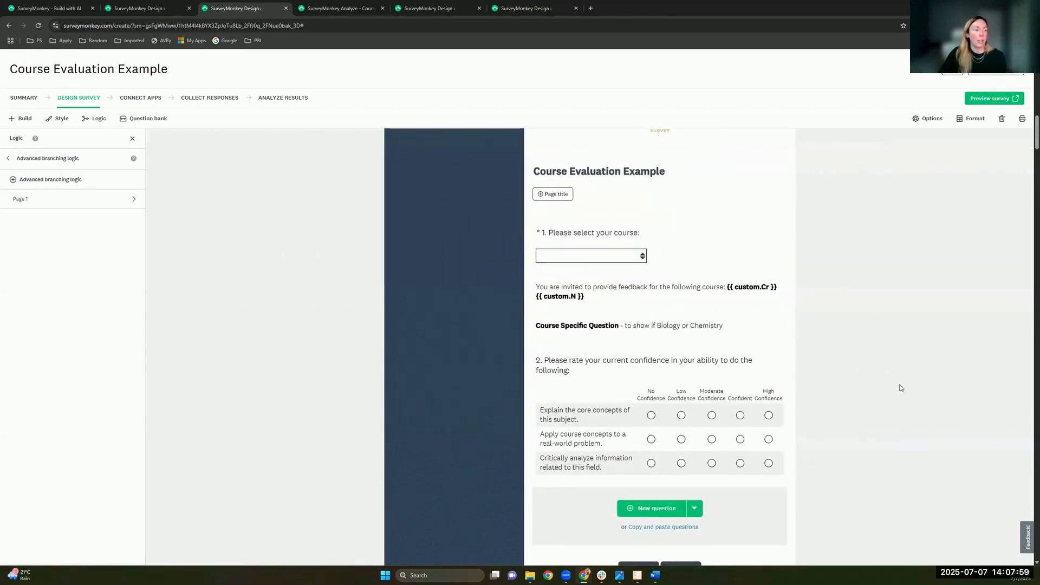
scroll(901, 388, "down", 2)
scroll(901, 388, "up", 2)
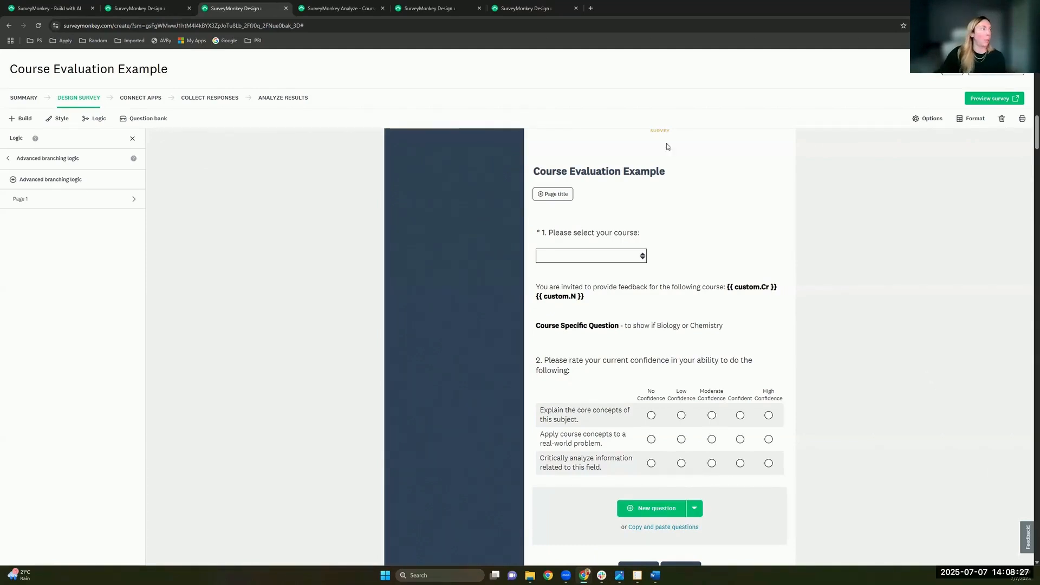
Step: Switch to the Study Habits survey and delete the recommend-likelihood and 'Rate these fruits' questions
key("ctrl+Page_Up")
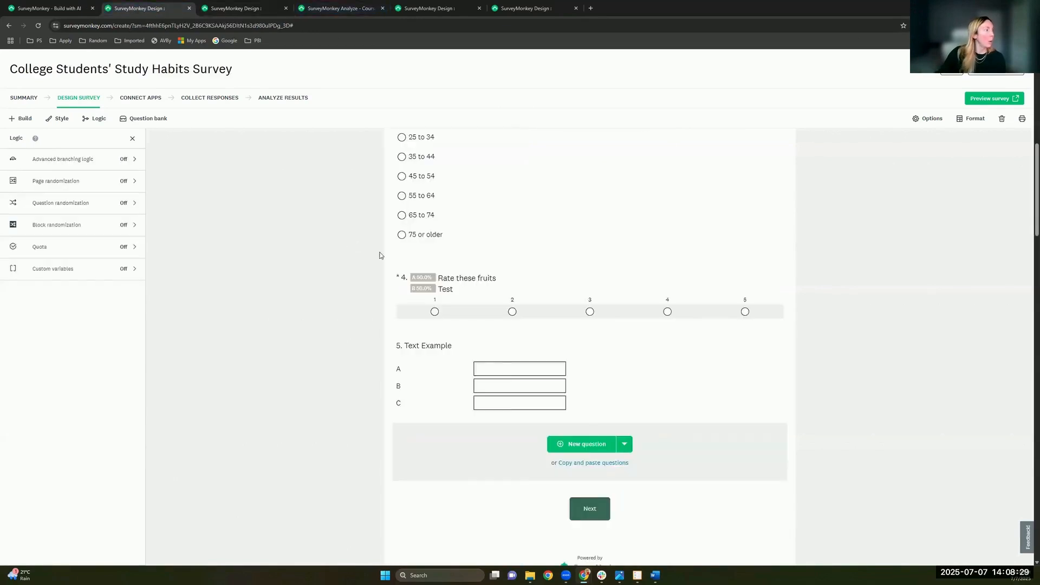
scroll(726, 406, "up", 5)
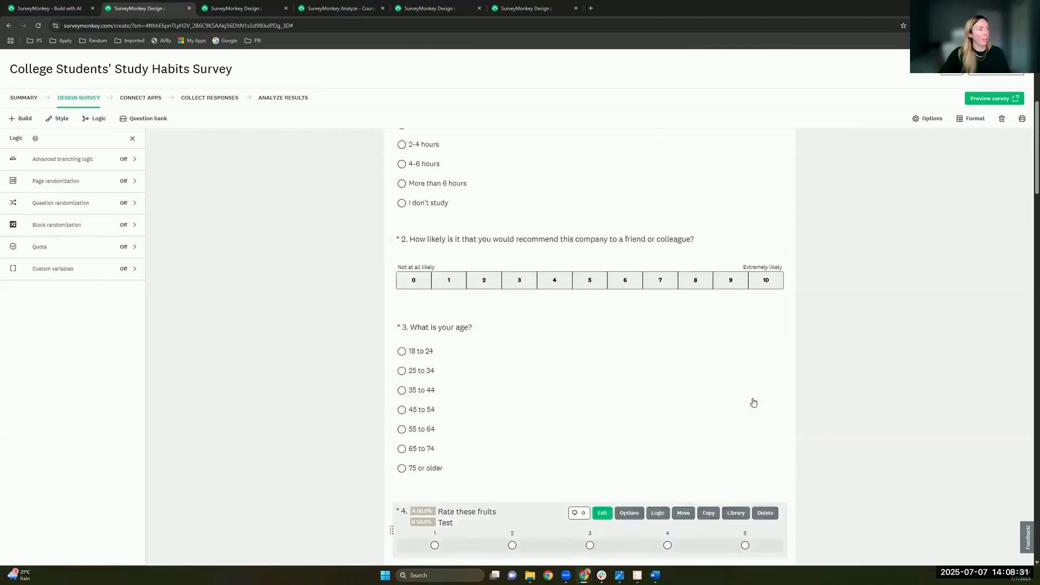
scroll(753, 403, "up", 2)
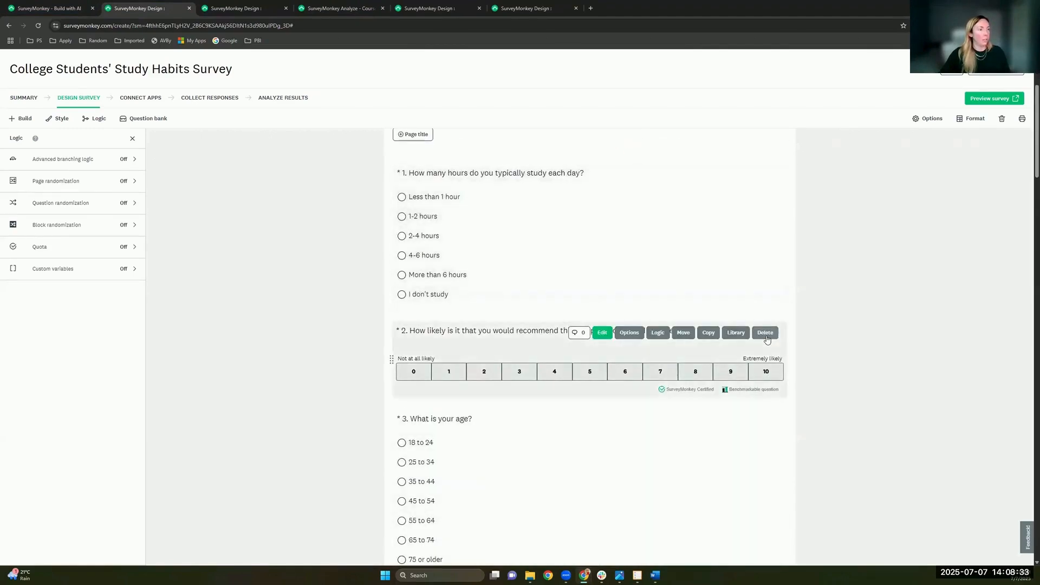
left_click(765, 332)
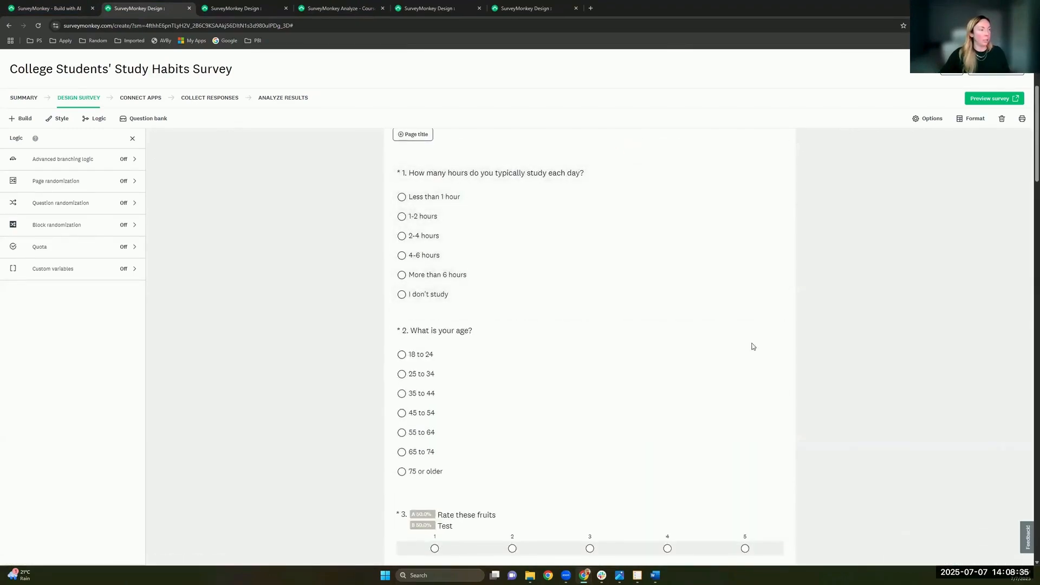
scroll(741, 451, "down", 4)
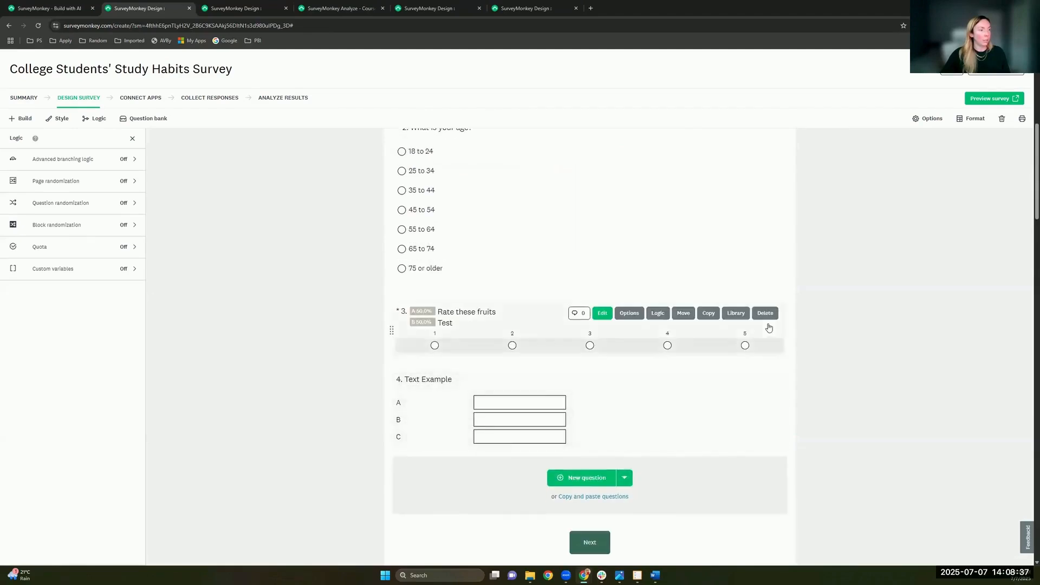
left_click(766, 314)
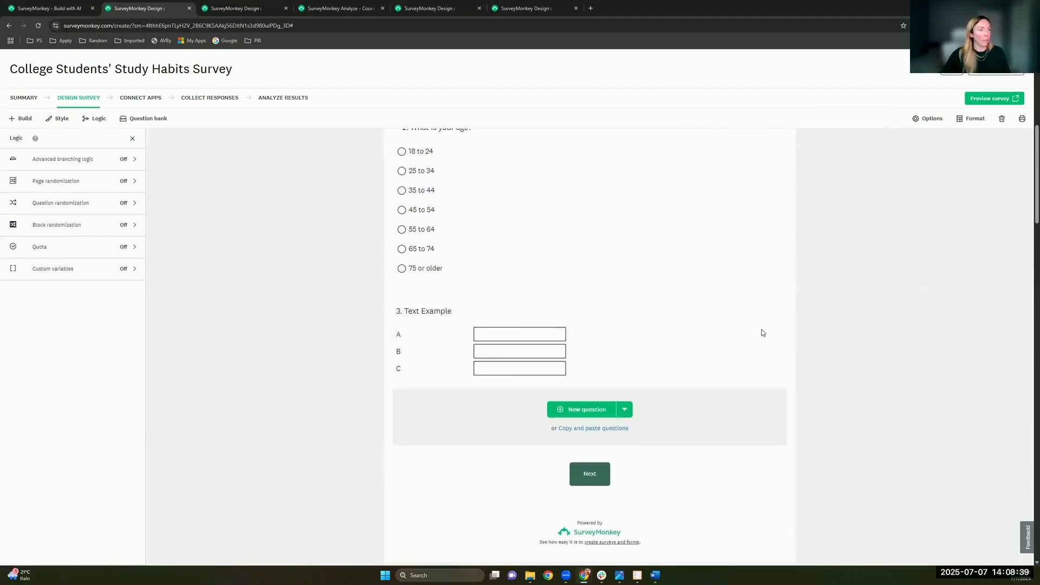
Step: Delete the Text Example question
left_click(753, 311)
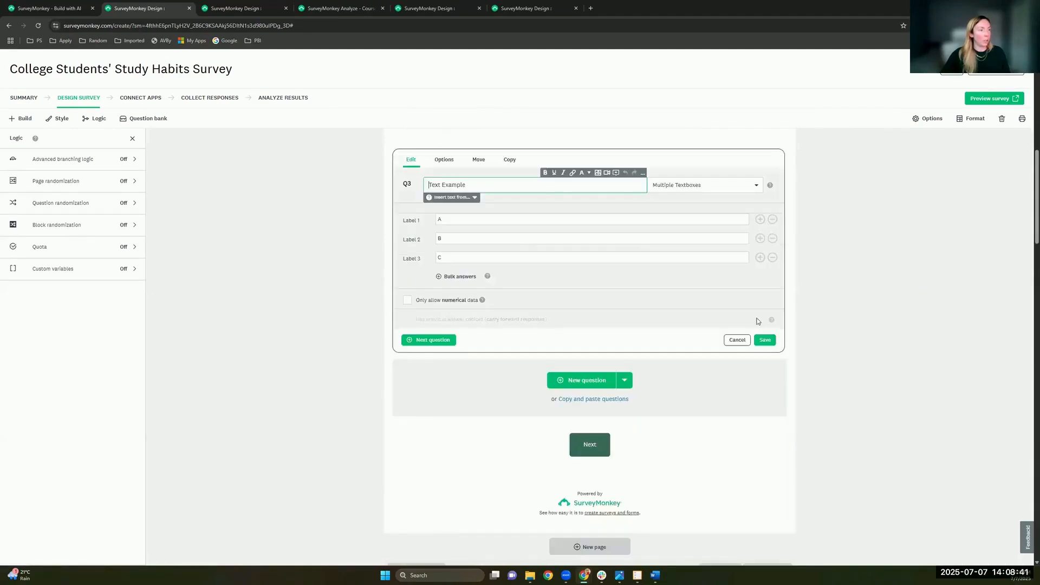
left_click(737, 341)
scroll(646, 299, "up", 2)
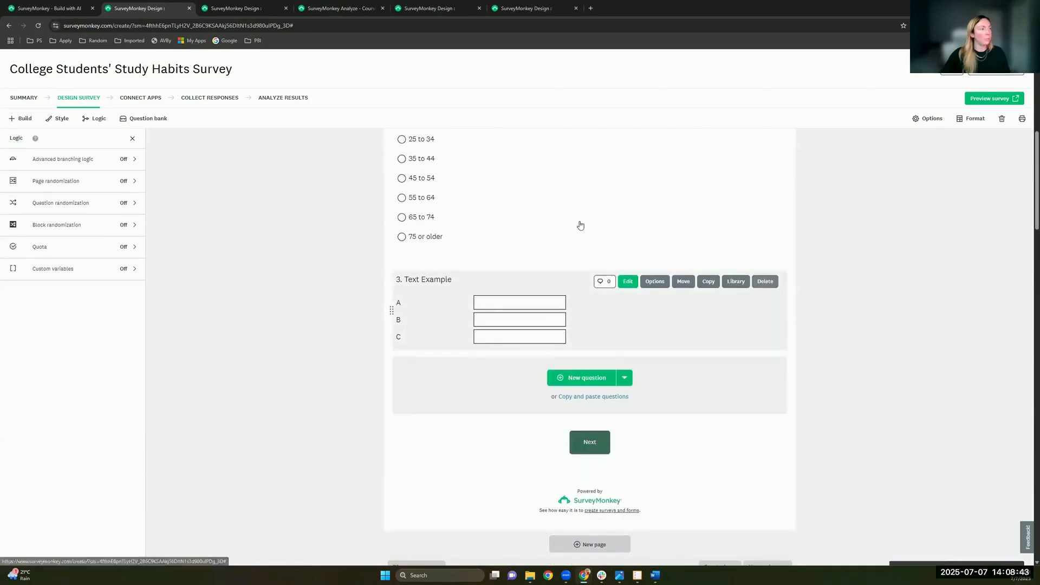
left_click(765, 281)
scroll(712, 313, "up", 6)
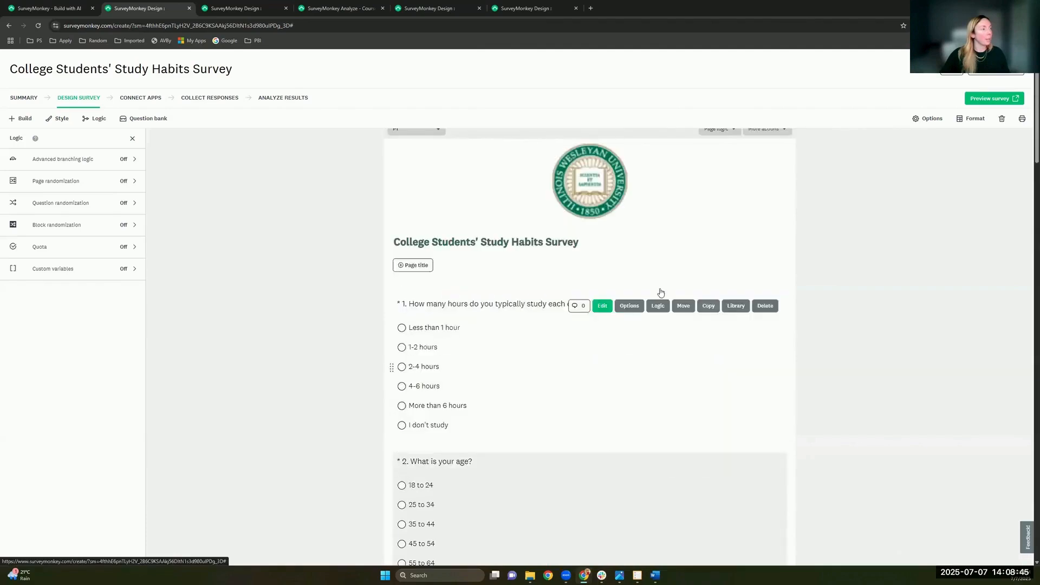
Step: Start a new Page 1 advanced branching rule with its condition based on Q1 study hours
left_click(719, 159)
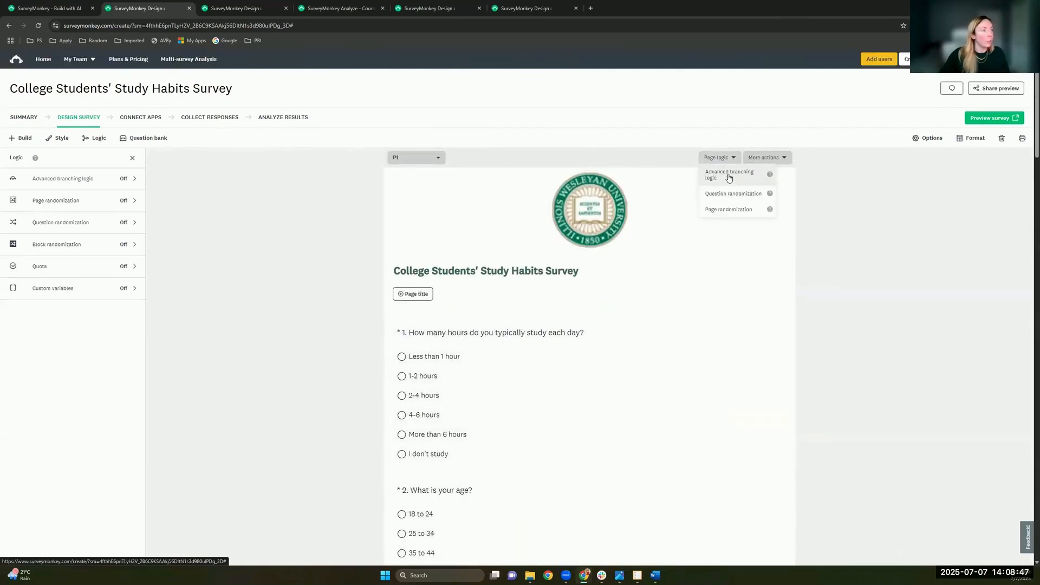
left_click(729, 176)
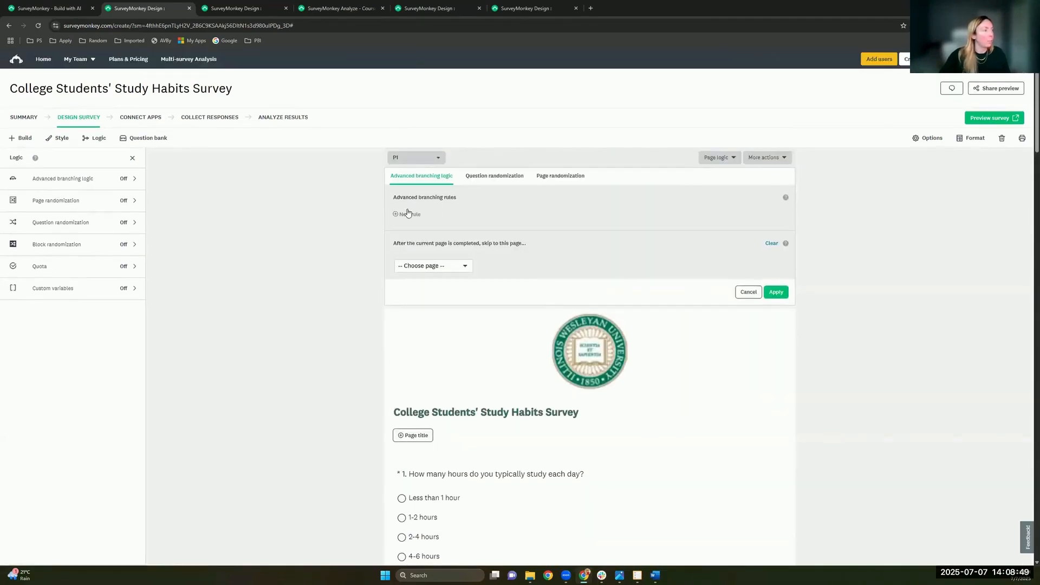
left_click(408, 213)
left_click(359, 256)
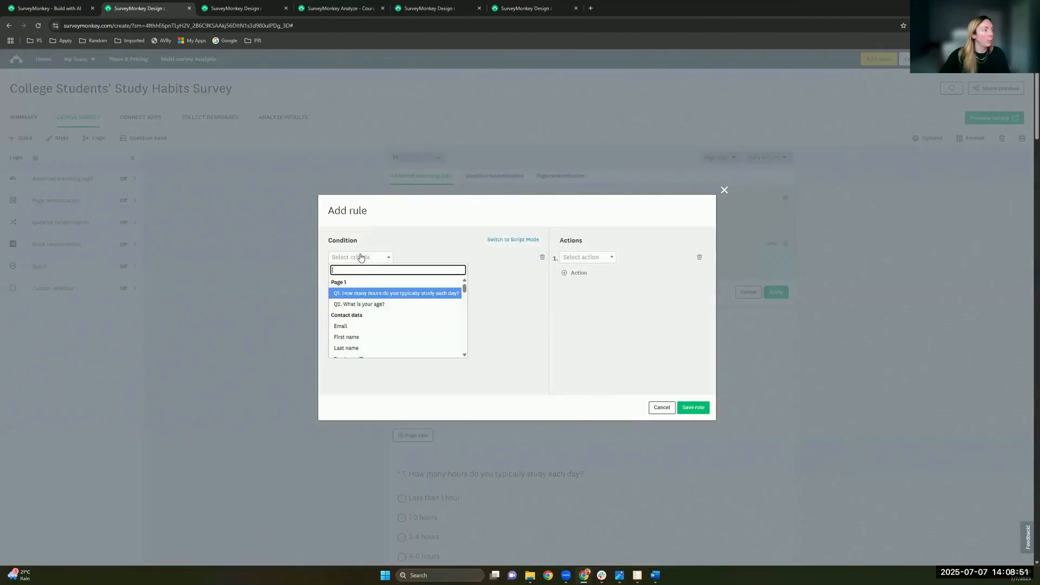
left_click(411, 294)
Step: Set the condition to Q1 'is not' 'I don't study'
left_click(436, 259)
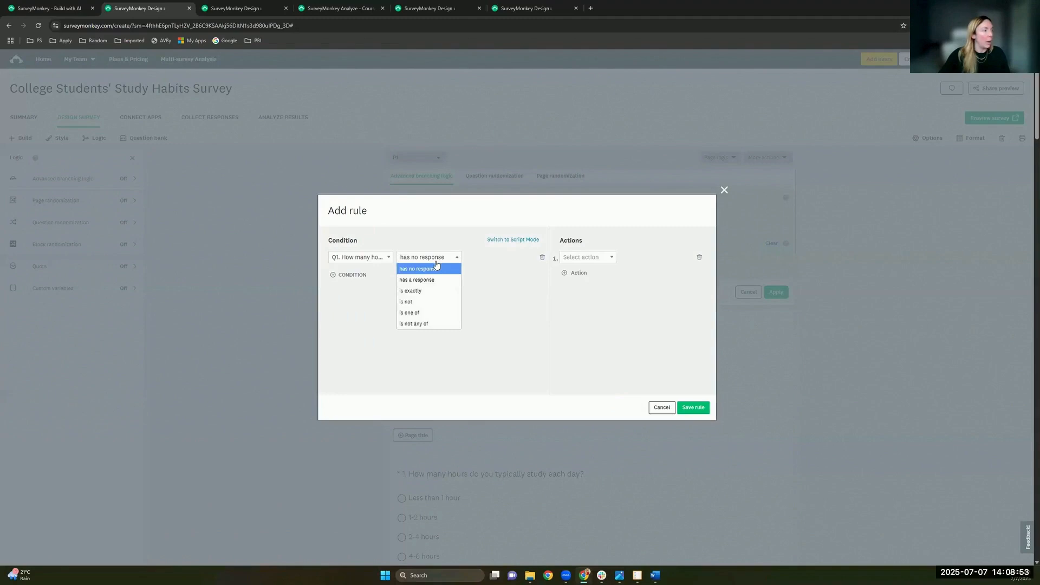
left_click(386, 258)
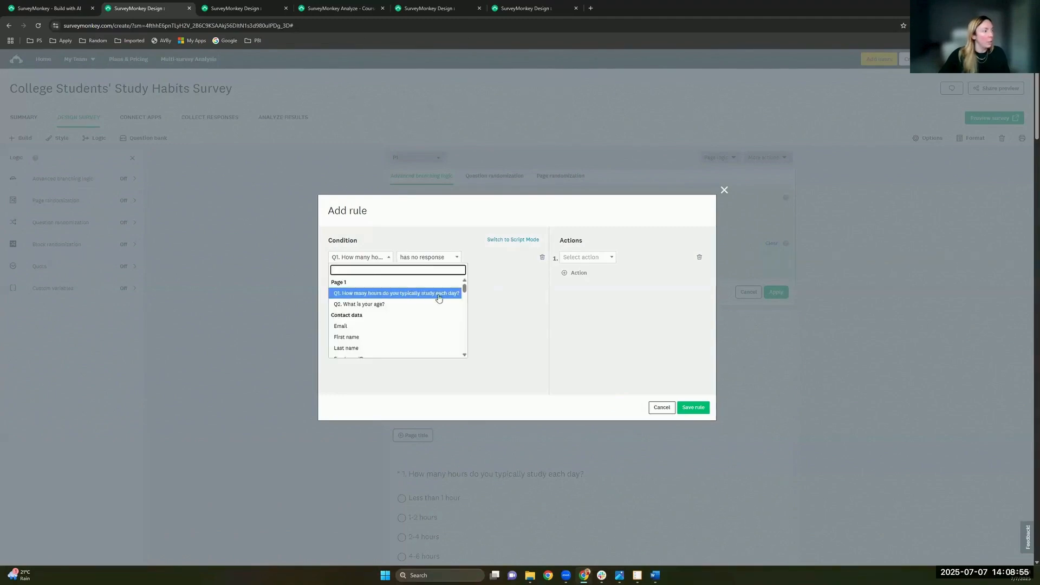
left_click(412, 258)
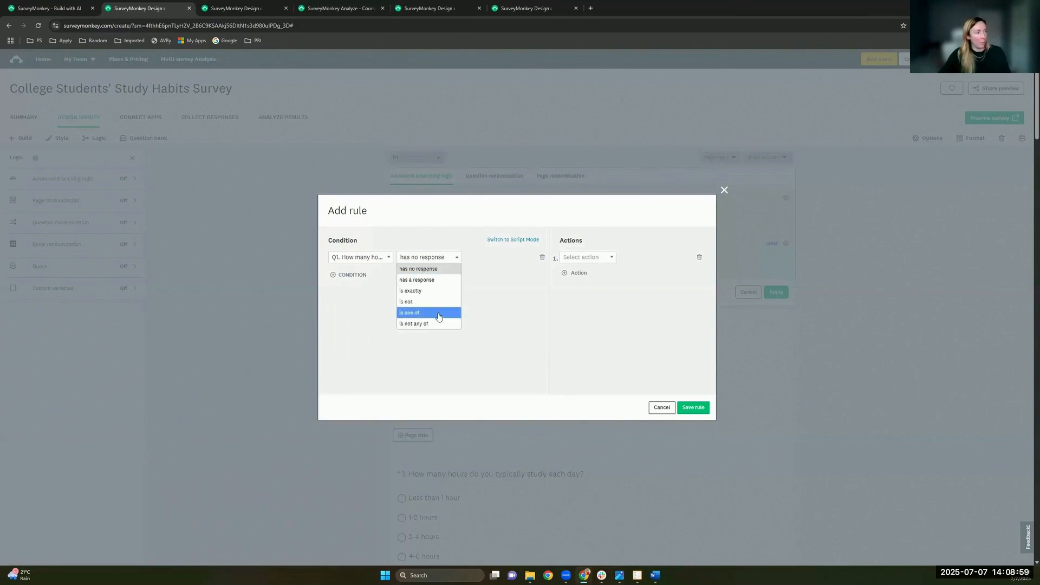
left_click(435, 314)
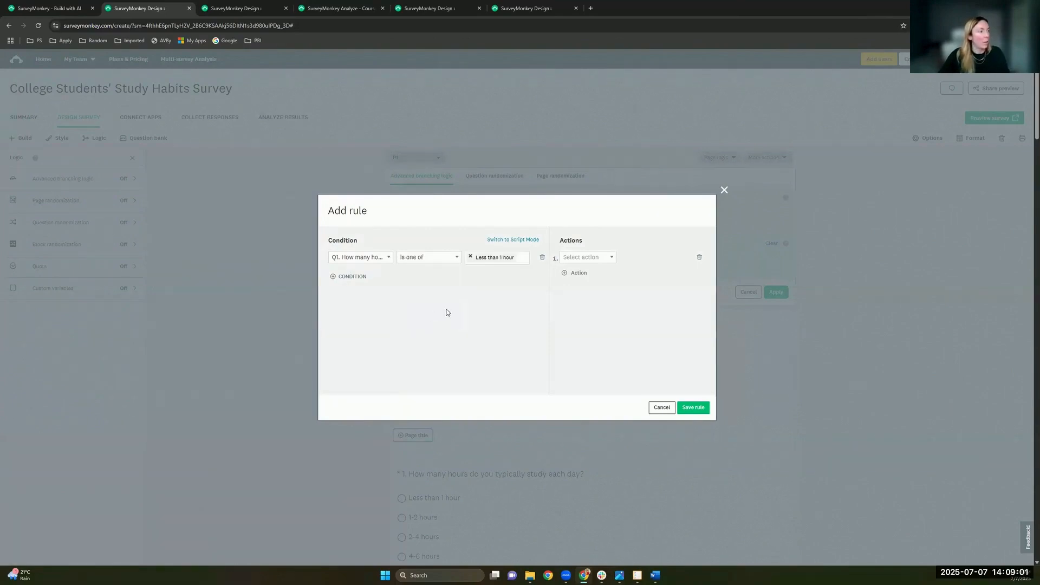
left_click(448, 258)
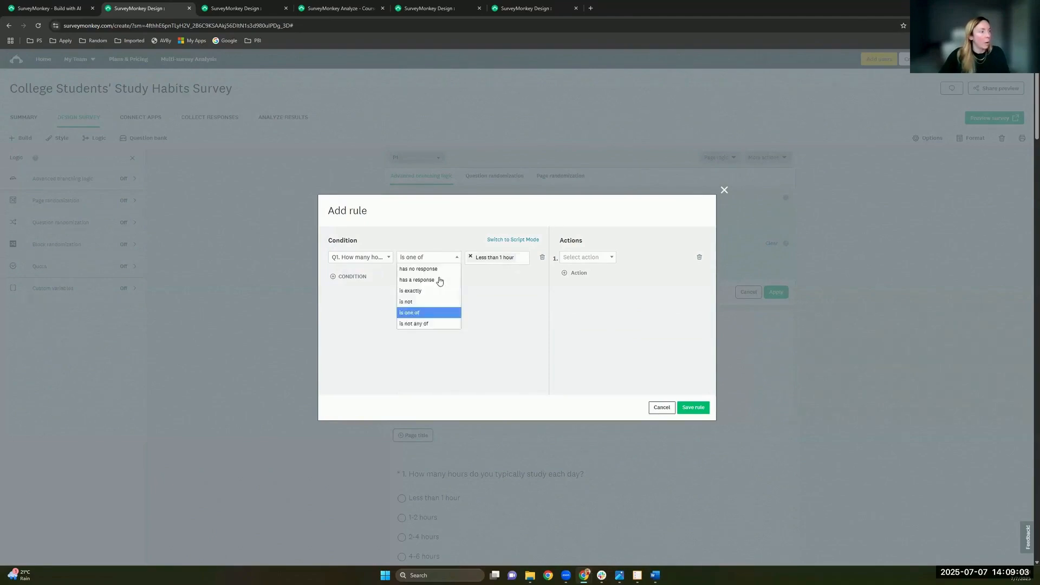
left_click(407, 302)
left_click(491, 261)
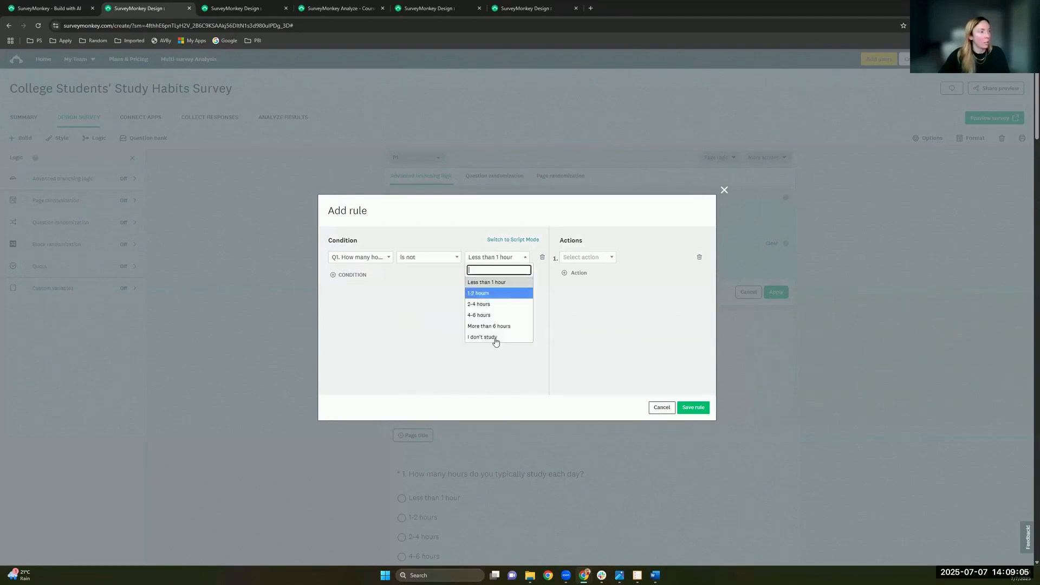
left_click(495, 338)
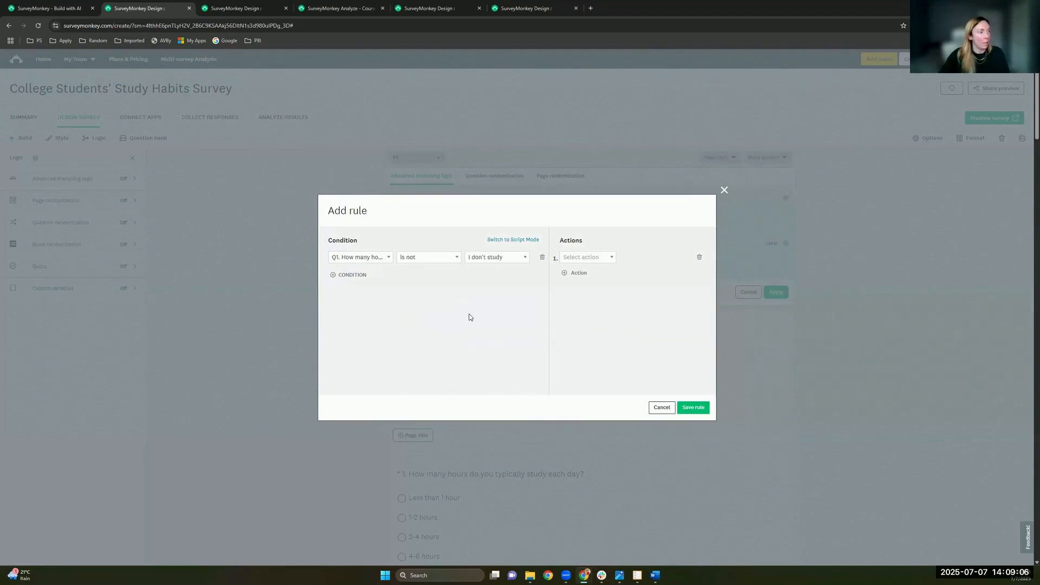
left_click(444, 258)
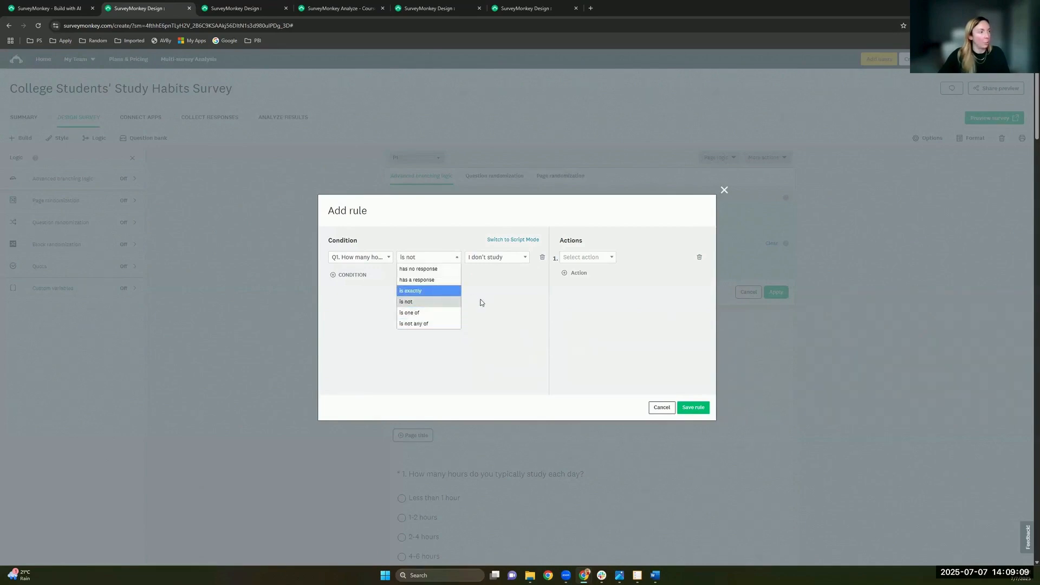
left_click(603, 258)
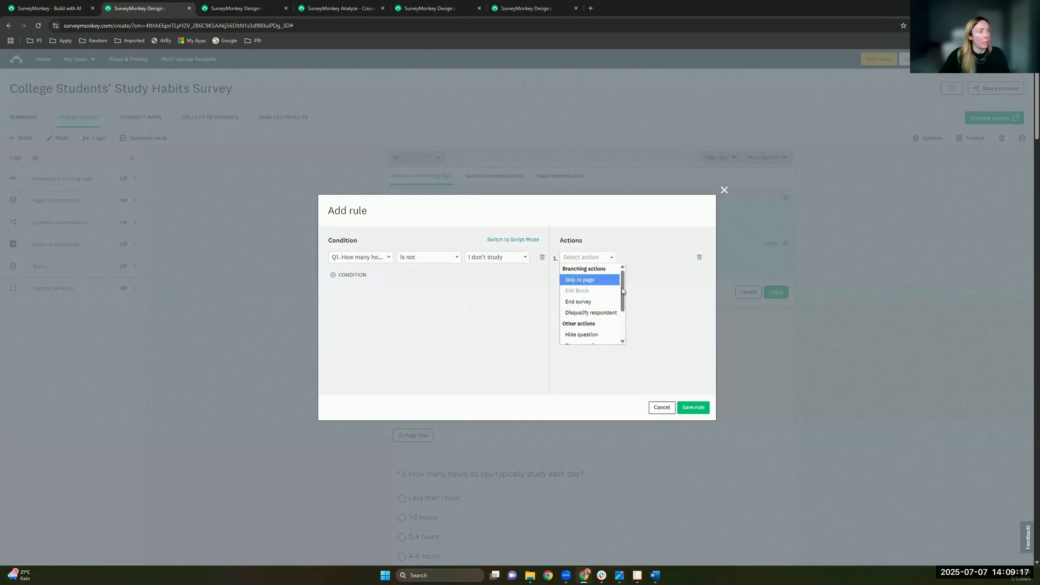
Step: Set the rule's action to Show page 2, save the rule, and apply advanced branching
left_click_drag(622, 290, 622, 299)
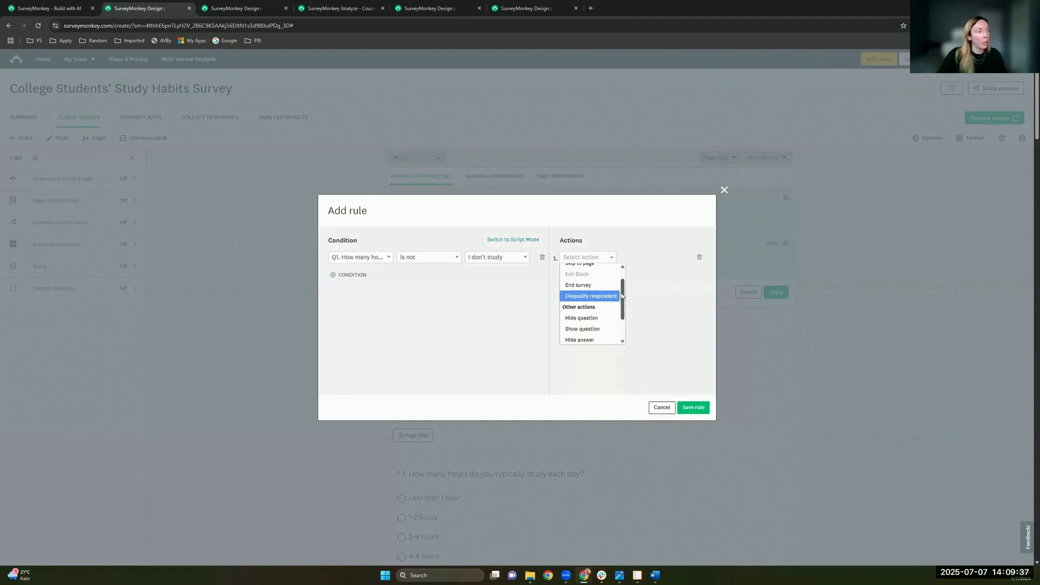
scroll(623, 309, "down", 2)
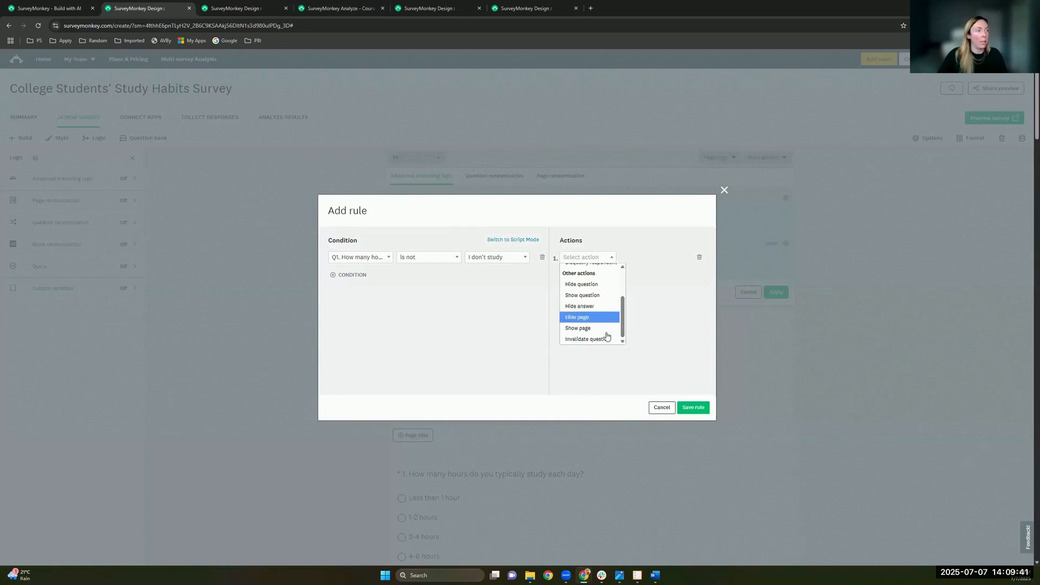
key("Up")
key("Up")
key("Up")
key("Up")
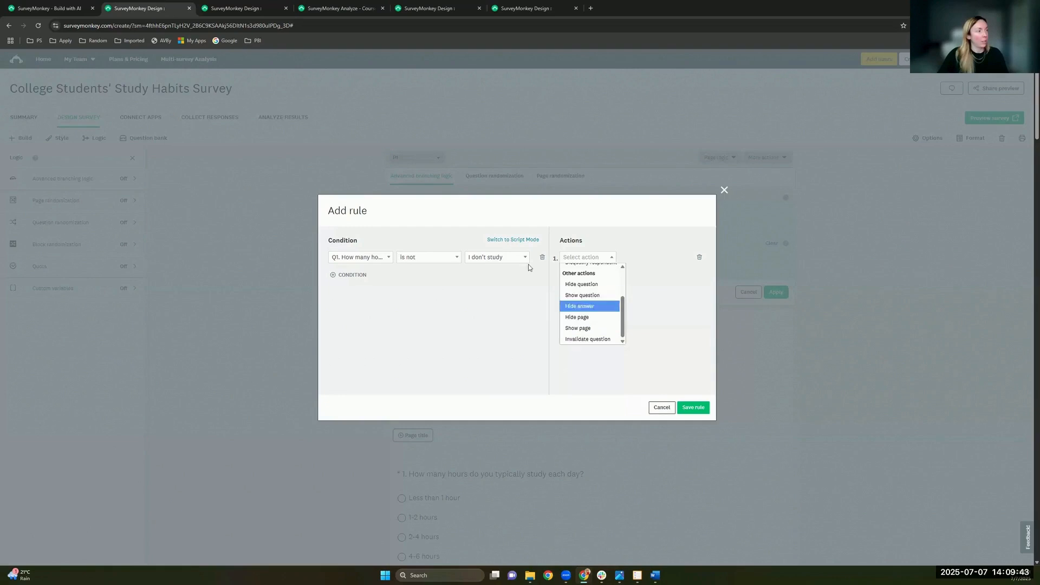
left_click(376, 261)
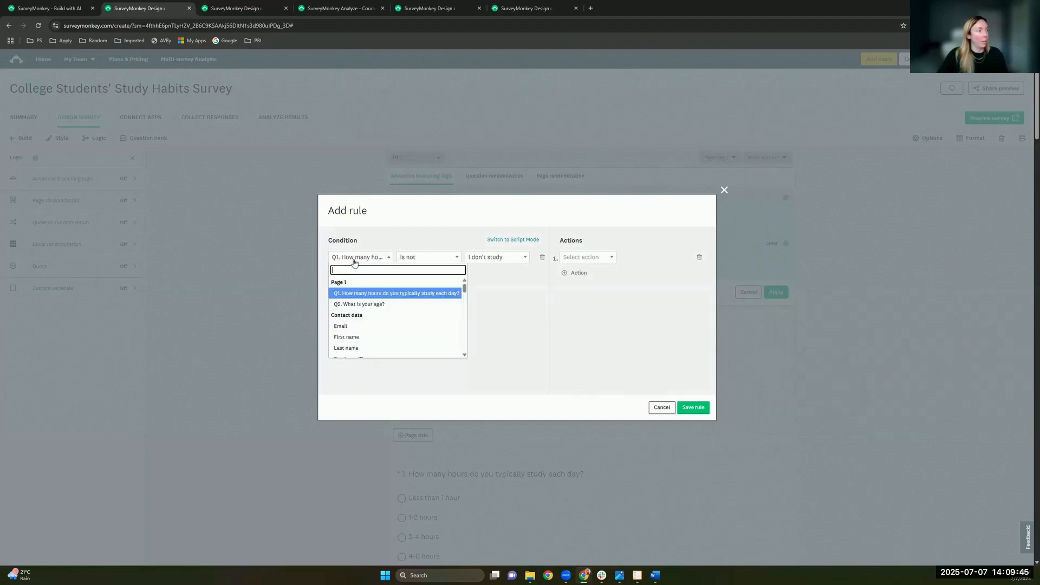
left_click(521, 271)
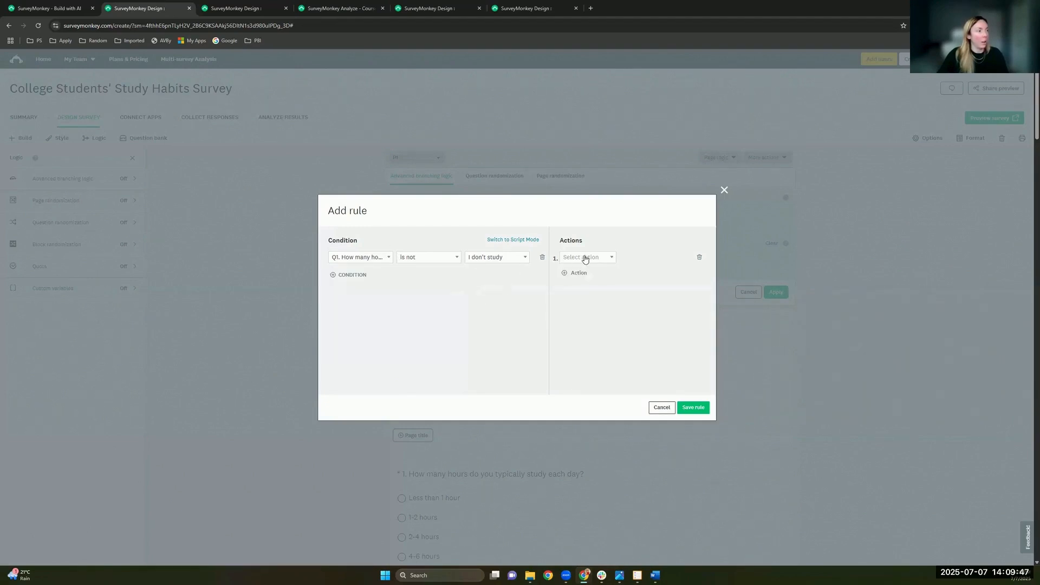
left_click(586, 258)
scroll(606, 317, "down", 2)
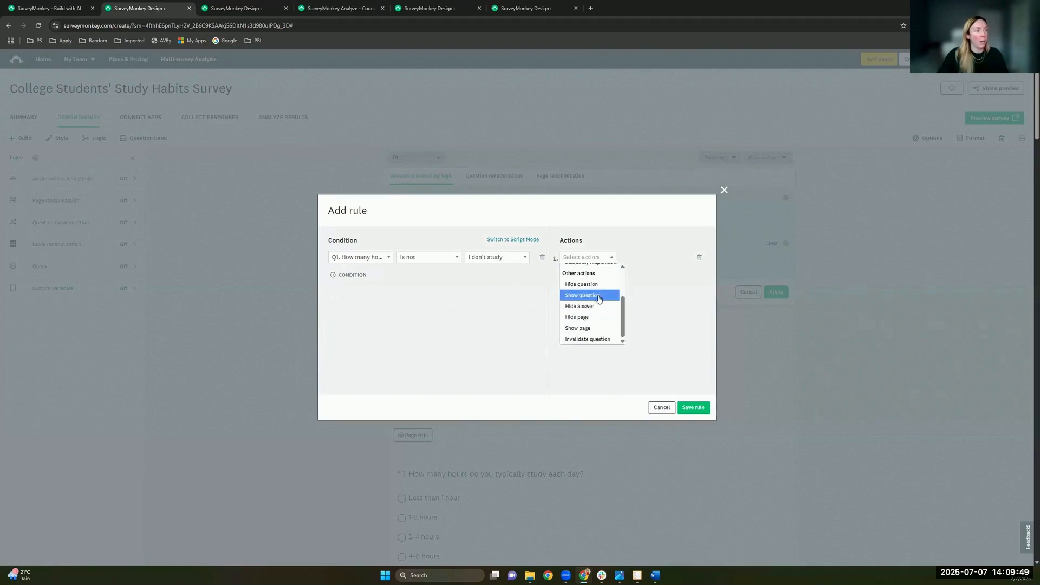
left_click(595, 328)
left_click(632, 258)
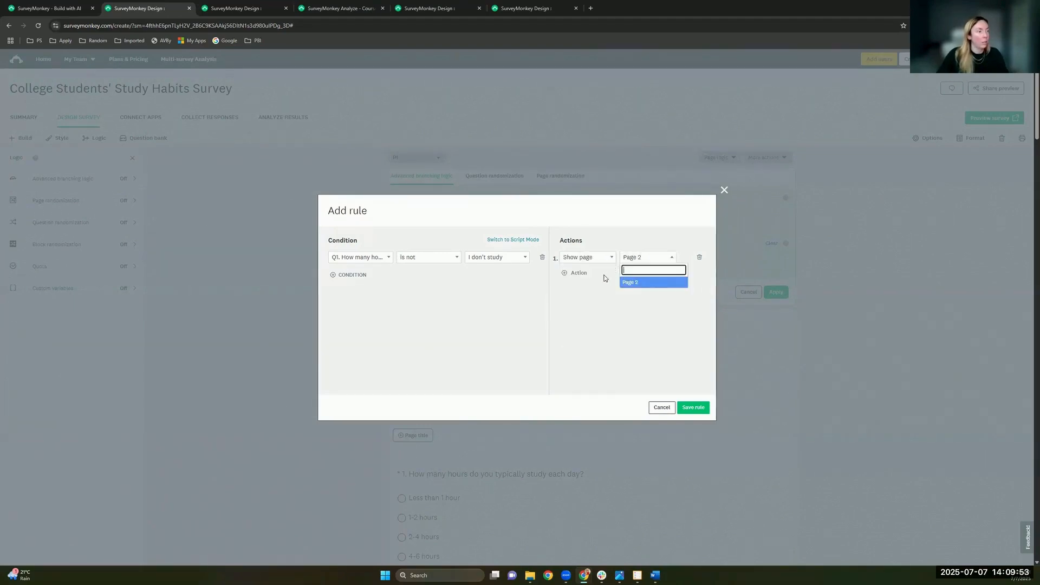
left_click(640, 283)
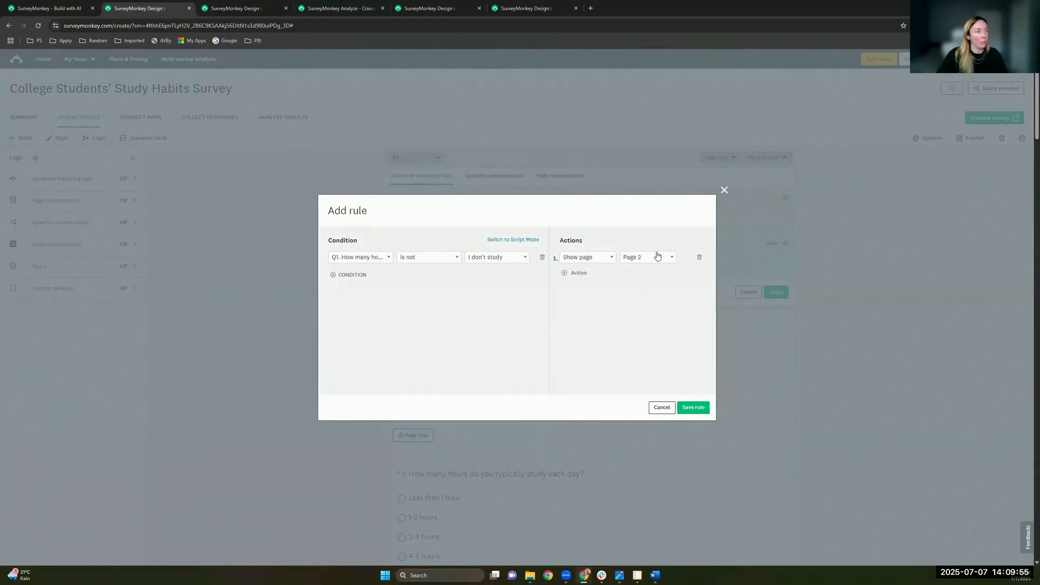
left_click(694, 408)
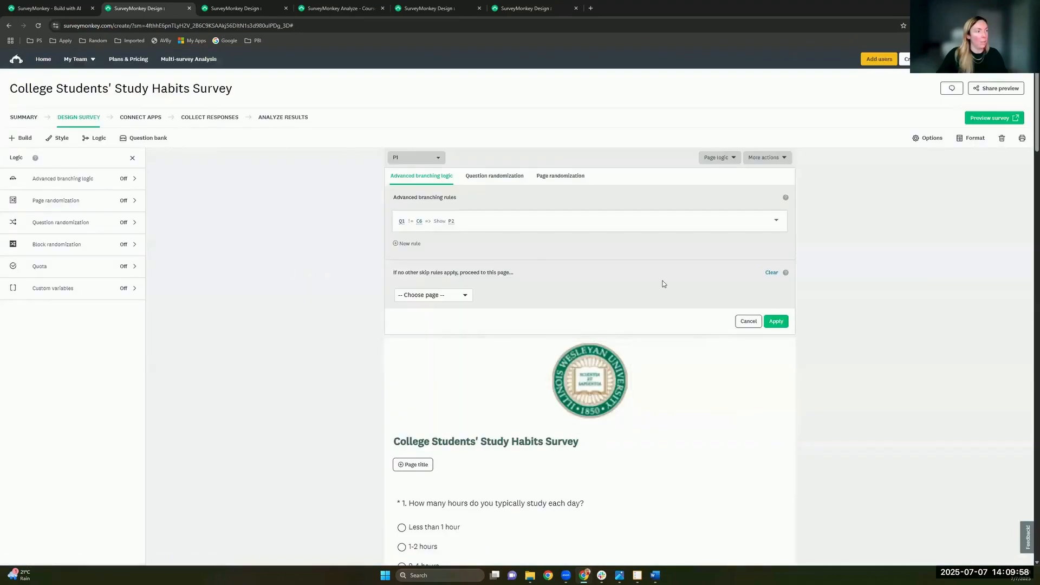
left_click(776, 320)
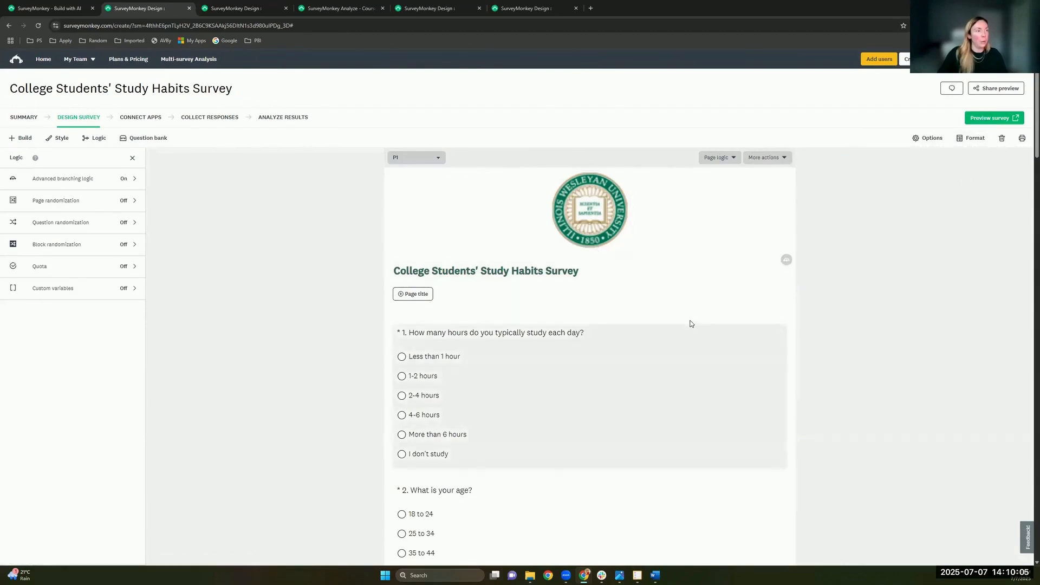
left_click(718, 158)
left_click(721, 172)
scroll(558, 201, "up", 2)
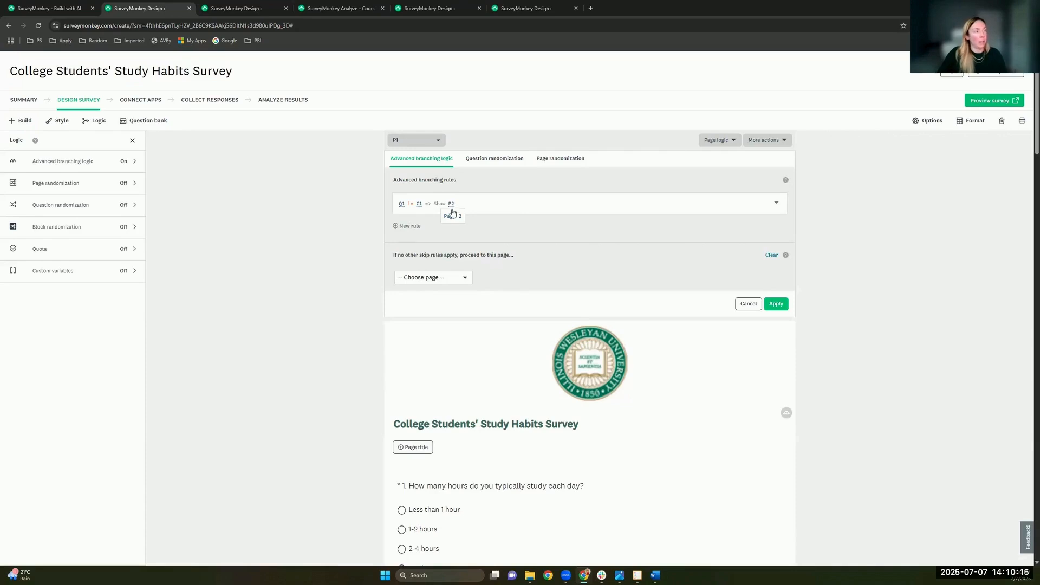
left_click(738, 308)
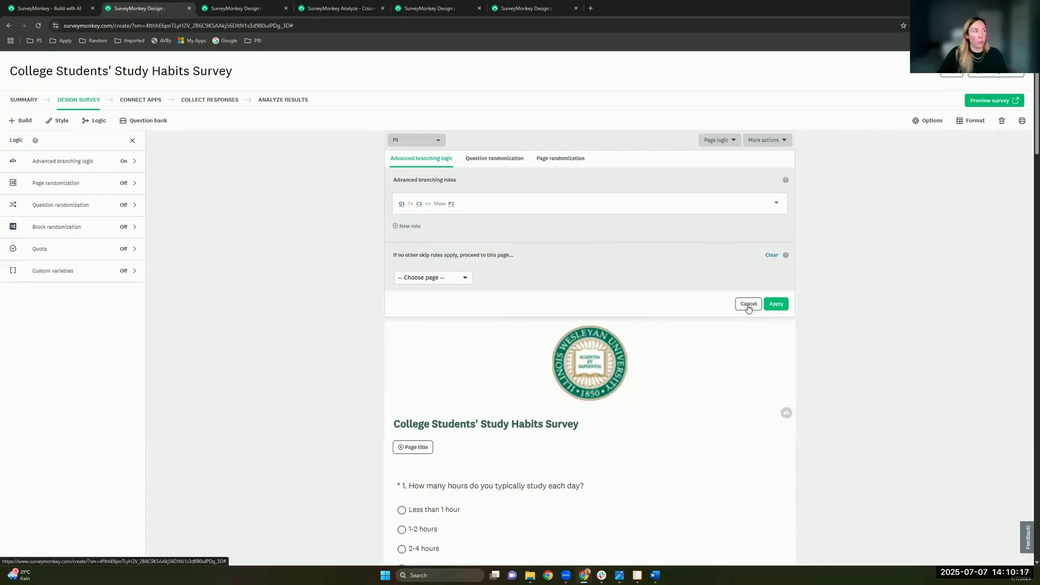
Step: Preview the survey, answering 1-2 hours and age 35 to 44, then close the preview
left_click(983, 102)
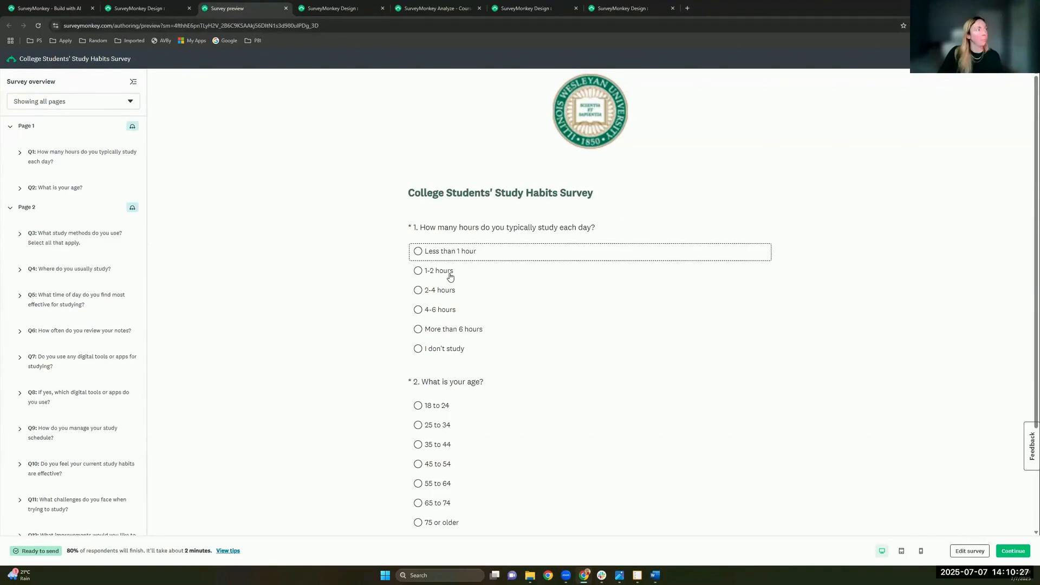
left_click(449, 277)
scroll(564, 390, "down", 2)
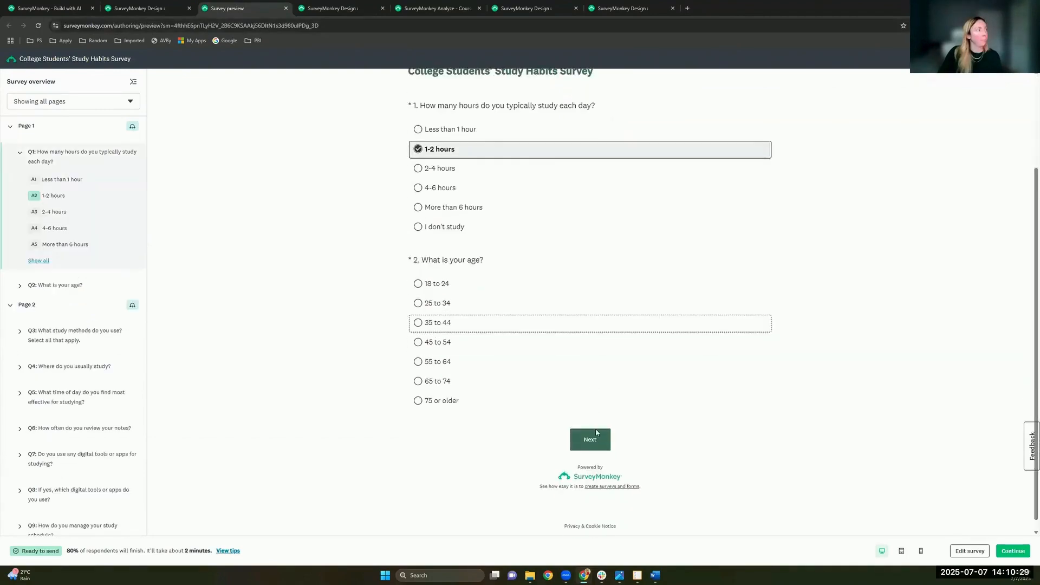
left_click(509, 323)
left_click(596, 434)
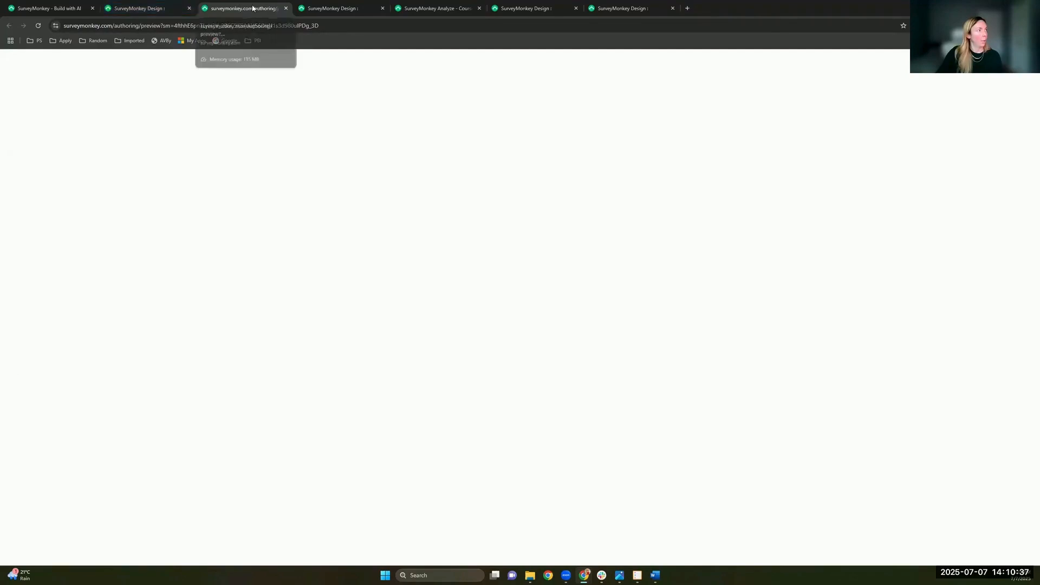
left_click(286, 8)
Step: After another brief preview, delete the age question from the survey
left_click(977, 100)
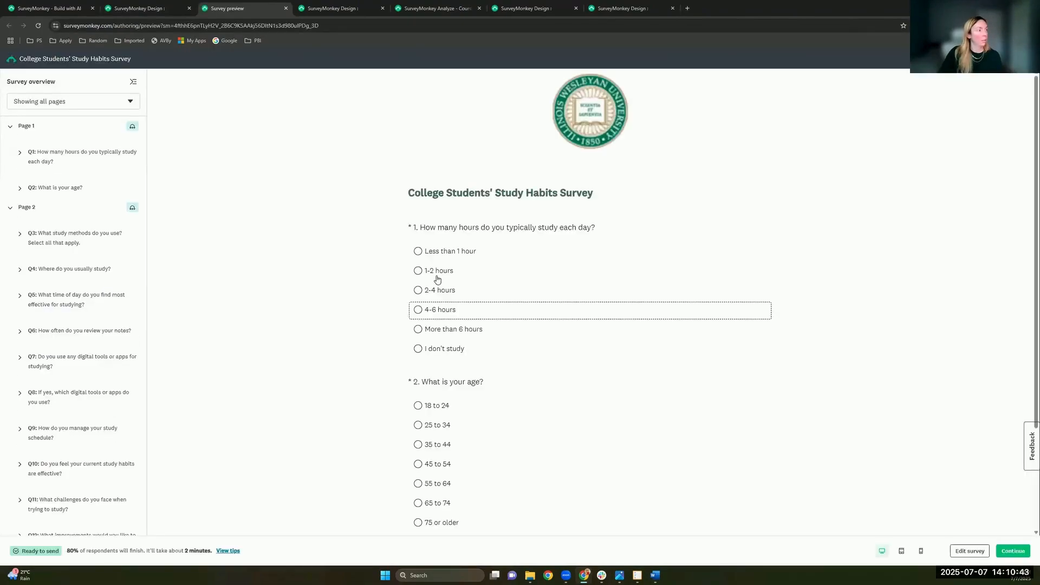
left_click(436, 276)
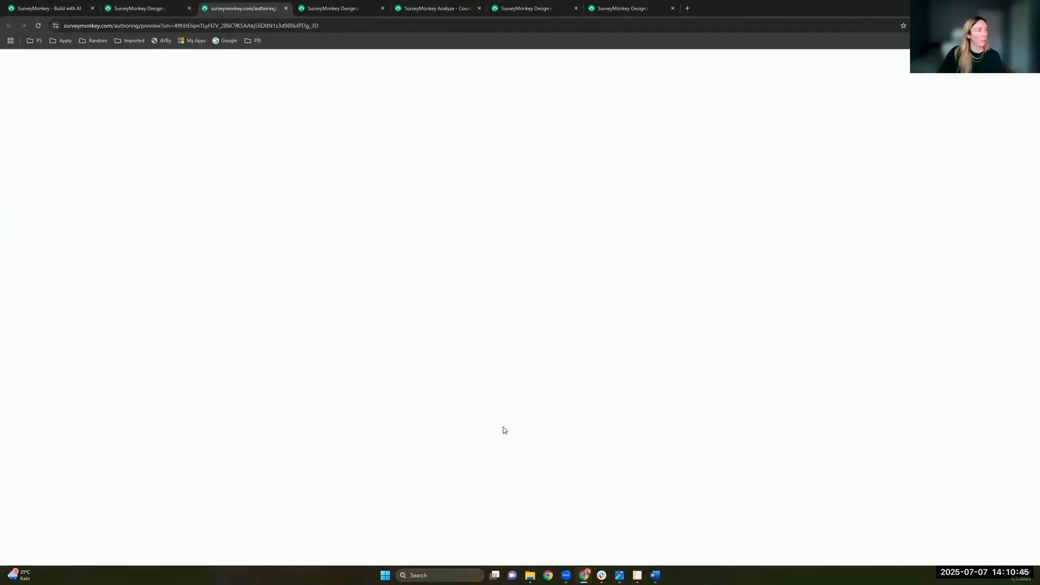
left_click(286, 10)
scroll(785, 279, "down", 3)
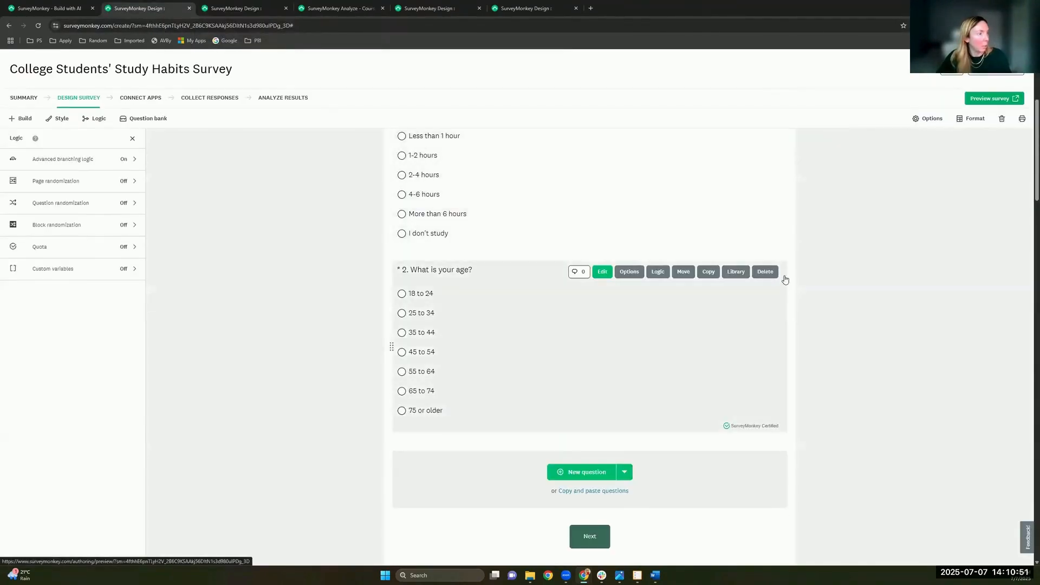
left_click(765, 271)
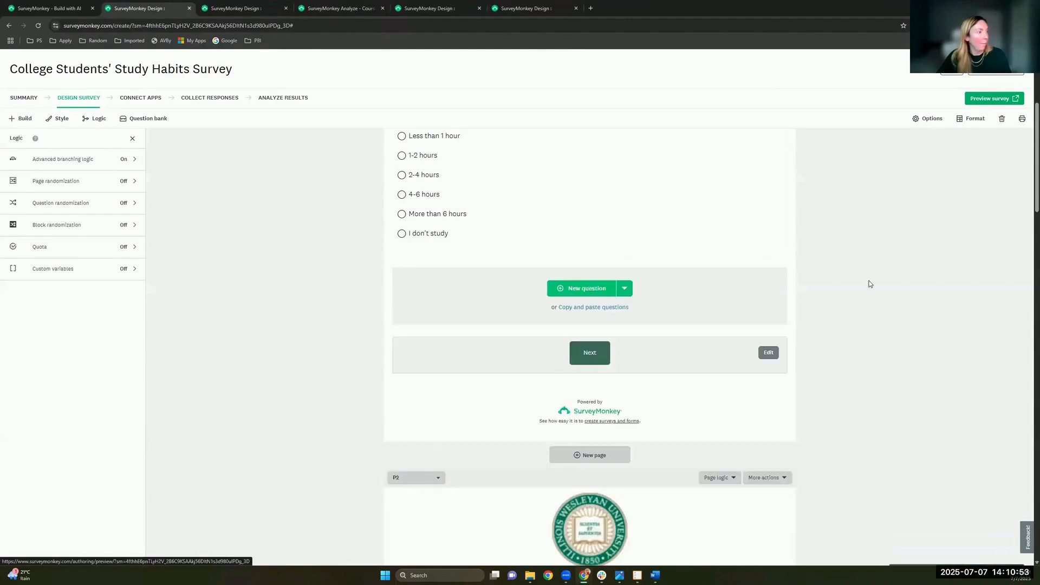
scroll(870, 266, "up", 3)
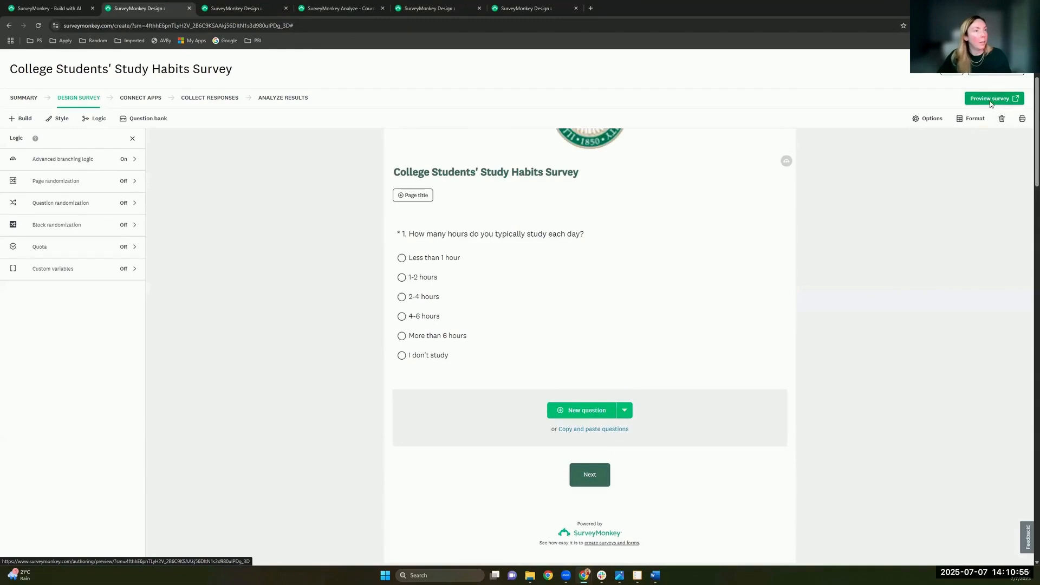
Step: Preview the trimmed survey, answering 1-2 hours through to Done, then reload the preview
left_click(991, 103)
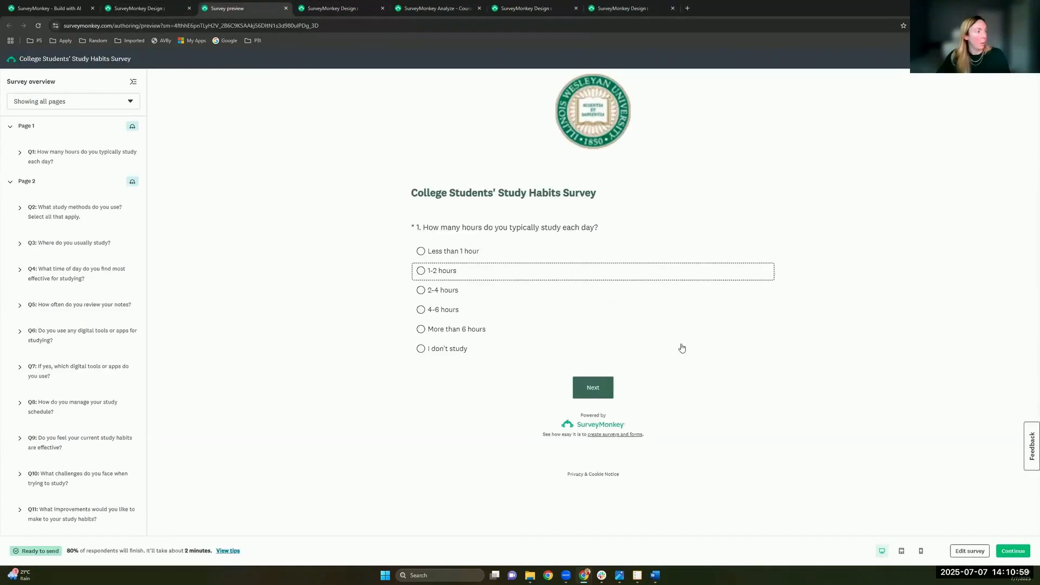
left_click(594, 271)
left_click(603, 396)
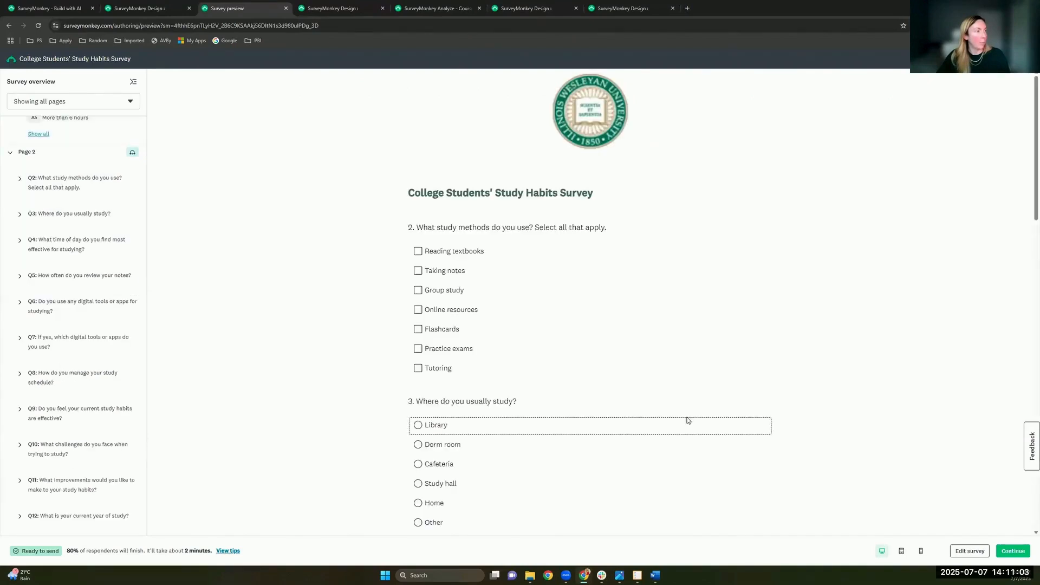
scroll(687, 420, "down", 2)
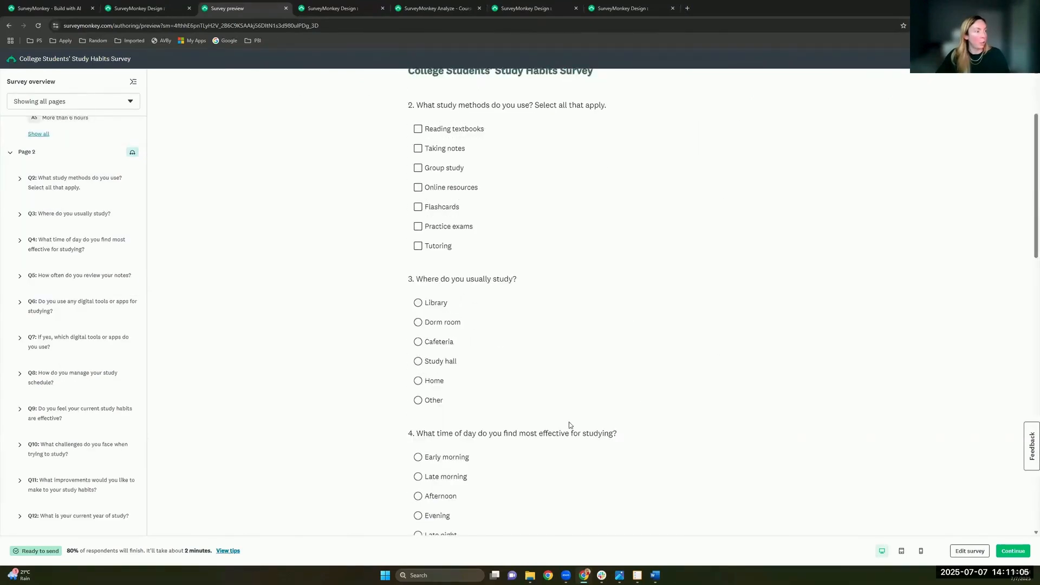
scroll(570, 426, "down", 1)
scroll(570, 425, "down", 4)
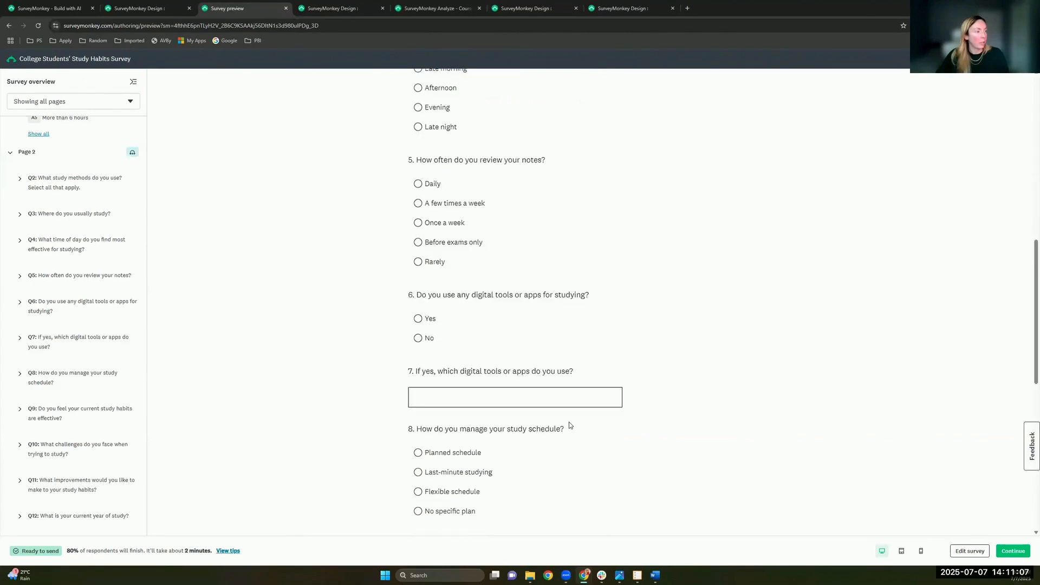
scroll(569, 425, "down", 5)
scroll(570, 426, "down", 1)
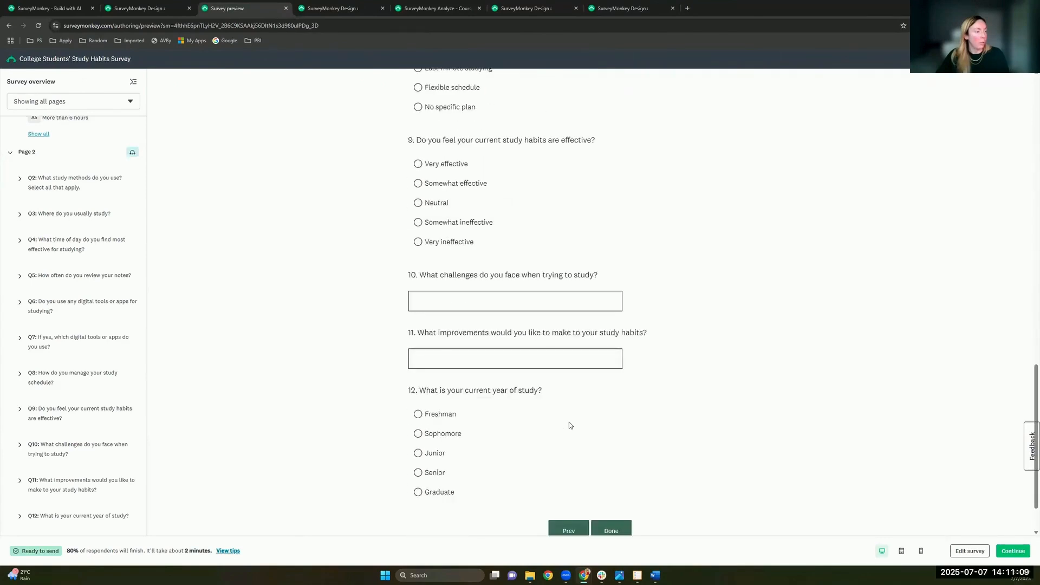
scroll(569, 426, "down", 1)
scroll(569, 426, "down", 1)
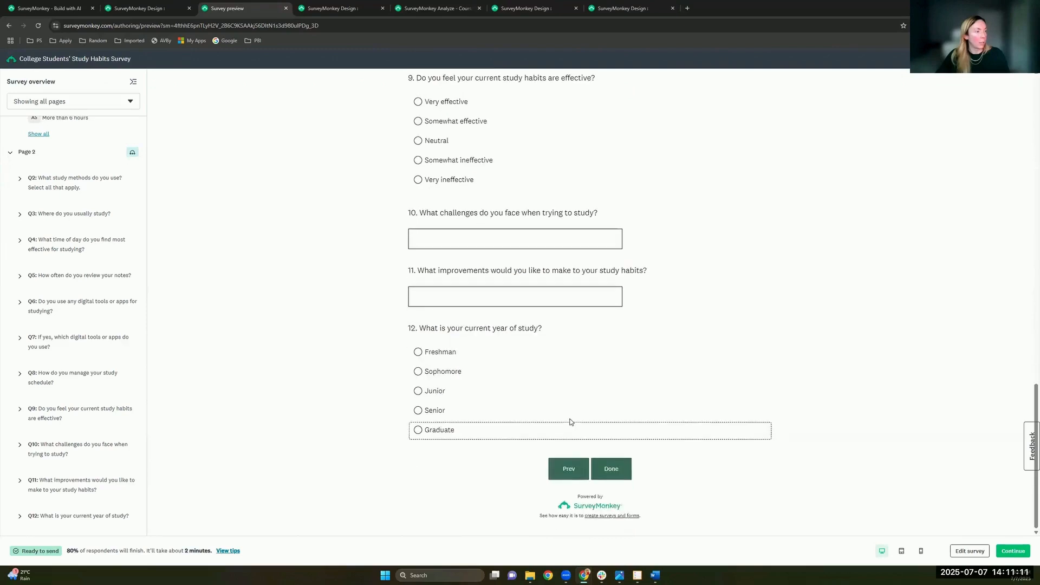
left_click(612, 468)
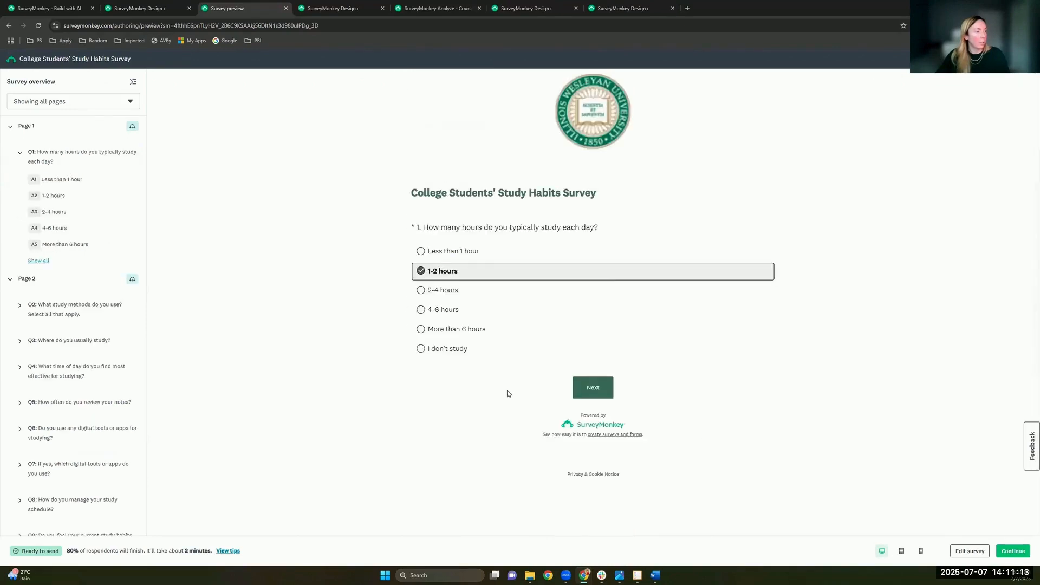
key("Return")
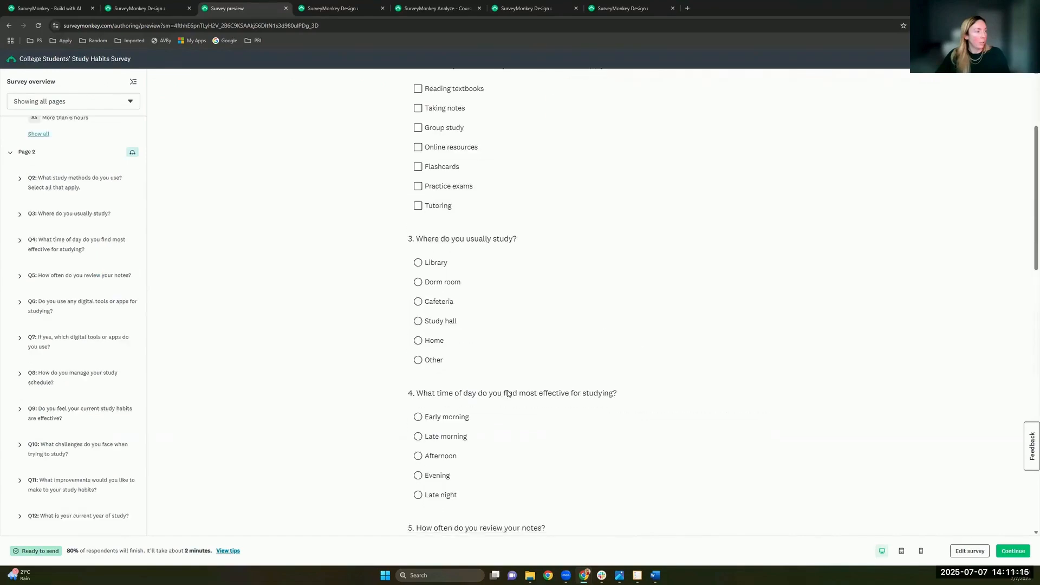
key("F5")
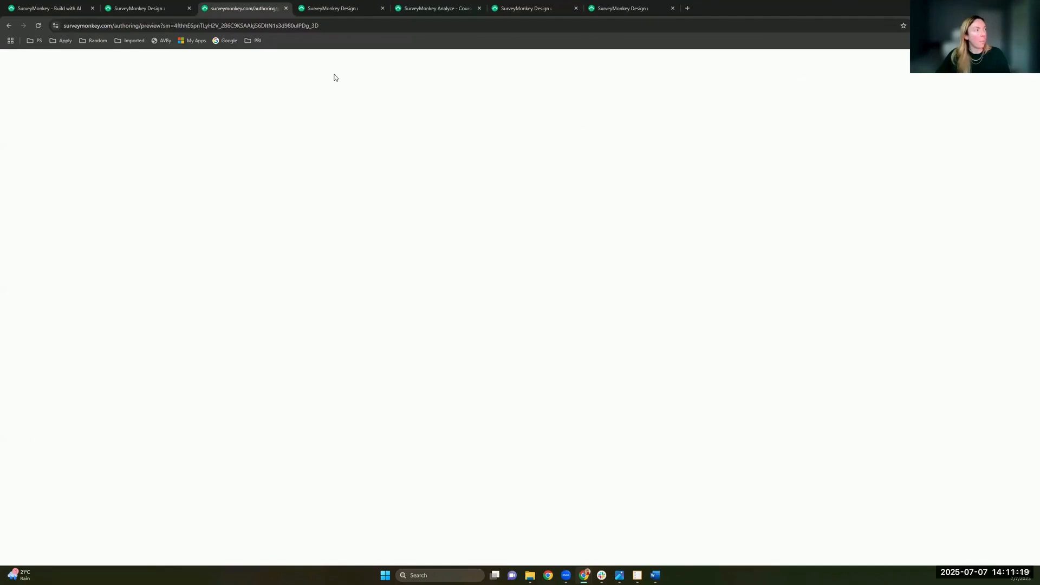
Step: Close the preview tab and scroll the Study Habits survey editor to the Q2 and Q3 page
left_click(286, 10)
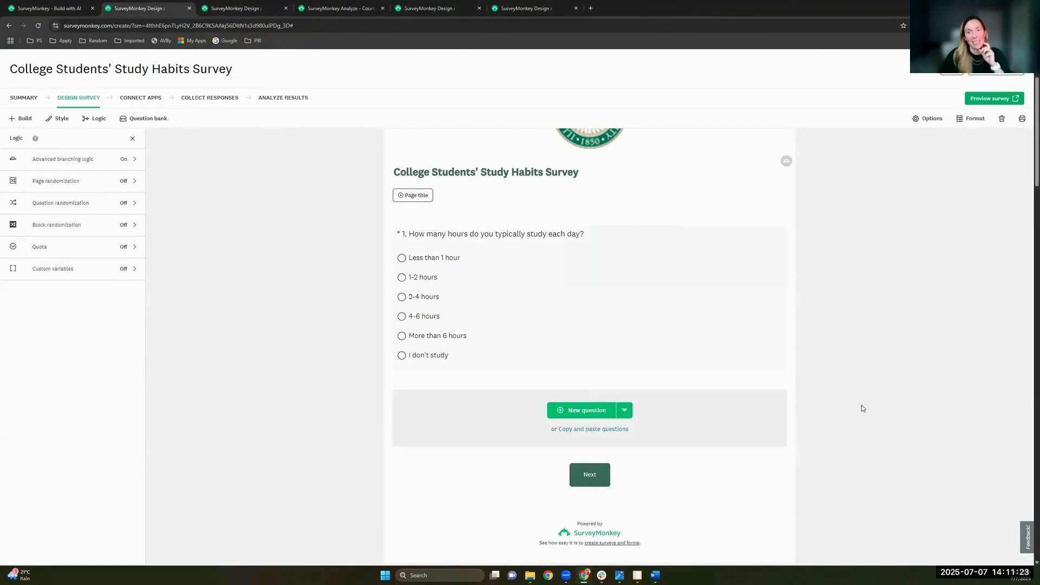
mouse_move(396, 286)
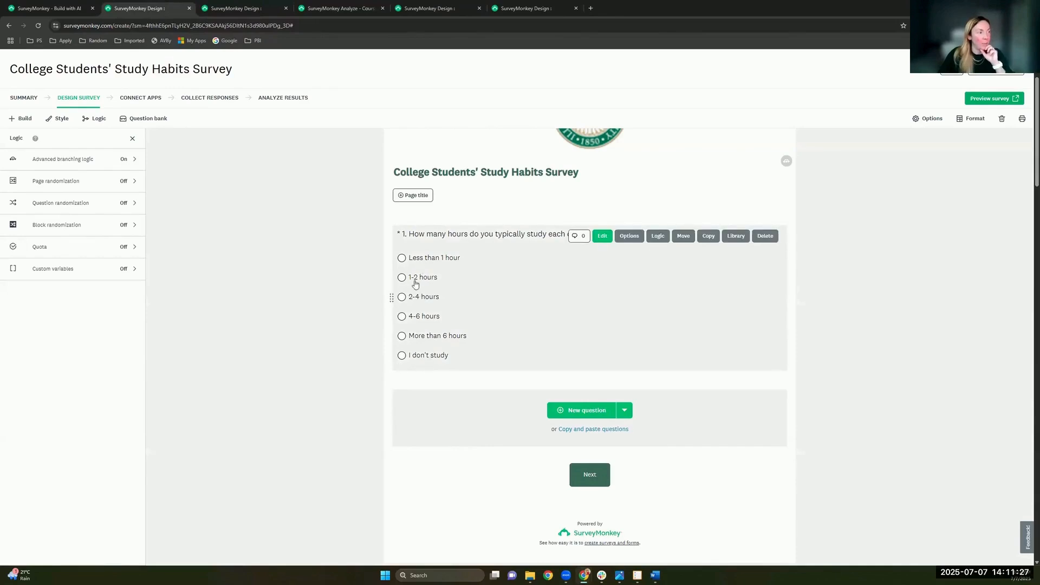
scroll(436, 509, "down", 3)
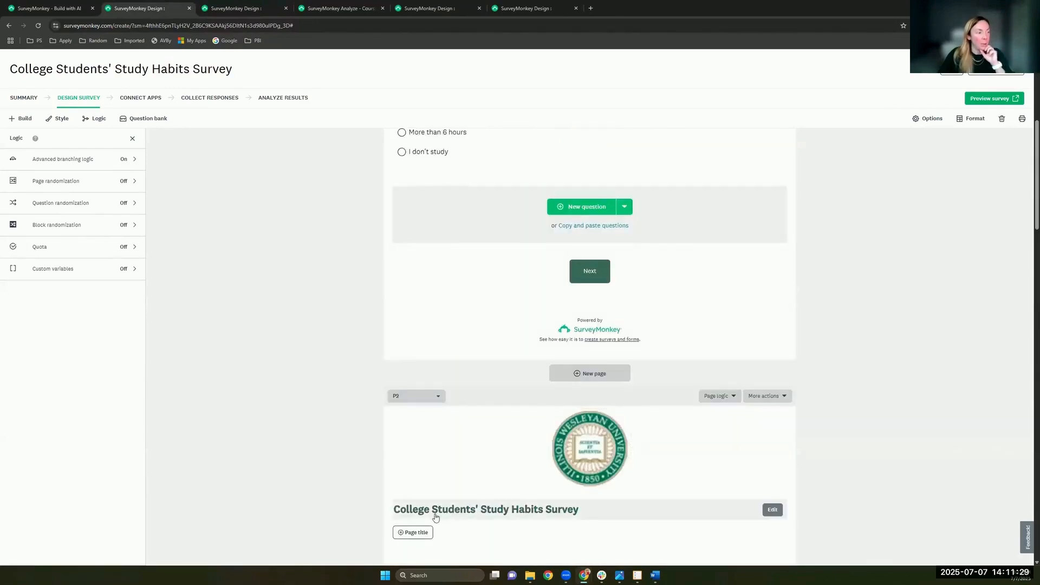
scroll(436, 517, "down", 2)
mouse_move(409, 485)
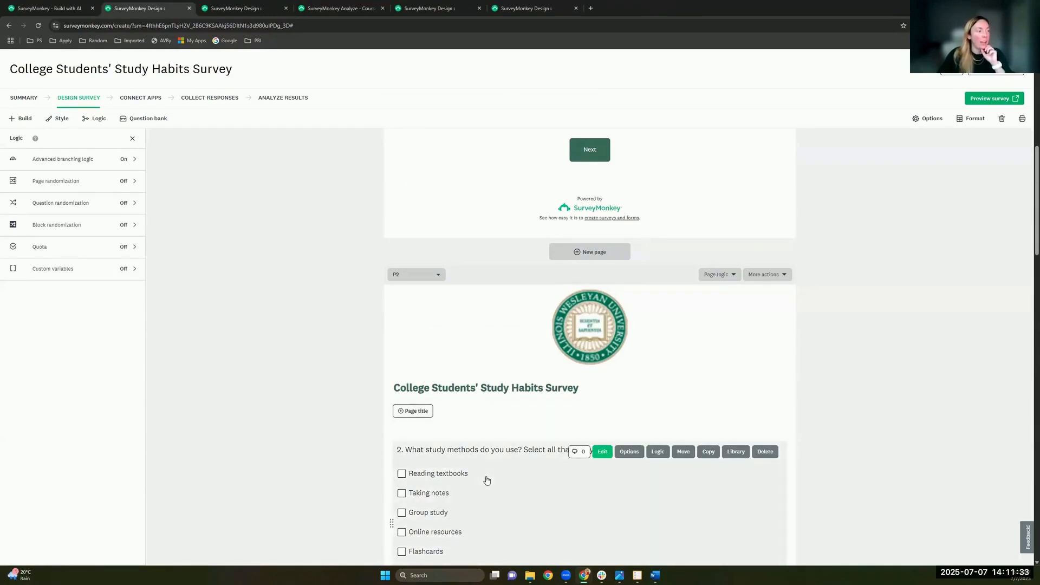
scroll(487, 480, "up", 5)
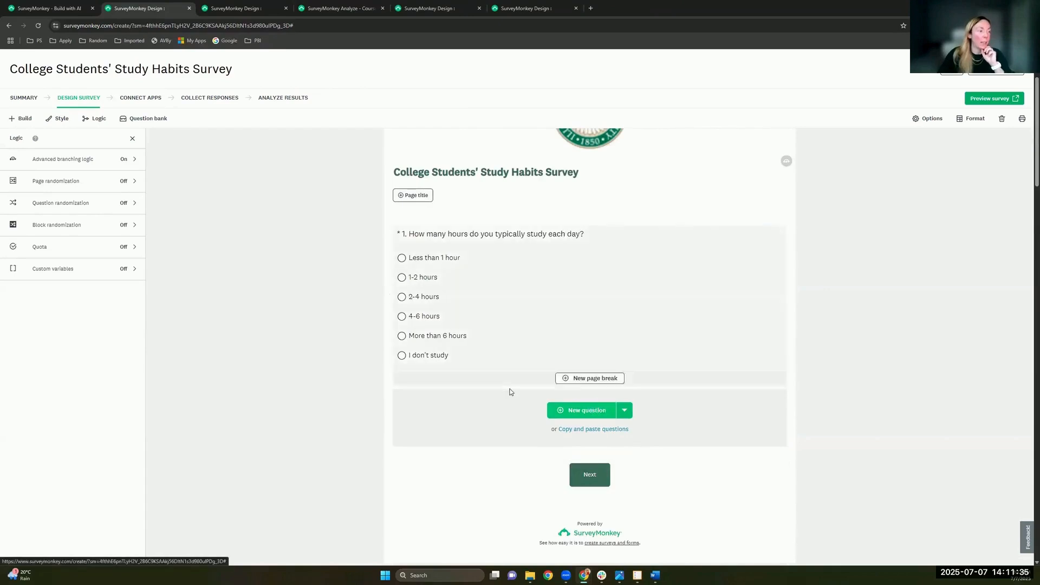
scroll(511, 392, "up", 1)
mouse_move(404, 441)
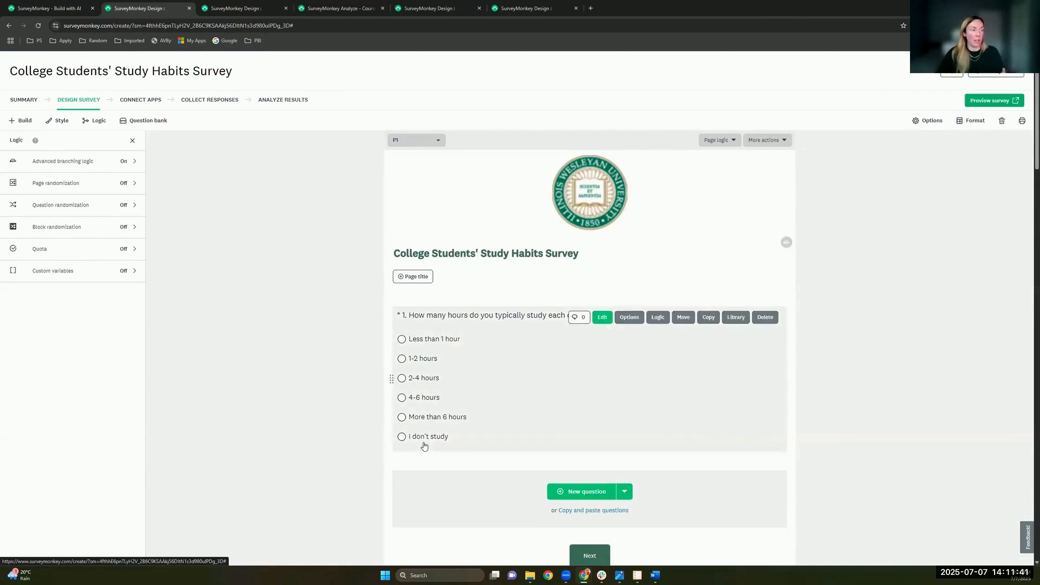
scroll(424, 445, "down", 12)
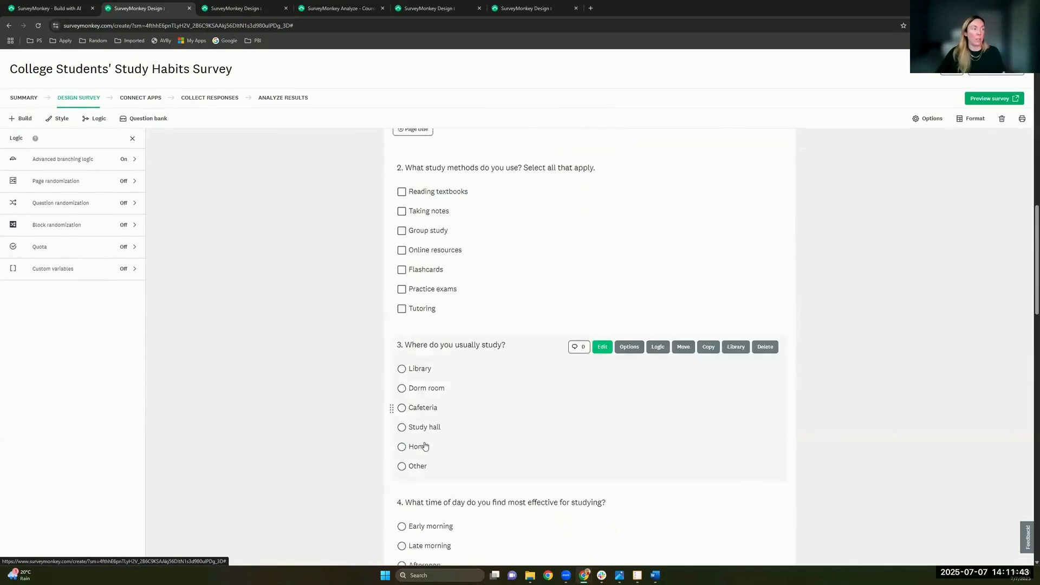
scroll(424, 445, "up", 2)
mouse_move(482, 323)
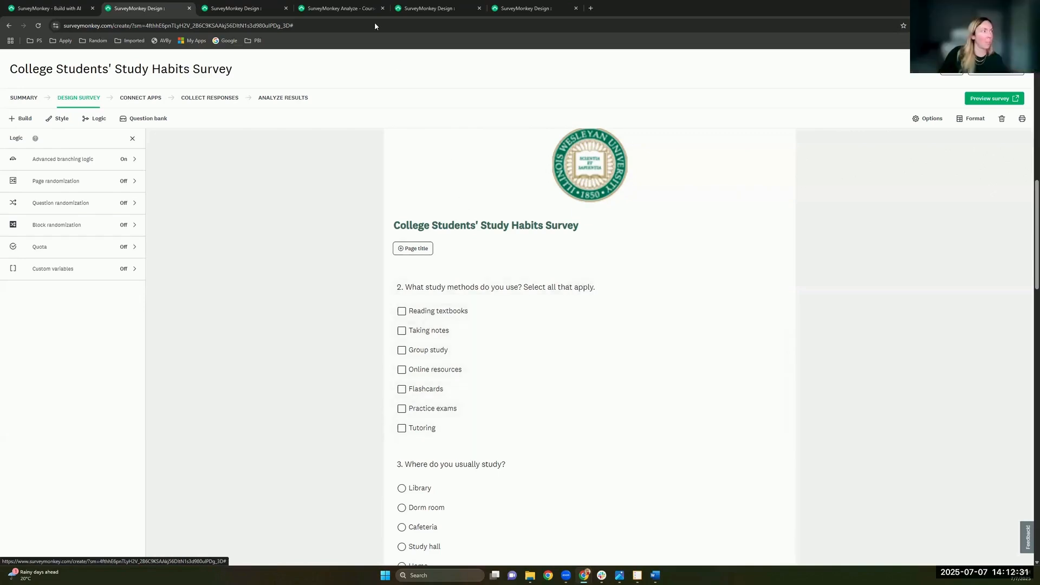
Step: Switch to the Course Evaluation Example and show its Baseline, Mid and Final collectors
left_click(338, 8)
left_click(265, 10)
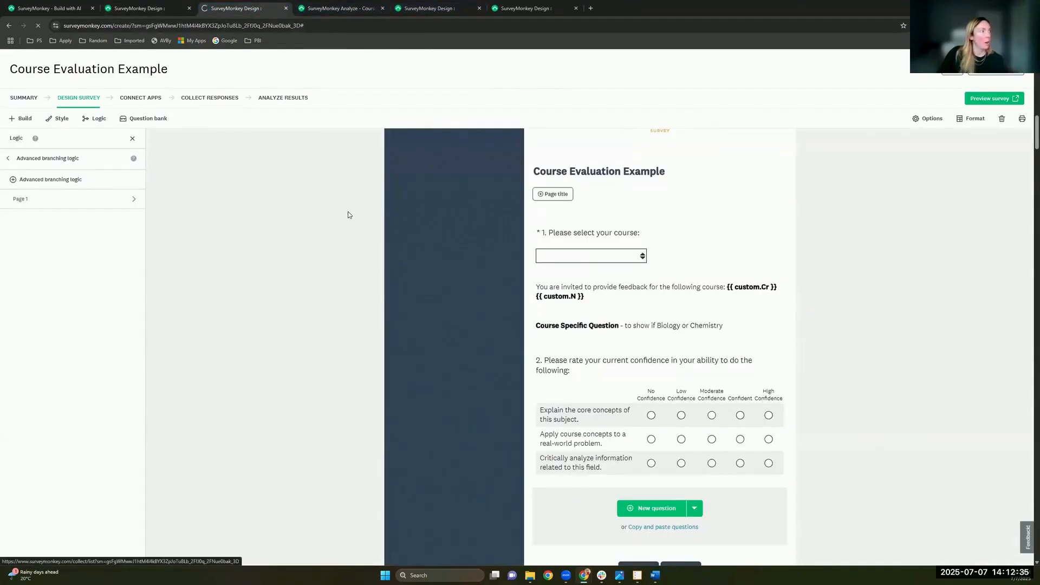
left_click(220, 99)
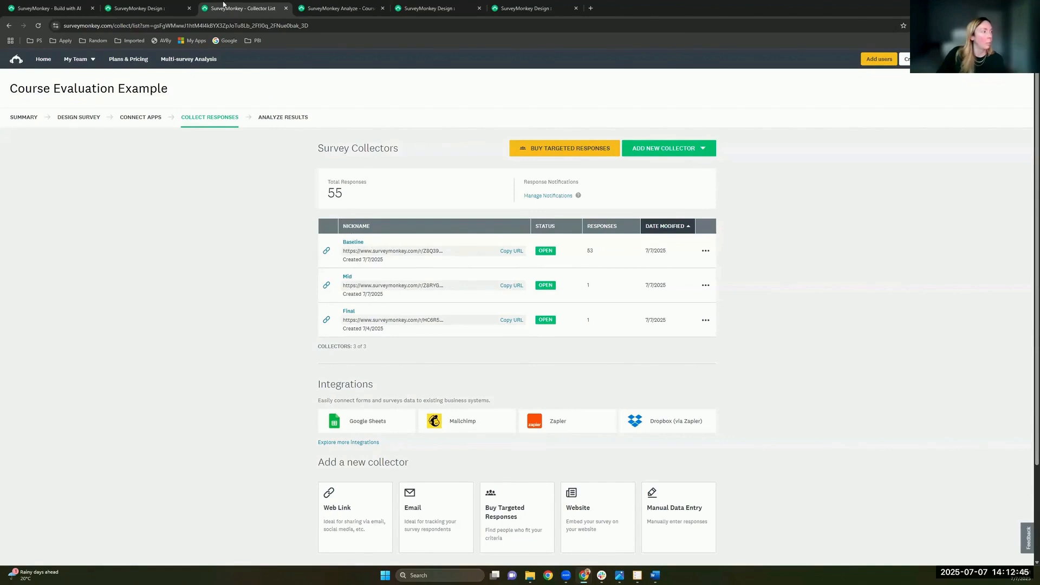
Step: Set the Baseline collector's Response editing to Off, then return to the Course Evaluation results
left_click(353, 244)
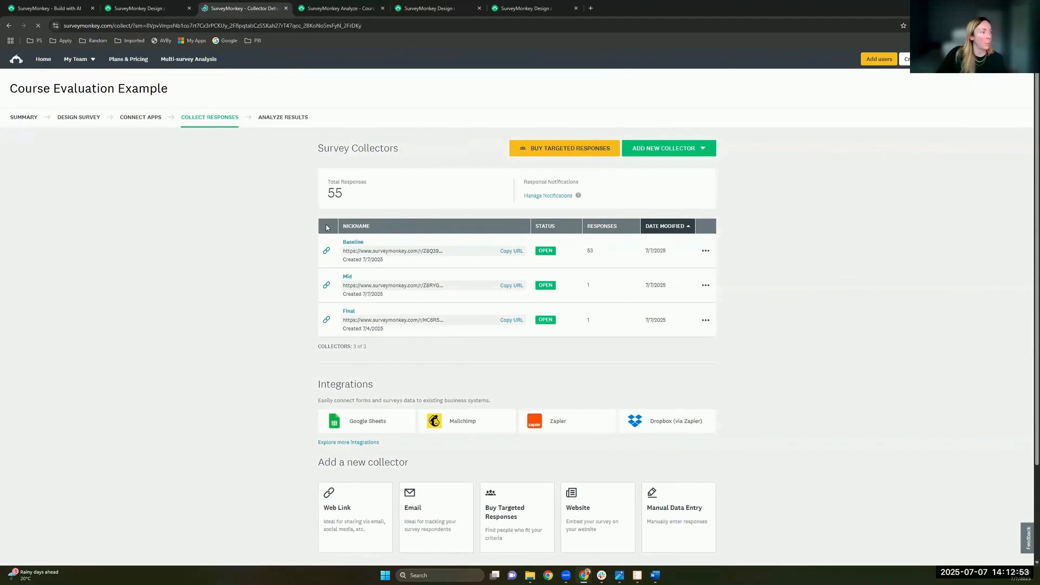
scroll(282, 346, "down", 3)
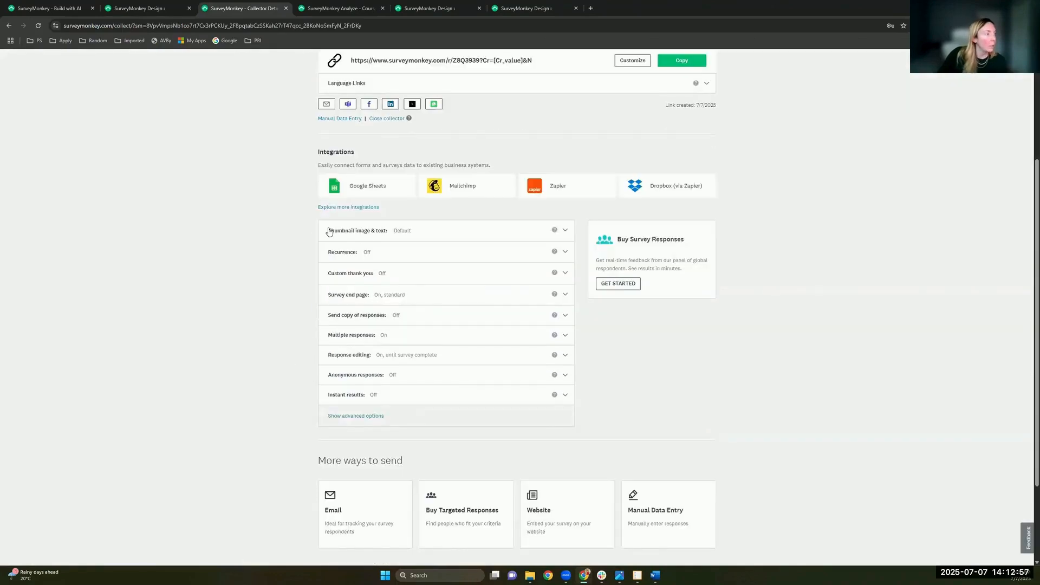
left_click(387, 360)
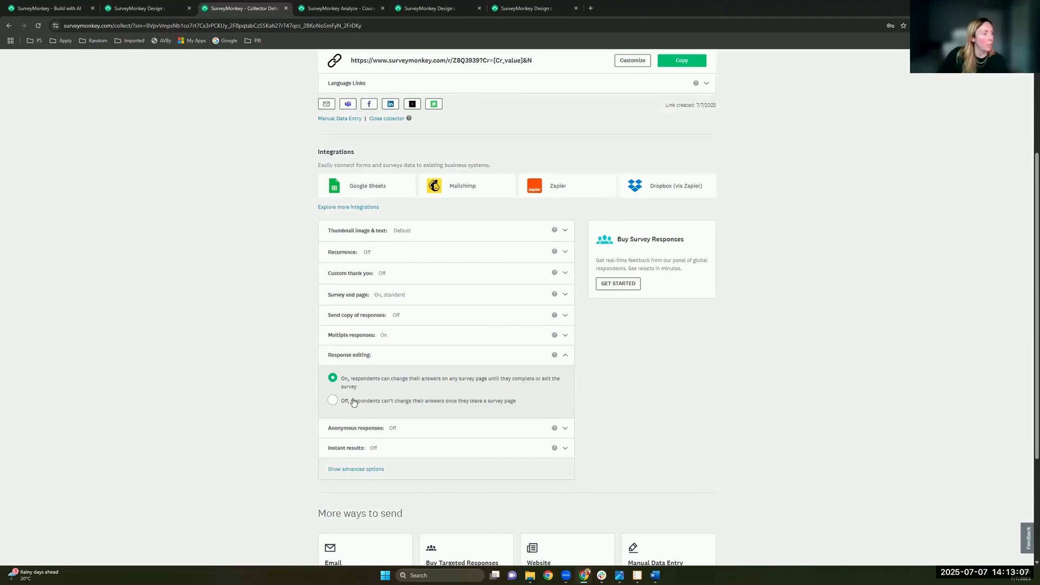
left_click(417, 406)
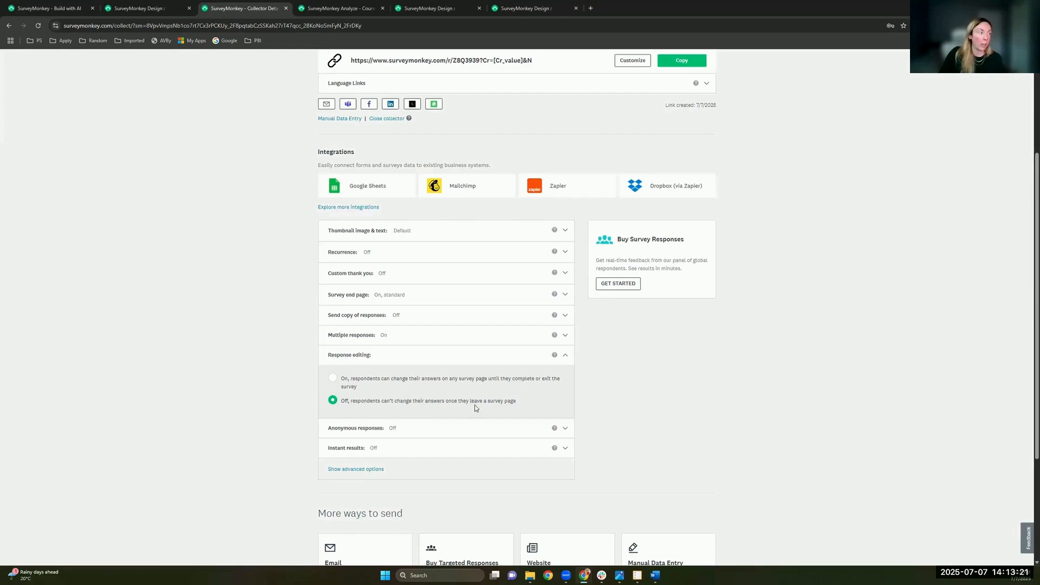
scroll(442, 394, "up", 2)
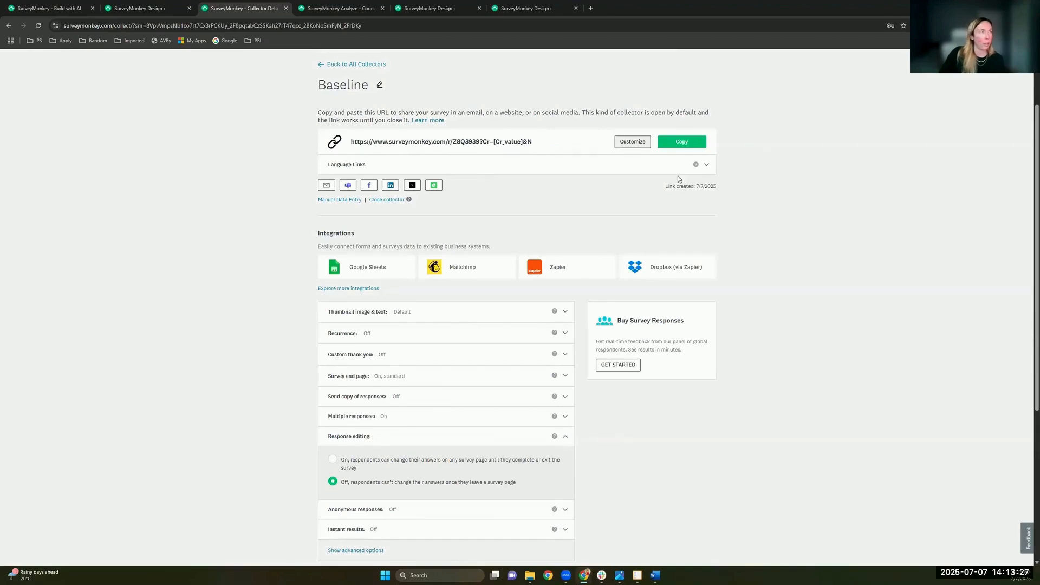
left_click(357, 11)
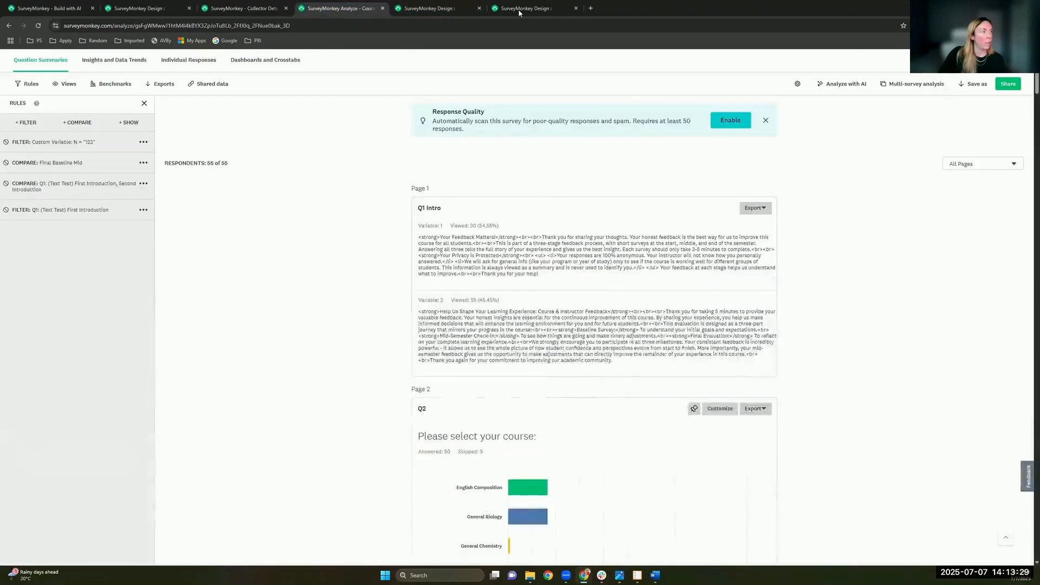
Step: Switch to the [IWU] msne example design, cancel the question edit, and show the Logic panel
left_click(454, 10)
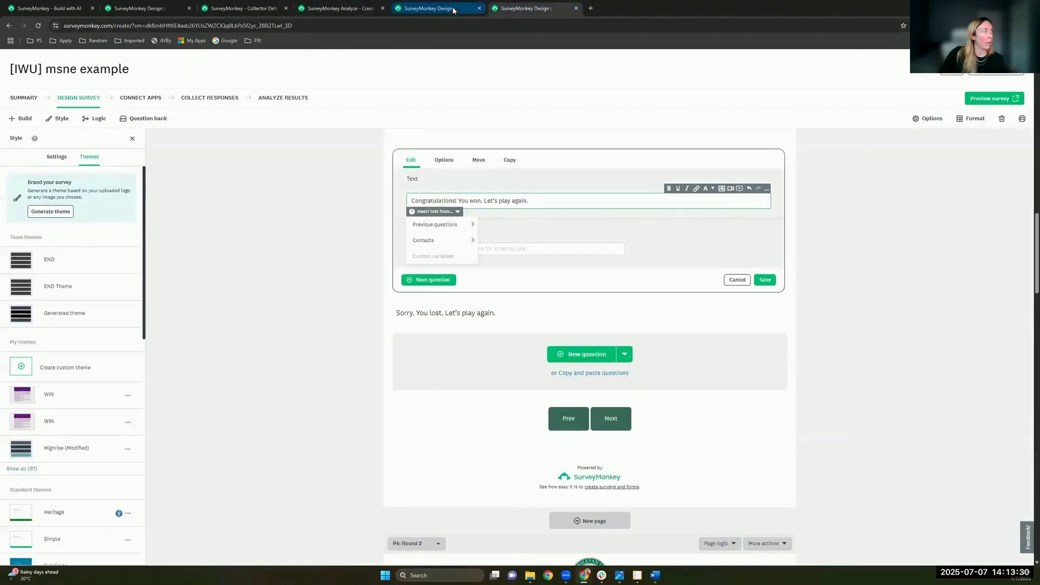
left_click(735, 279)
scroll(682, 333, "up", 5)
scroll(682, 333, "up", 10)
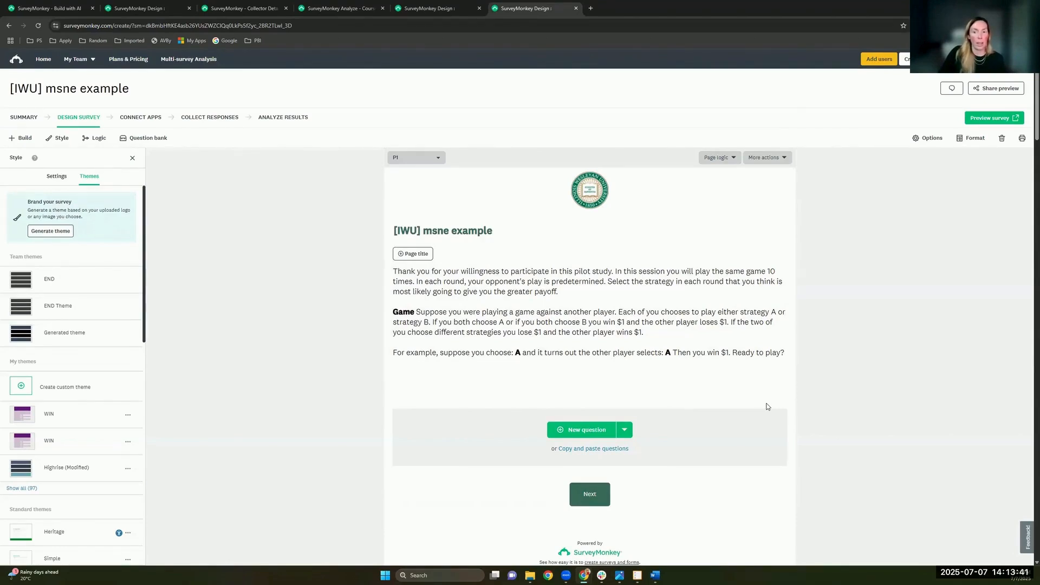
scroll(706, 412, "down", 3)
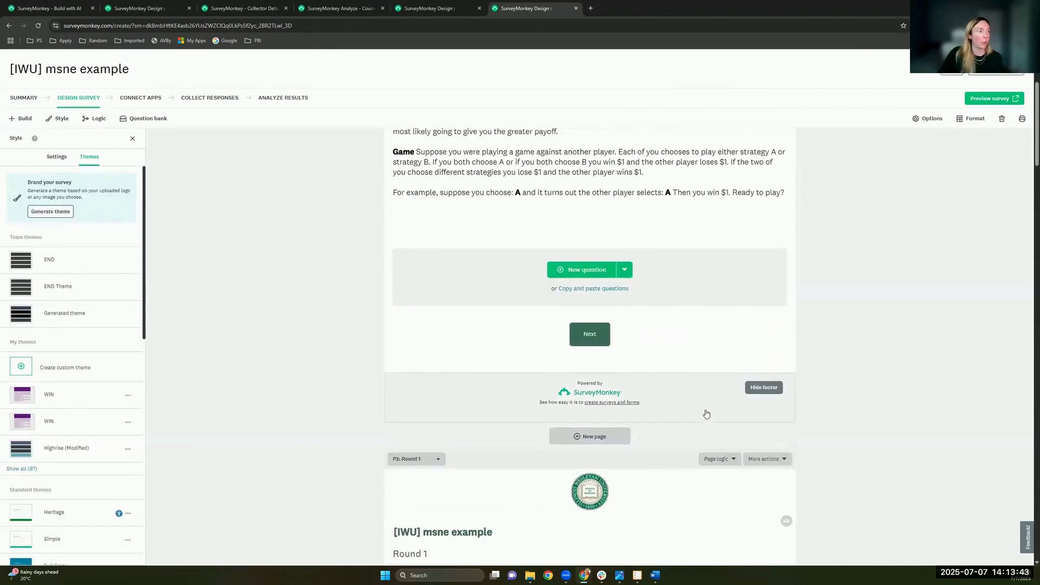
scroll(705, 417, "up", 2)
scroll(706, 420, "up", 1)
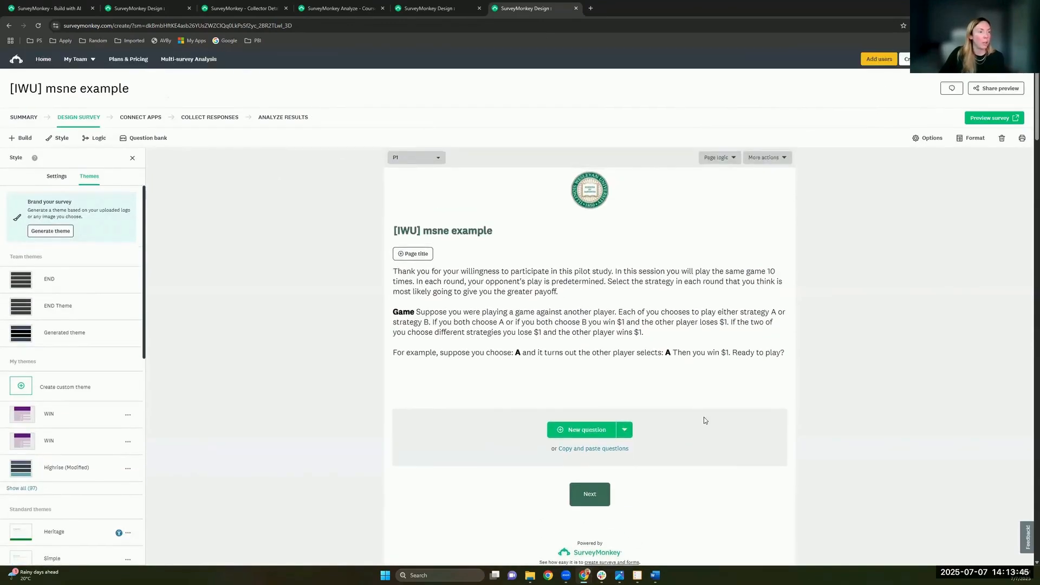
left_click(92, 141)
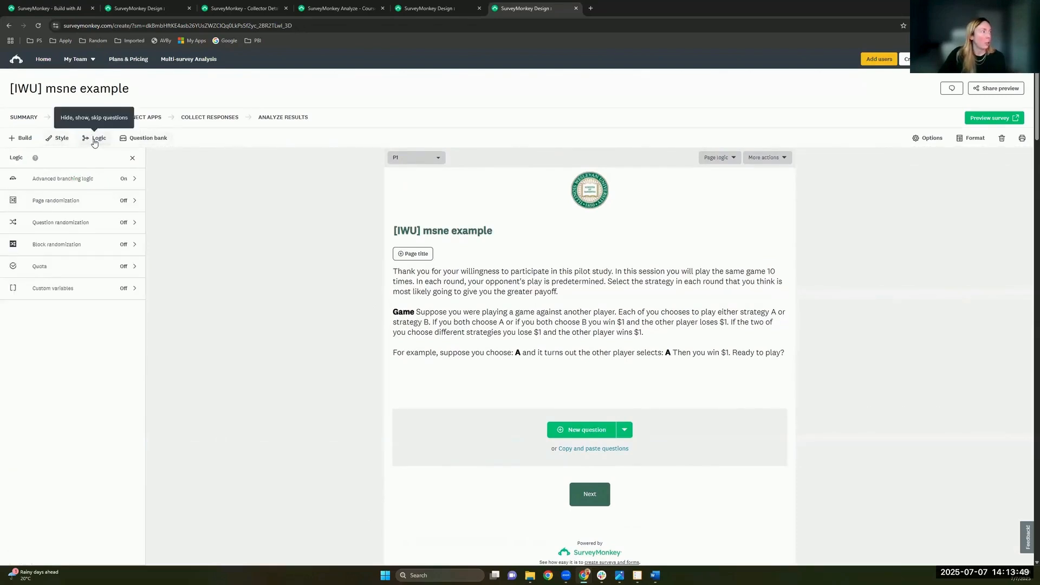
Step: Review the advanced branching rules on Page 2: Round 1, then close them
left_click(70, 179)
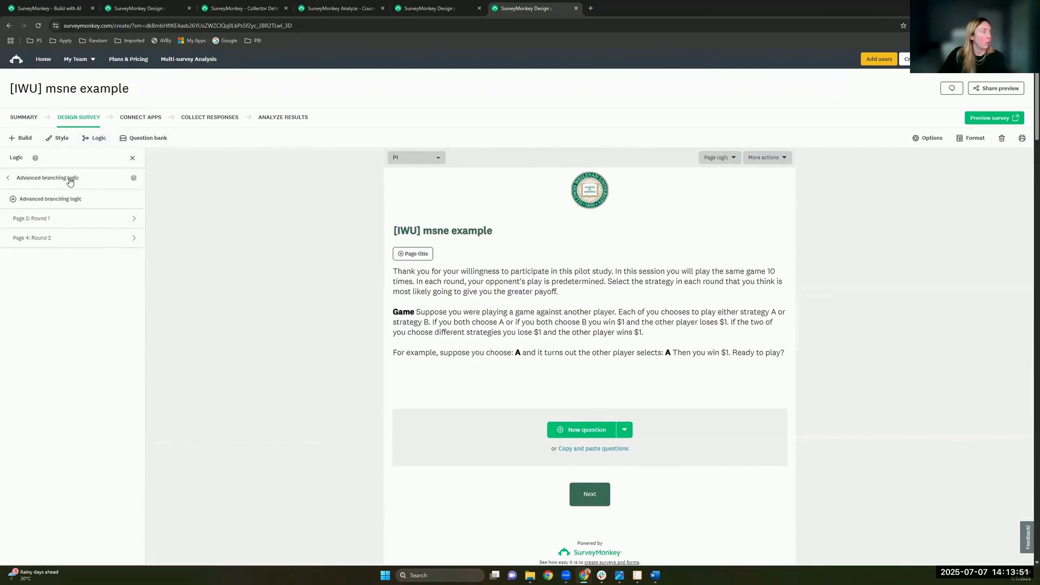
left_click(49, 218)
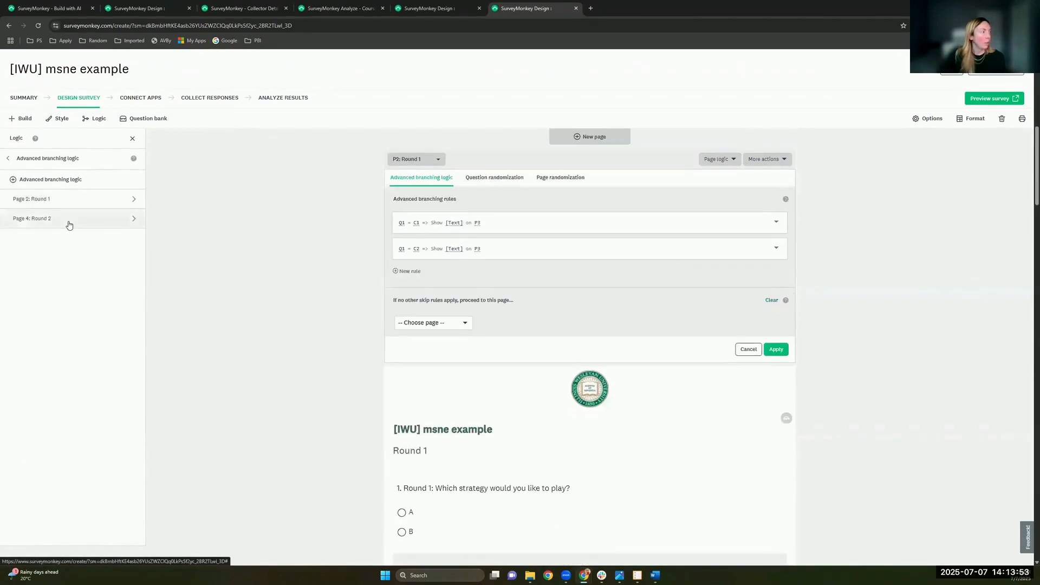
scroll(385, 187, "down", 2)
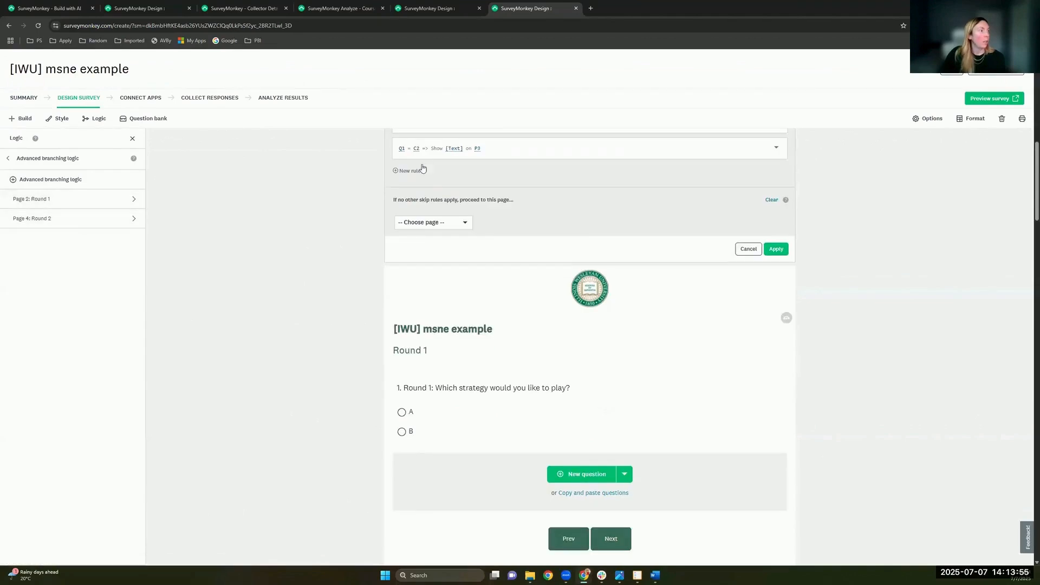
scroll(393, 185, "up", 1)
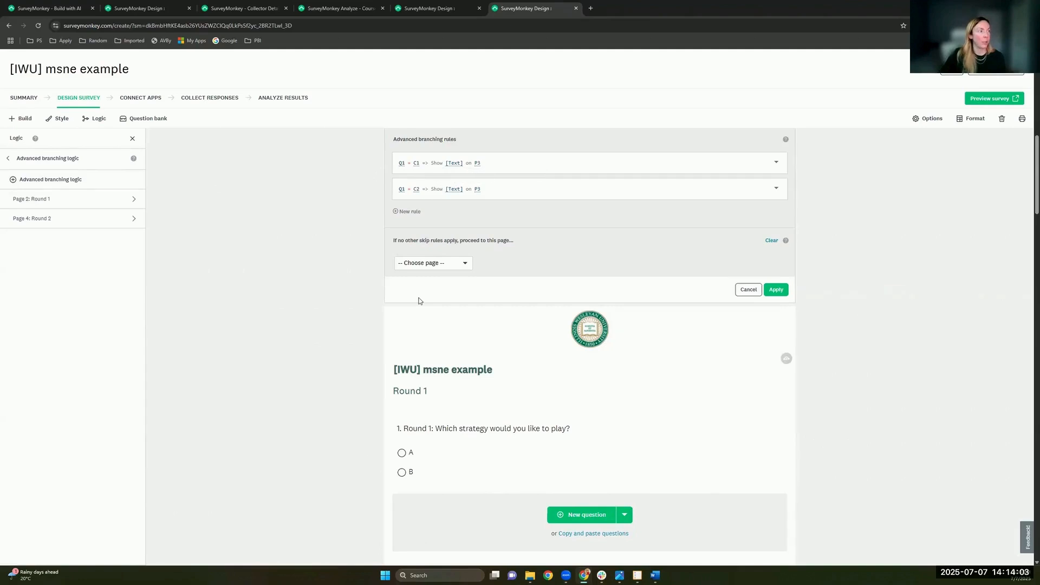
scroll(420, 301, "down", 9)
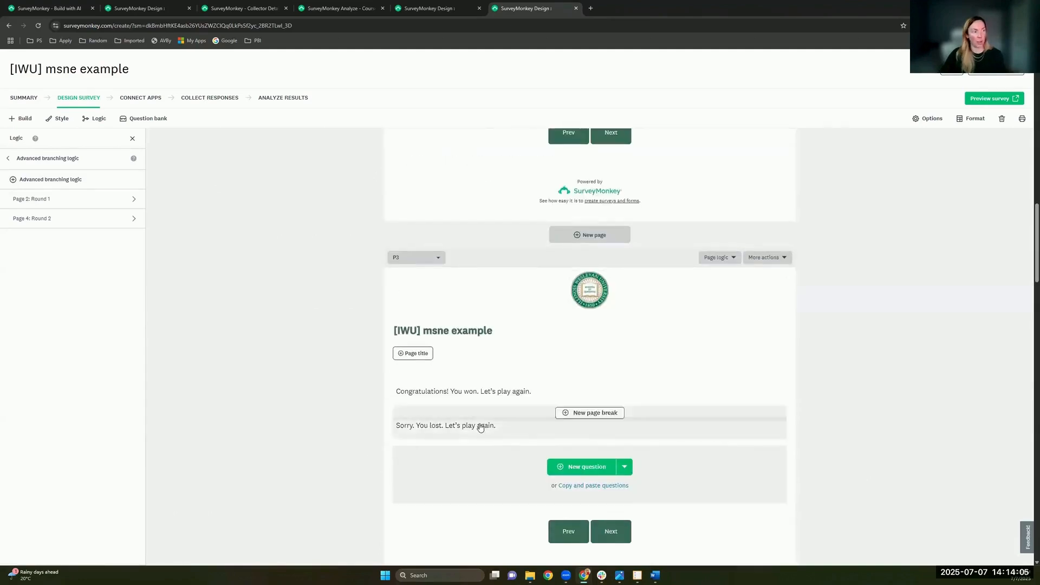
scroll(469, 404, "down", 1)
scroll(430, 225, "up", 8)
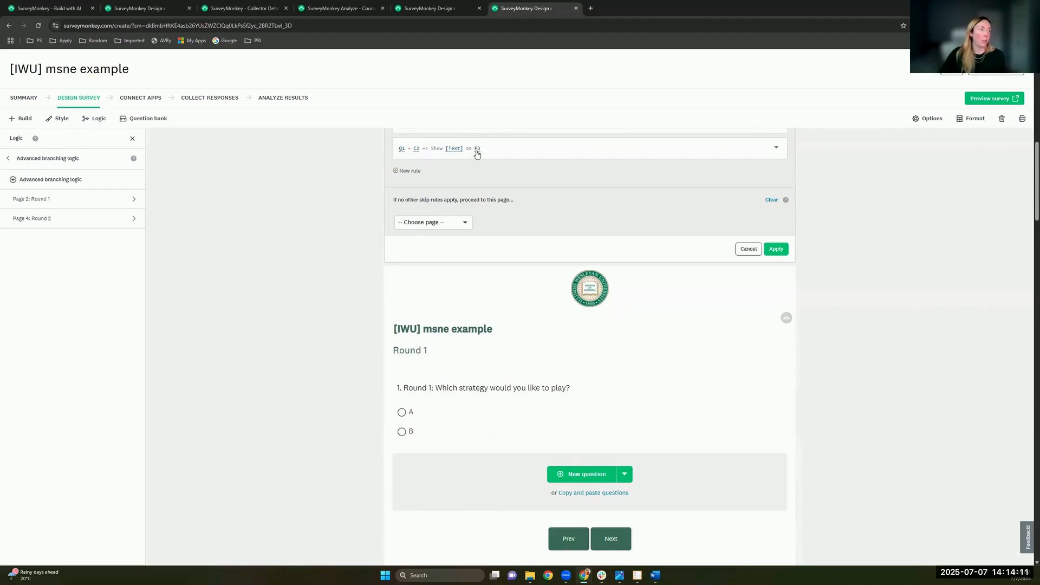
left_click(748, 252)
Step: Scroll to P6: Round 3 and open its page branching logic settings
scroll(685, 319, "down", 3)
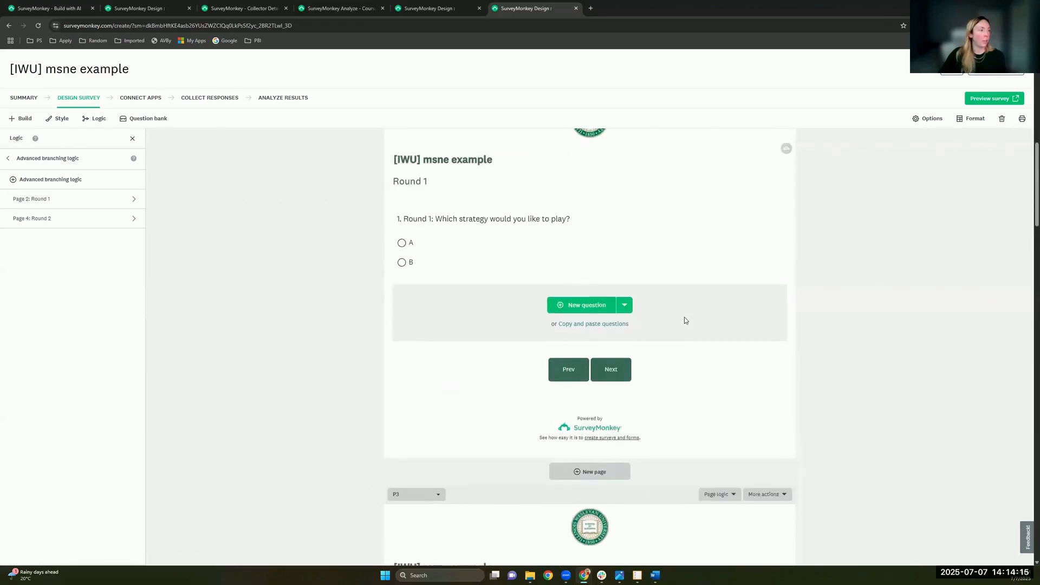
scroll(684, 320, "down", 12)
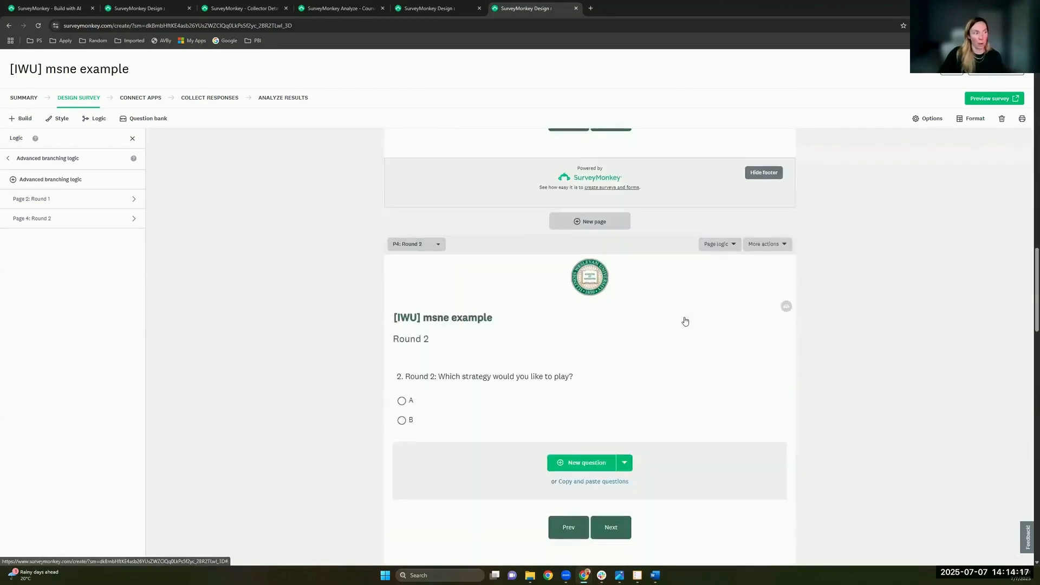
scroll(684, 320, "down", 3)
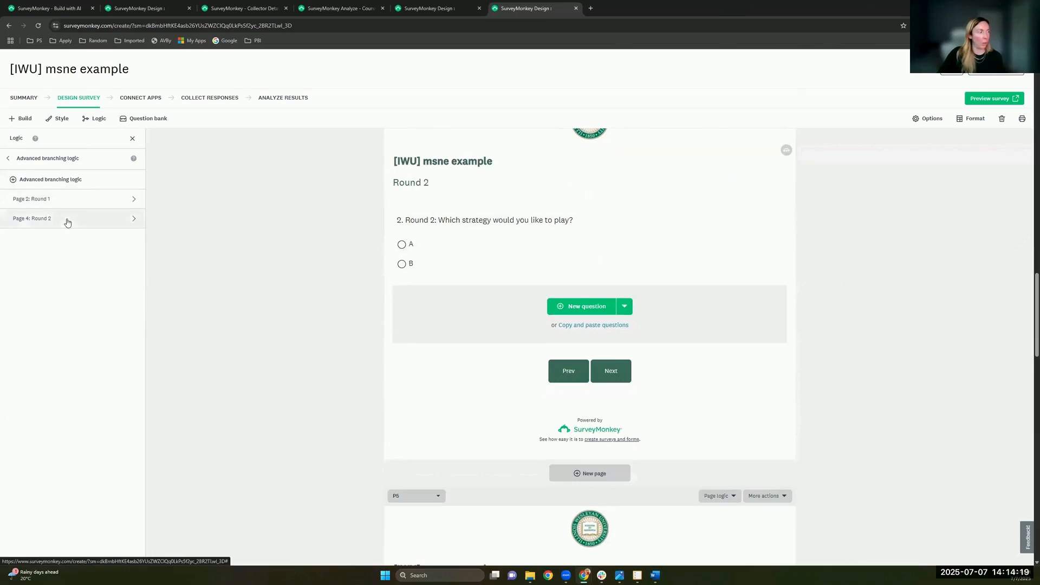
scroll(554, 337, "down", 12)
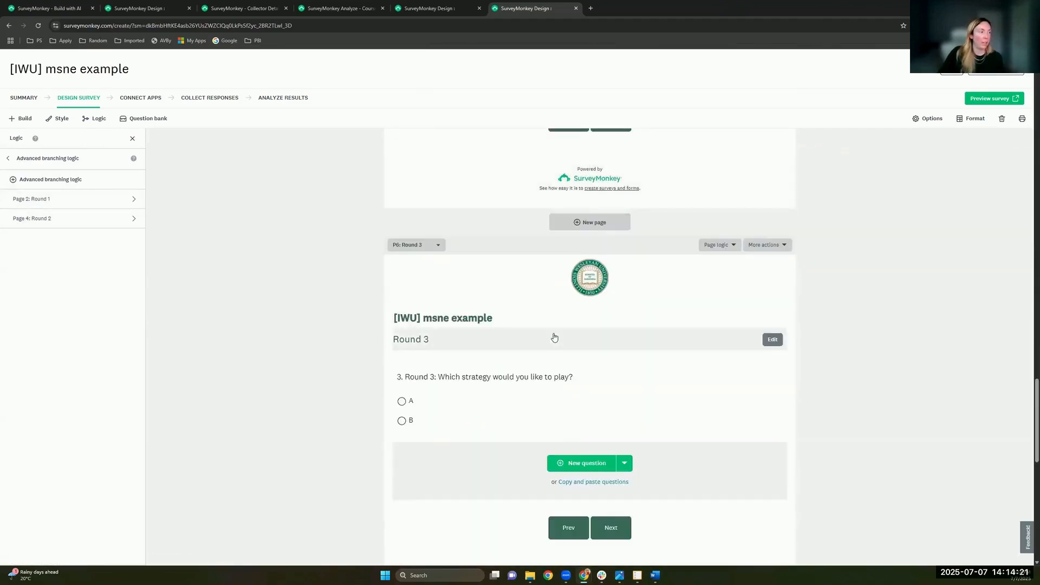
scroll(465, 390, "down", 1)
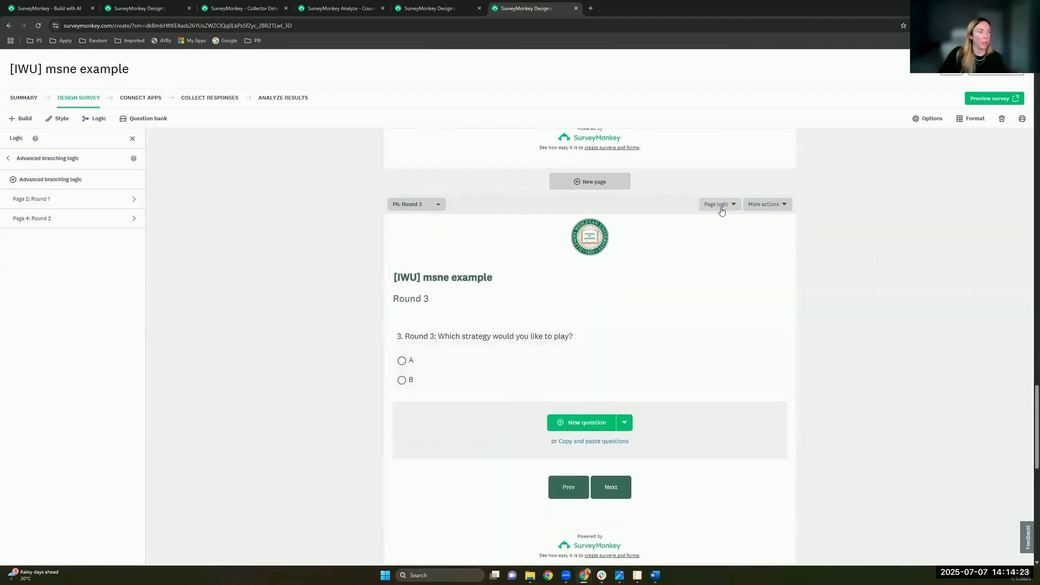
left_click(722, 212)
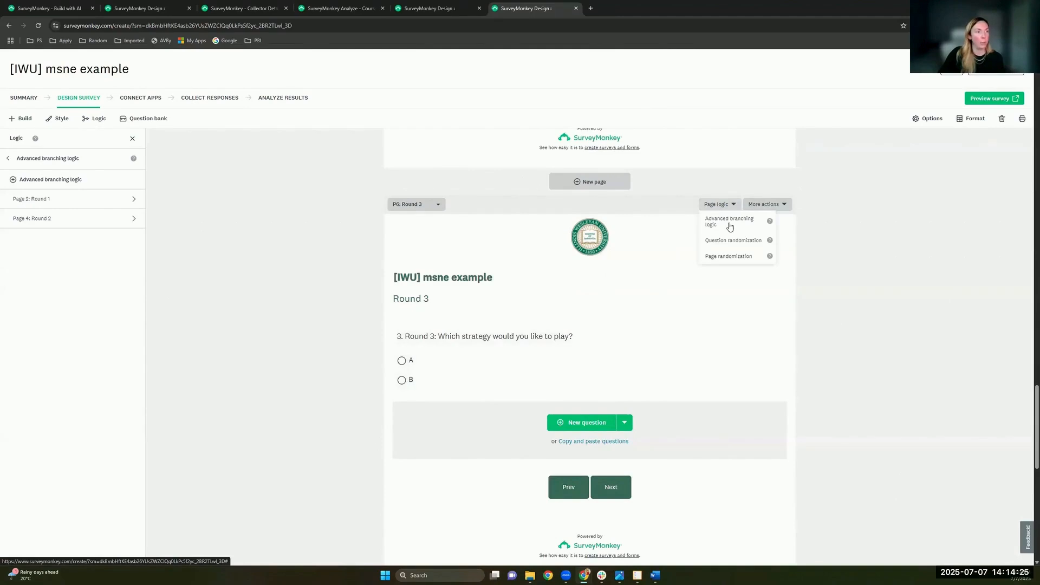
left_click(727, 223)
Step: Start a new branching rule with the condition Q3 Is exactly A
scroll(428, 221, "down", 1)
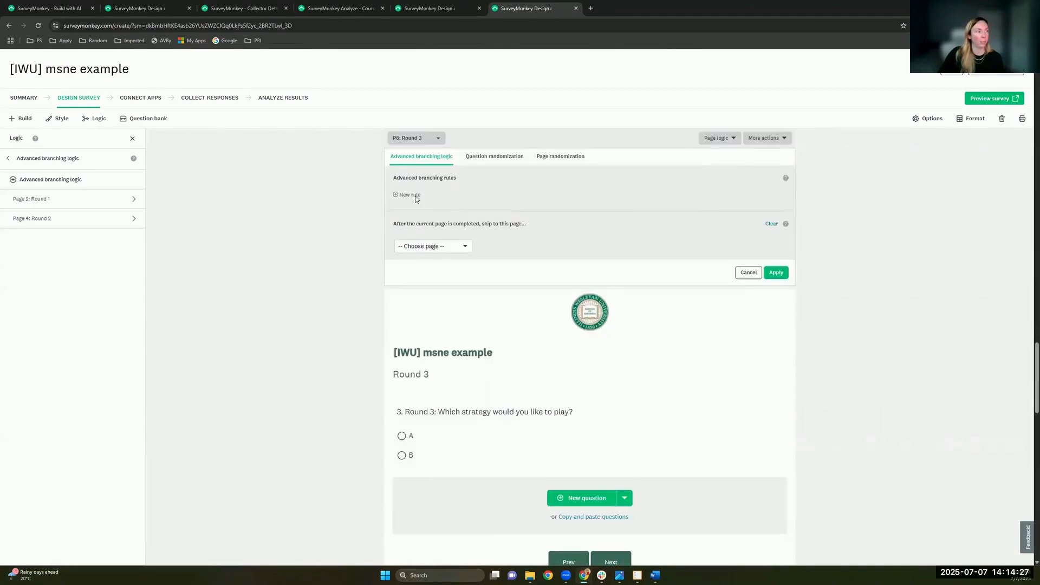
left_click(401, 195)
left_click(382, 257)
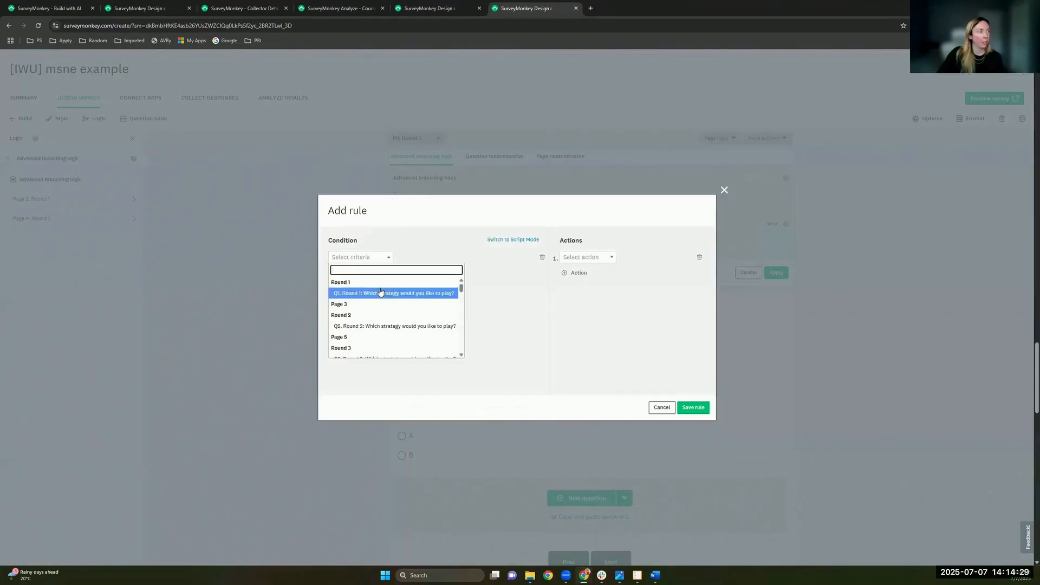
scroll(381, 293, "down", 2)
scroll(348, 325, "up", 1)
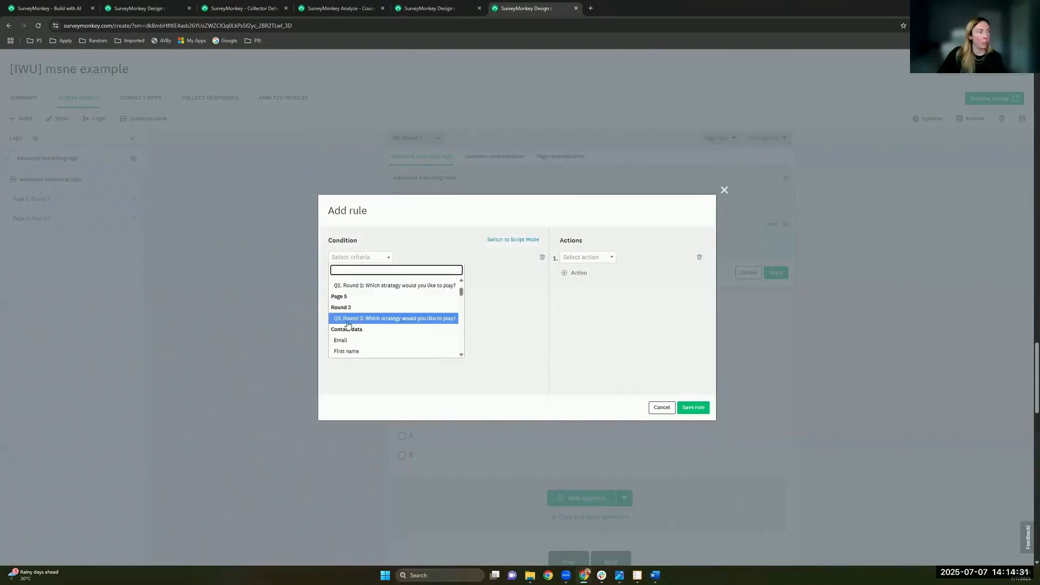
left_click(361, 320)
left_click(425, 257)
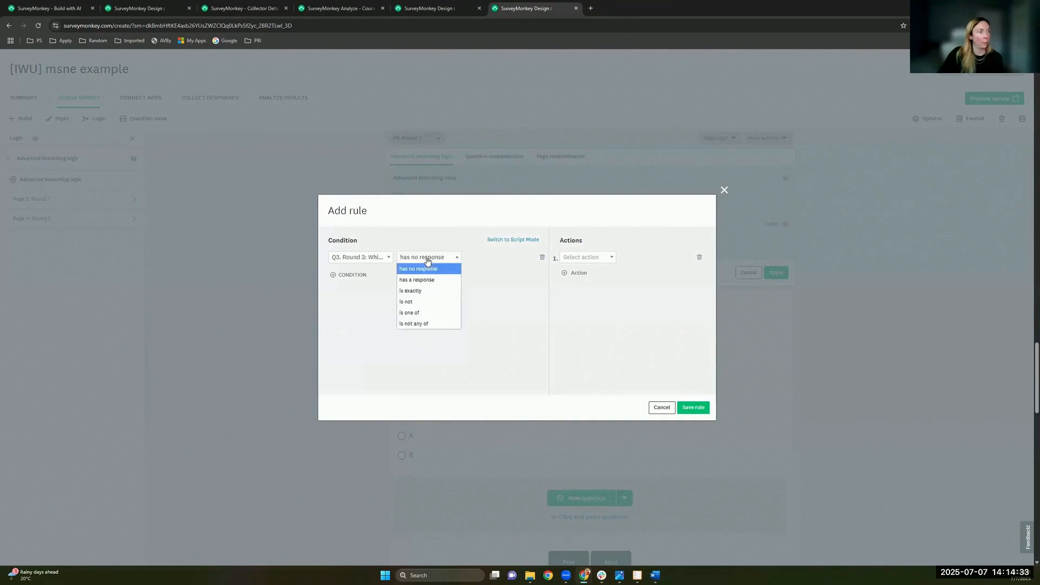
left_click(421, 293)
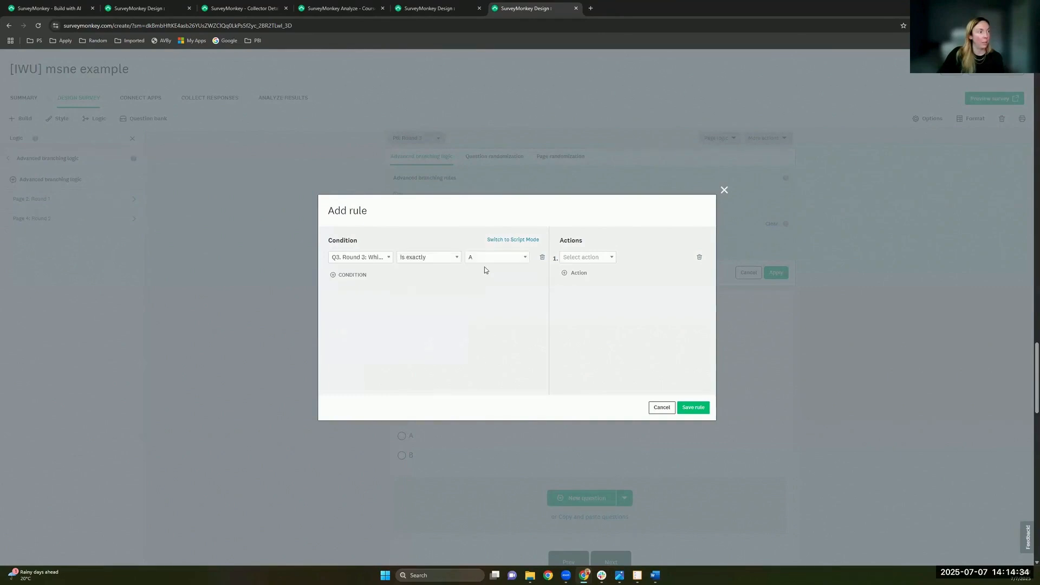
Step: Set the rule action to Show question, then discard the rule and cancel the Round 3 edits
left_click(608, 258)
scroll(598, 278, "down", 2)
left_click(585, 304)
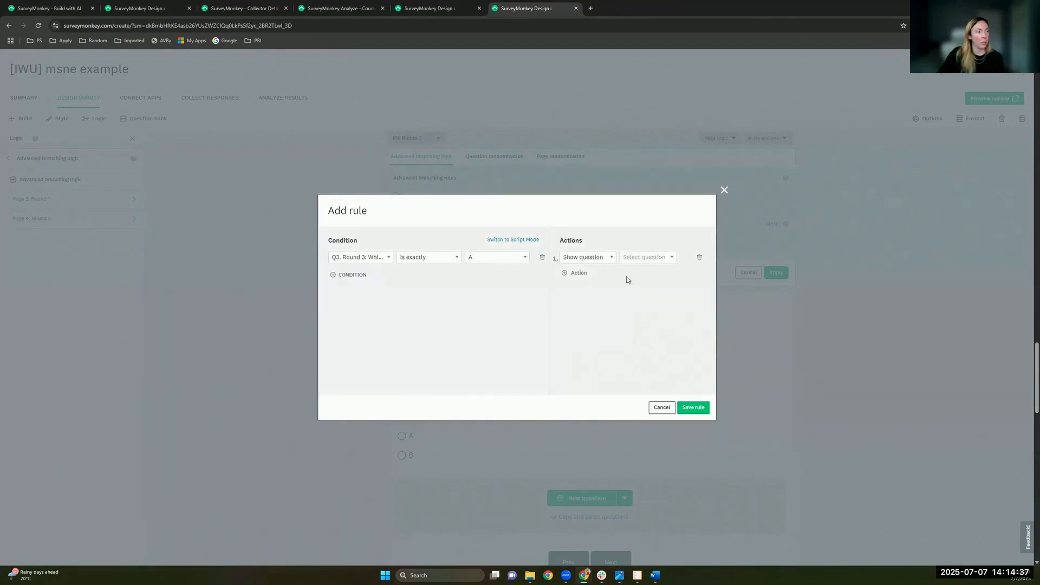
left_click(640, 256)
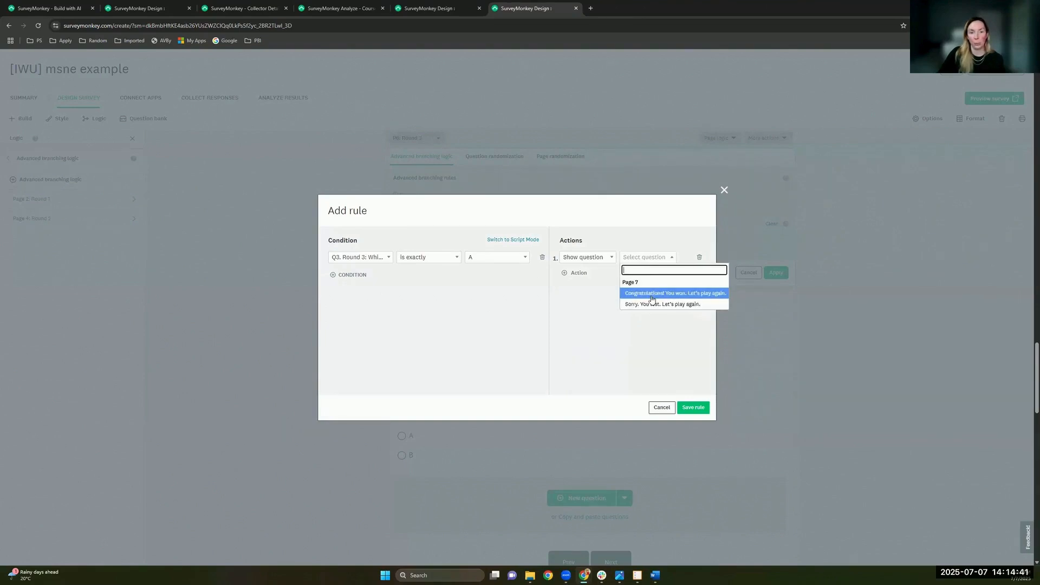
left_click(545, 314)
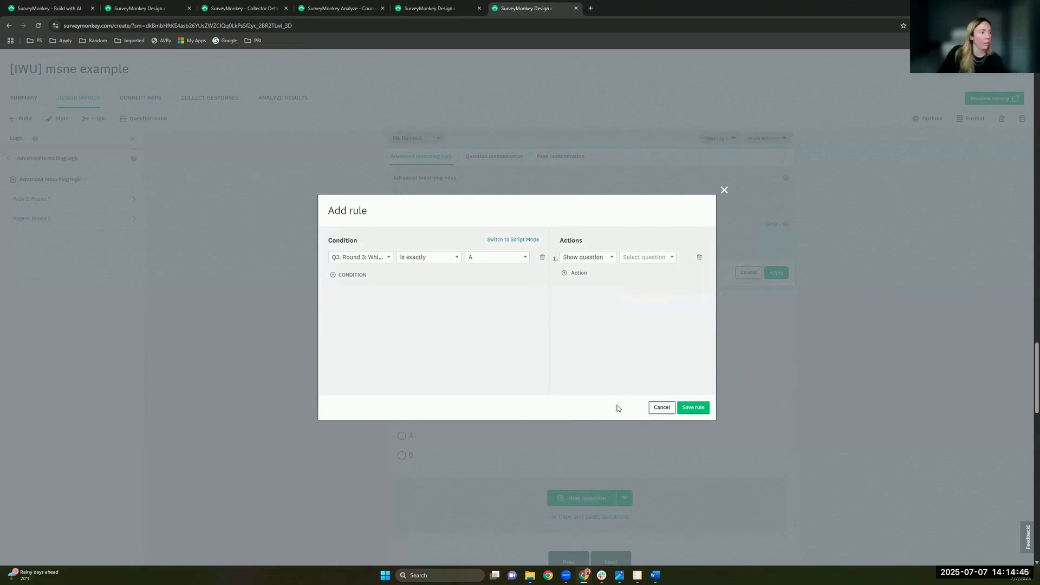
left_click(656, 407)
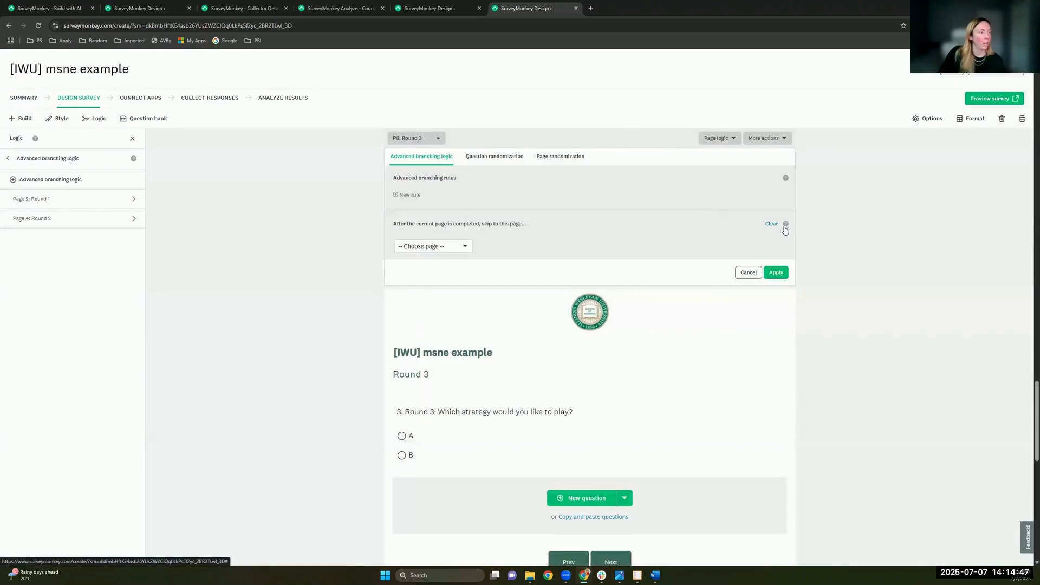
left_click(753, 276)
Step: Preview the survey, continue past the intro, and submit strategy A for Round 1
left_click(976, 99)
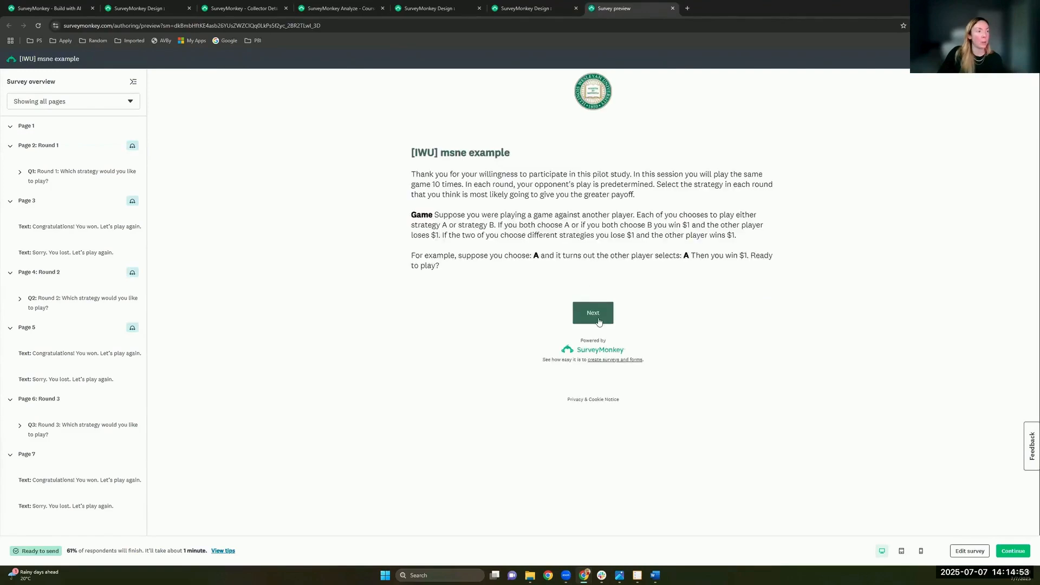
left_click(599, 321)
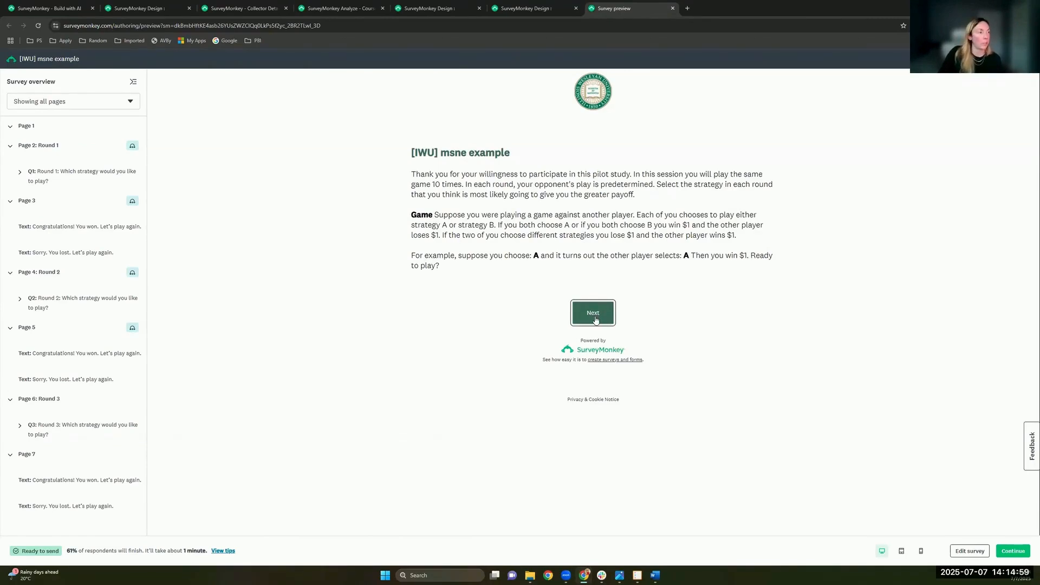
left_click(596, 319)
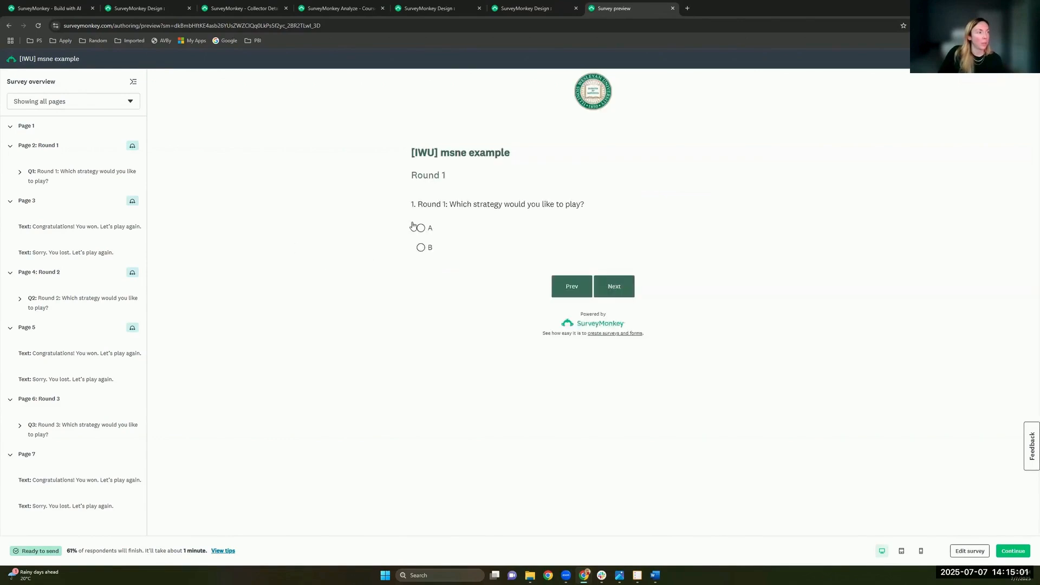
left_click(414, 226)
left_click(630, 291)
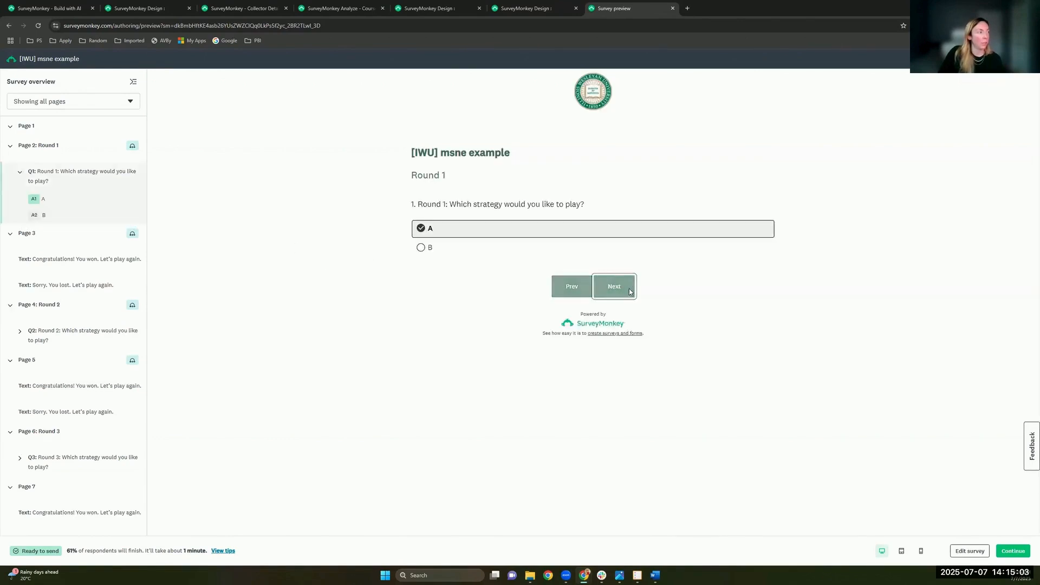
Step: Jump to the lost-round message and view it at tablet, then phone width
left_click_drag(408, 189, 535, 188)
left_click(535, 188)
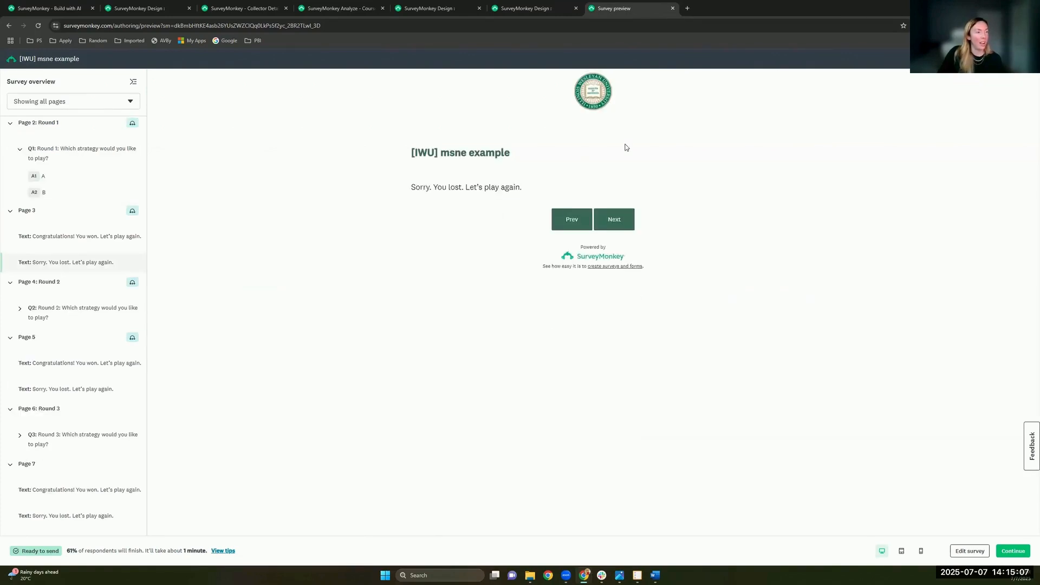
left_click(902, 552)
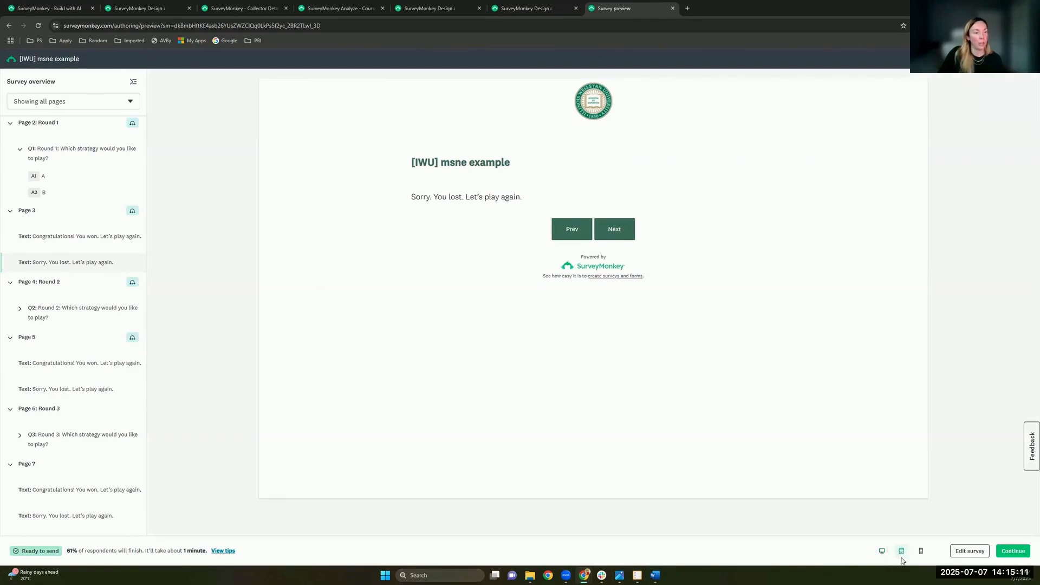
left_click(922, 551)
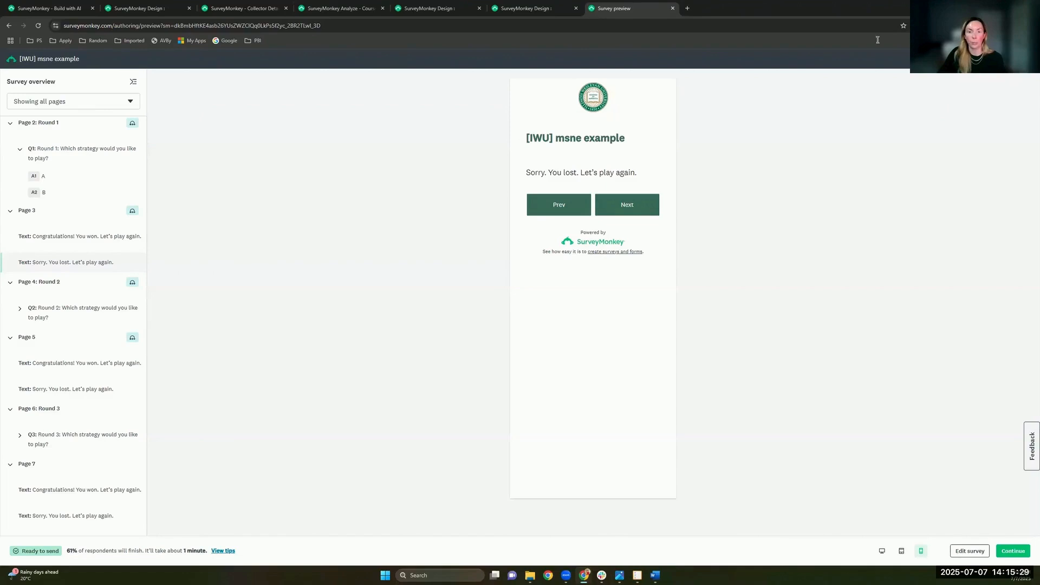
Step: Move through the msne editor, Course Evaluation results and Baseline collector tabs to the Course Evaluation design
left_click(524, 8)
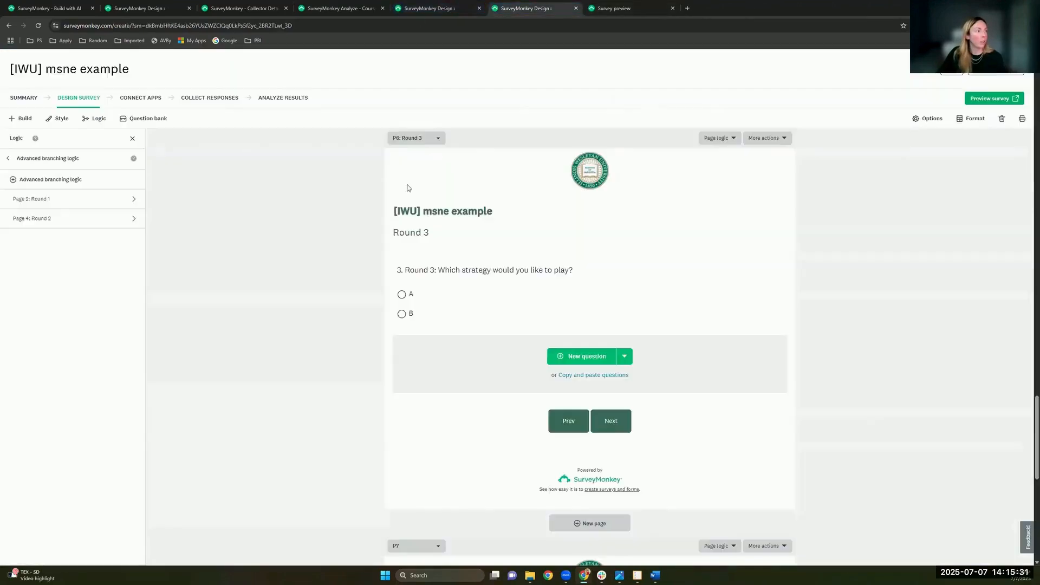
mouse_move(499, 288)
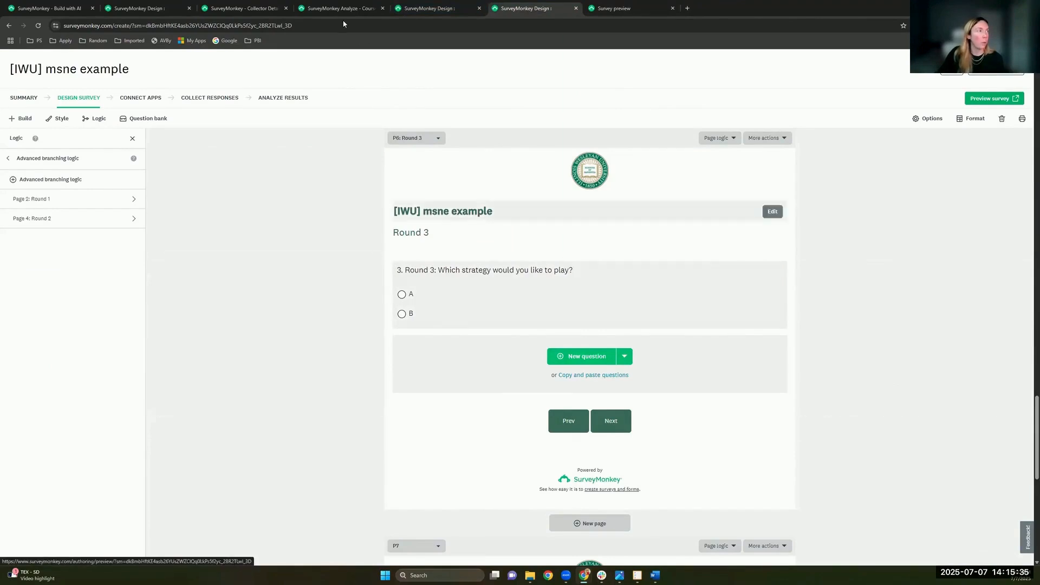
left_click(304, 8)
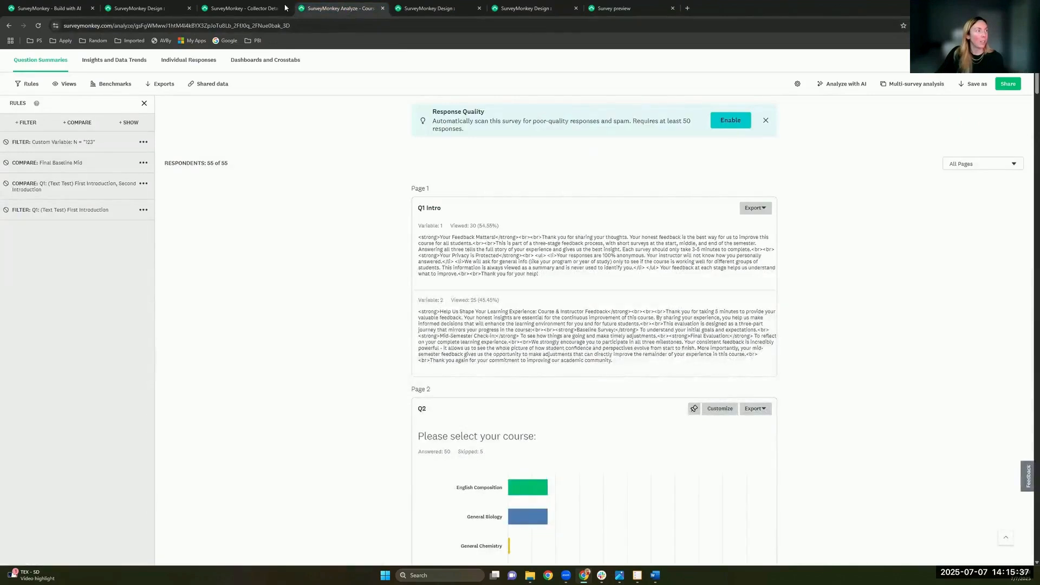
left_click(288, 8)
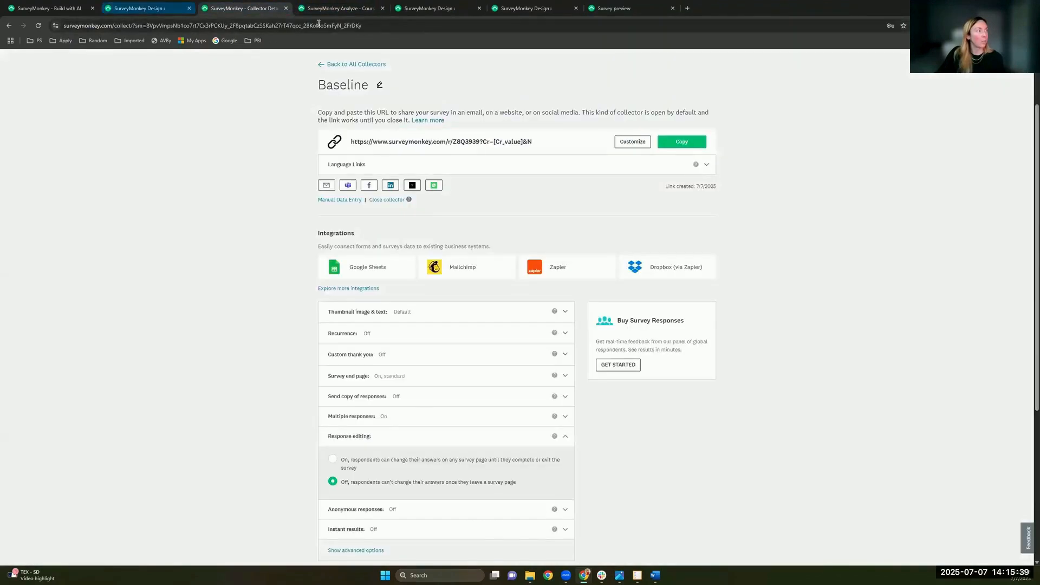
scroll(92, 112, "up", 2)
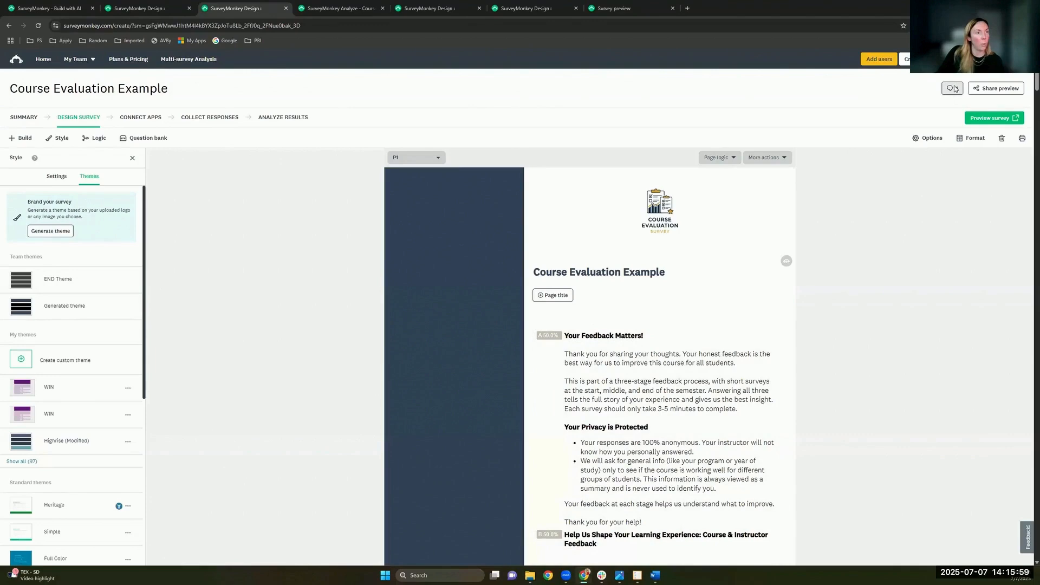
Step: Open the intro block's comments and begin a reply with '@', closing the tag suggestions
left_click(953, 84)
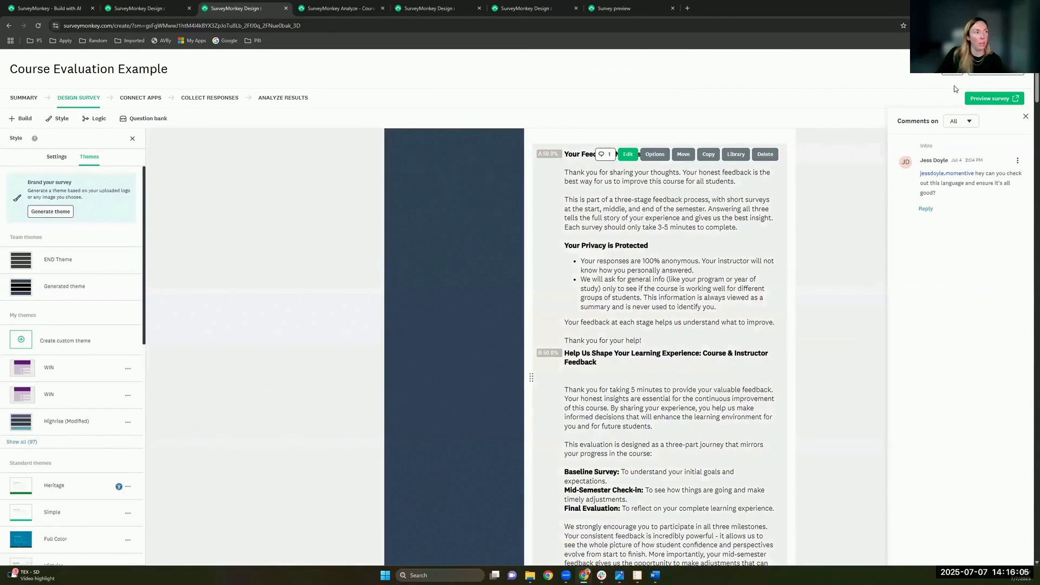
left_click(926, 210)
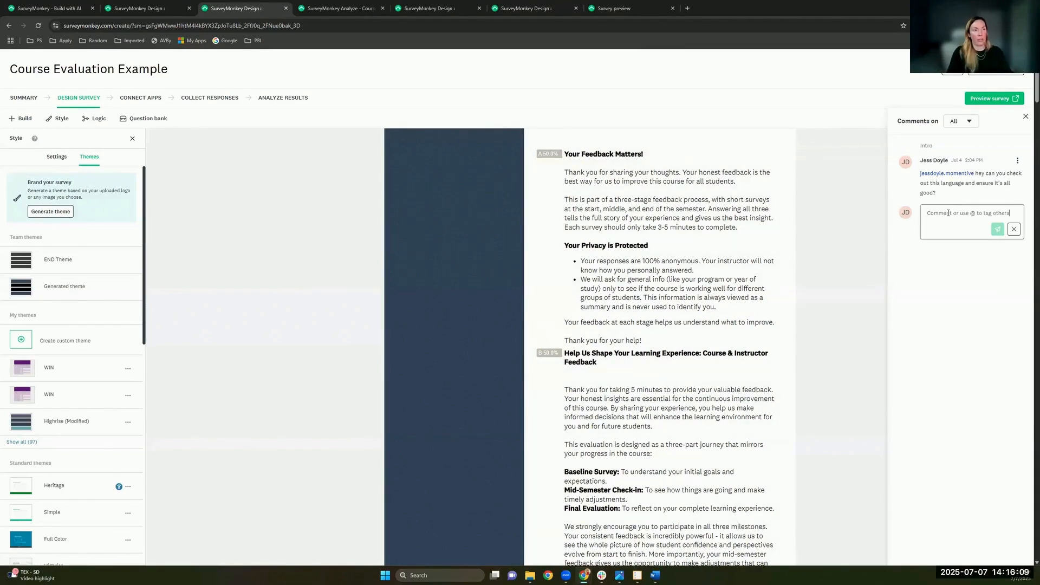
type("@")
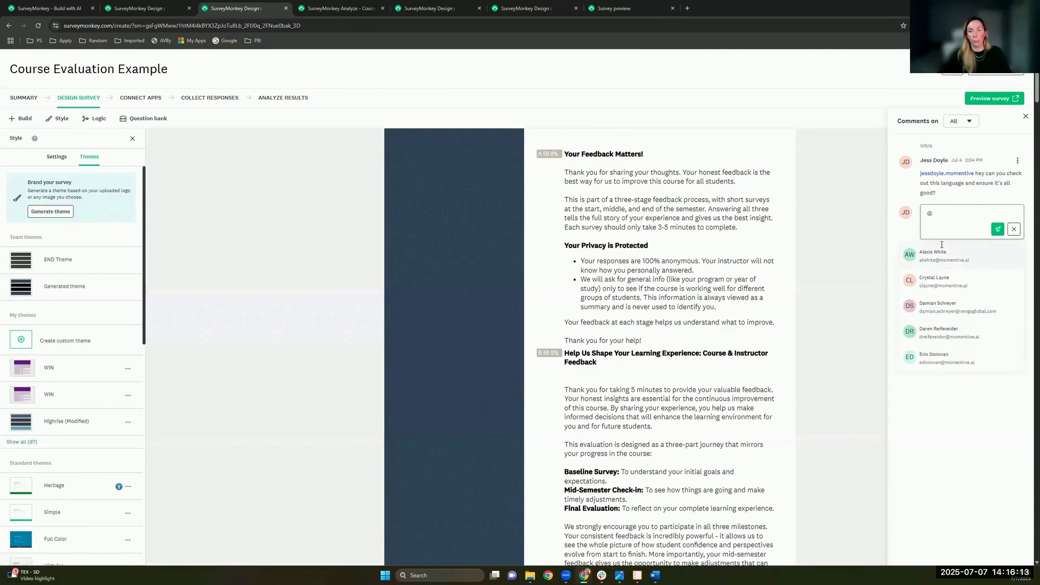
left_click(948, 213)
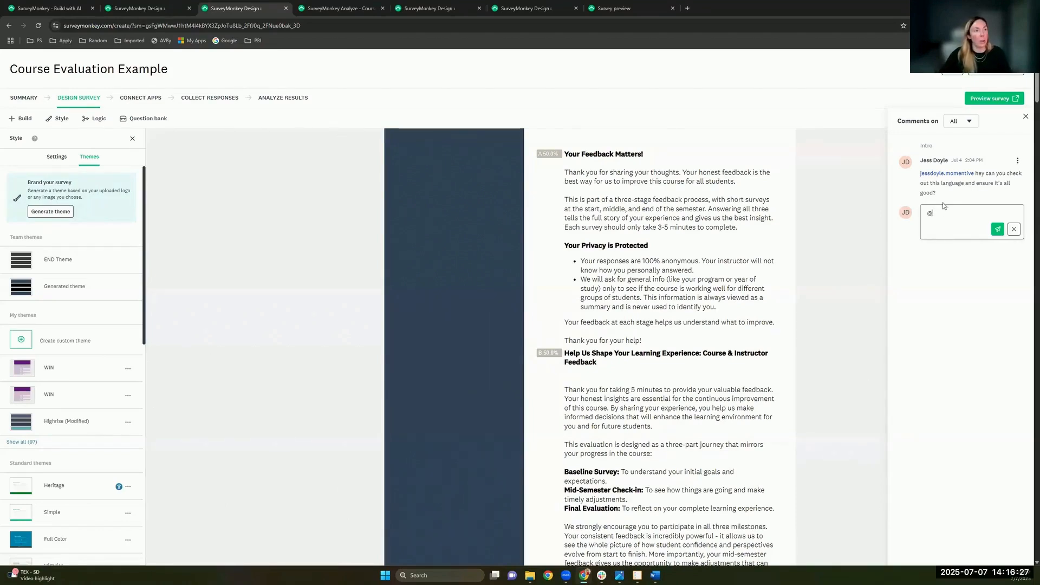
scroll(158, 111, "up", 5)
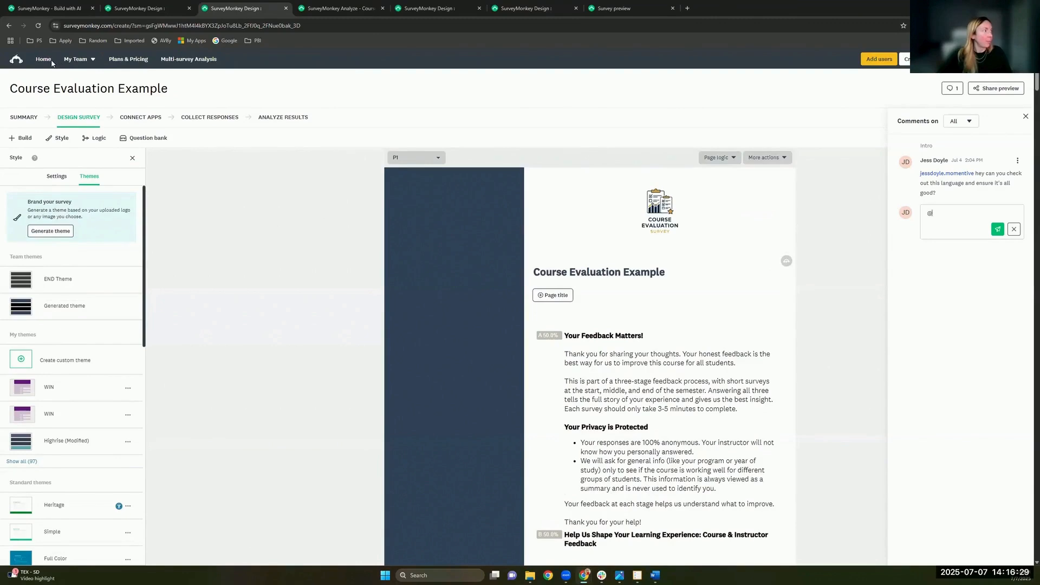
Step: Open Home in a new tab and show the ... menu for College Students' Study Habits Survey
middle_click(44, 59)
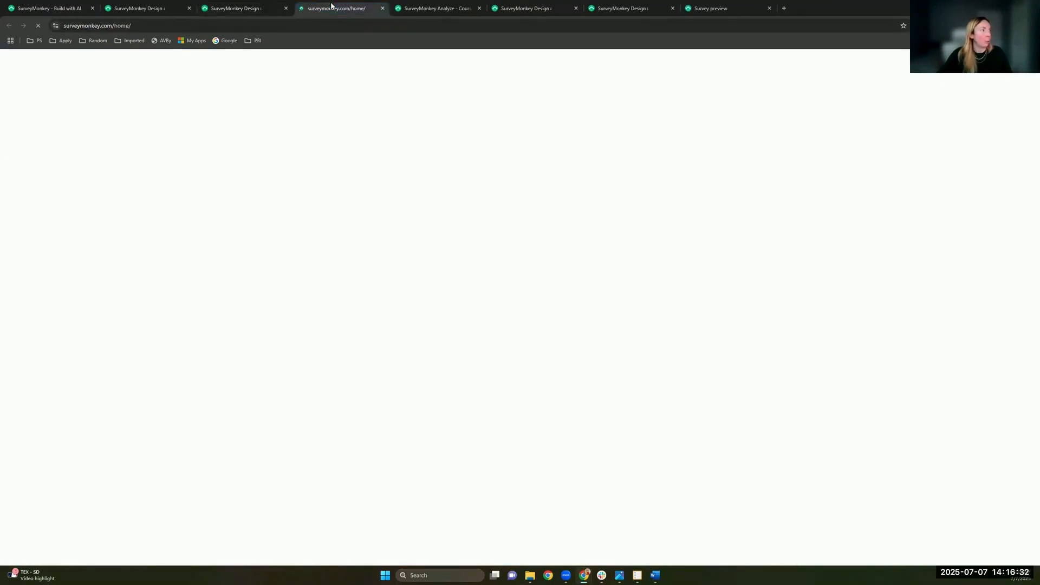
left_click(341, 8)
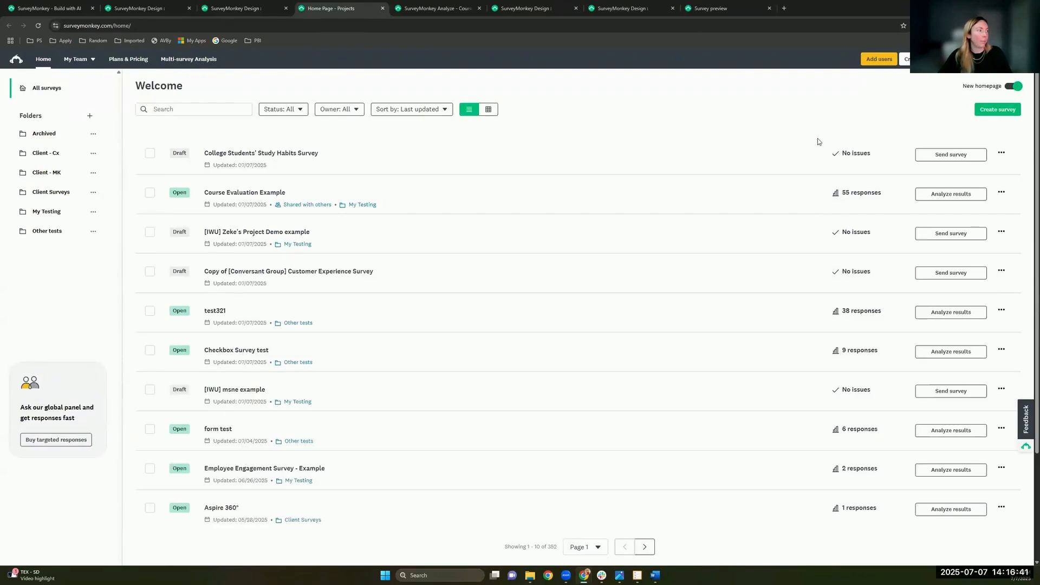
left_click(1001, 156)
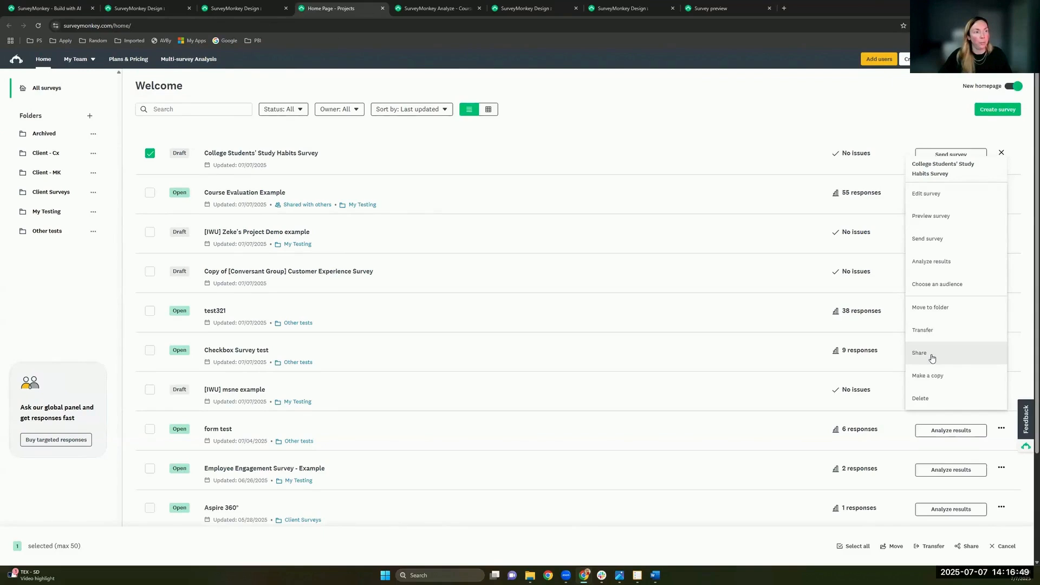
Step: Open sharing for the Study Habits survey and add the colleague's e-mail as a recipient
left_click(965, 350)
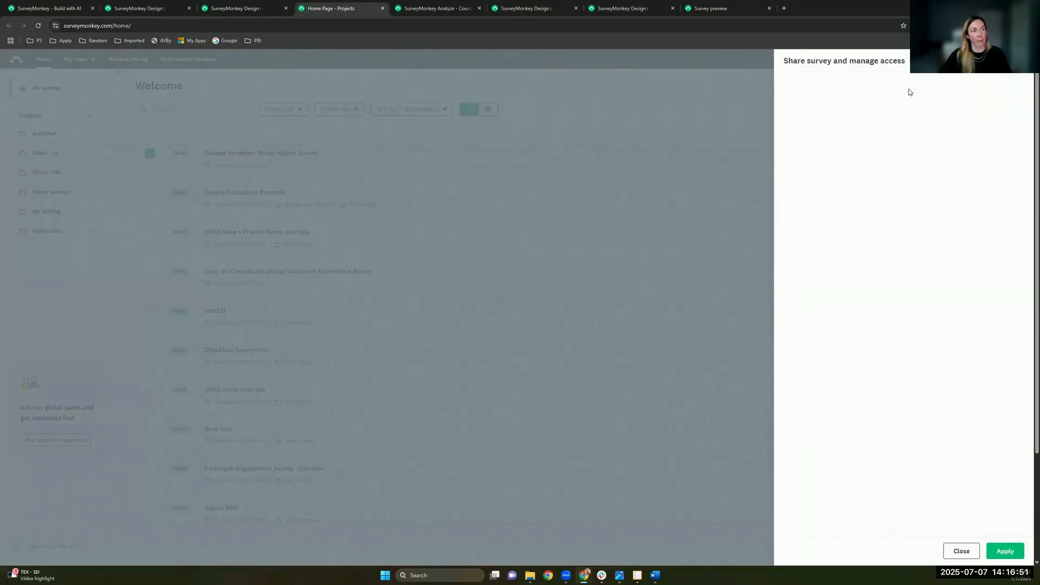
left_click(816, 113)
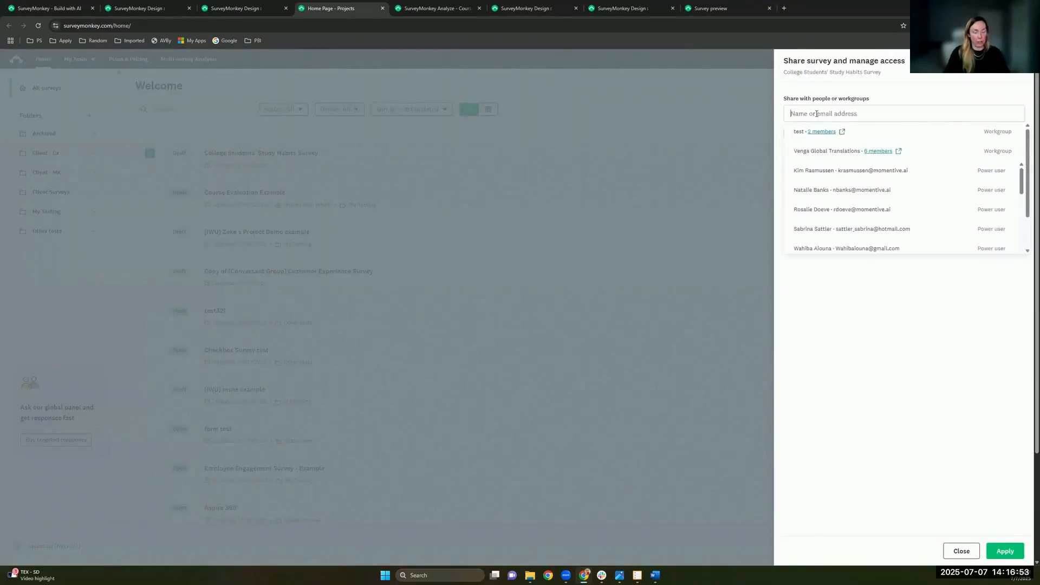
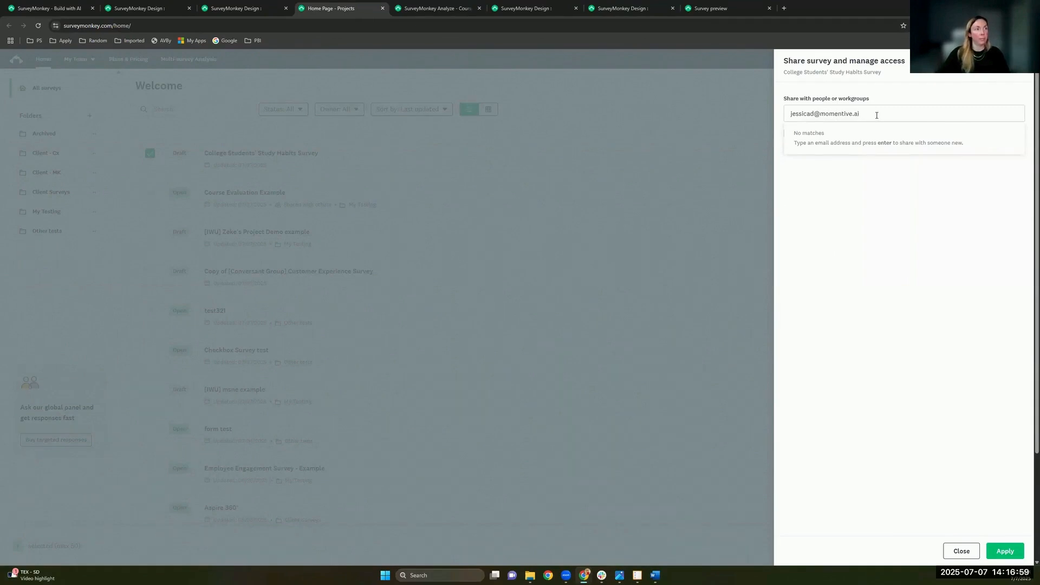
key("Return")
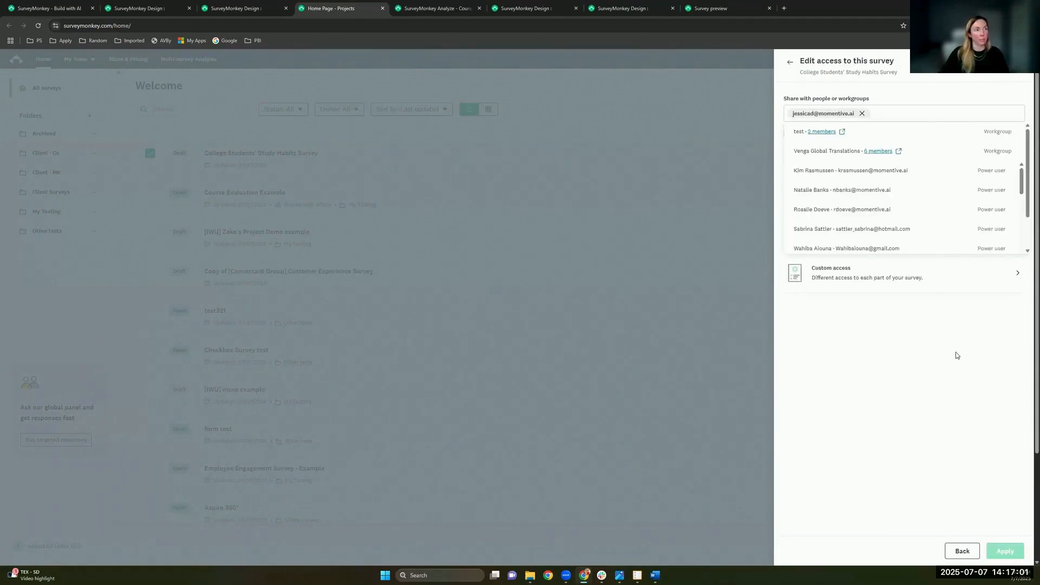
left_click(956, 355)
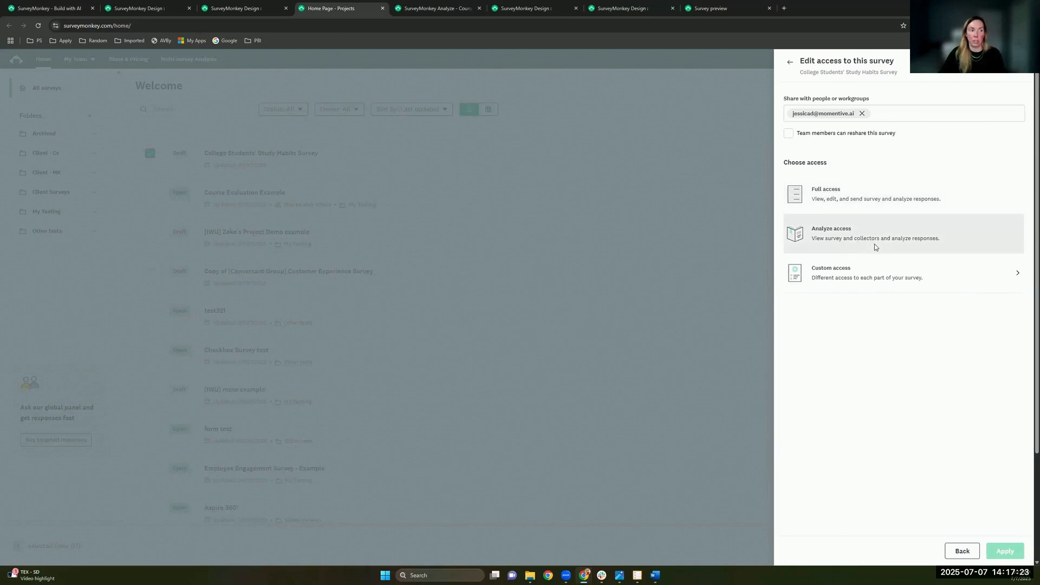
Step: Give the colleague custom access: view-only design, no collecting or analyzing access, and apply
left_click(865, 277)
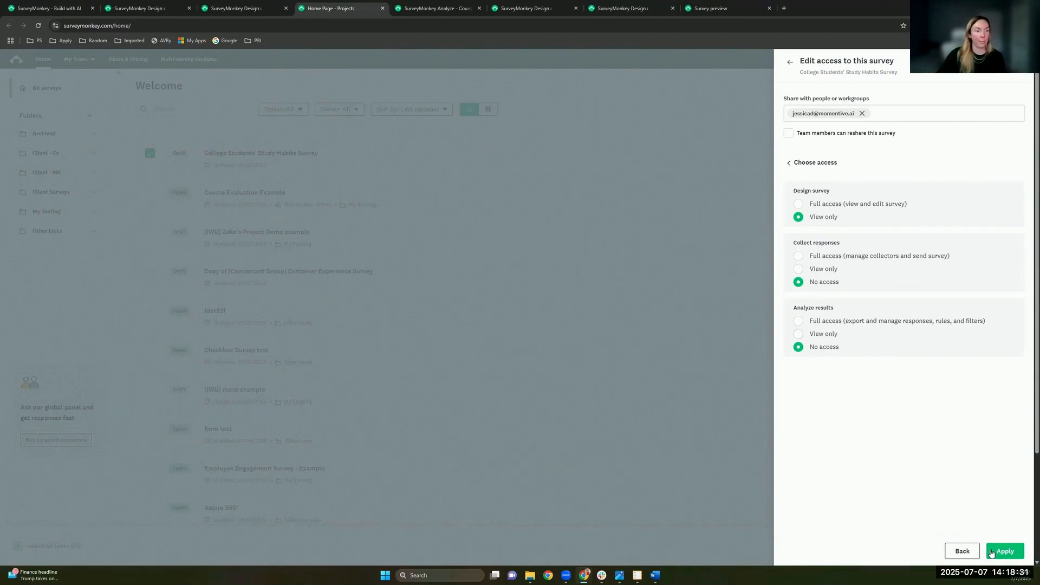
left_click(638, 114)
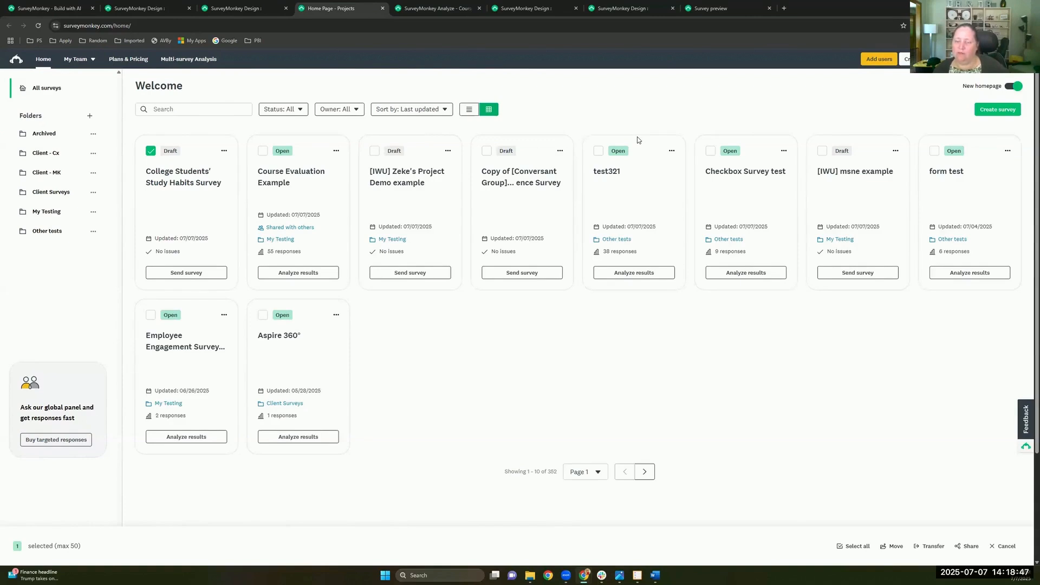
Step: Switch the home page surveys to list view, then go to the example survey's design tab
left_click(469, 109)
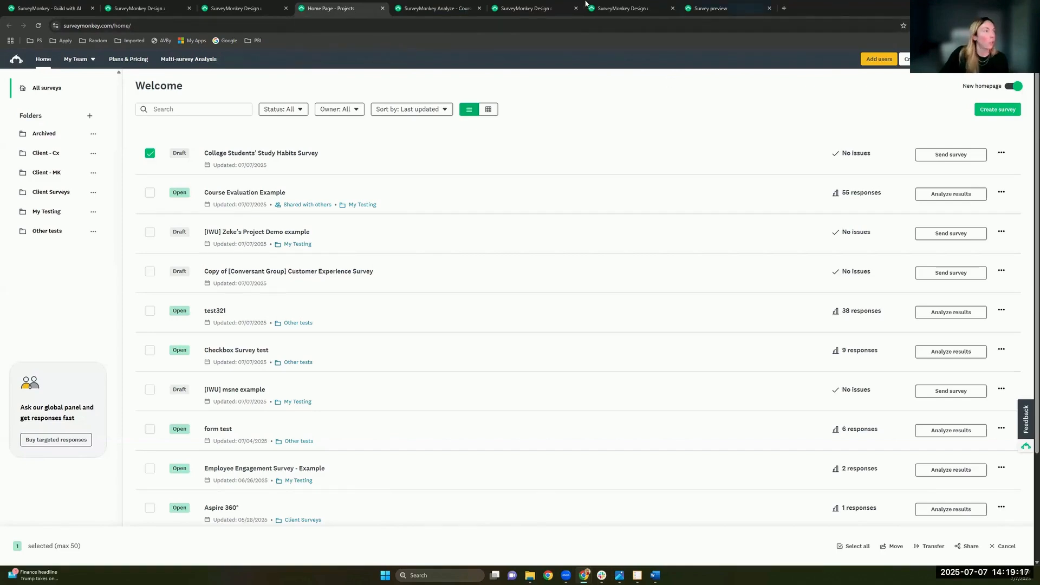
left_click(618, 9)
Step: In Zeke's Project Demo, open P5's advanced branching logic and edit the Q2 < 683 rule
left_click(568, 4)
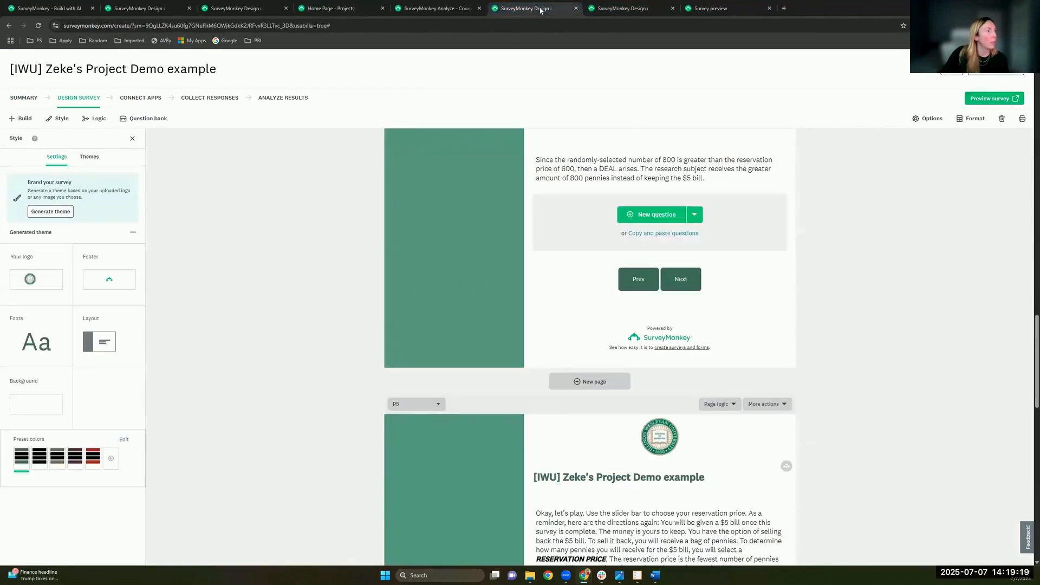
scroll(736, 339, "up", 1)
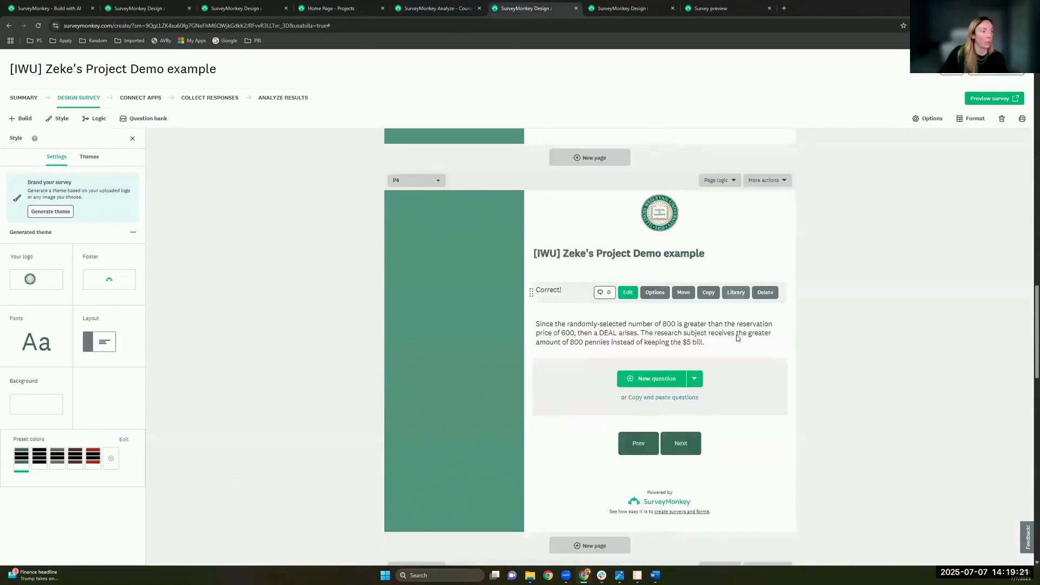
scroll(790, 342, "down", 7)
scroll(794, 334, "down", 5)
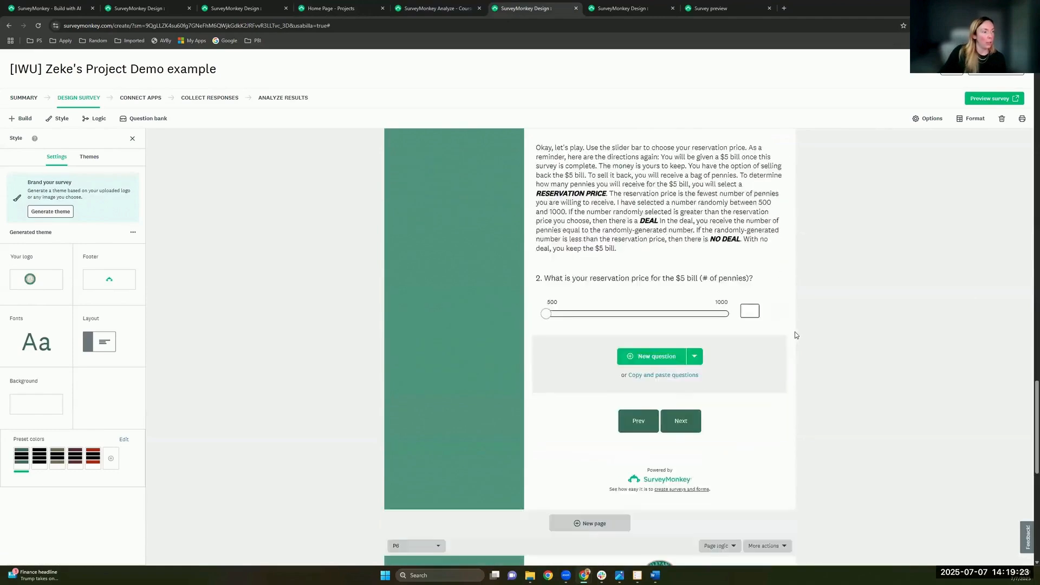
scroll(779, 336, "up", 2)
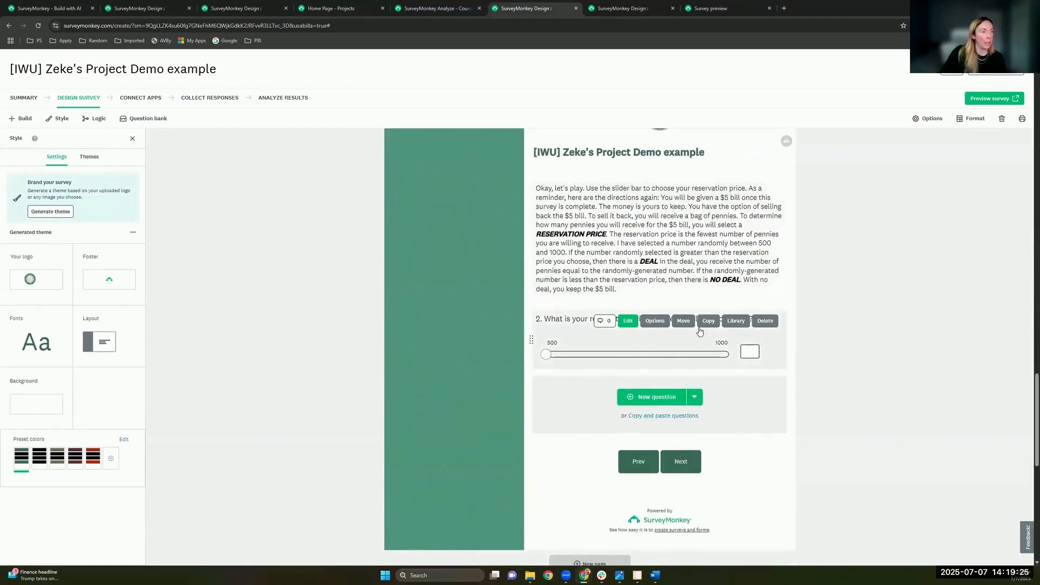
scroll(721, 211, "up", 3)
left_click(721, 206)
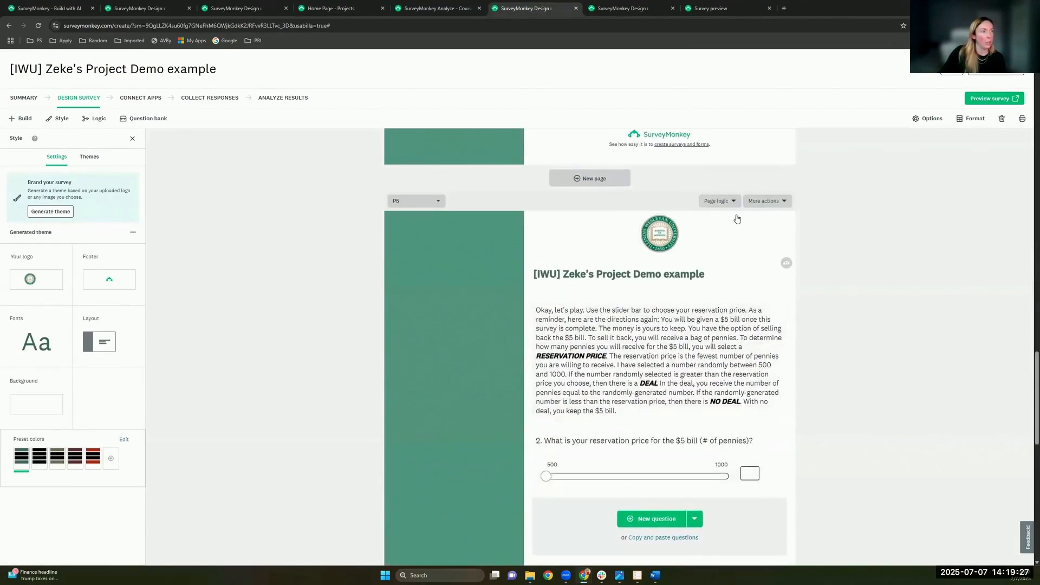
left_click(737, 218)
scroll(738, 219, "down", 2)
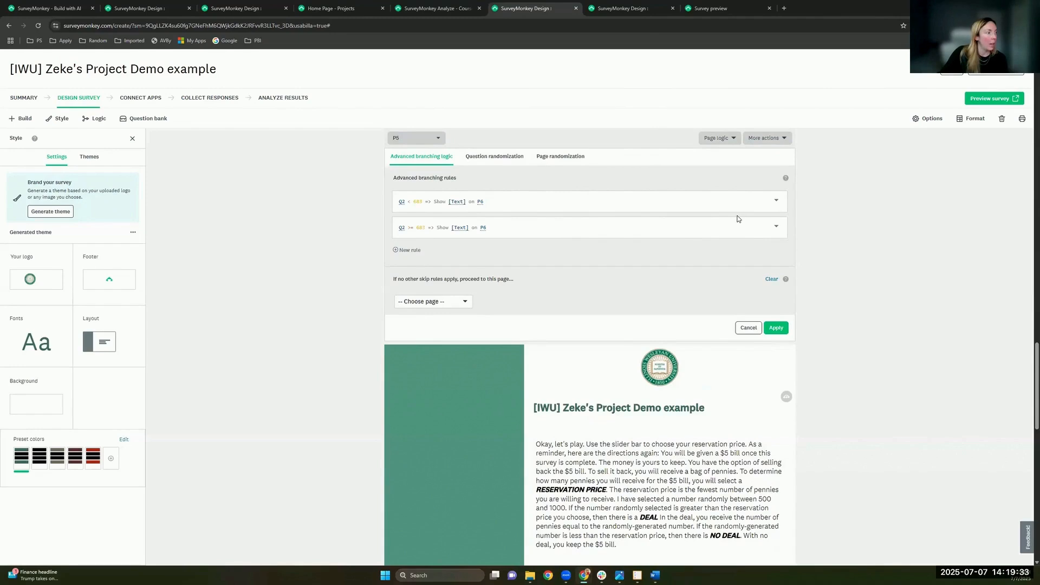
left_click(433, 210)
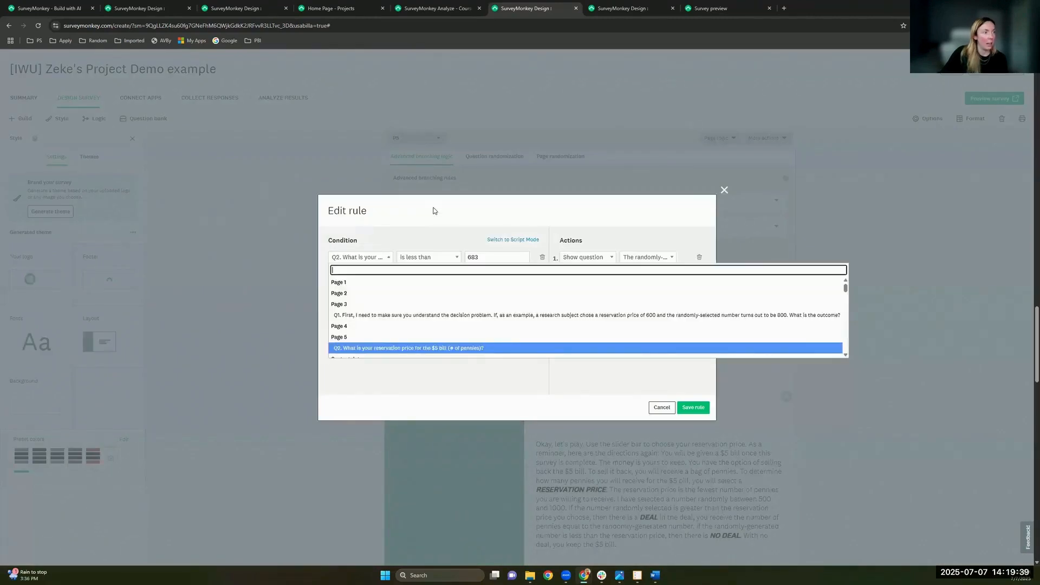
Step: Inspect the rule's shown-question and comparison operator lists, leaving them unchanged
left_click(649, 258)
left_click(649, 258)
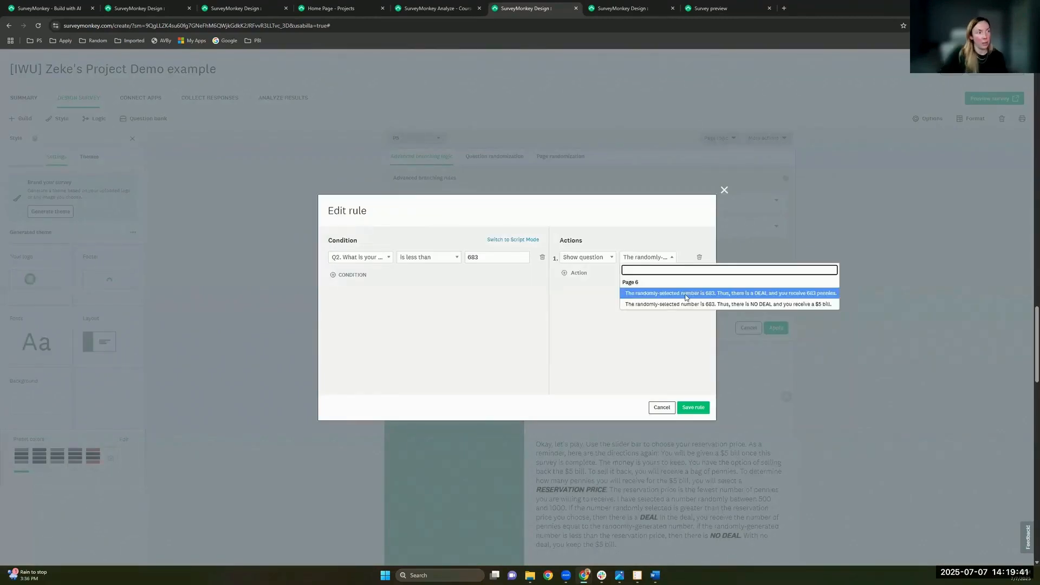
left_click(427, 269)
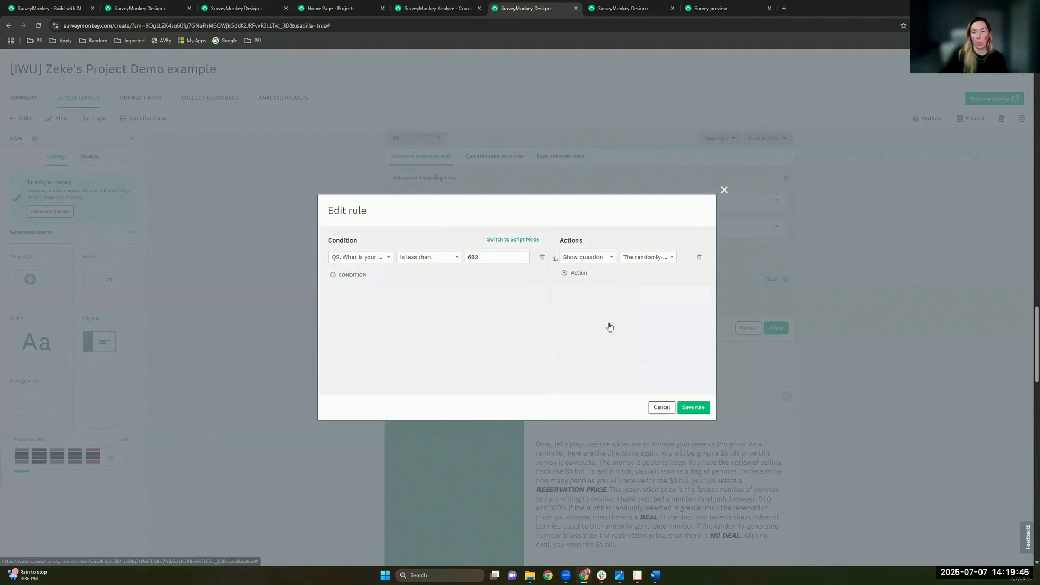
left_click(662, 408)
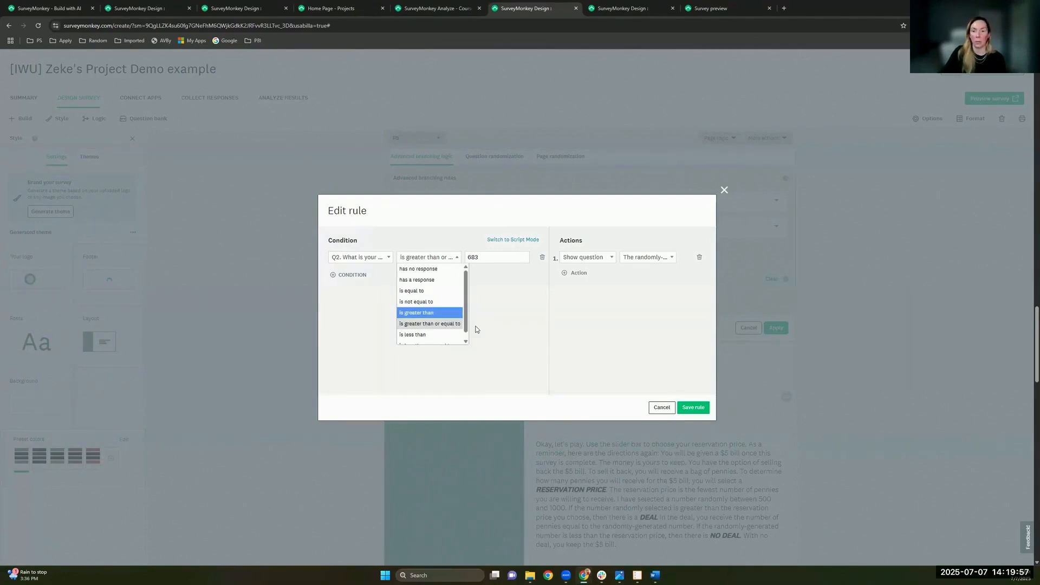
left_click(465, 340)
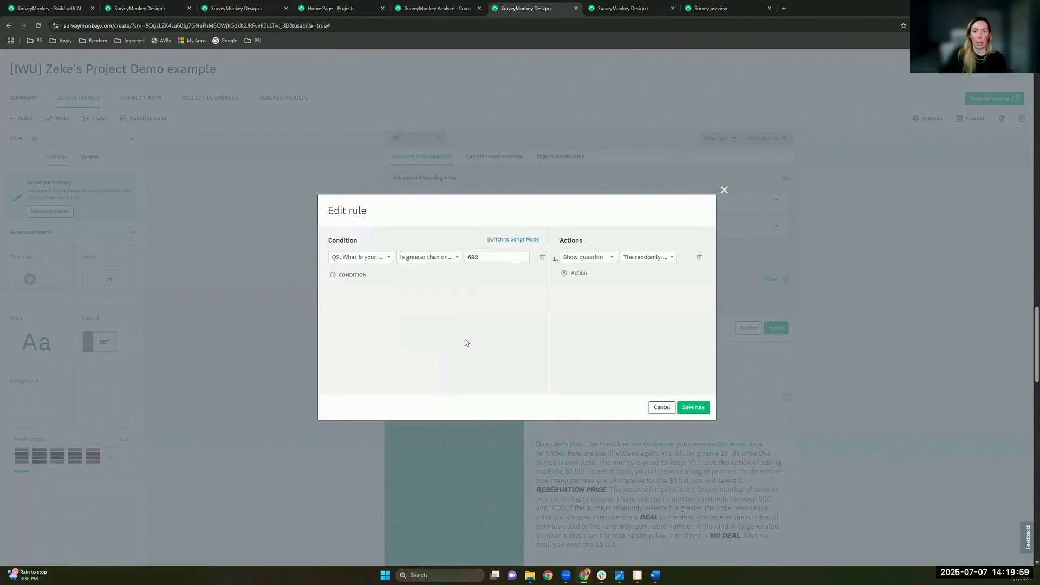
Step: Add three trial conditions joined with OR, then close the rule editor without saving
left_click(348, 275)
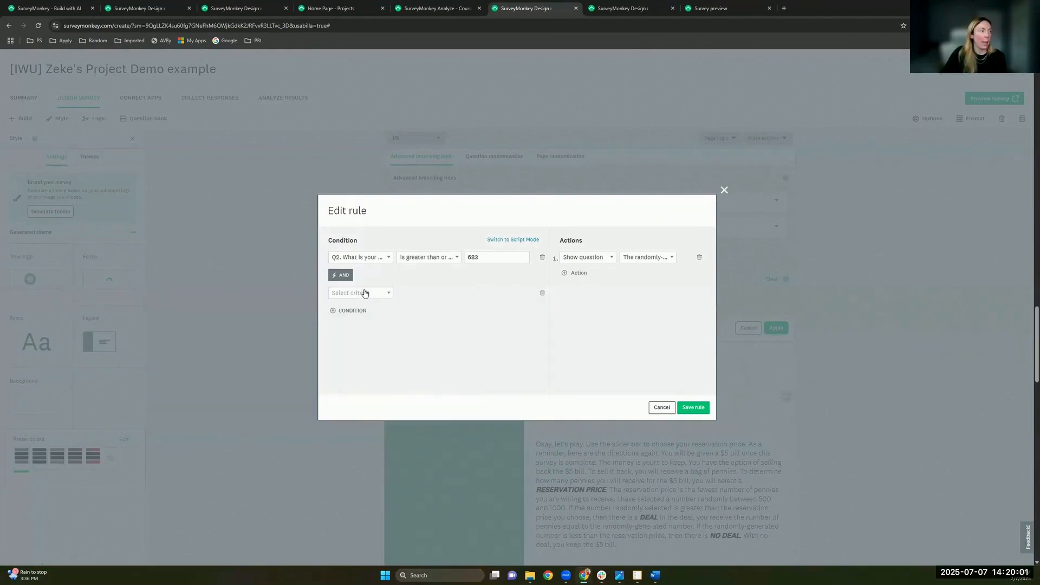
left_click(359, 313)
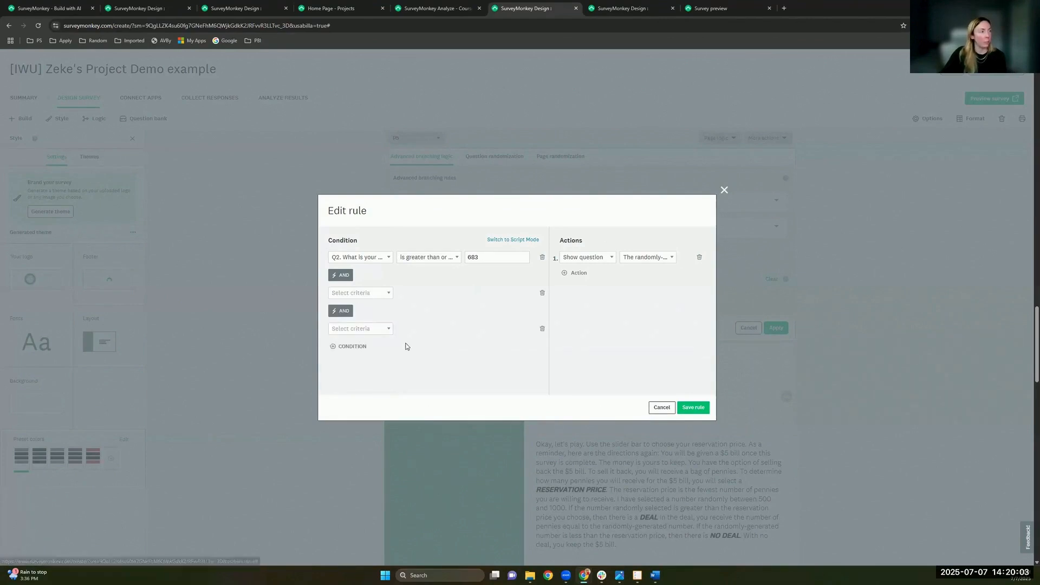
left_click(408, 346)
scroll(373, 331, "down", 1)
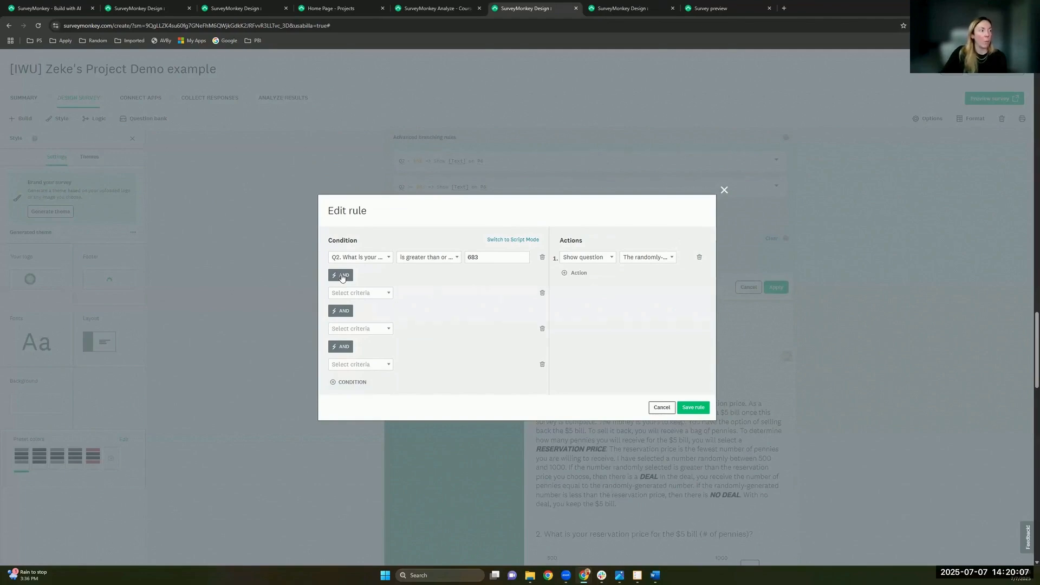
left_click(342, 277)
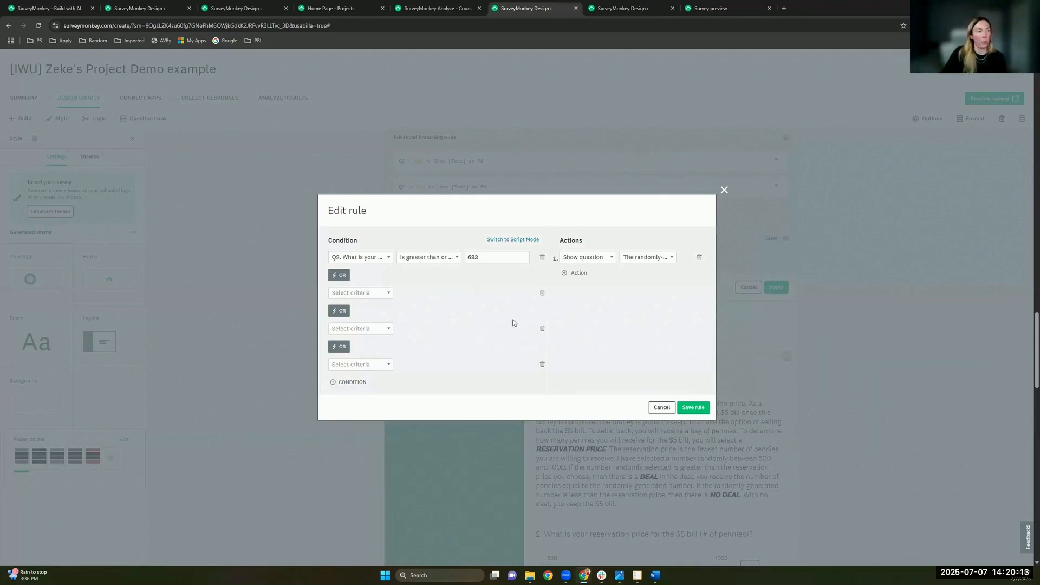
left_click(724, 190)
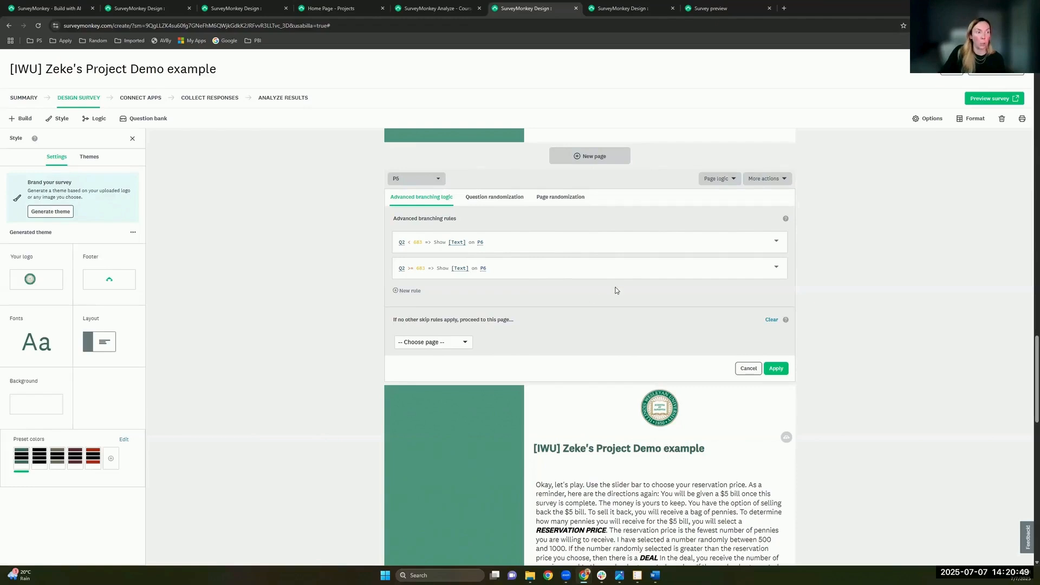
Step: Move the Q2 >= 683 rule above the Q2 < 683 rule, then return to Course Evaluation Example
triple_click(757, 268)
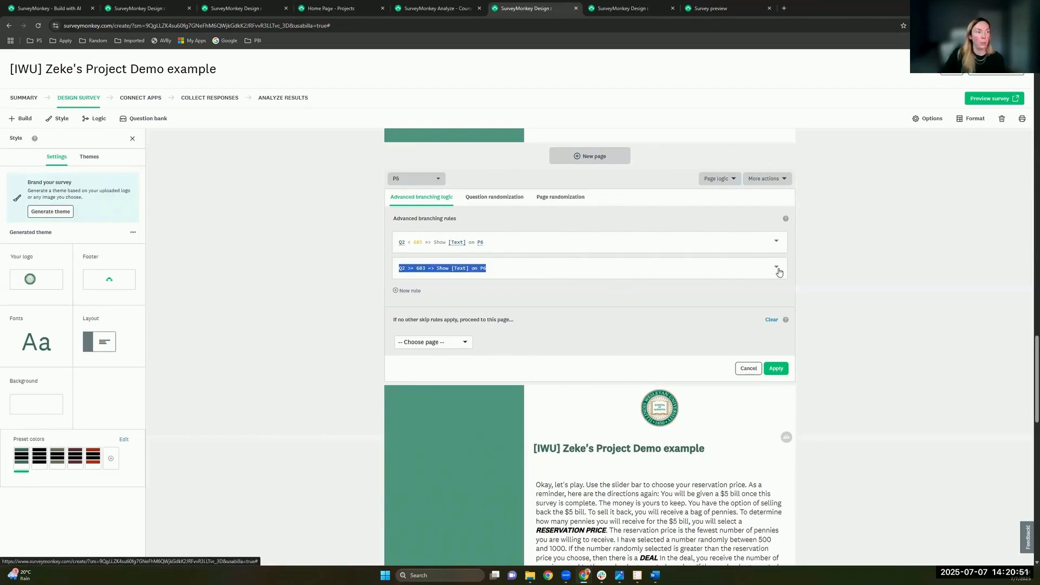
left_click(777, 269)
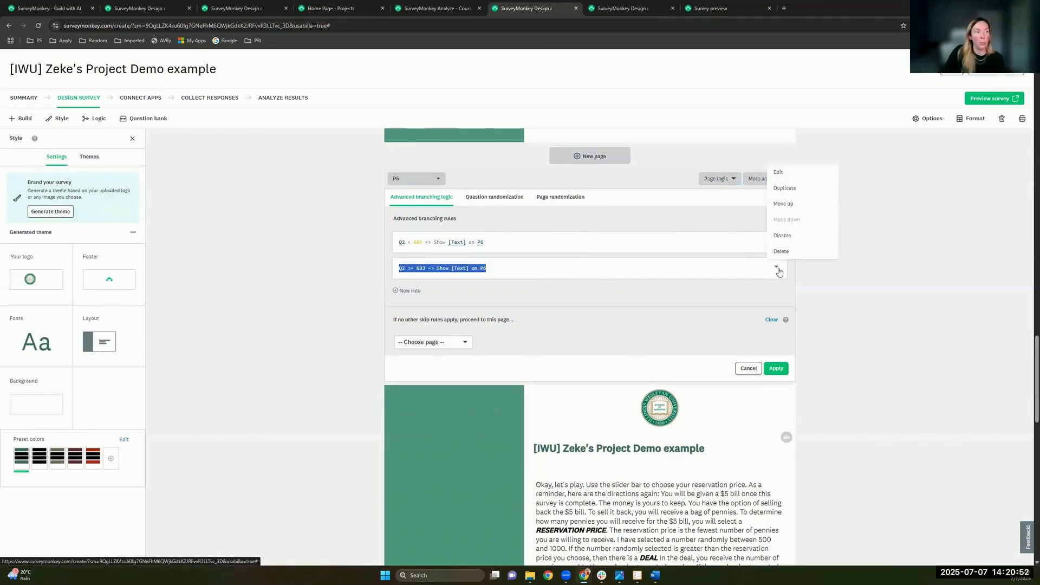
left_click(793, 207)
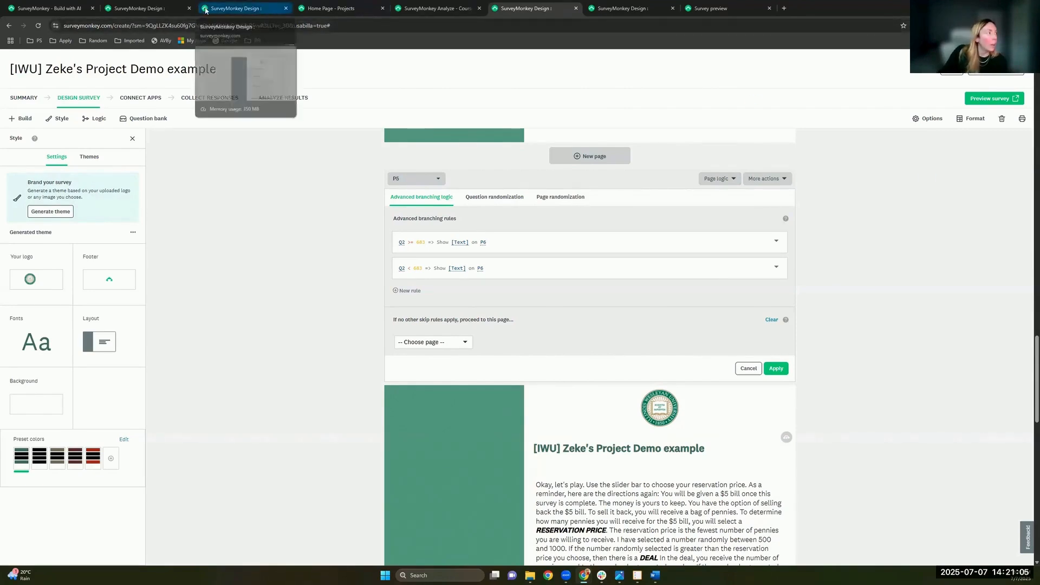
left_click(265, 11)
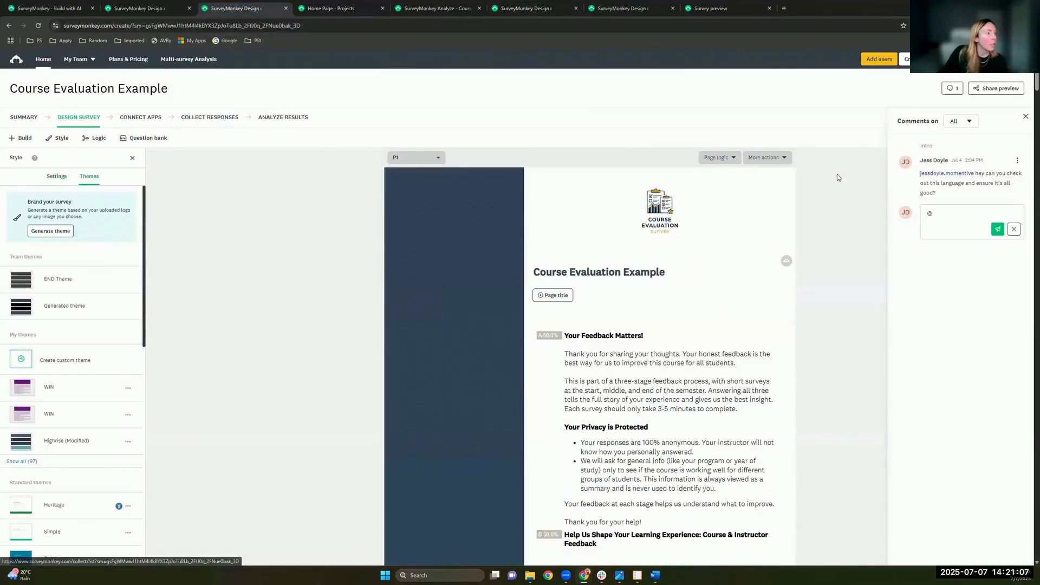
Step: Review page P1's advanced branching rules and close the panel
left_click(721, 158)
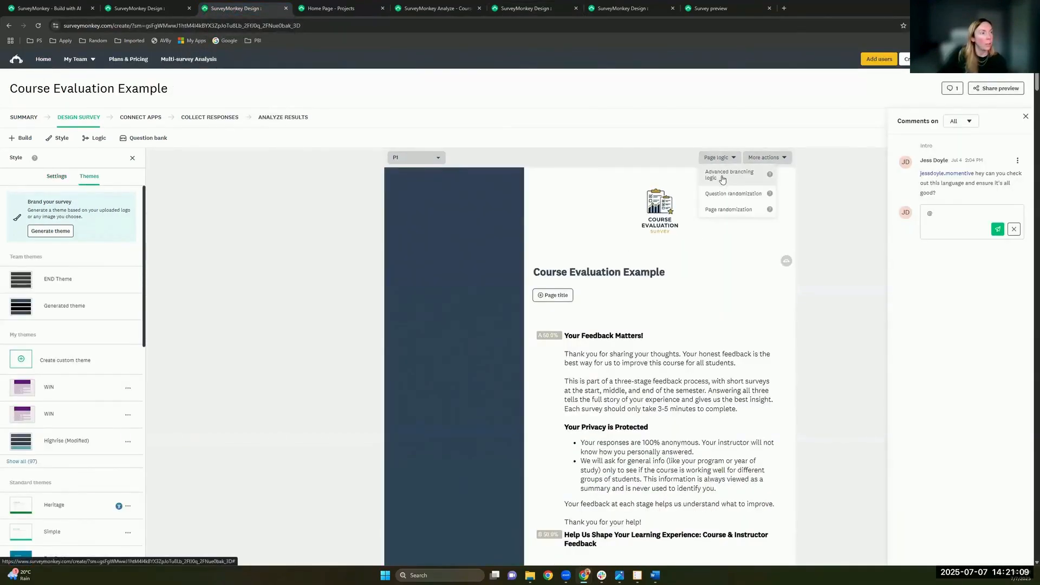
left_click(717, 174)
scroll(613, 206, "down", 2)
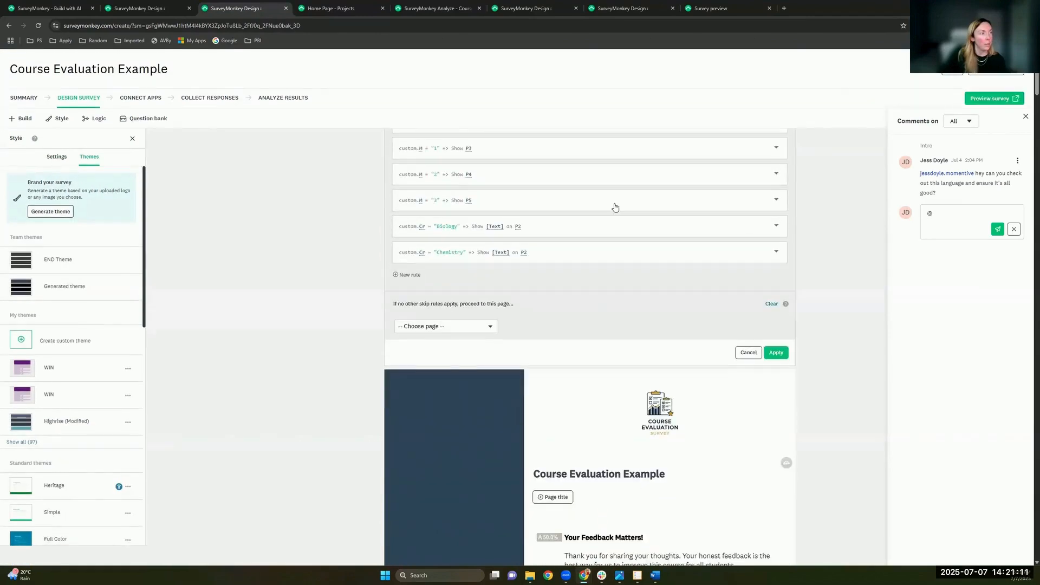
scroll(510, 259, "up", 1)
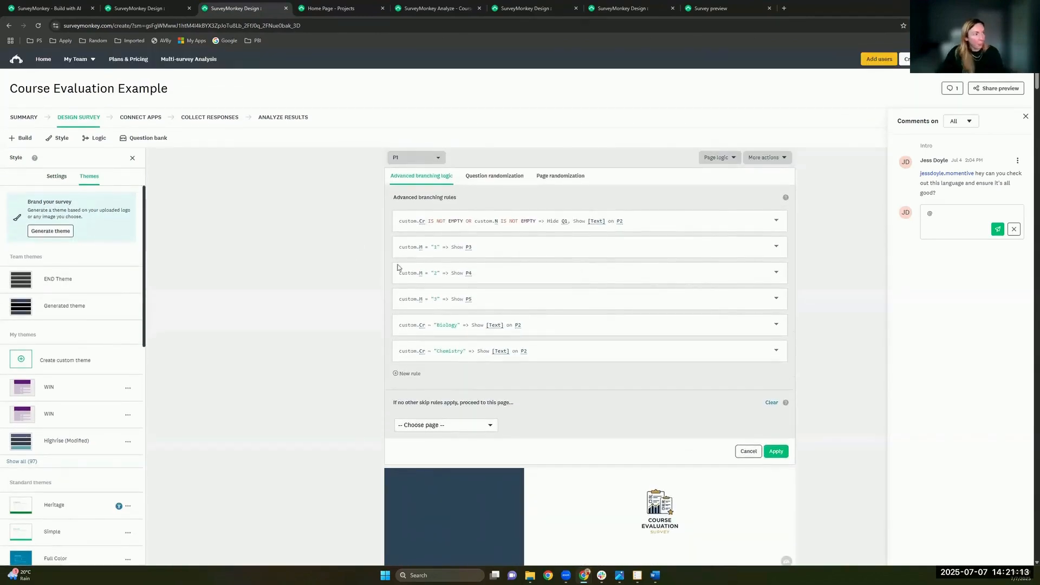
left_click(751, 453)
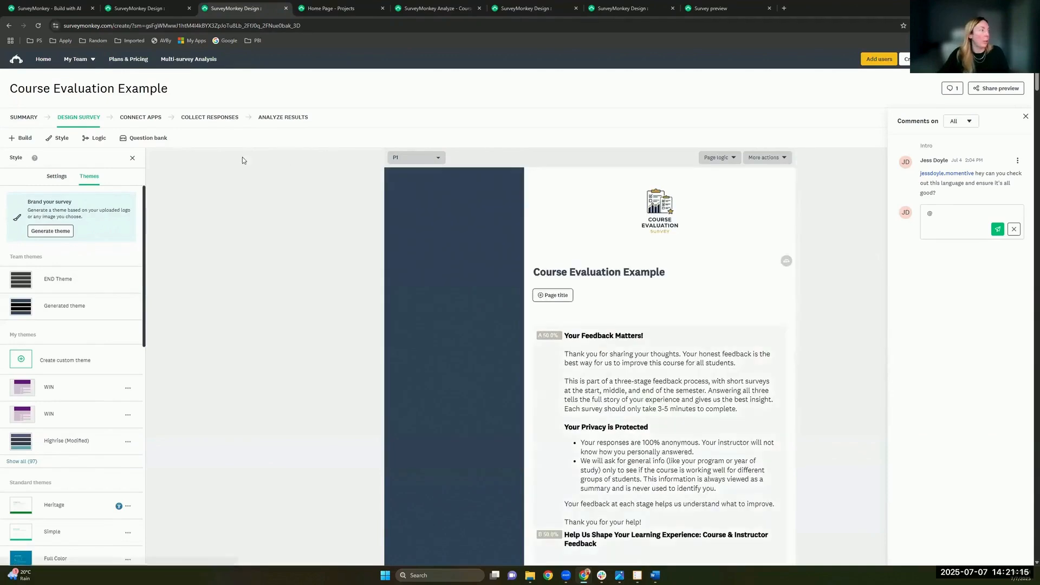
Step: Inspect the Course custom variable (name Cr) in Logic settings, then cancel editing
left_click(101, 146)
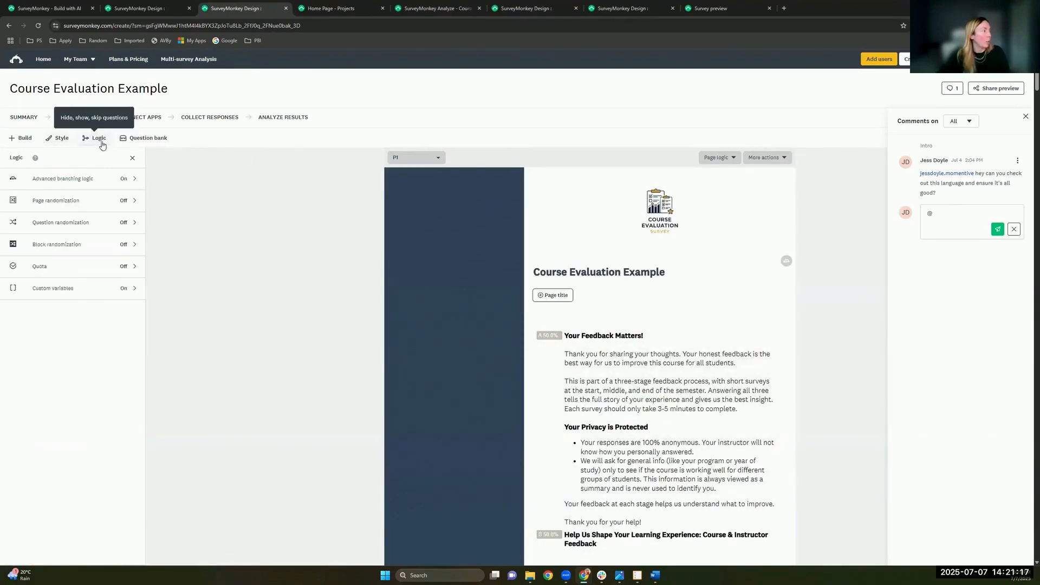
left_click(80, 289)
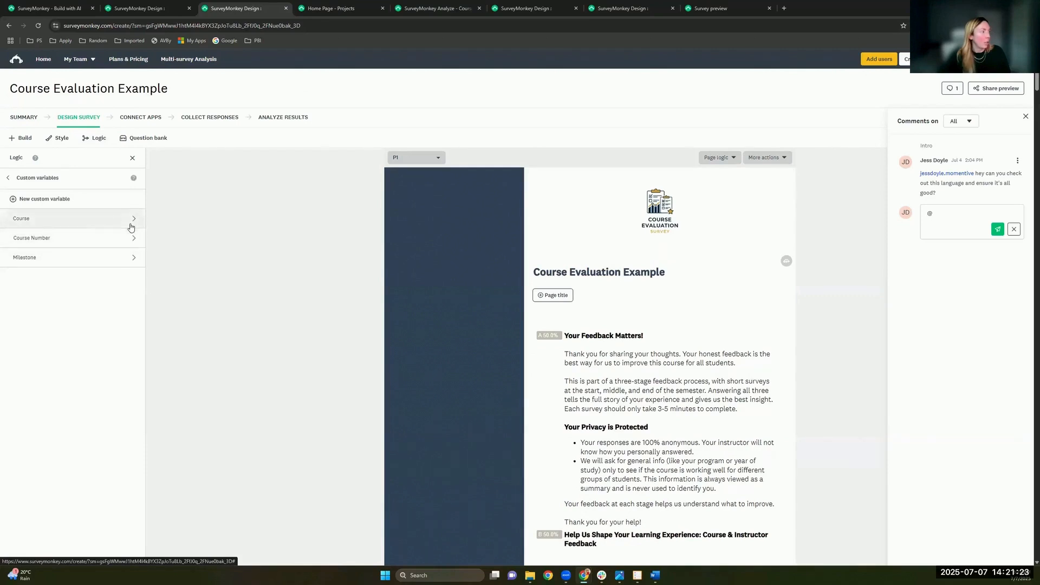
left_click(61, 221)
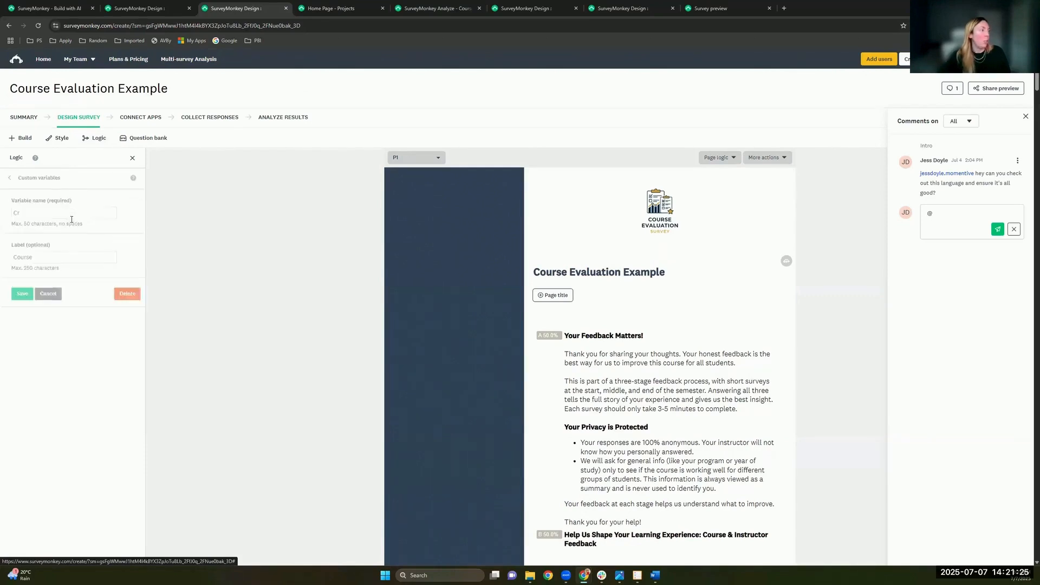
left_click(21, 212)
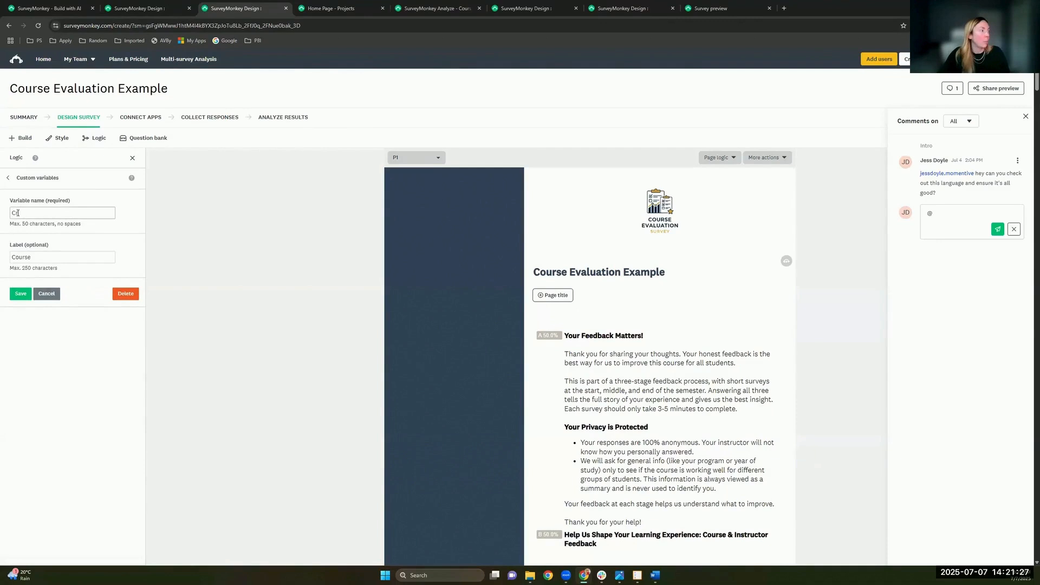
left_click(21, 213)
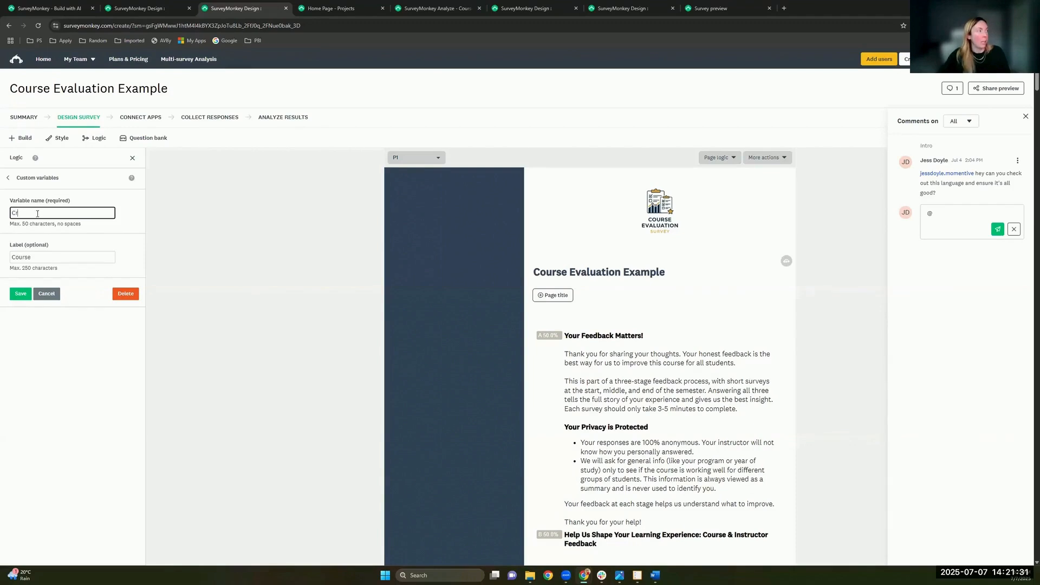
left_click(51, 295)
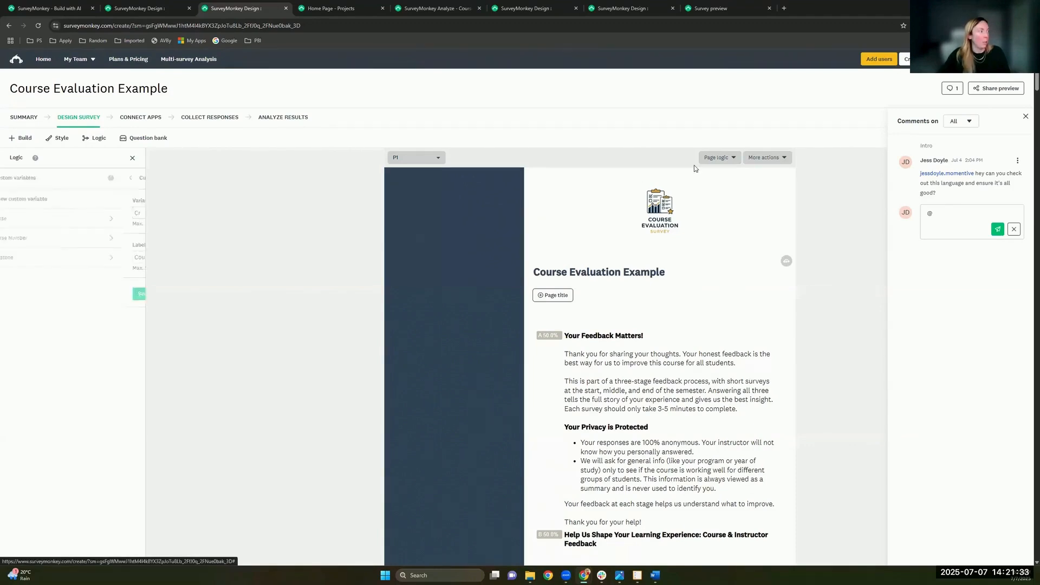
Step: Reopen P1's advanced branching rules to check them again, then close the editor
left_click(717, 158)
scroll(462, 237, "down", 2)
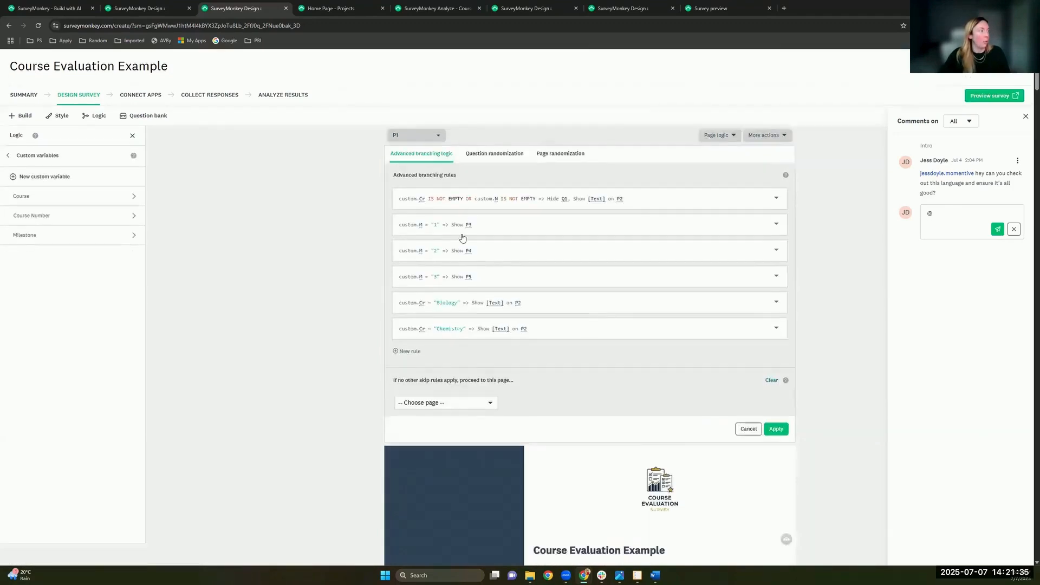
scroll(462, 238, "up", 2)
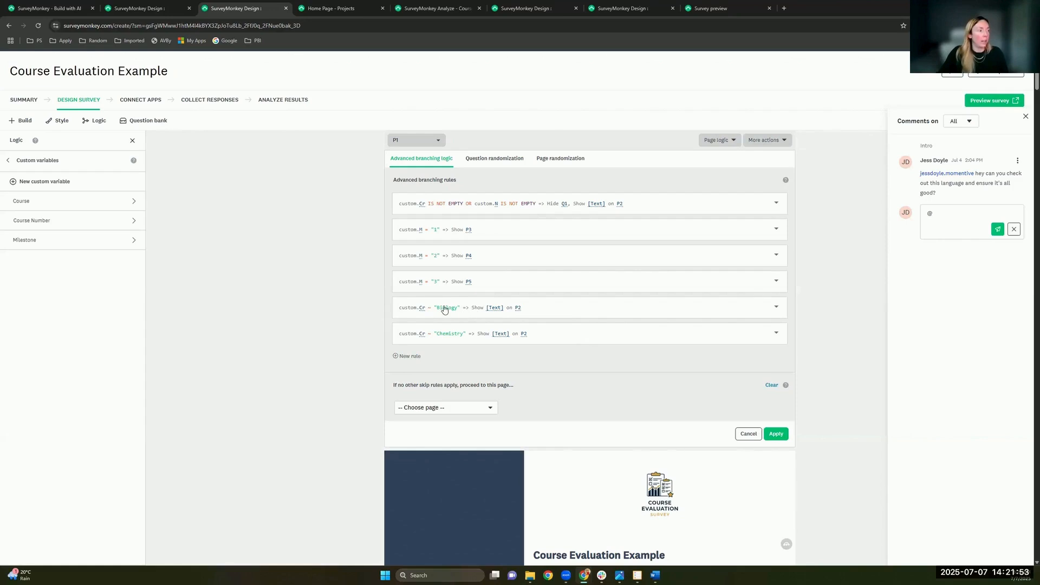
scroll(444, 309, "down", 1)
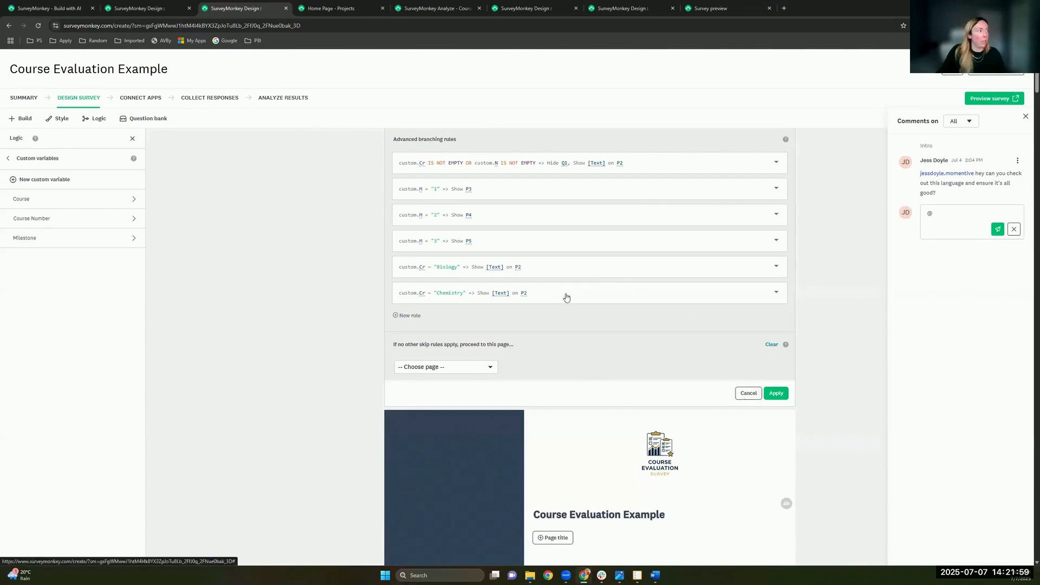
left_click(775, 393)
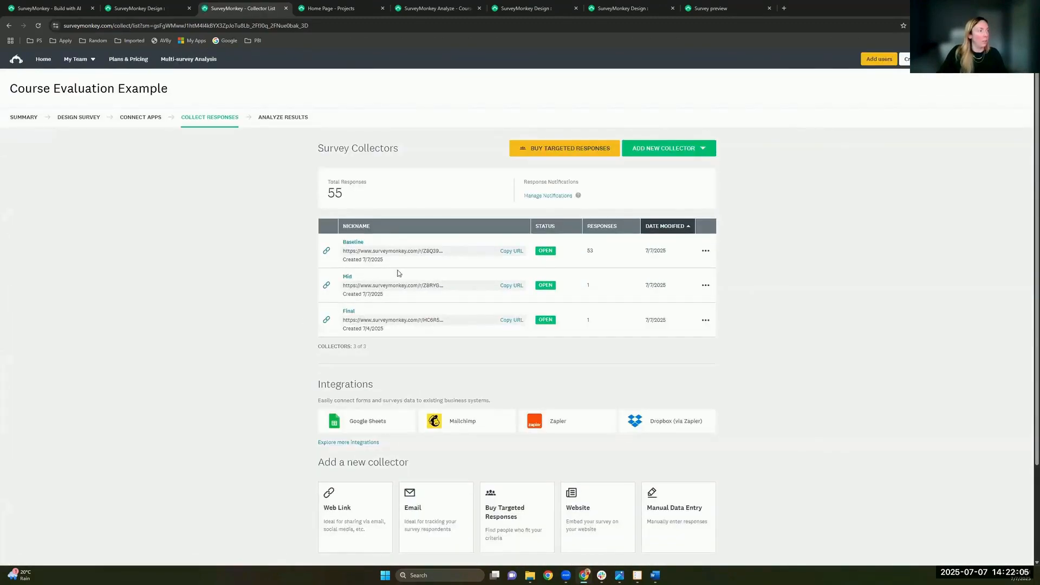
Step: Copy the Baseline collector's link and paste it into a new browser tab
left_click(511, 251)
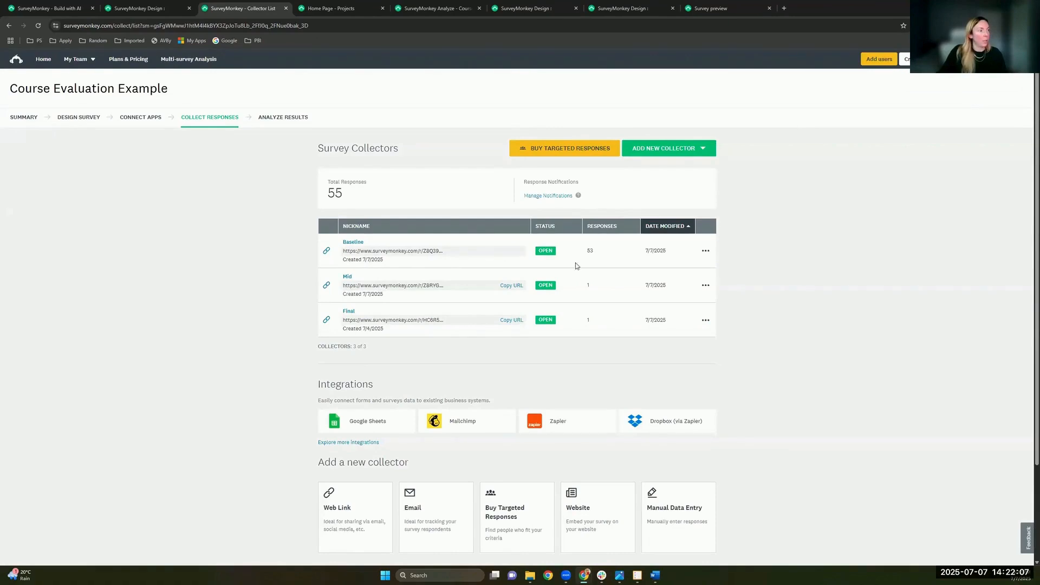
left_click(784, 8)
left_click(355, 26)
key("ctrl+v")
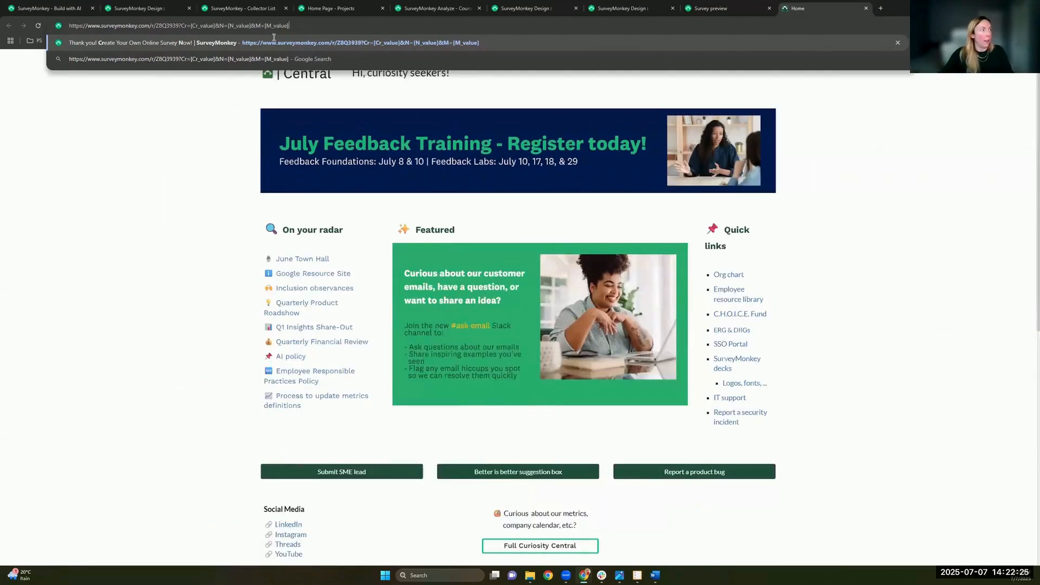
Step: Replace the link placeholders with Cr=Biology,Chemistry, N=123 and M=1, and load it
left_click_drag(216, 26, 191, 25)
type("8Q3939?Cr=Biology,Chemistry")
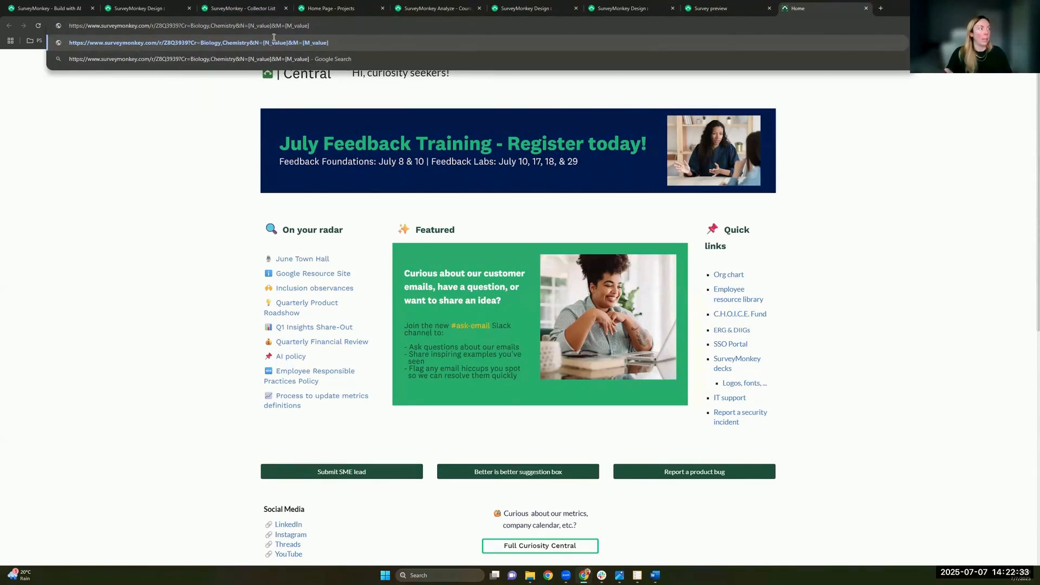
left_click_drag(248, 26, 274, 37)
key("BackSpace")
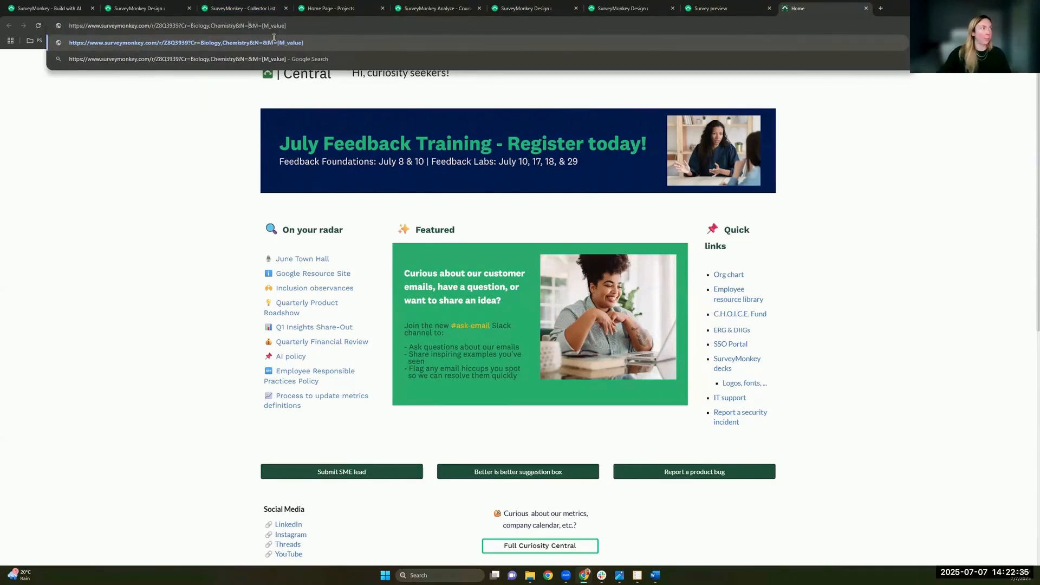
type("123")
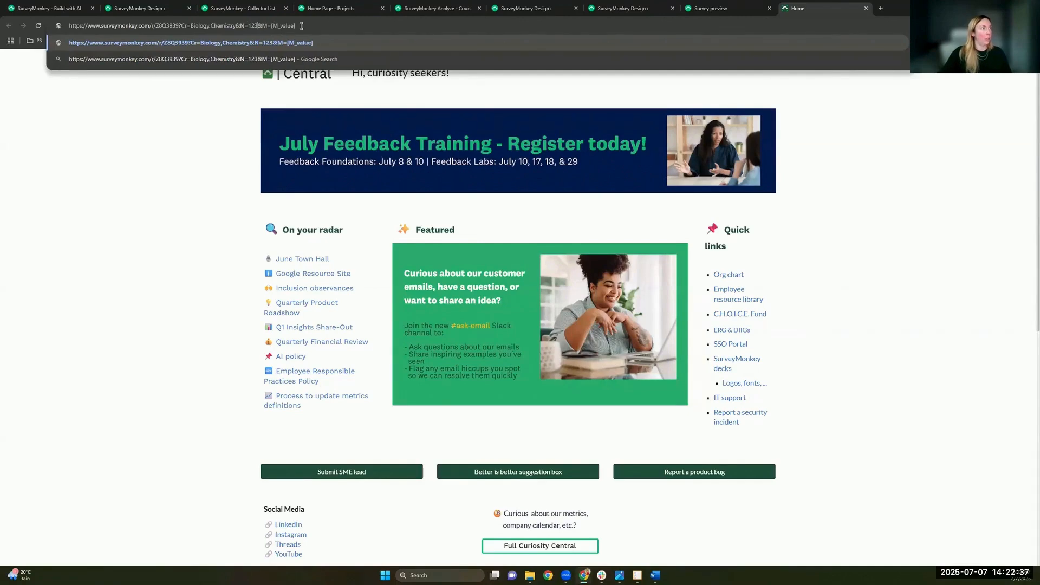
left_click_drag(271, 25, 302, 26)
key("BackSpace")
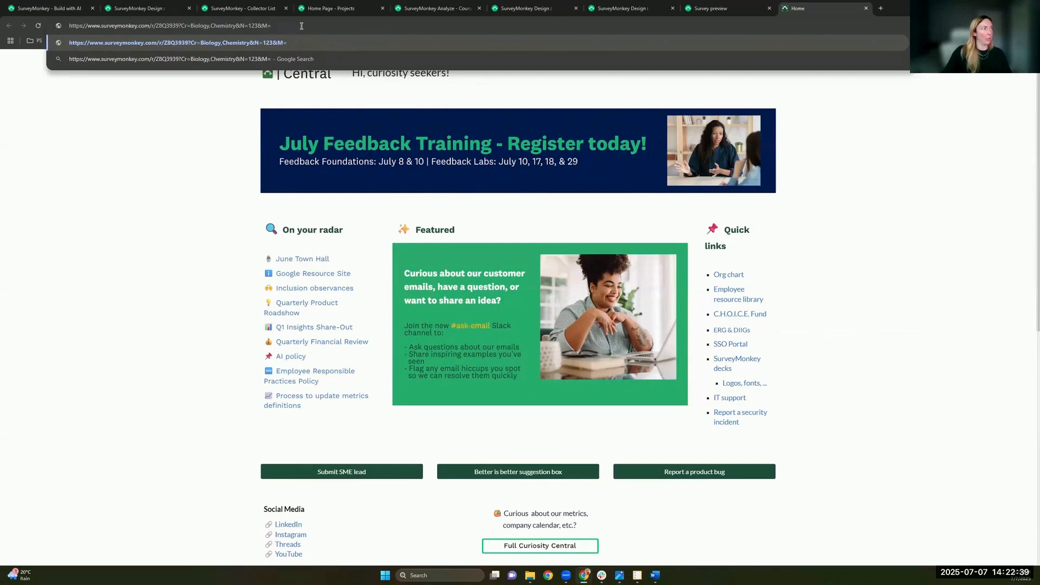
type("1")
key("Return")
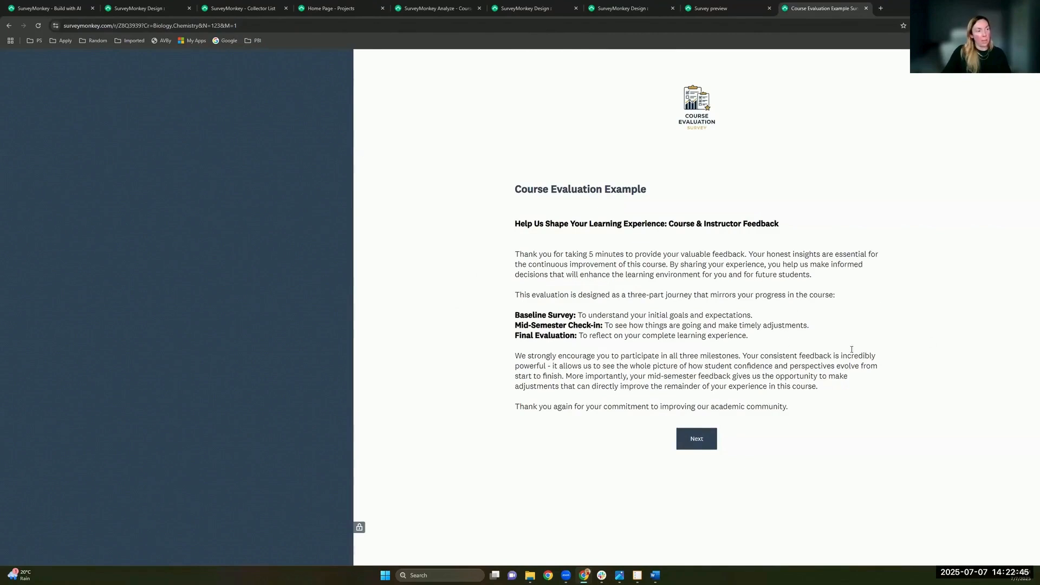
Step: Advance past the intro, verify the course reads 'Biology,Chemistry 123', then return to Analyze Results
left_click(699, 442)
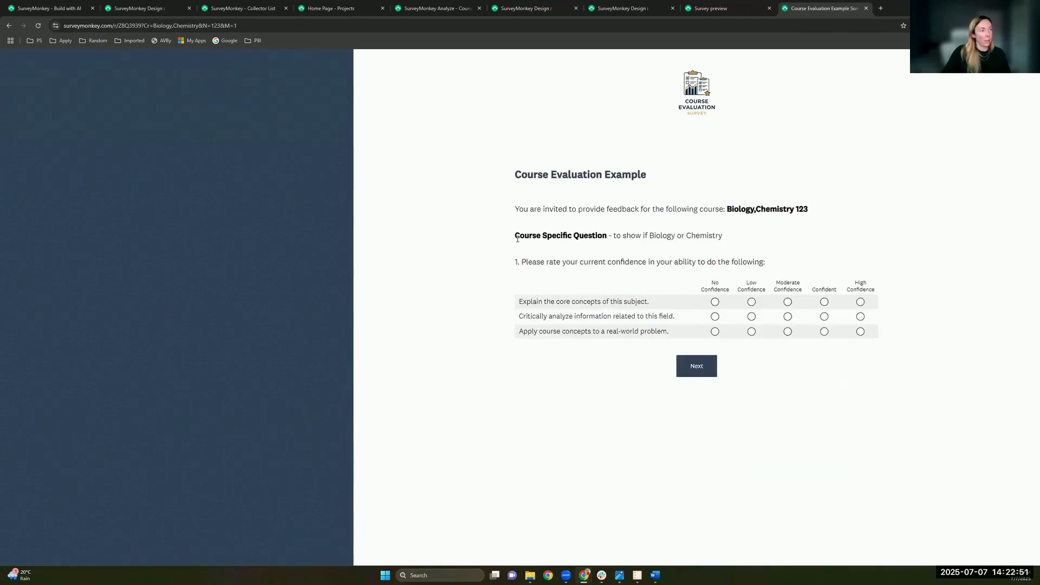
left_click_drag(518, 238, 742, 239)
left_click(679, 238)
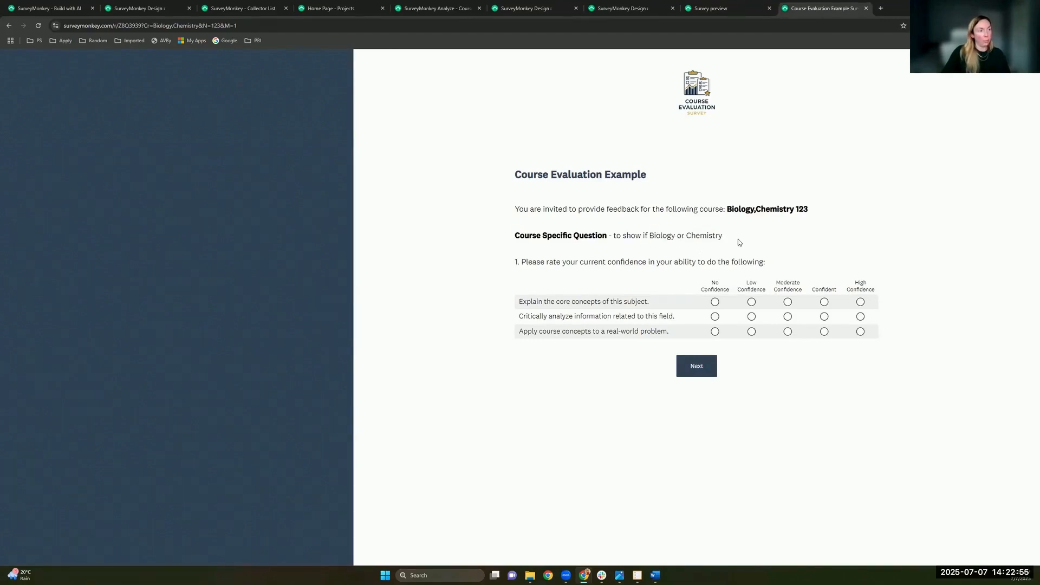
left_click_drag(727, 208, 818, 211)
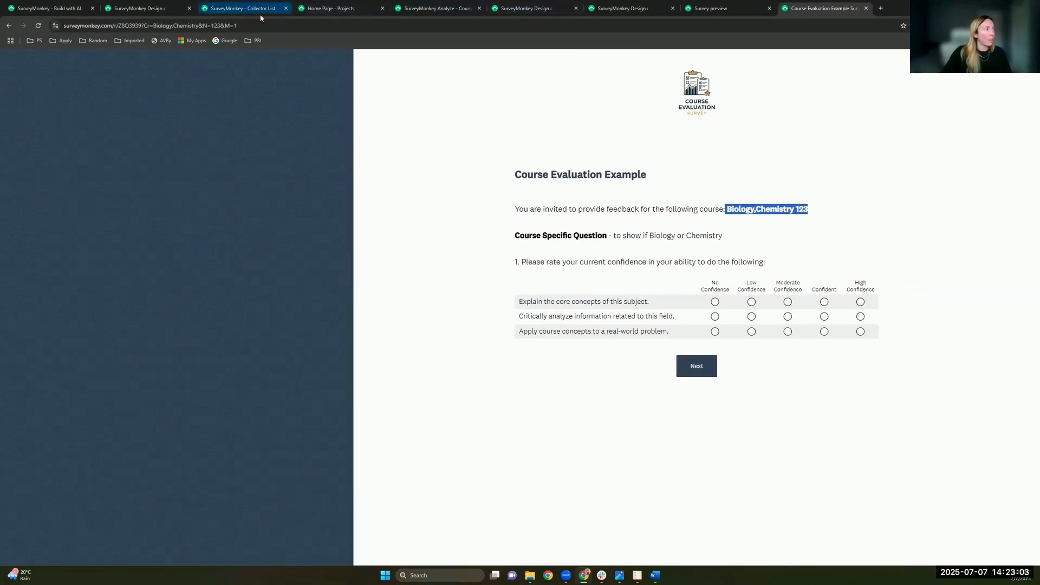
left_click(436, 6)
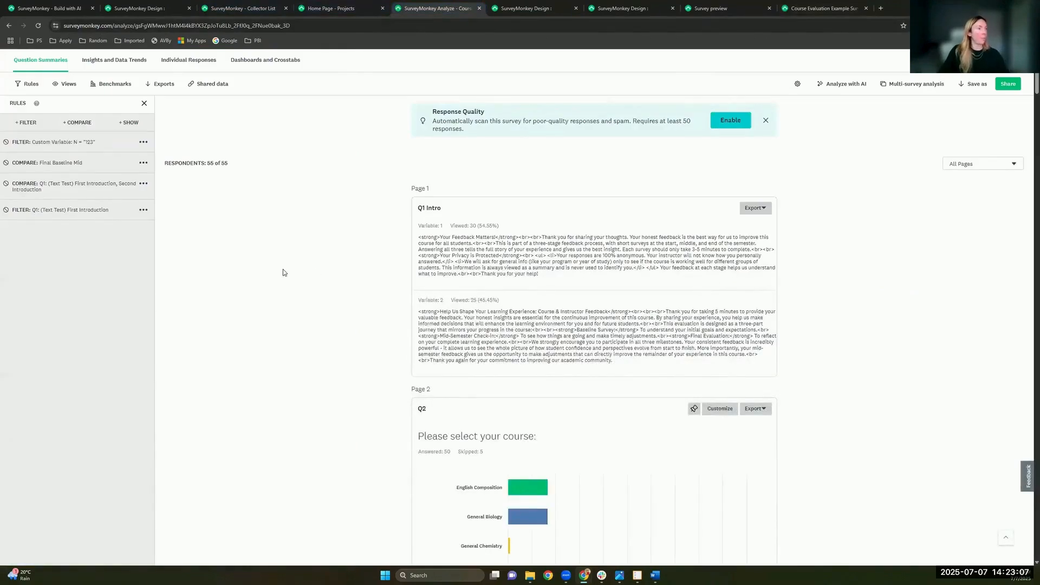
scroll(295, 233, "up", 2)
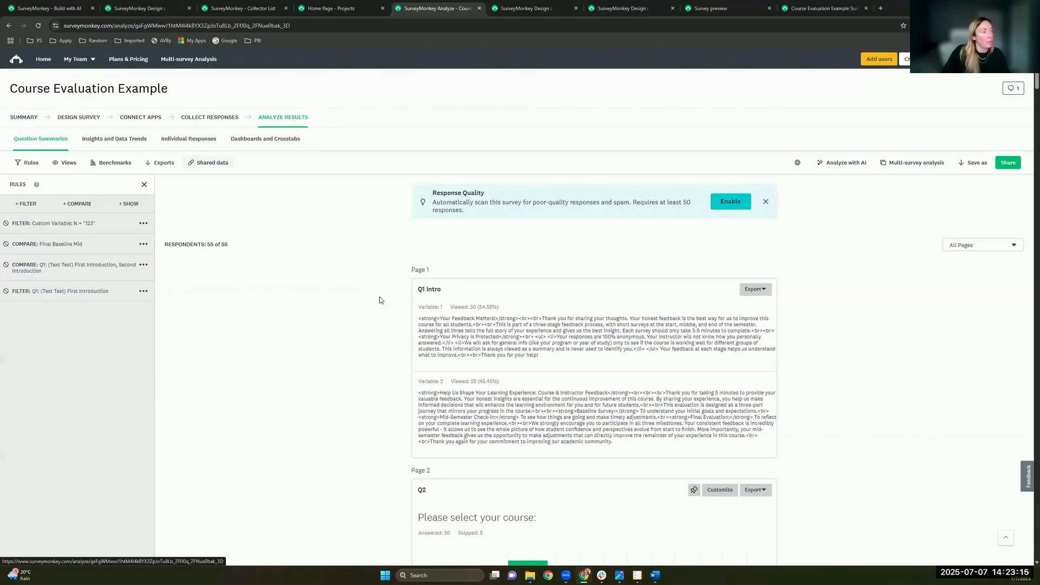
scroll(908, 322, "down", 5)
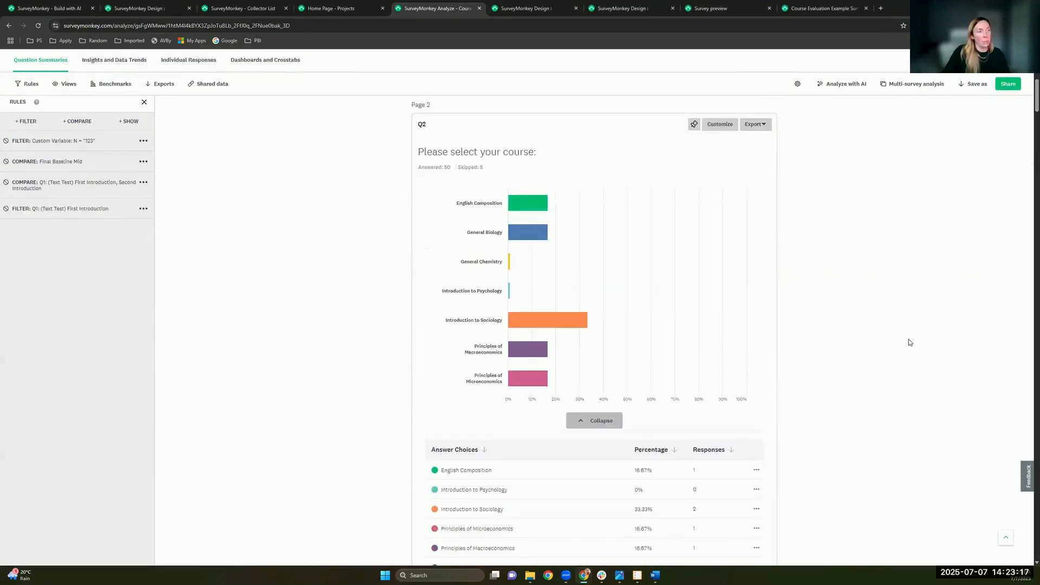
scroll(795, 401, "down", 2)
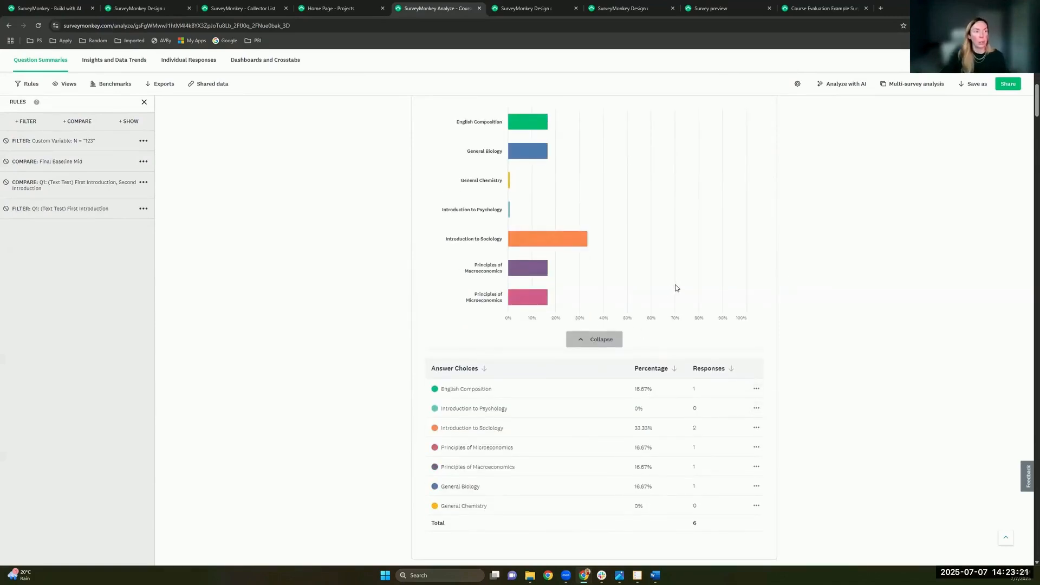
scroll(675, 287, "up", 1)
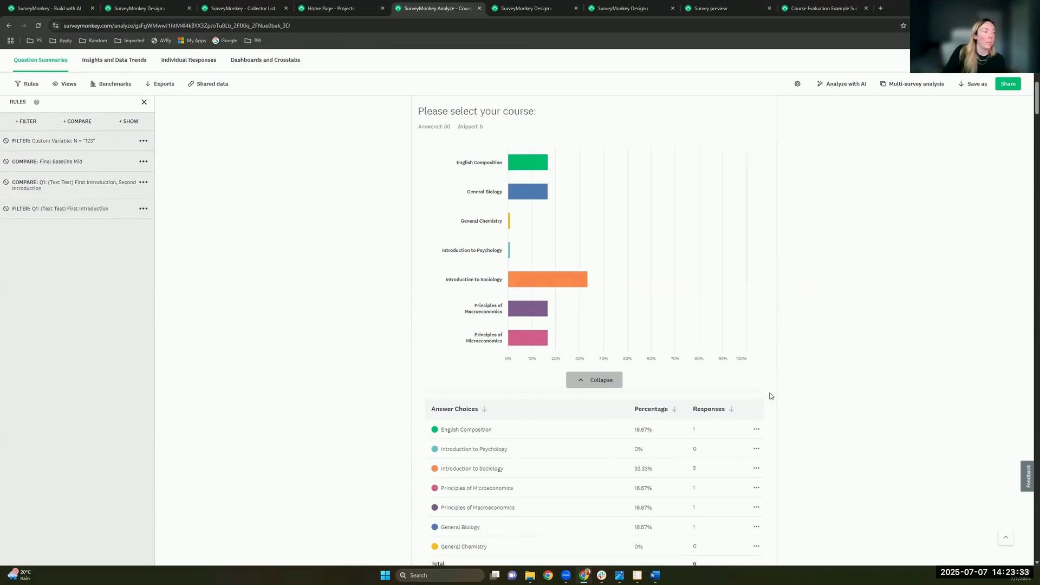
scroll(771, 396, "down", 10)
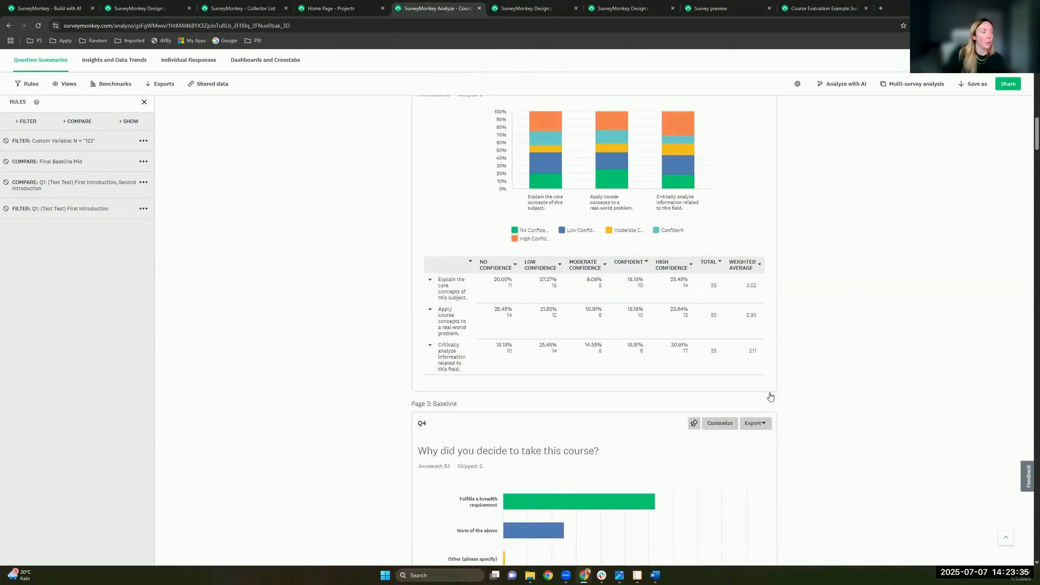
scroll(770, 396, "down", 15)
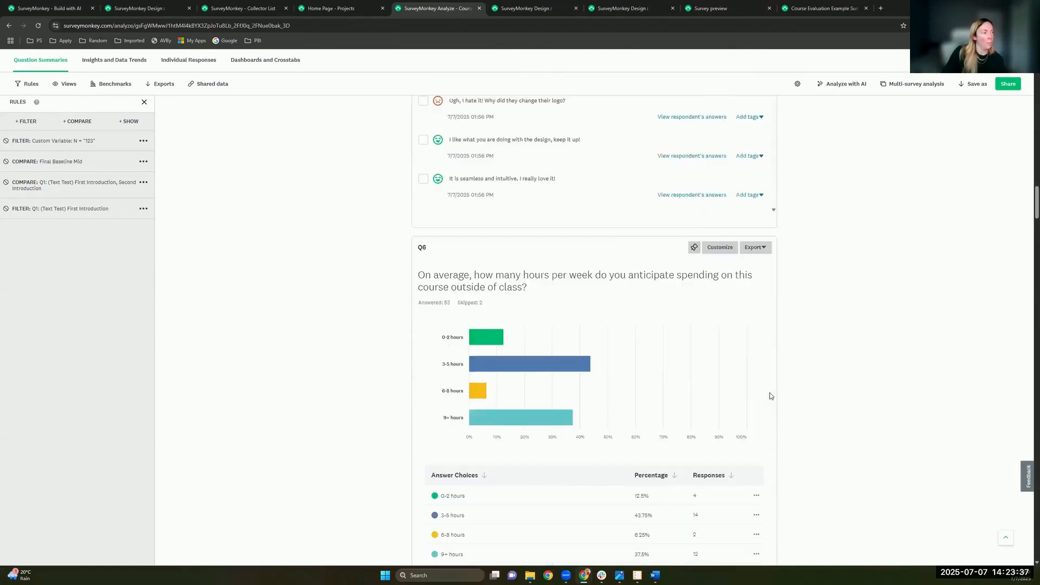
scroll(771, 396, "down", 8)
scroll(771, 396, "down", 15)
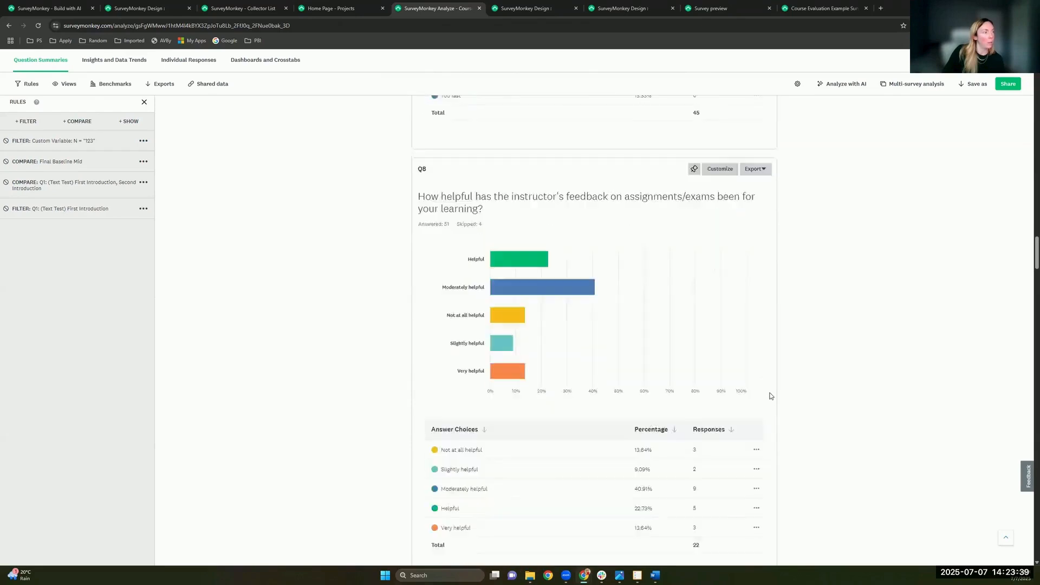
scroll(770, 396, "down", 4)
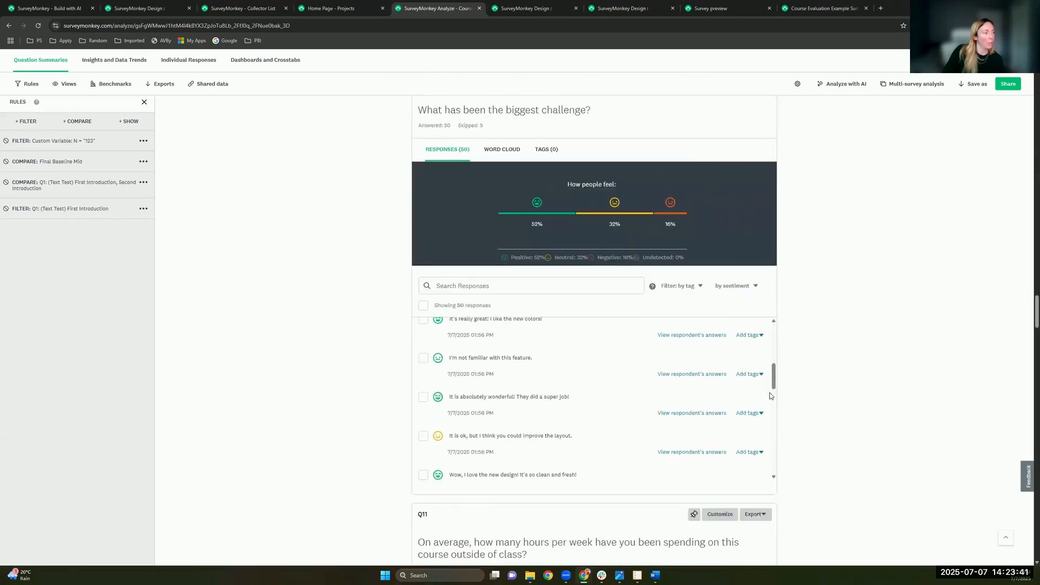
scroll(822, 405, "down", 10)
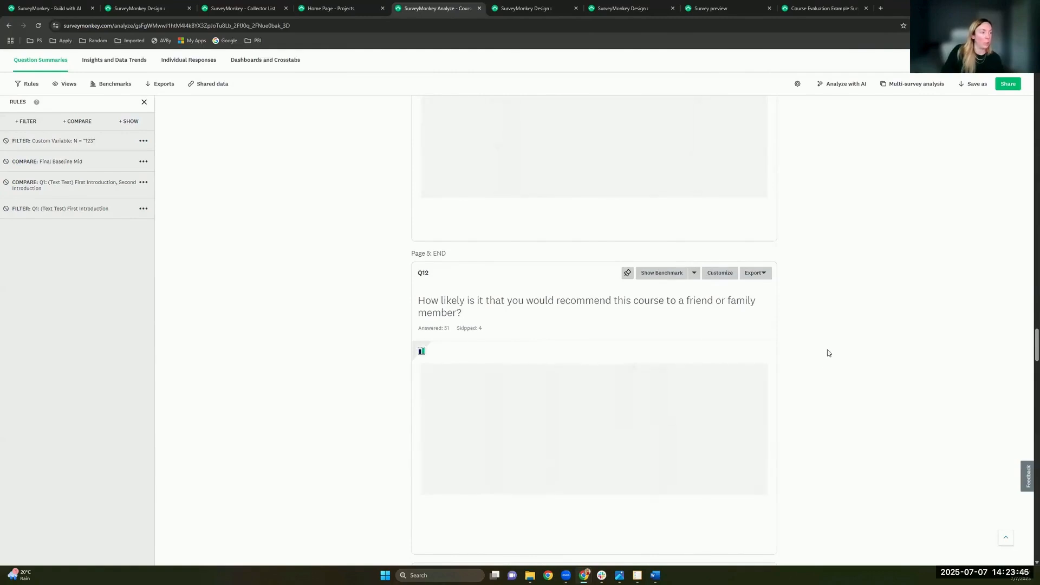
scroll(827, 351, "up", 3)
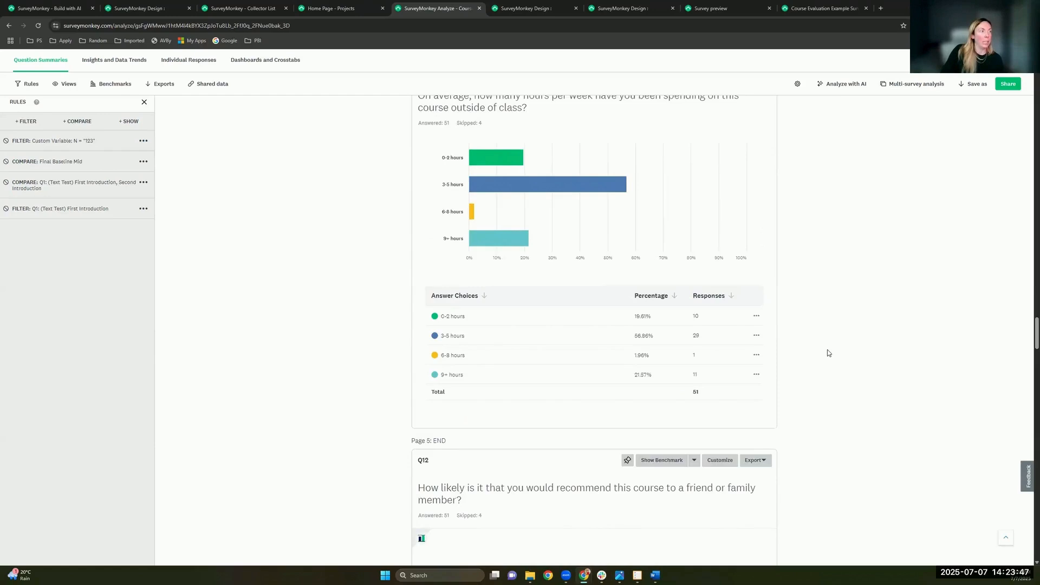
scroll(828, 353, "up", 2)
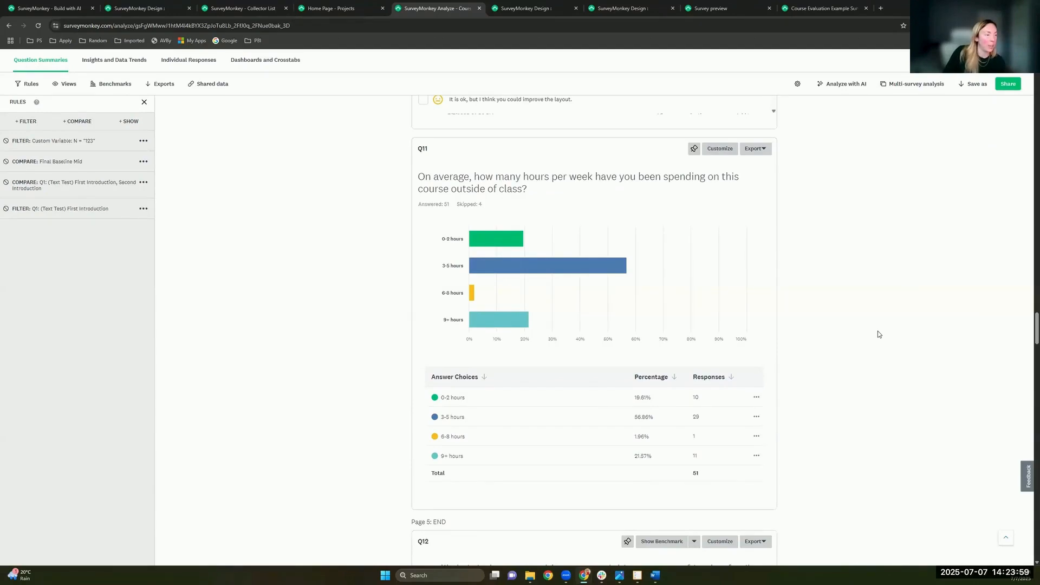
scroll(879, 334, "up", 4)
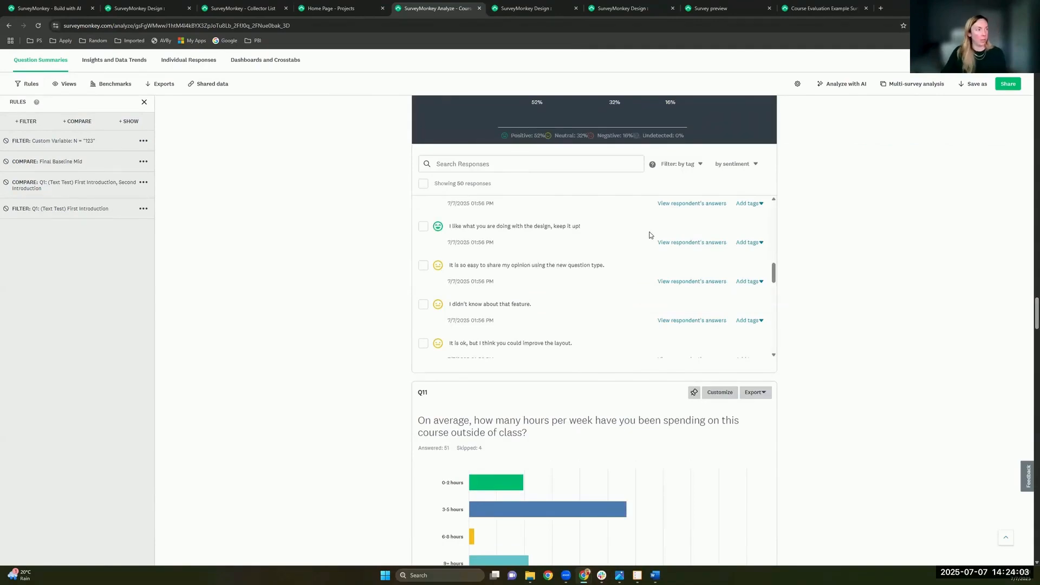
scroll(650, 234, "up", 3)
scroll(857, 293, "up", 1)
scroll(699, 254, "up", 3)
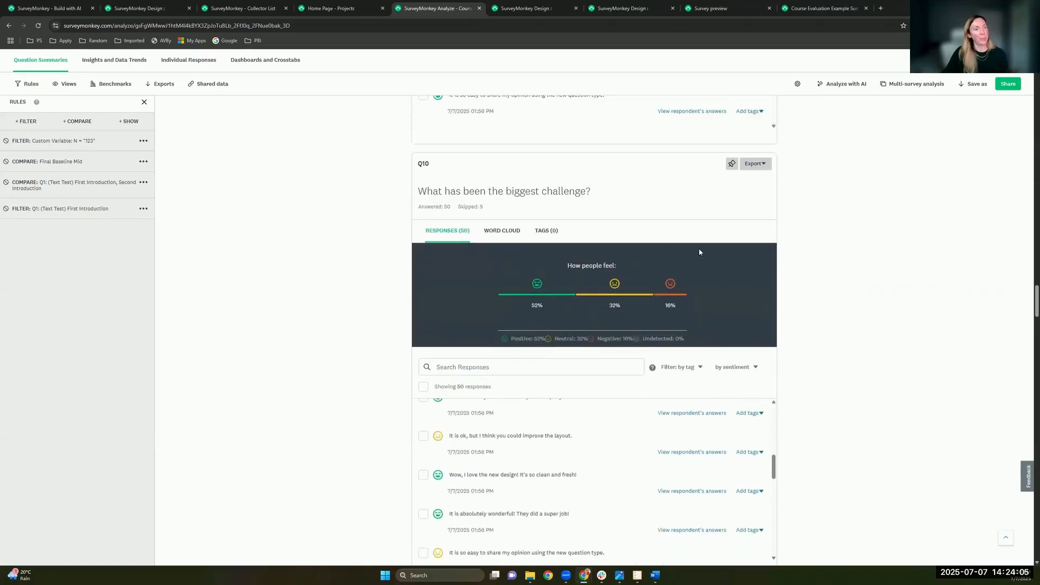
scroll(597, 264, "down", 1)
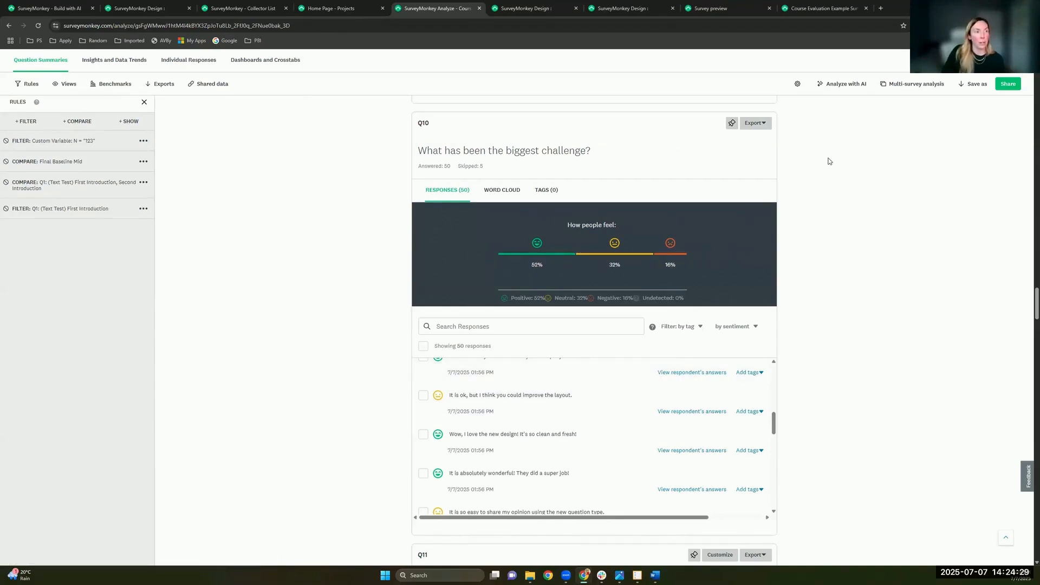
Step: Open the Analyze with AI panel and scroll up through the question summaries beside it
left_click(846, 85)
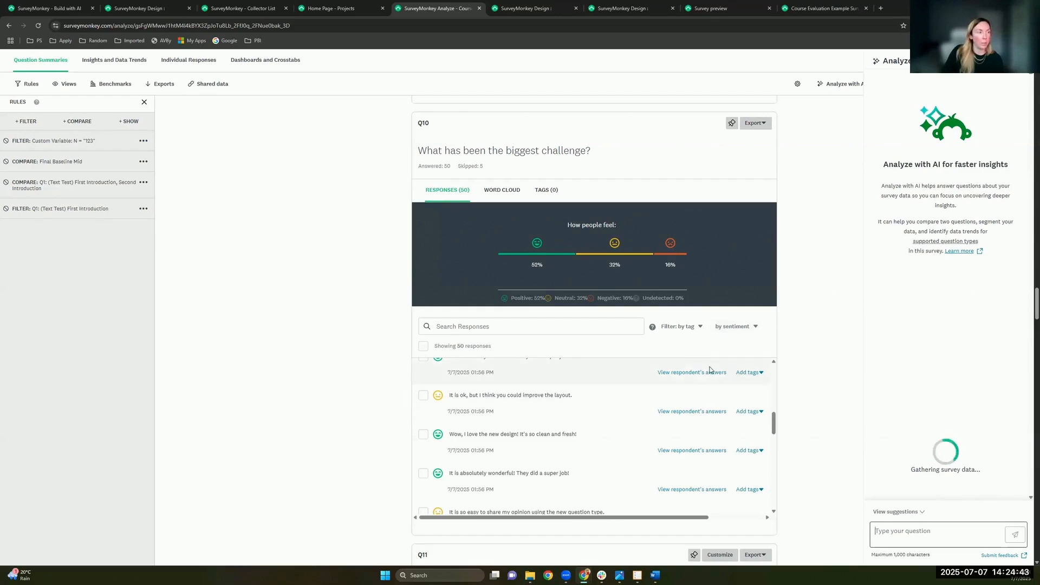
scroll(542, 433, "up", 3)
scroll(377, 262, "up", 15)
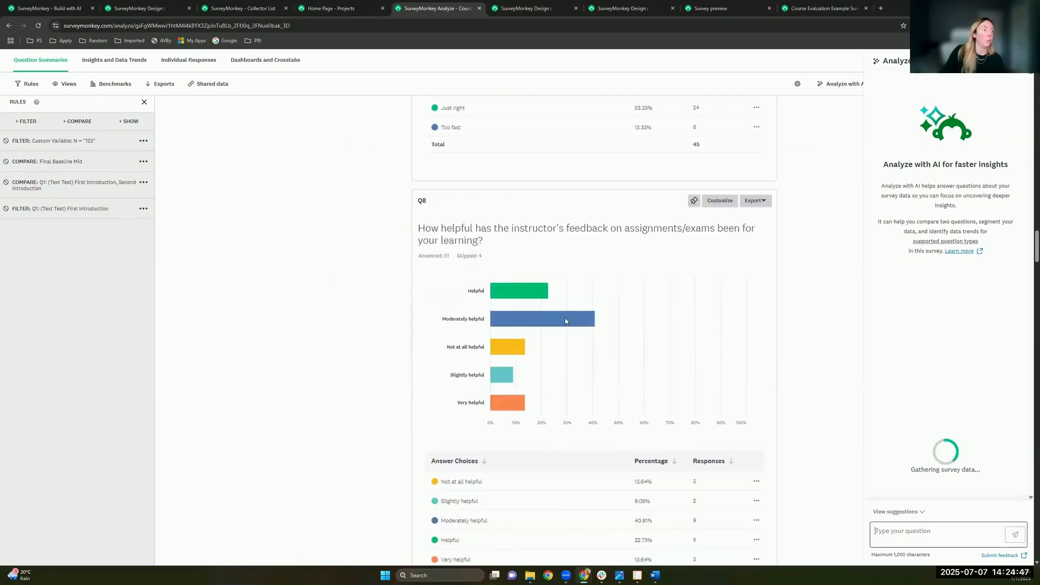
mouse_move(590, 325)
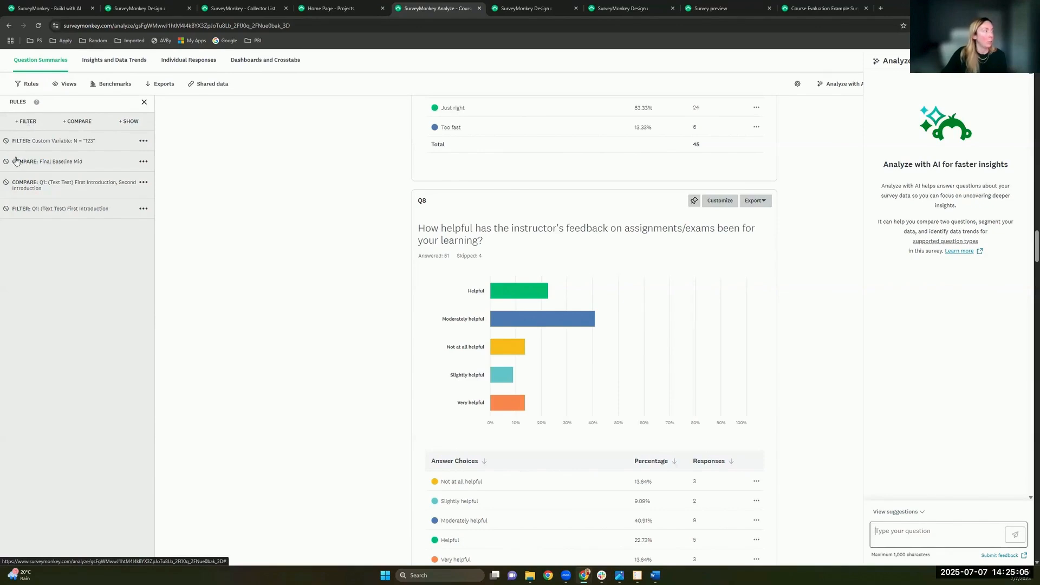
Step: Add a new filter on the Course custom variable
left_click(26, 125)
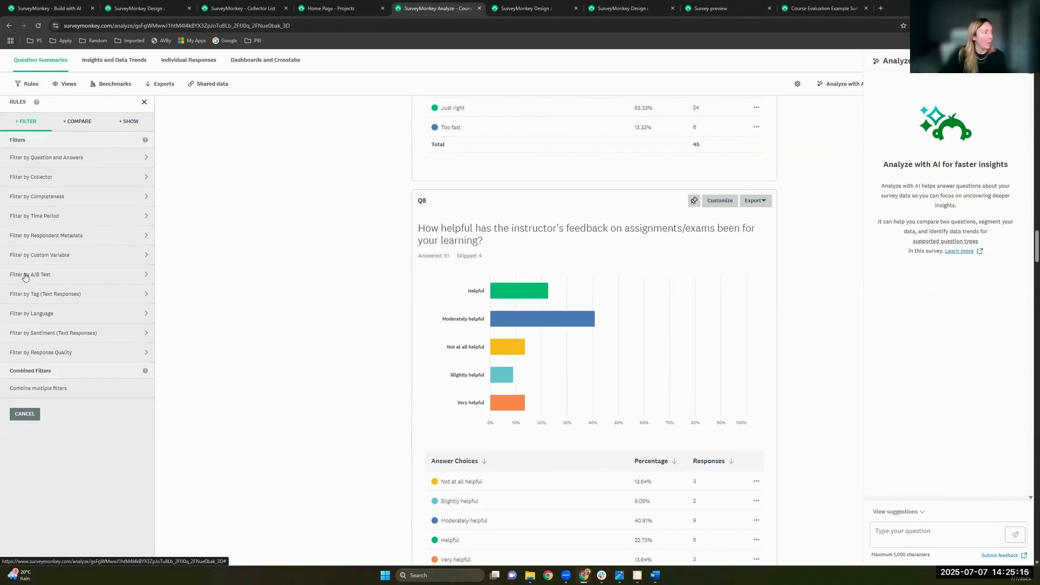
left_click(61, 256)
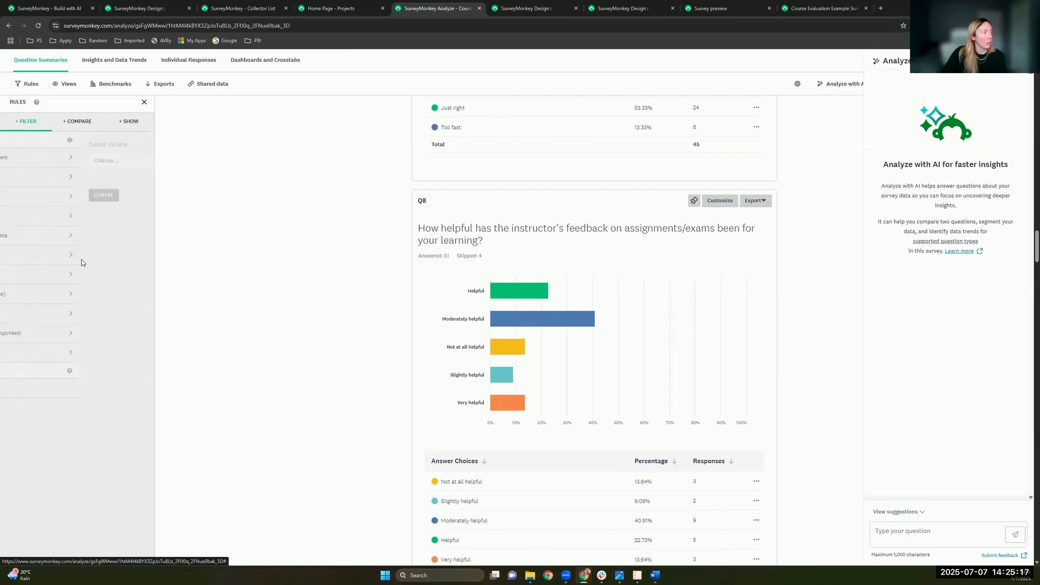
left_click(64, 160)
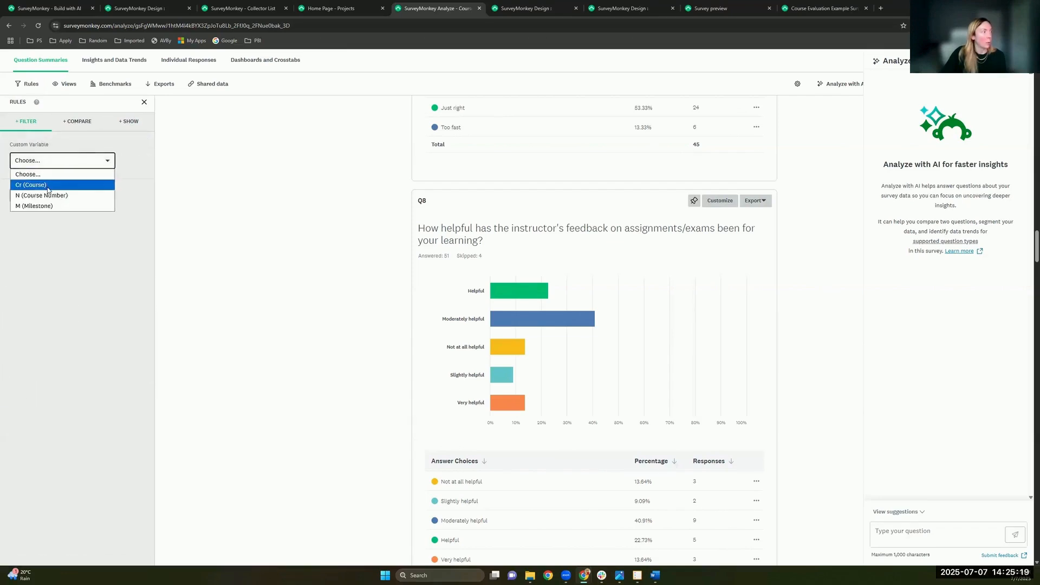
left_click(47, 186)
left_click(70, 167)
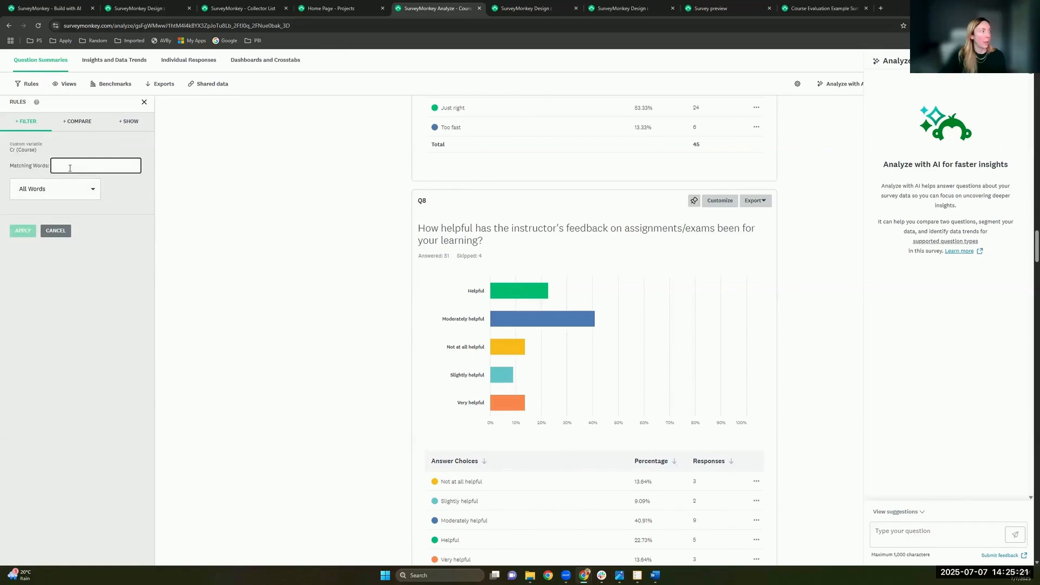
Step: Match Course to 'Chemistry' and check the reduced Q3 results (4 answered, 1 skipped)
type("Chemisty")
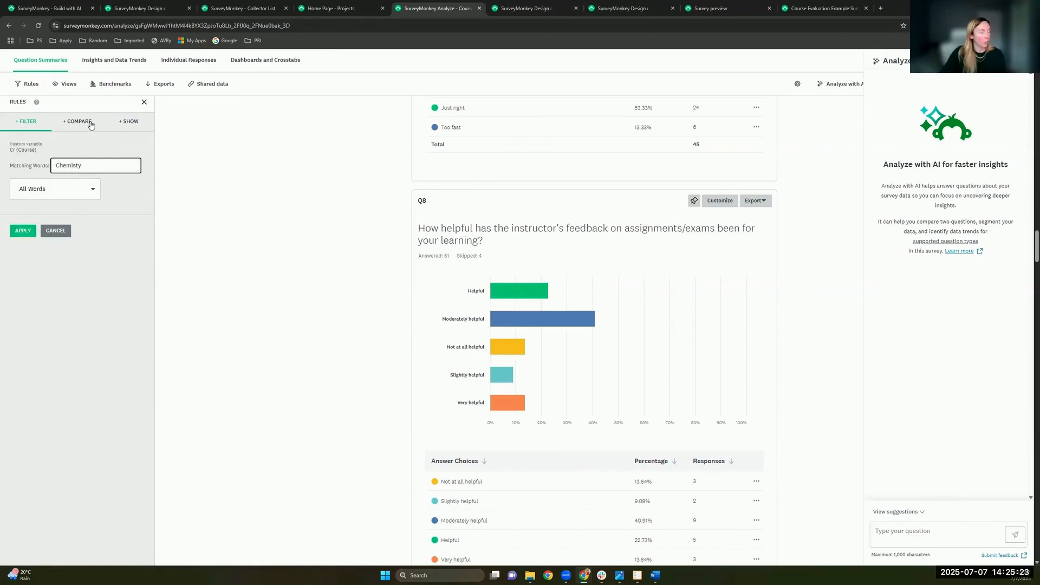
key("BackSpace")
key("BackSpace")
key("BackSpace")
key("BackSpace")
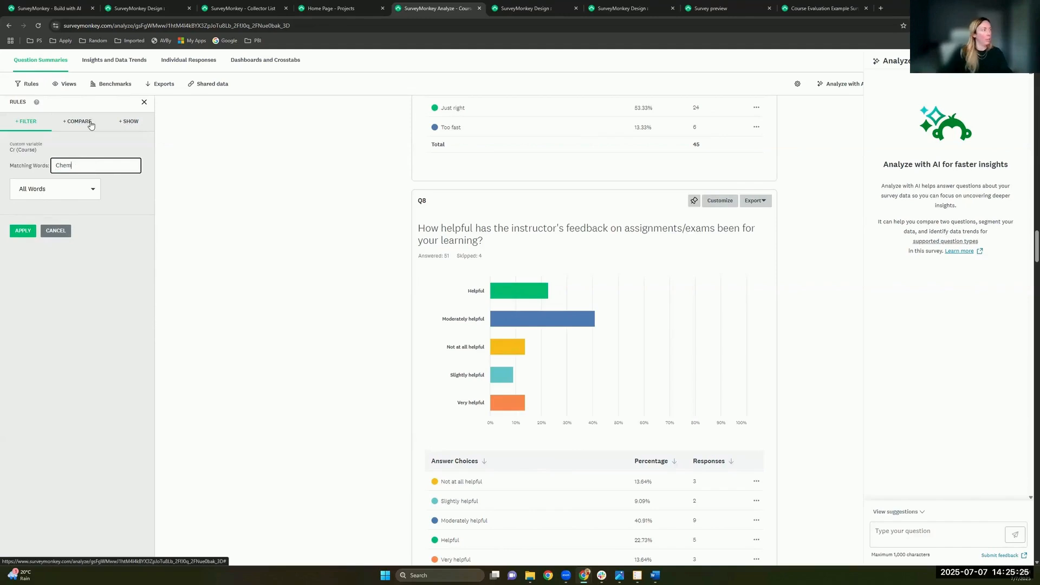
type("istry")
key("Return")
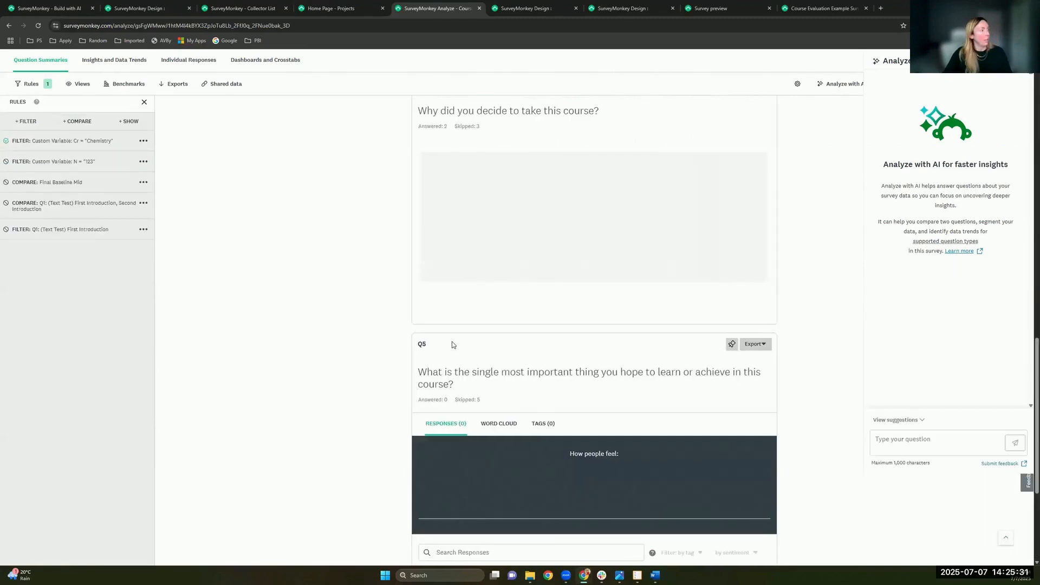
scroll(453, 345, "up", 15)
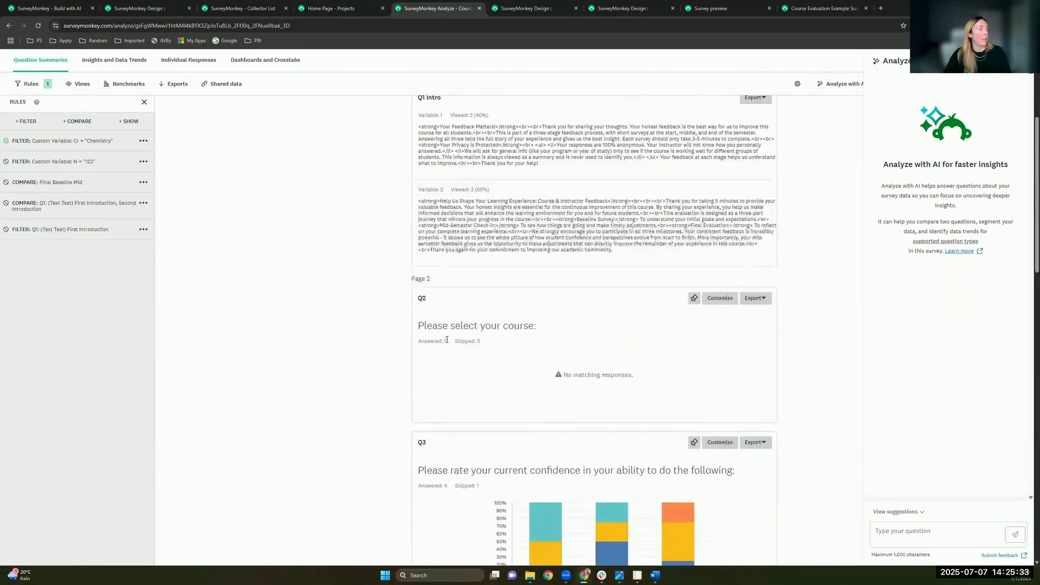
scroll(447, 340, "down", 3)
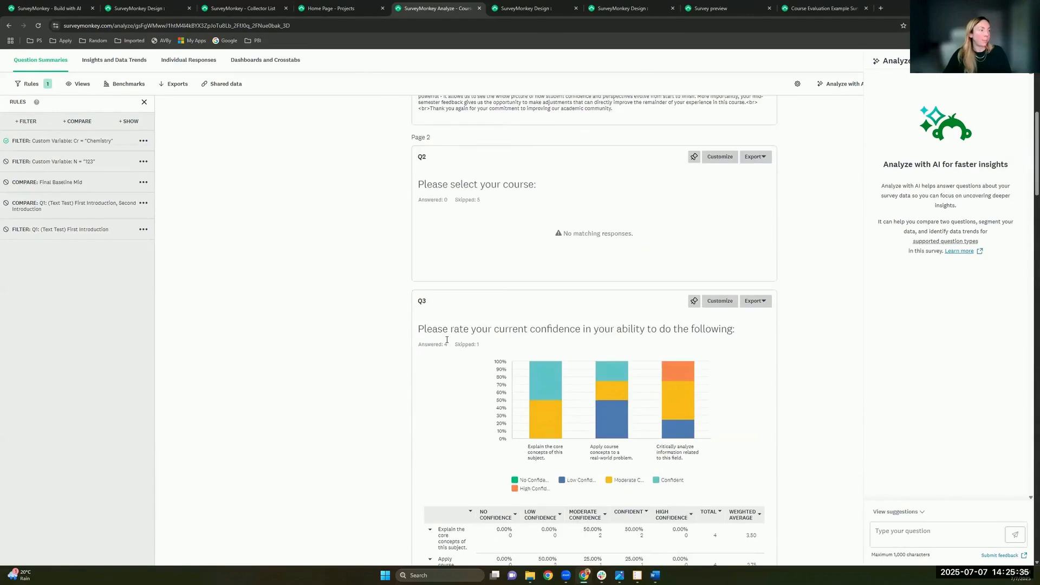
scroll(447, 340, "down", 1)
scroll(448, 312, "down", 1)
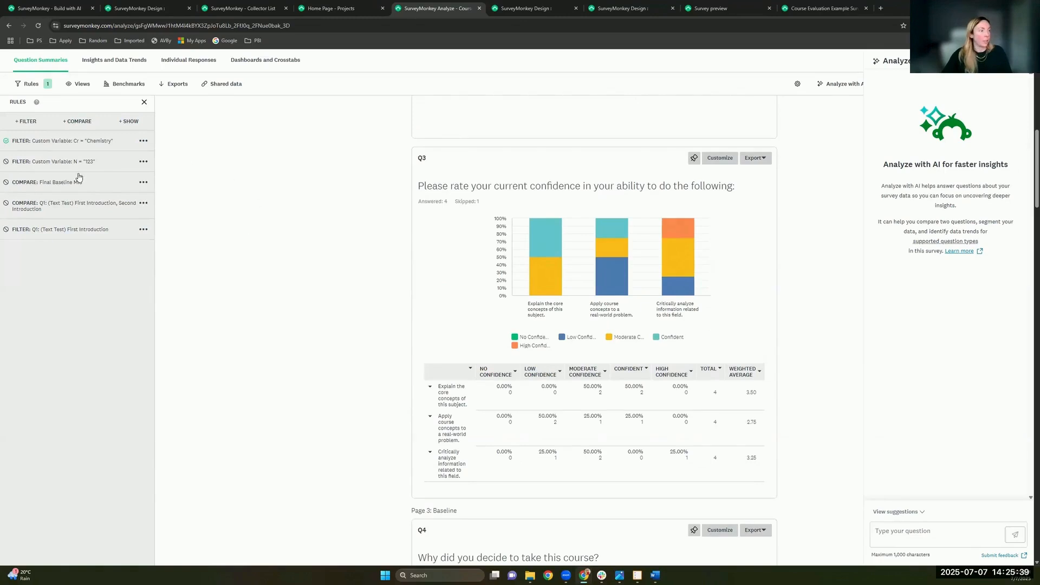
Step: Compare the Chemistry results by collector across Baseline, Mid and Final, and review the charts
left_click(89, 123)
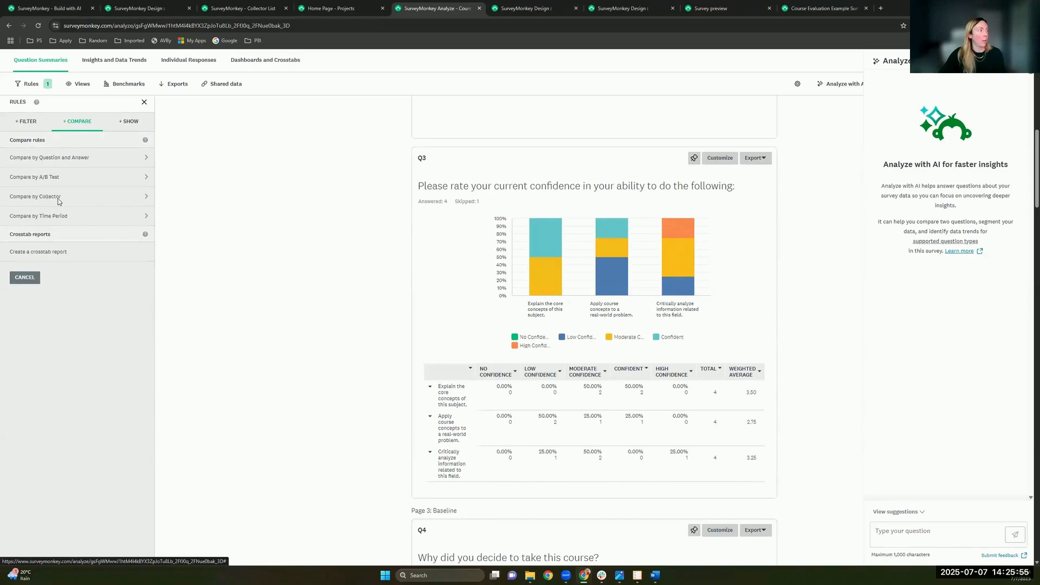
left_click(60, 197)
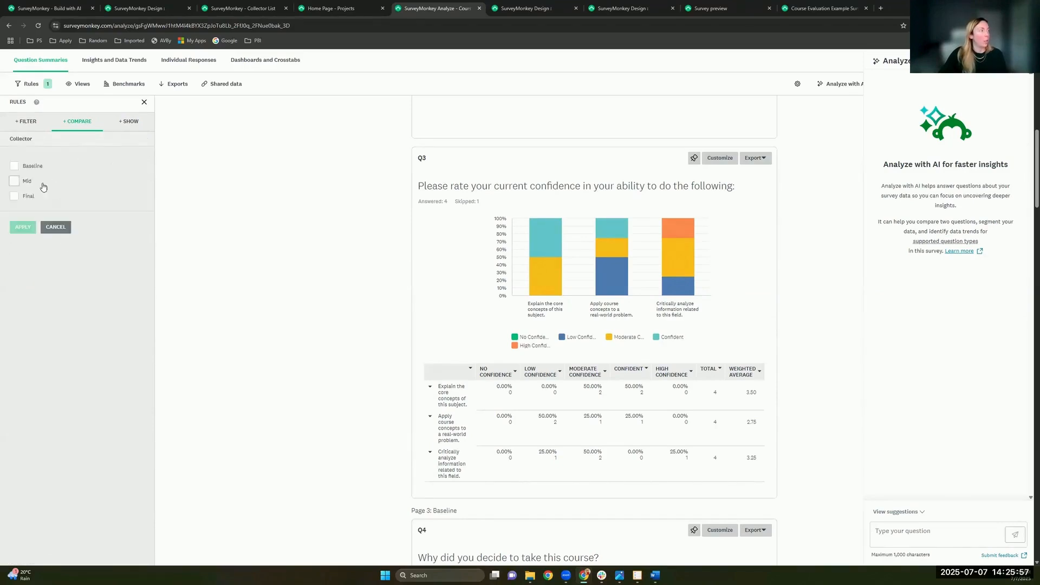
left_click(24, 166)
left_click(27, 181)
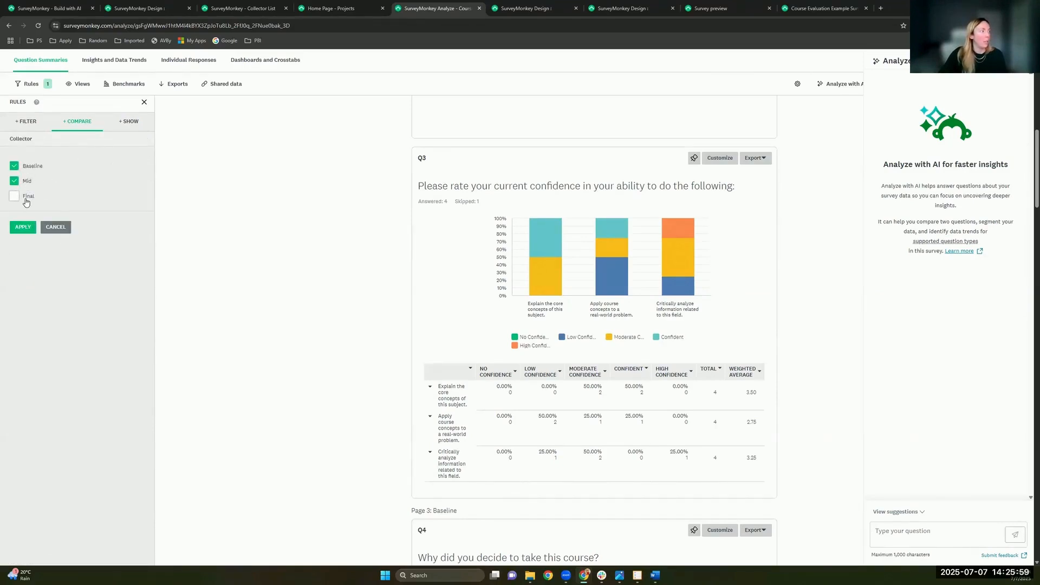
left_click(27, 198)
left_click(23, 229)
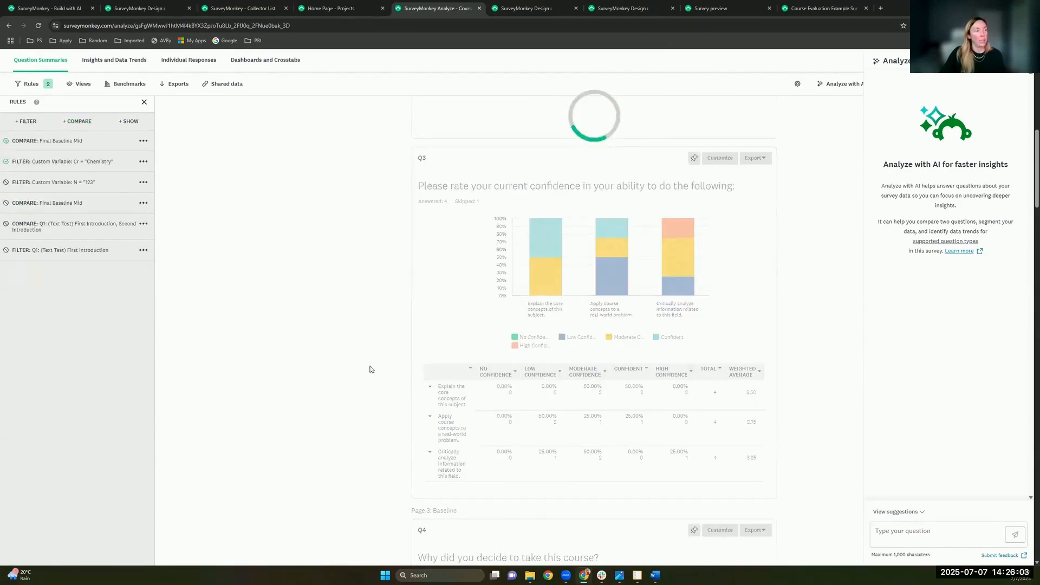
scroll(349, 364, "down", 2)
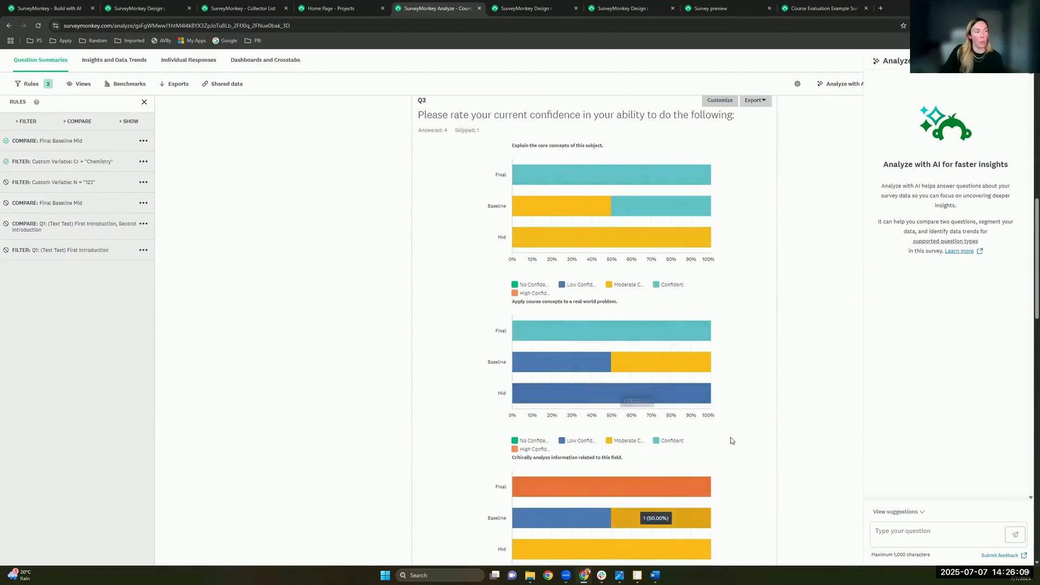
scroll(761, 449, "down", 1)
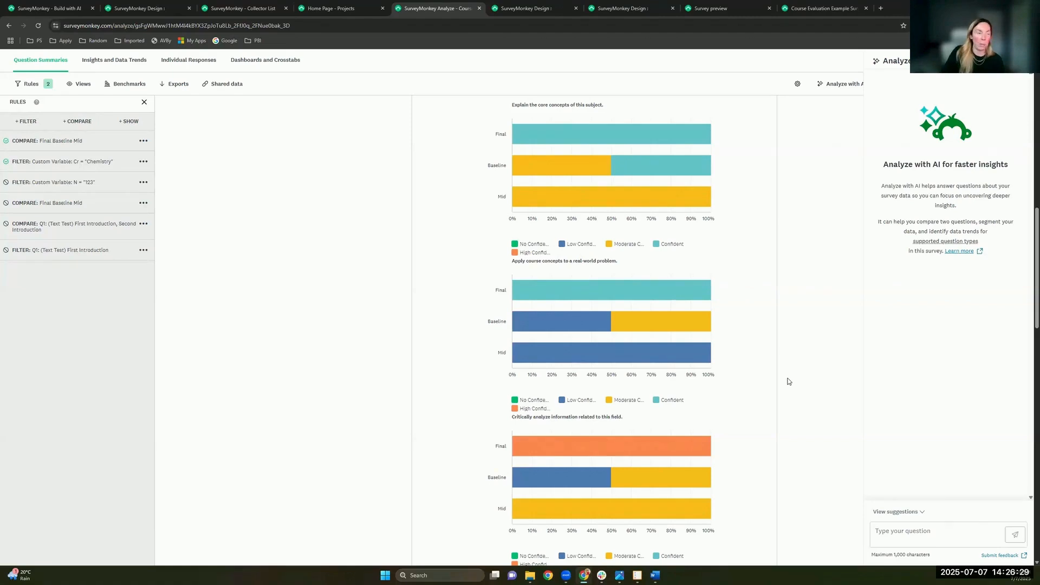
scroll(789, 381, "down", 2)
scroll(790, 382, "up", 2)
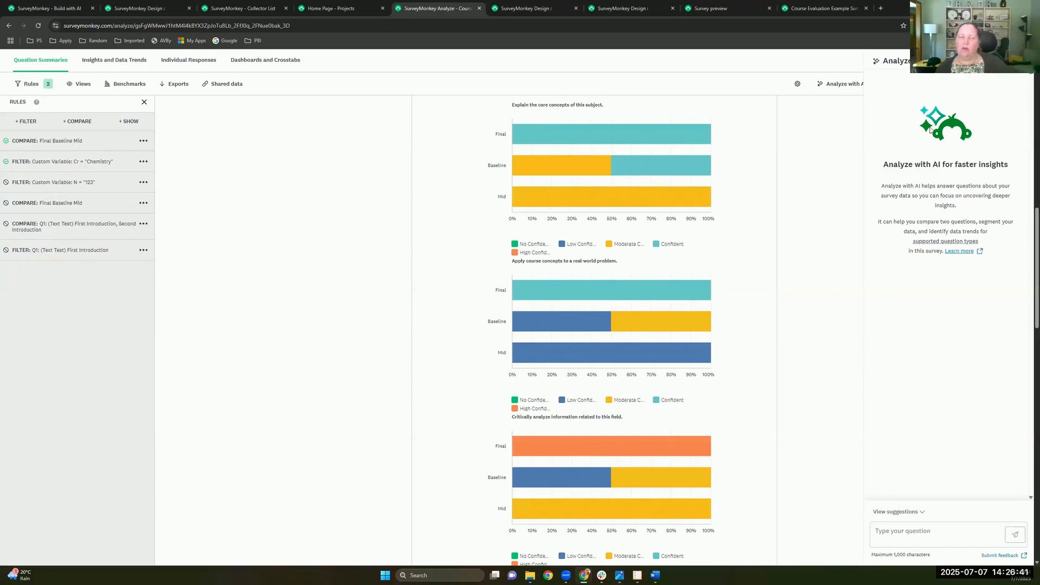
Step: Close the Analyze with AI side panel
left_click(1020, 61)
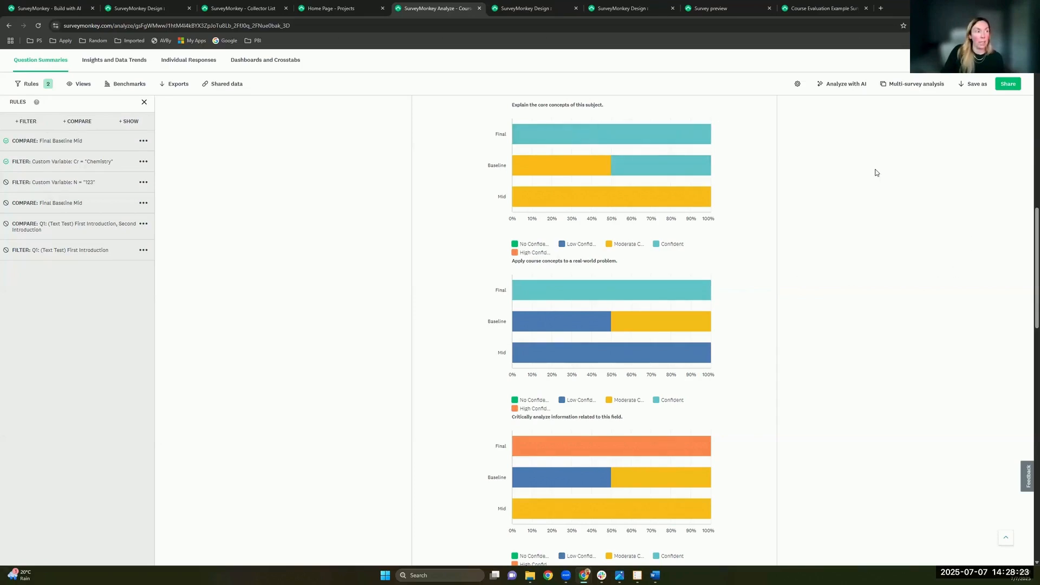
Step: Check the Share options, then choose Save as > Export files to open the Export Survey Data dialog
left_click(989, 84)
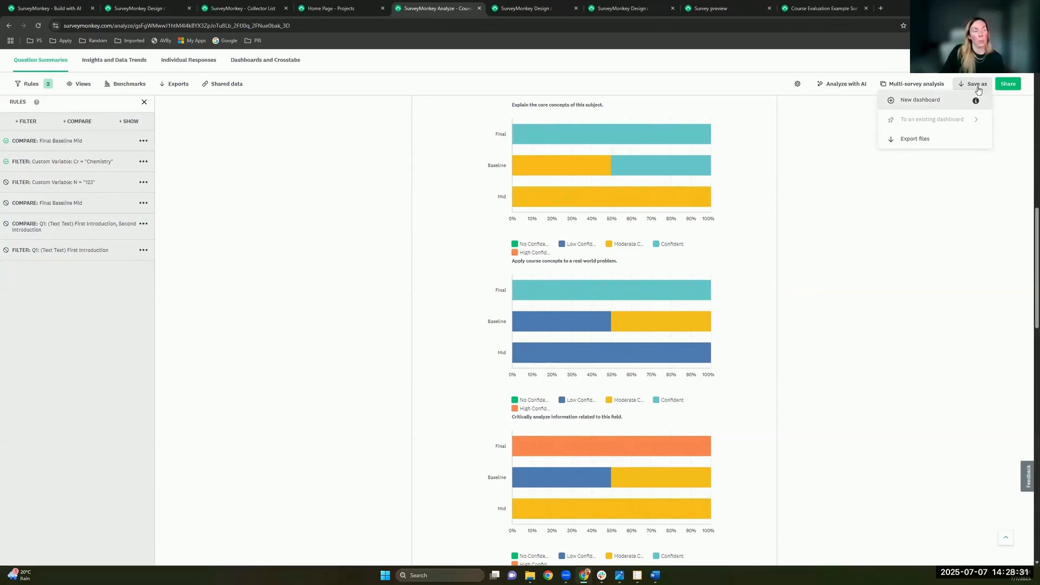
scroll(835, 161, "up", 2)
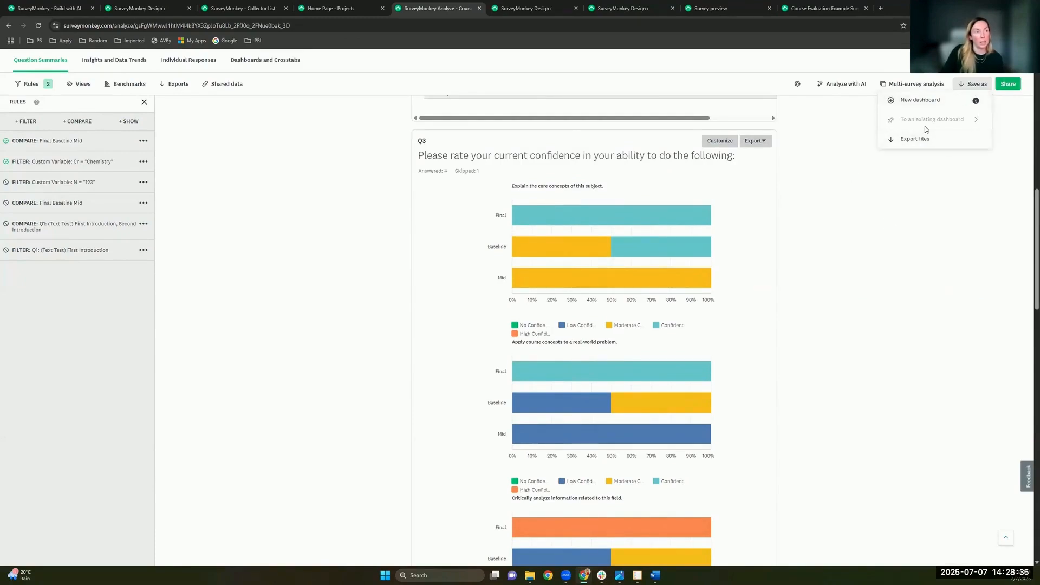
left_click(1007, 86)
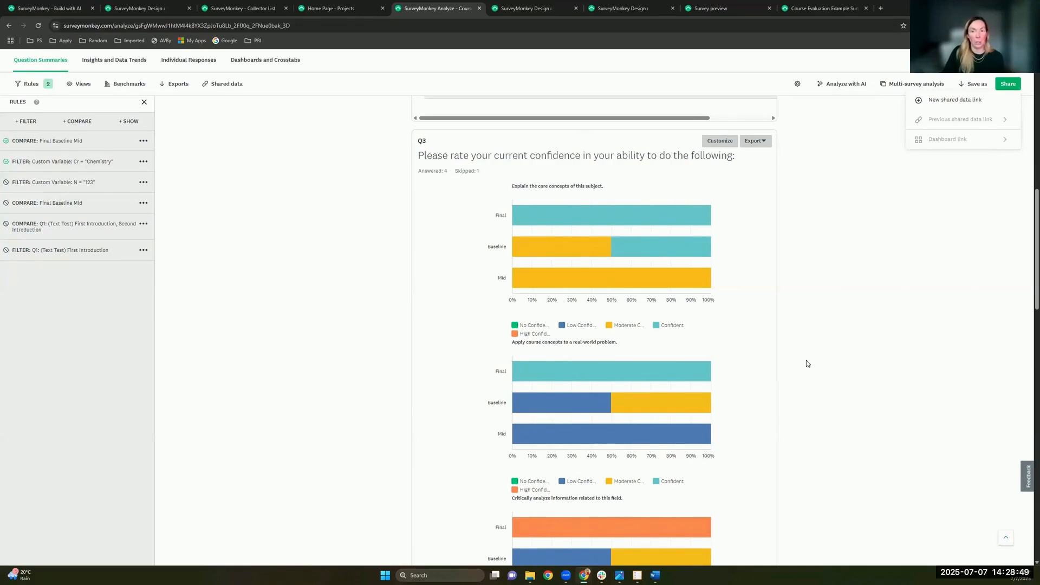
left_click(973, 84)
left_click(909, 140)
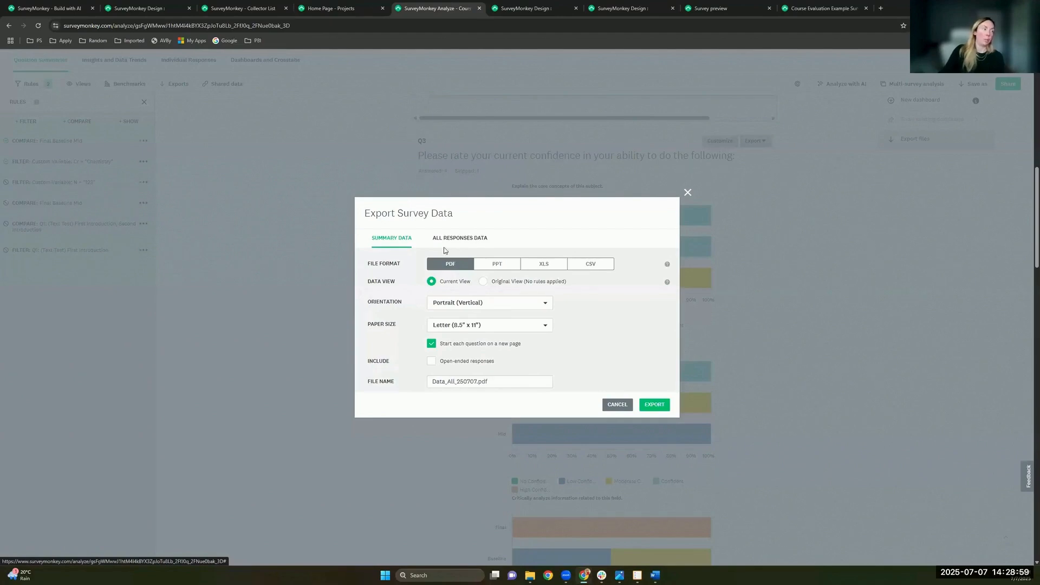
Step: Switch the export to All Responses Data, close it unexported, and show the filter options
left_click(467, 242)
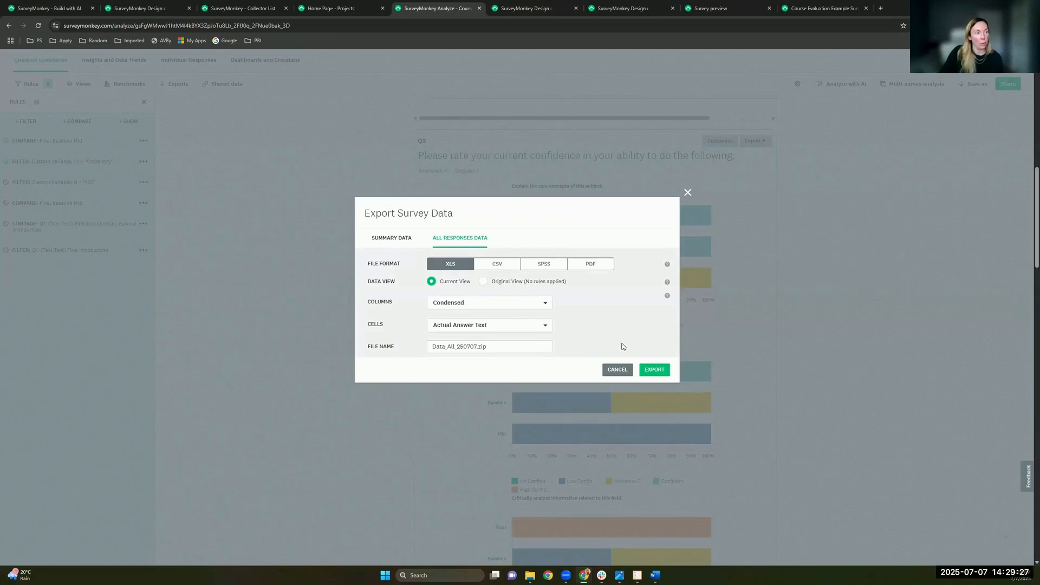
left_click(687, 193)
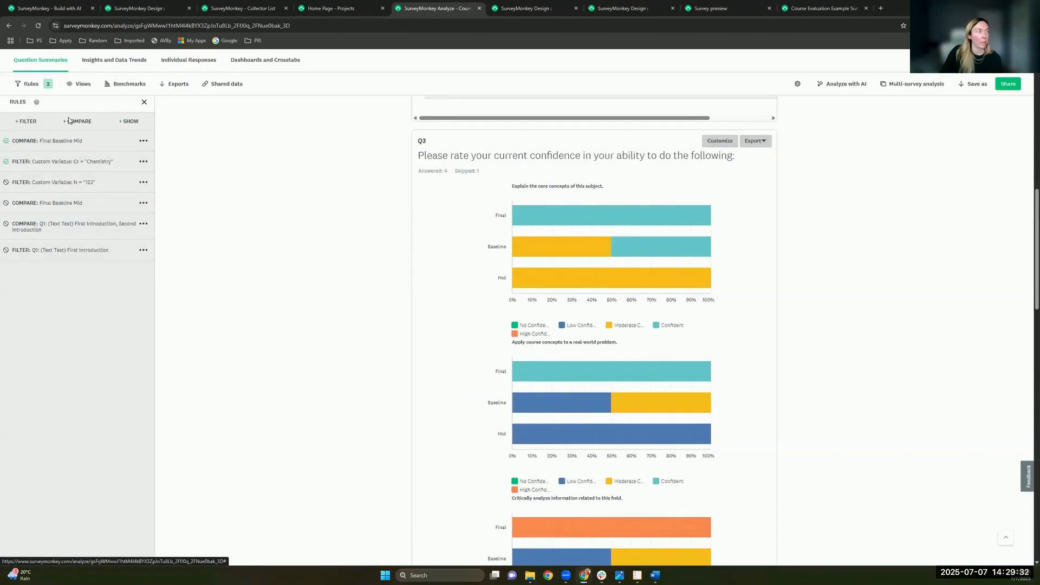
left_click(77, 121)
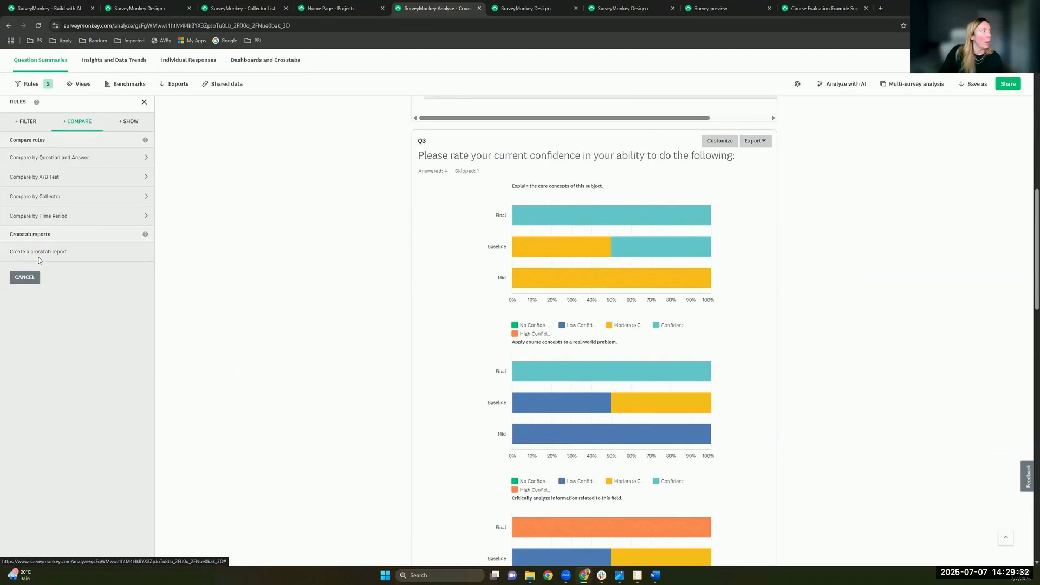
left_click(30, 123)
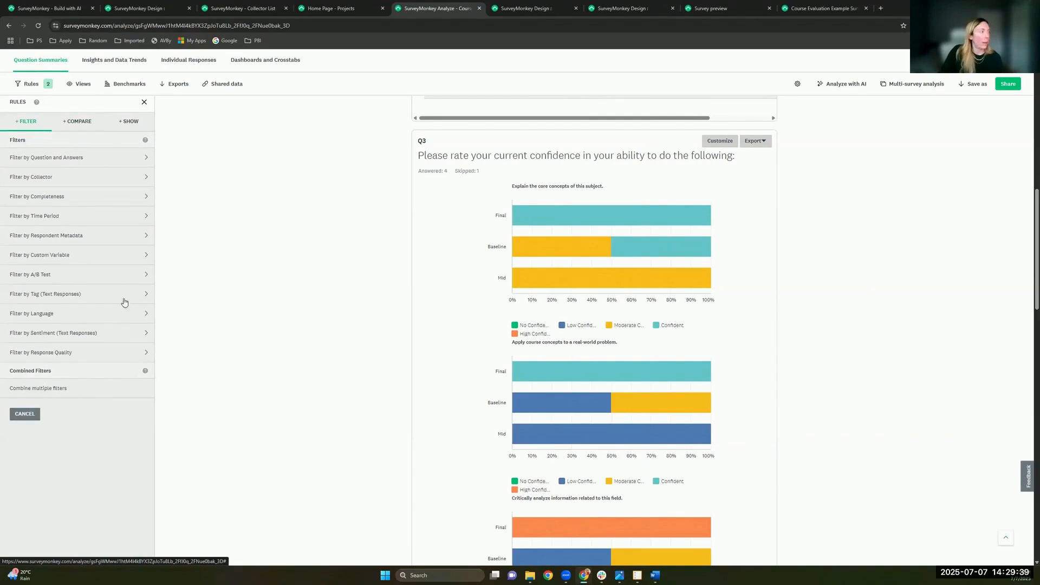
Step: Show the compare-rule options again, then go to the survey's Connect Apps page
left_click(69, 120)
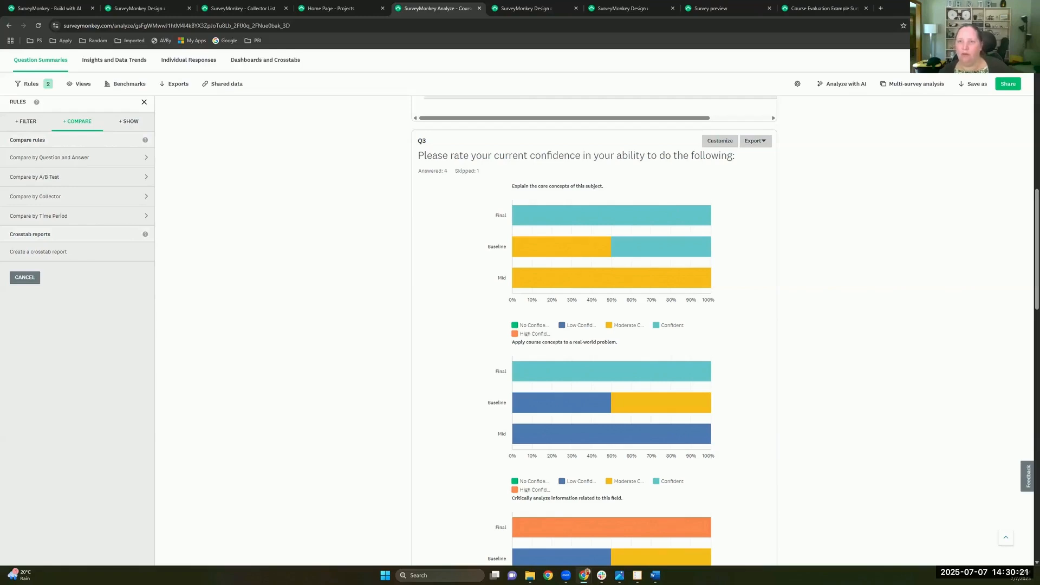
scroll(239, 187, "up", 6)
scroll(239, 187, "up", 5)
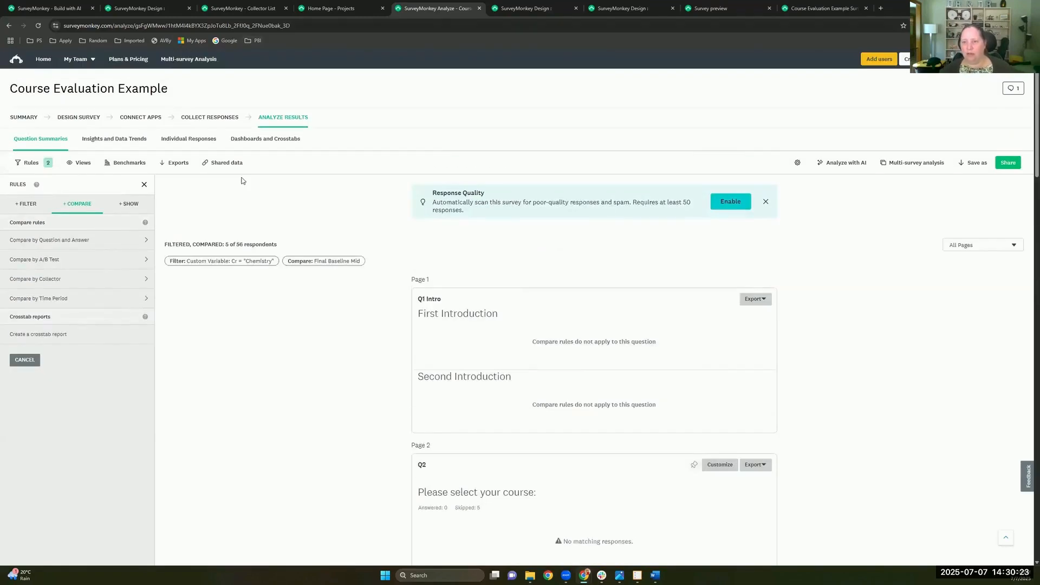
left_click(141, 117)
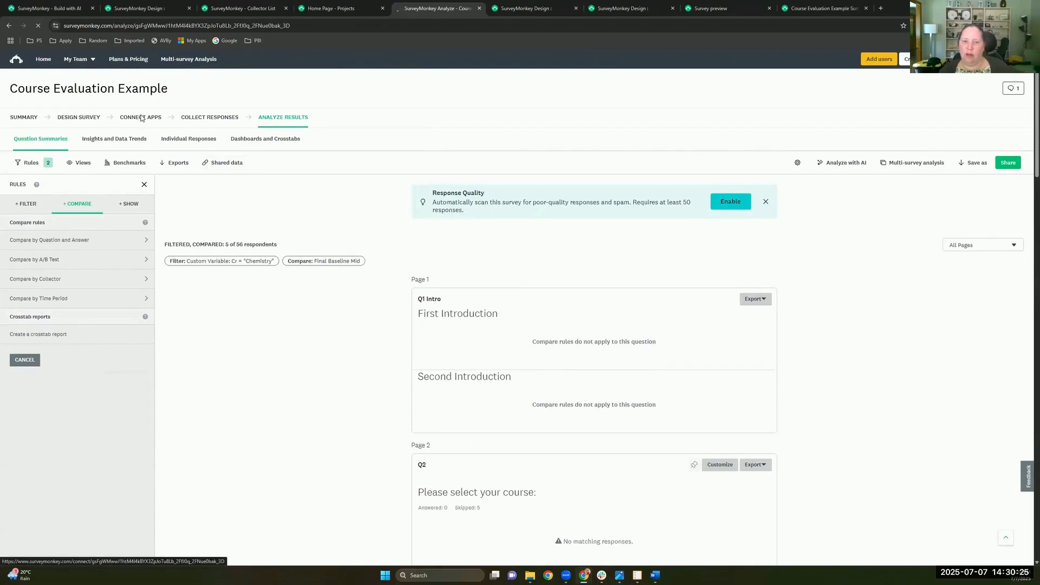